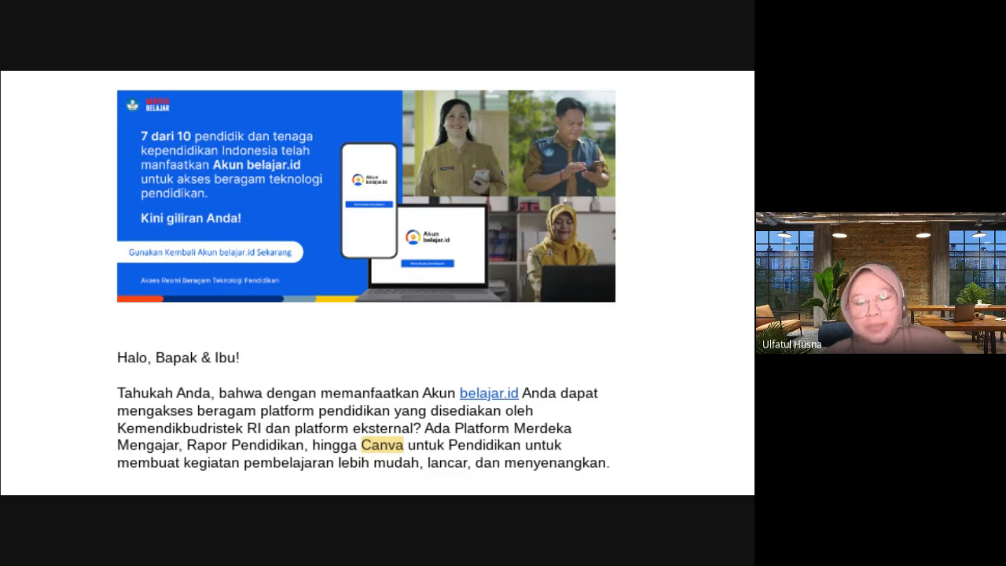
Advance to the Canva untuk Pendidikan slide and open its linked email from the belajar.id account in Gmail.
key(Right)
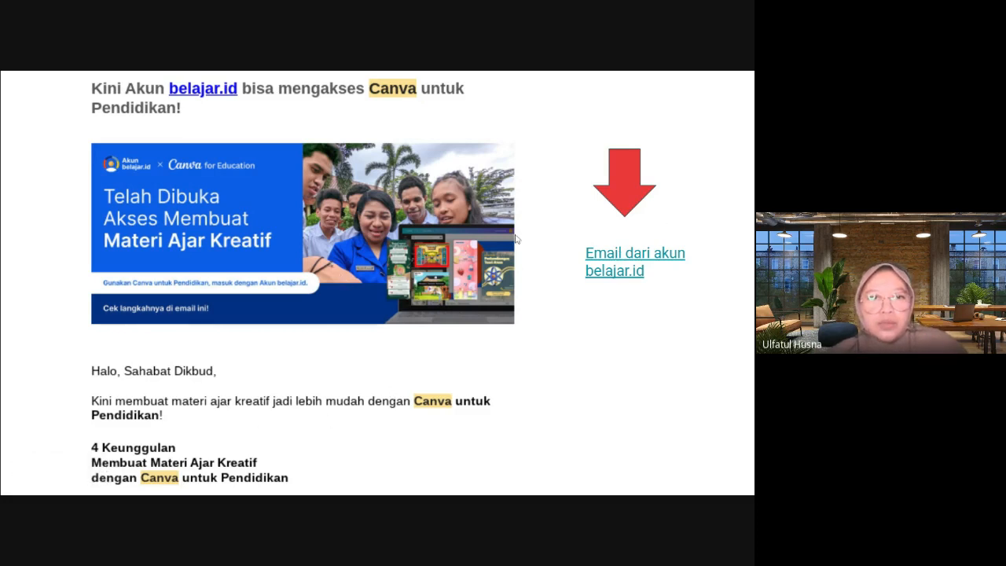
click(622, 269)
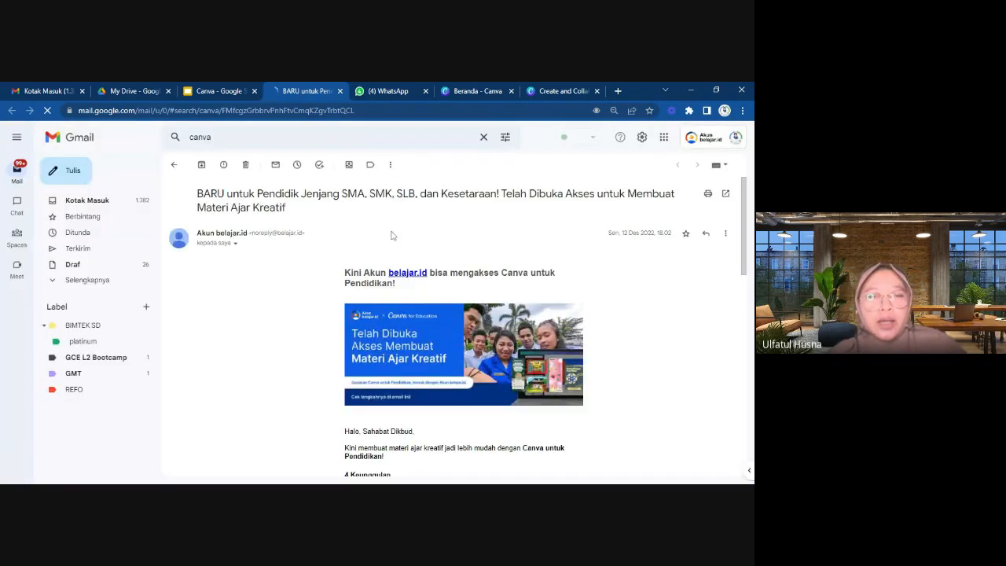
Skim the belajar.id email about Canva untuk Pendidikan, from its subject and banner down to the login button.
scroll(393, 236, down, 2)
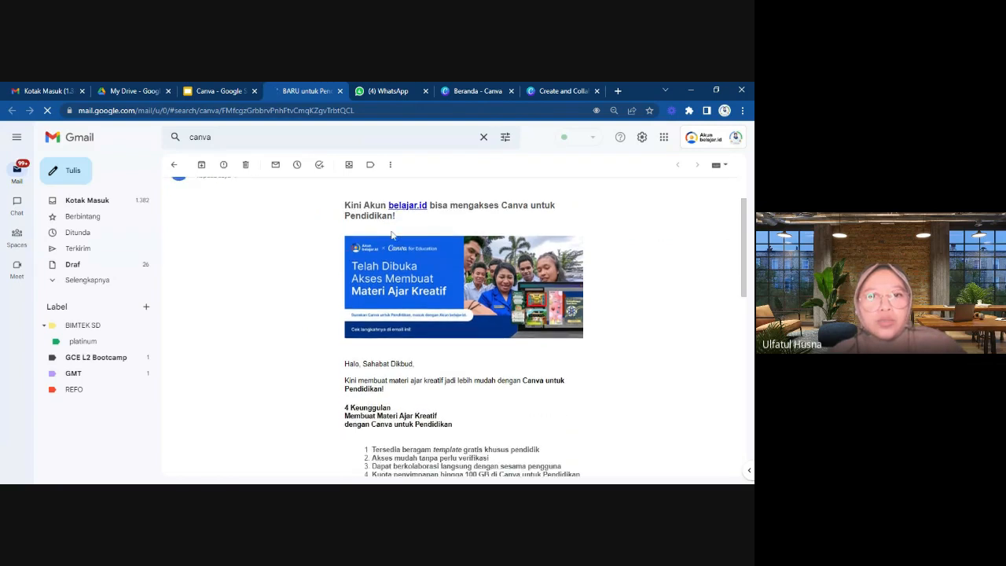
scroll(392, 236, up, 2)
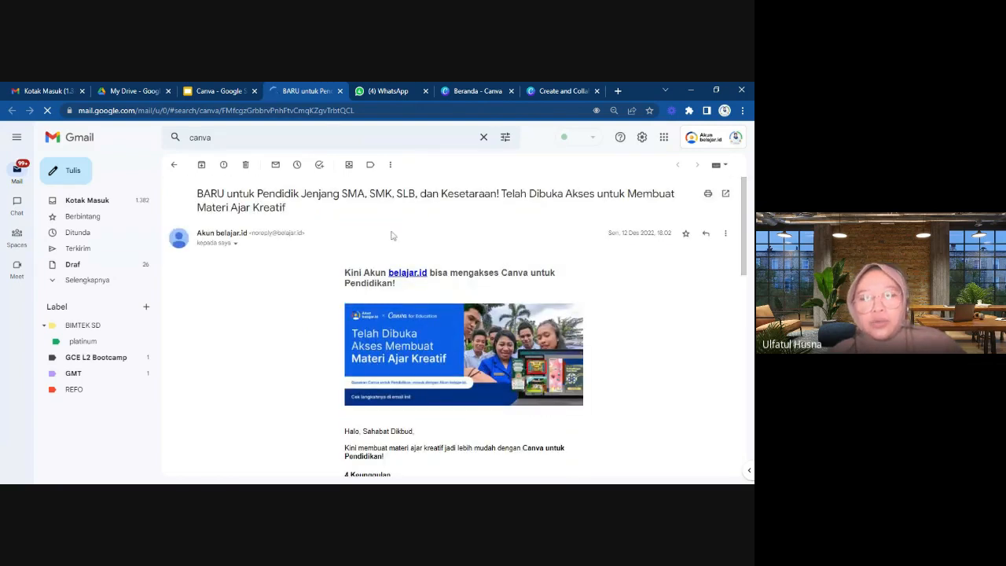
scroll(390, 235, down, 3)
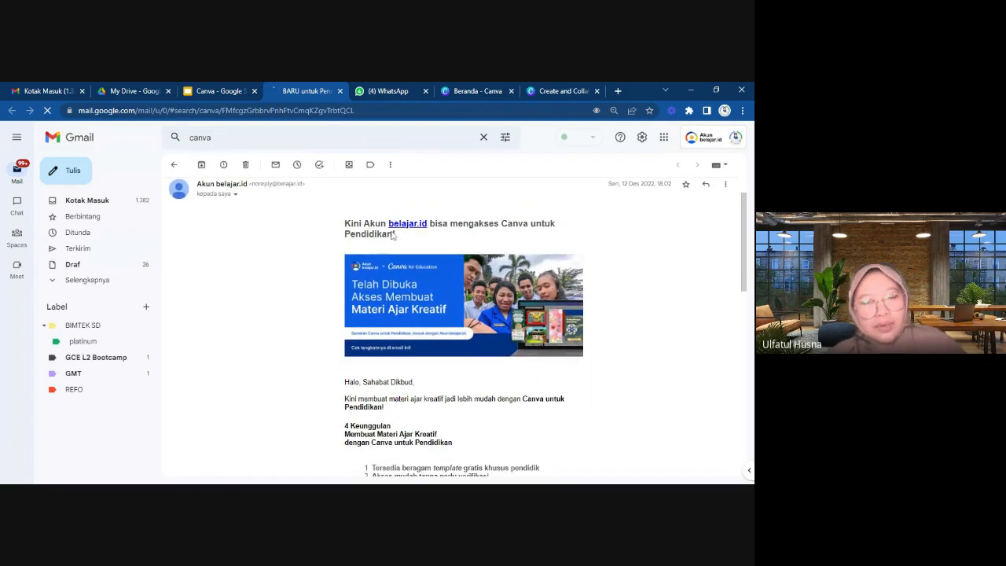
scroll(390, 235, up, 3)
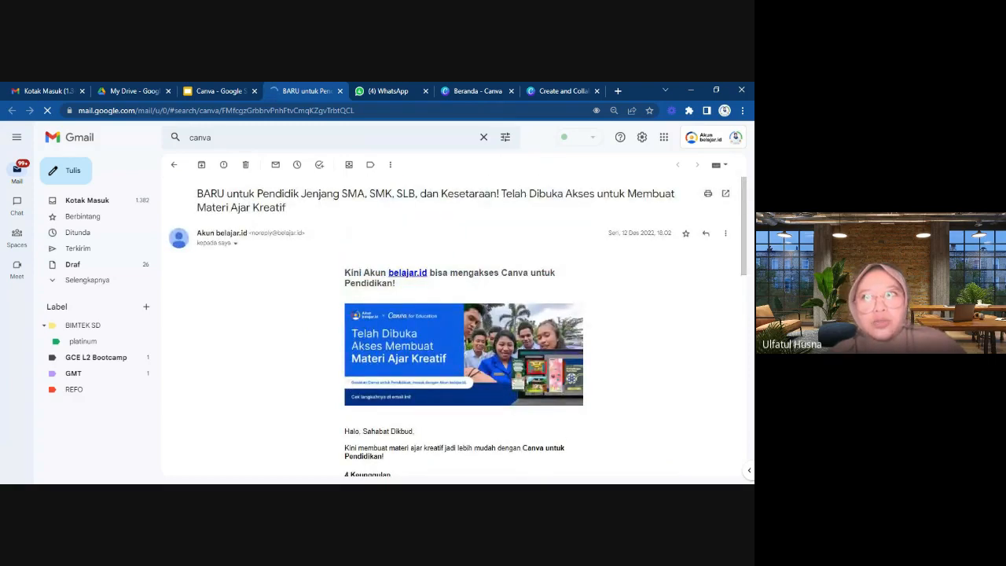
scroll(390, 236, down, 8)
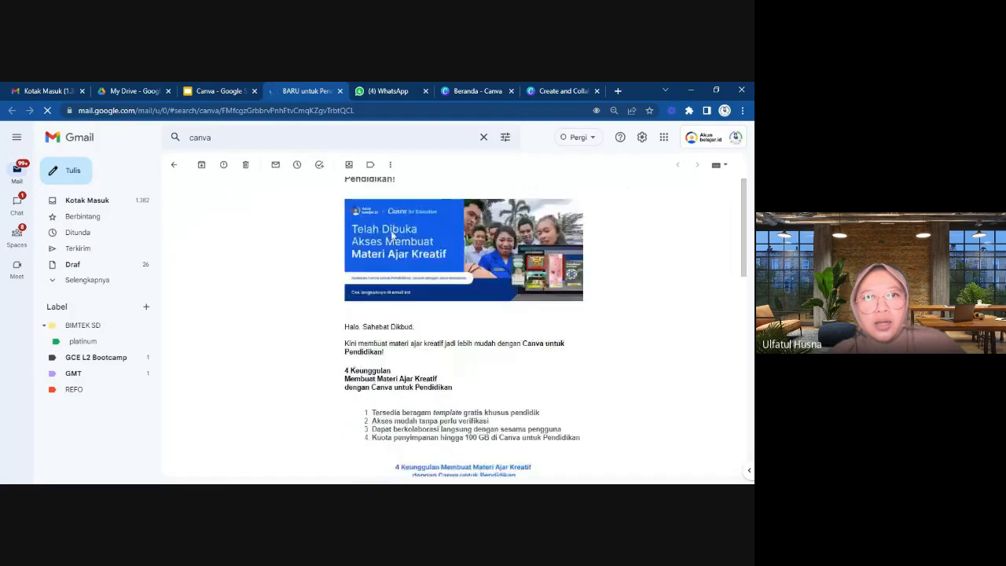
scroll(390, 236, down, 5)
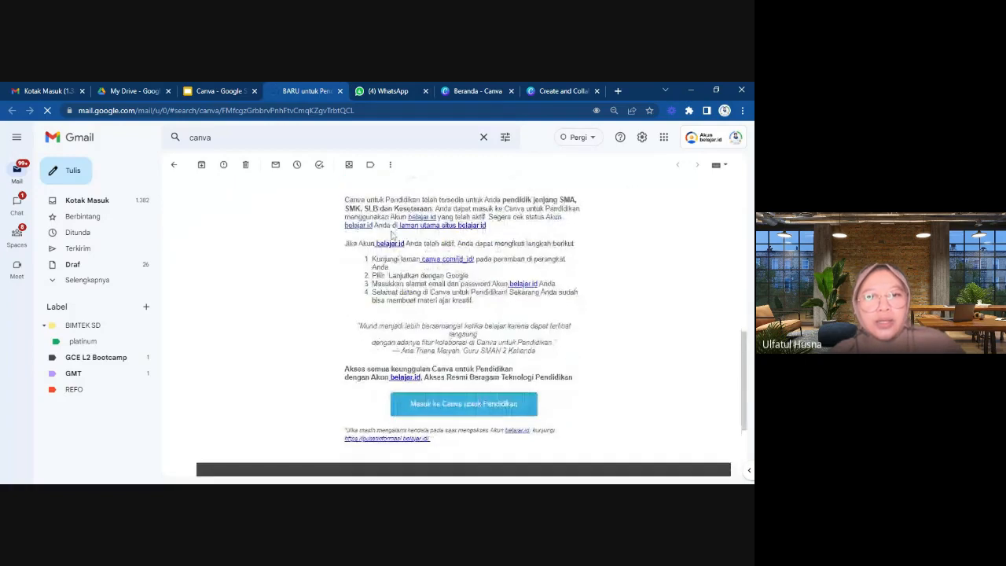
scroll(391, 236, up, 4)
scroll(392, 236, up, 8)
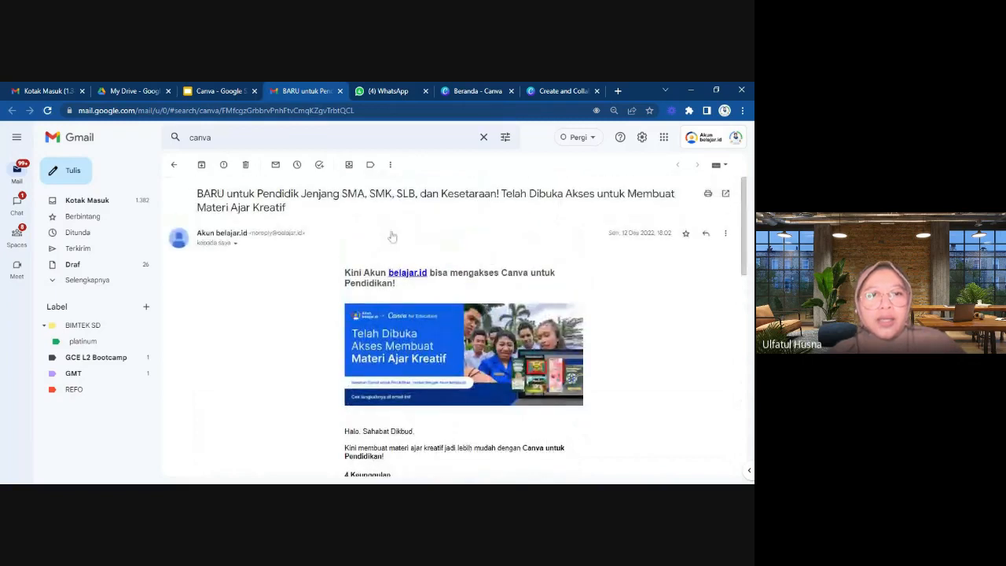
scroll(392, 237, down, 1)
scroll(391, 235, down, 1)
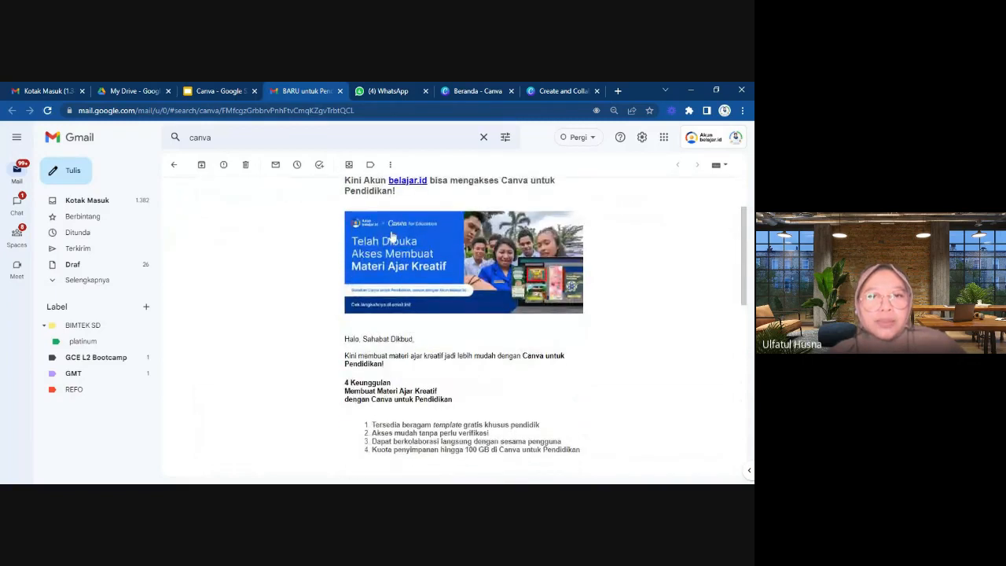
scroll(391, 235, up, 1)
scroll(391, 234, down, 2)
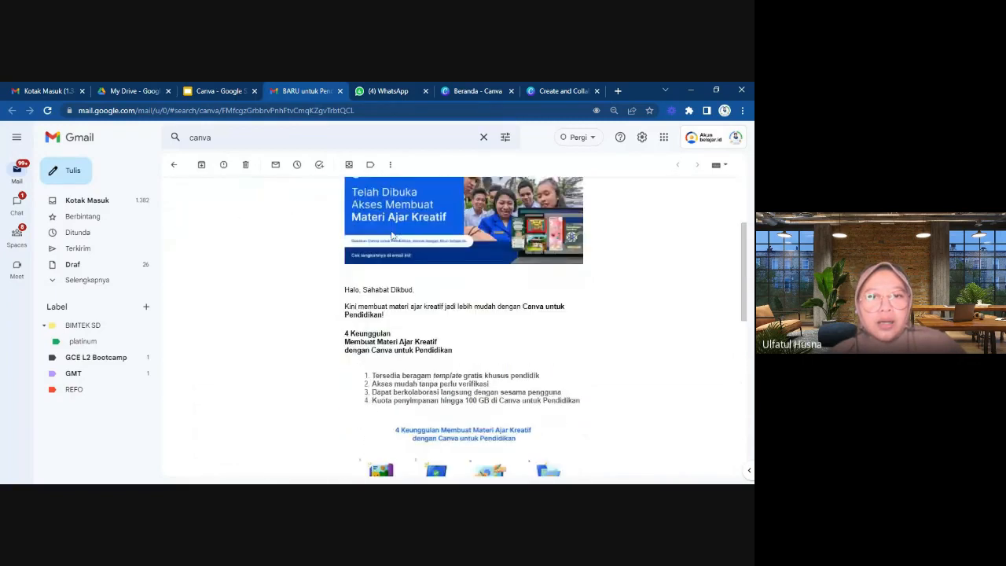
scroll(391, 235, up, 1)
scroll(391, 235, down, 2)
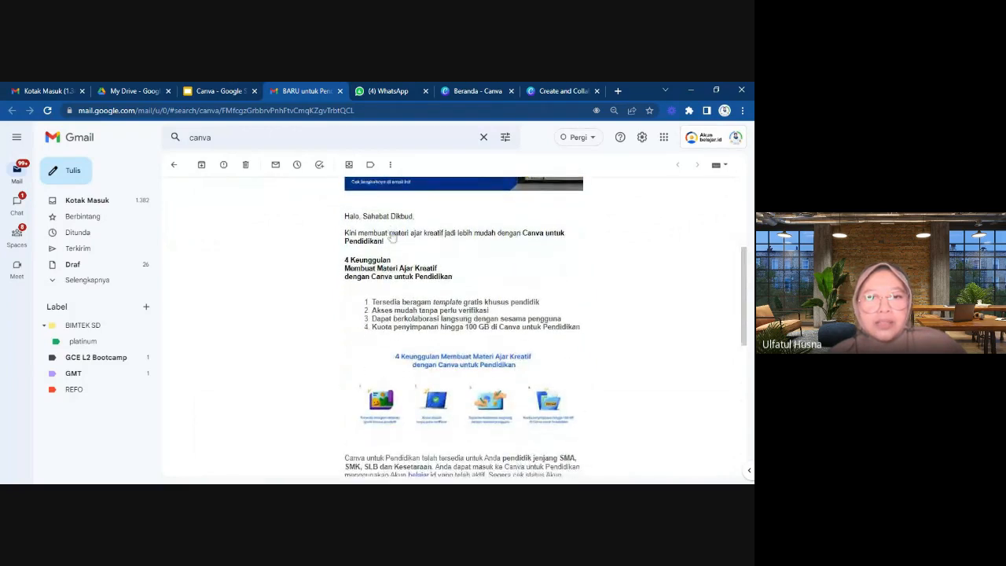
scroll(391, 238, down, 2)
scroll(414, 308, up, 2)
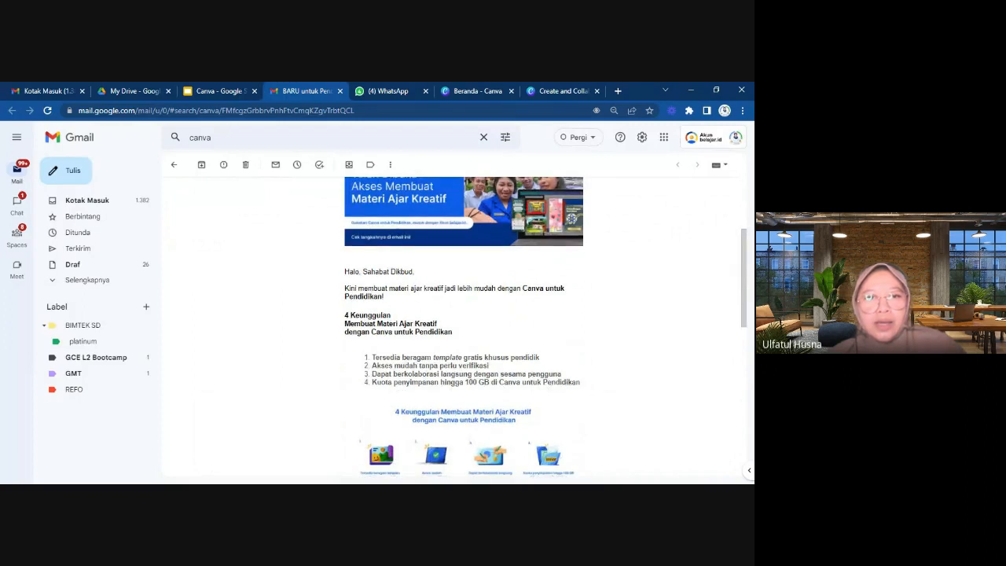
Examine the email's four advantages of creating teaching materials with Canva untuk Pendidikan, enlarging the page to read the illustrated captions.
scroll(464, 322, down, 1)
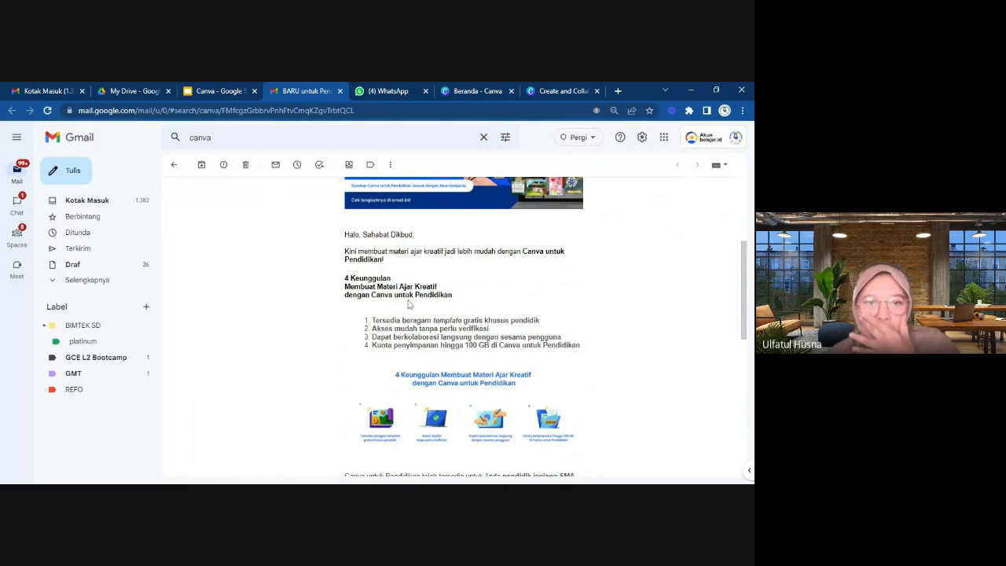
scroll(408, 304, down, 3)
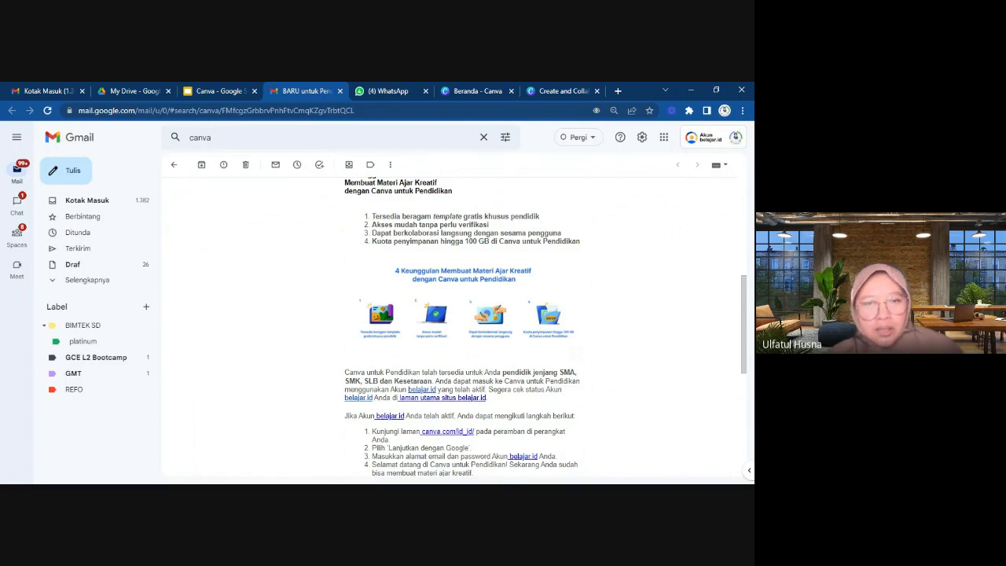
scroll(489, 256, down, 1)
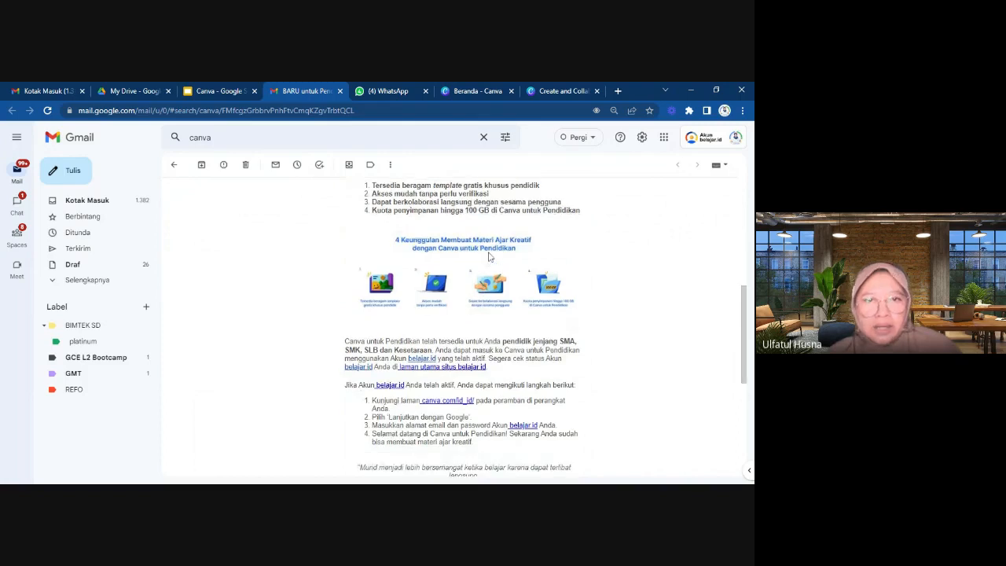
scroll(490, 256, up, 2)
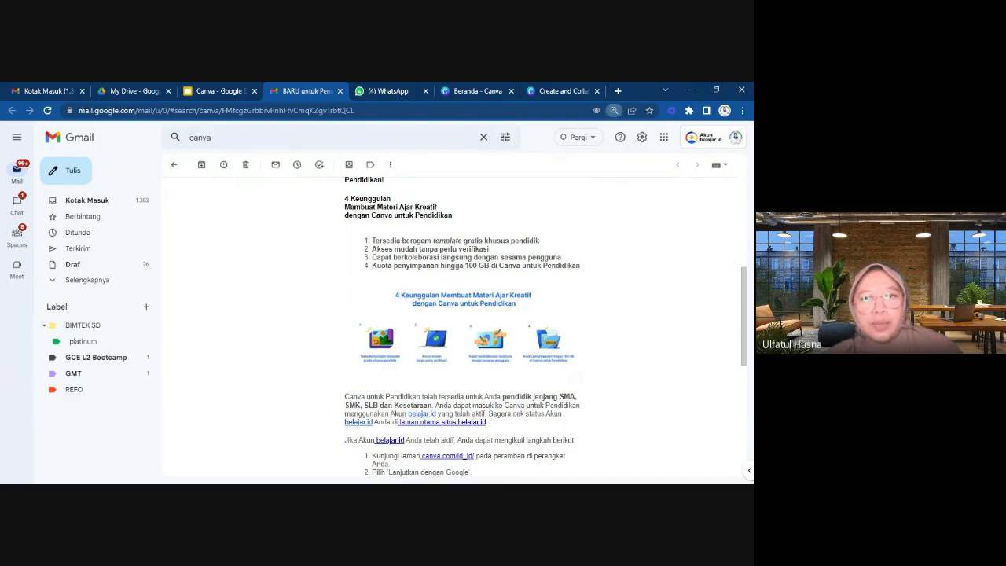
key(ctrl+plus)
key(ctrl+plus)
key(ctrl+plus)
scroll(495, 338, down, 2)
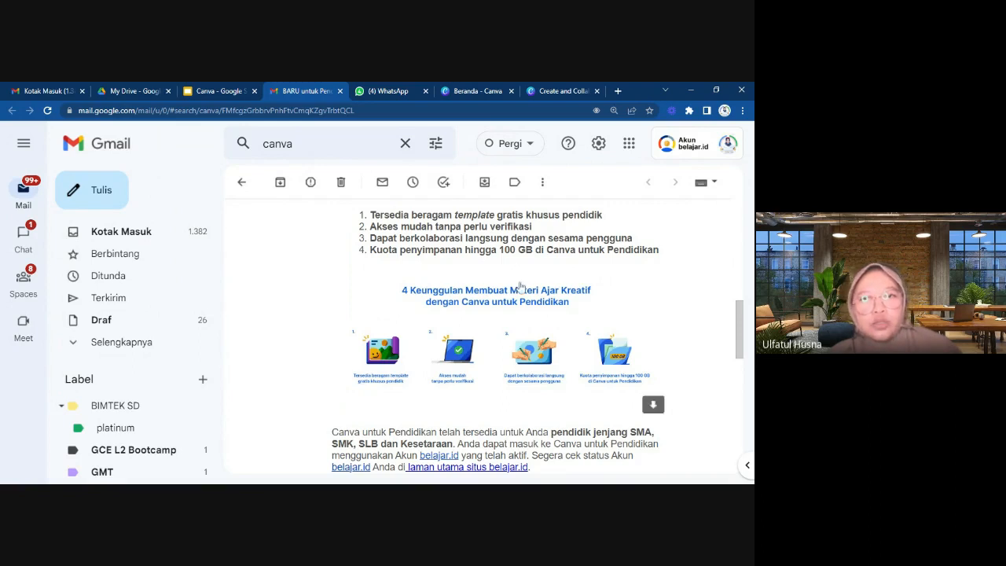
scroll(520, 287, down, 1)
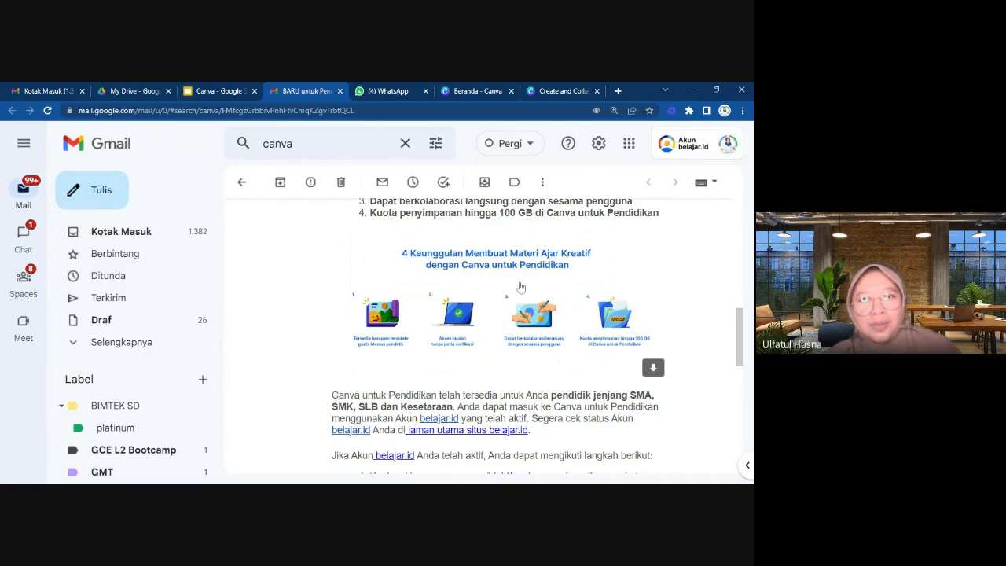
scroll(520, 287, down, 1)
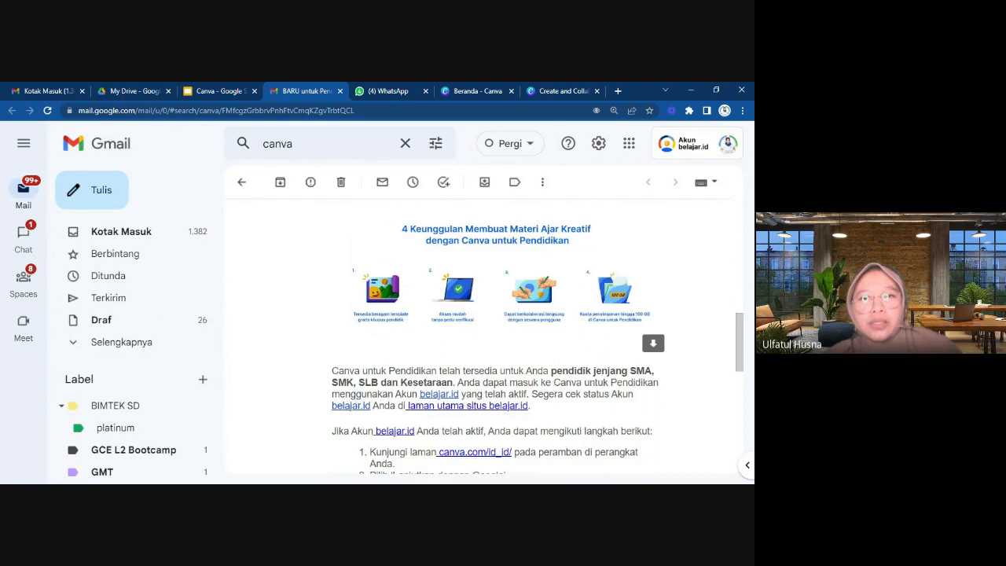
key(ctrl+plus)
key(ctrl+plus)
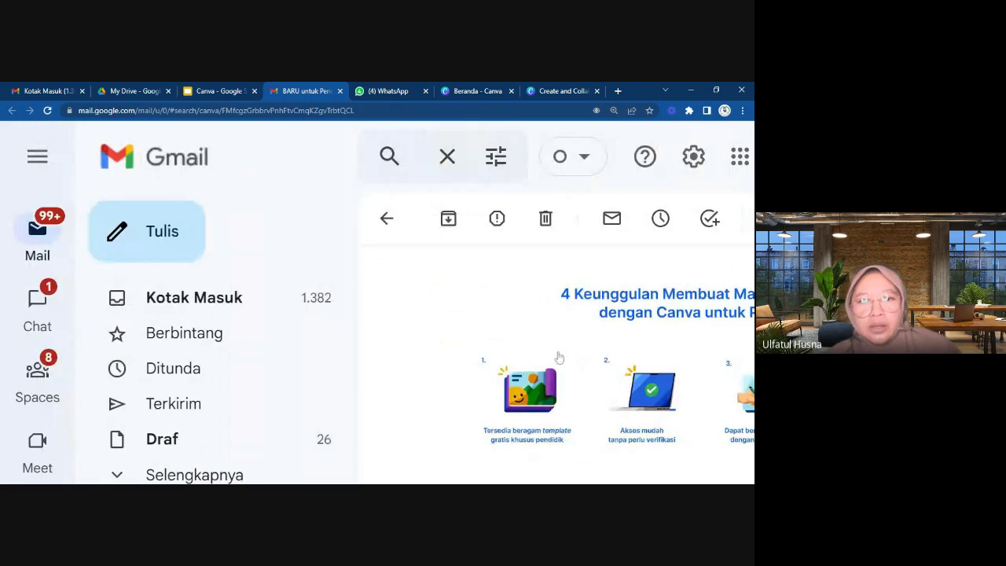
scroll(559, 357, down, 2)
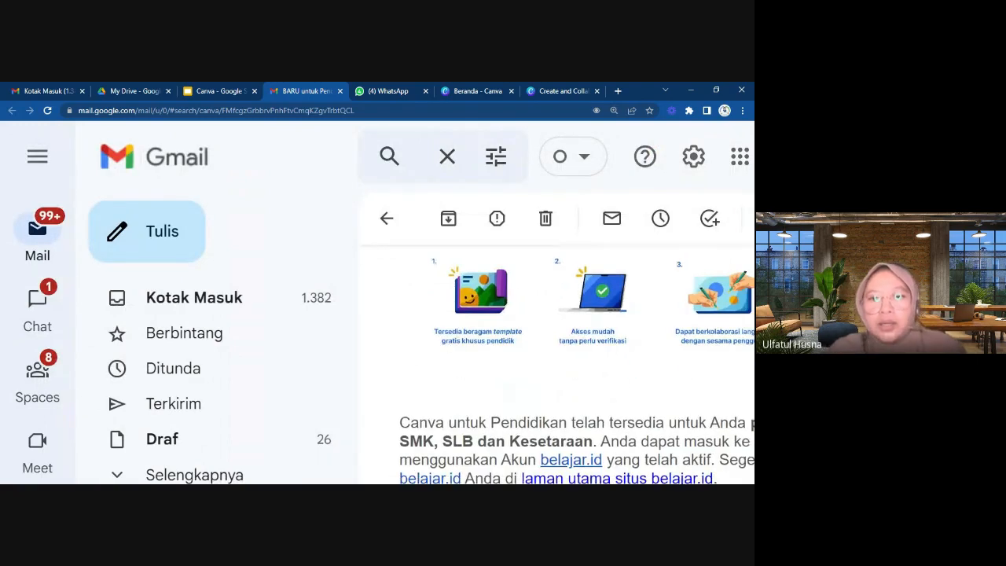
scroll(558, 369, right, 3)
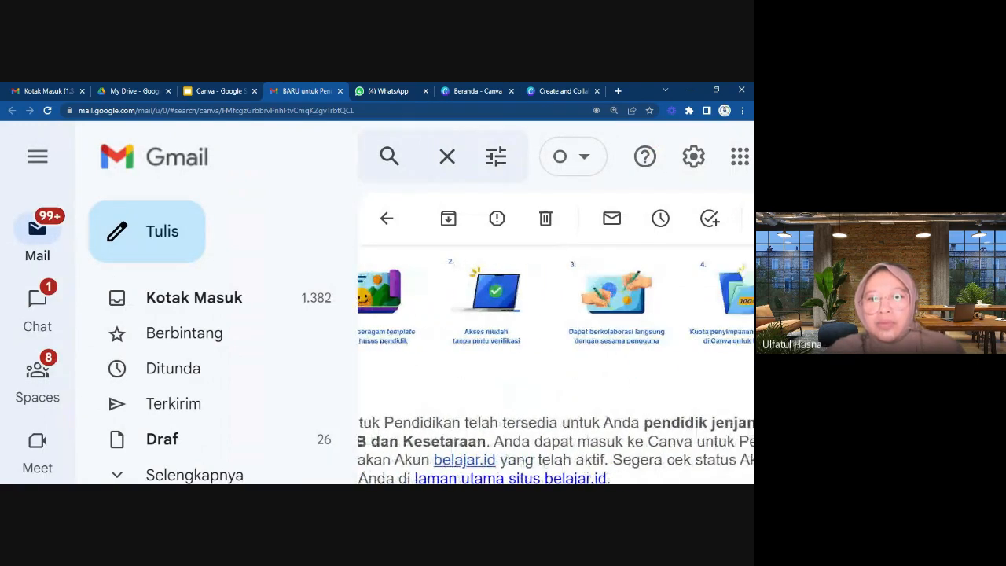
scroll(558, 361, left, 3)
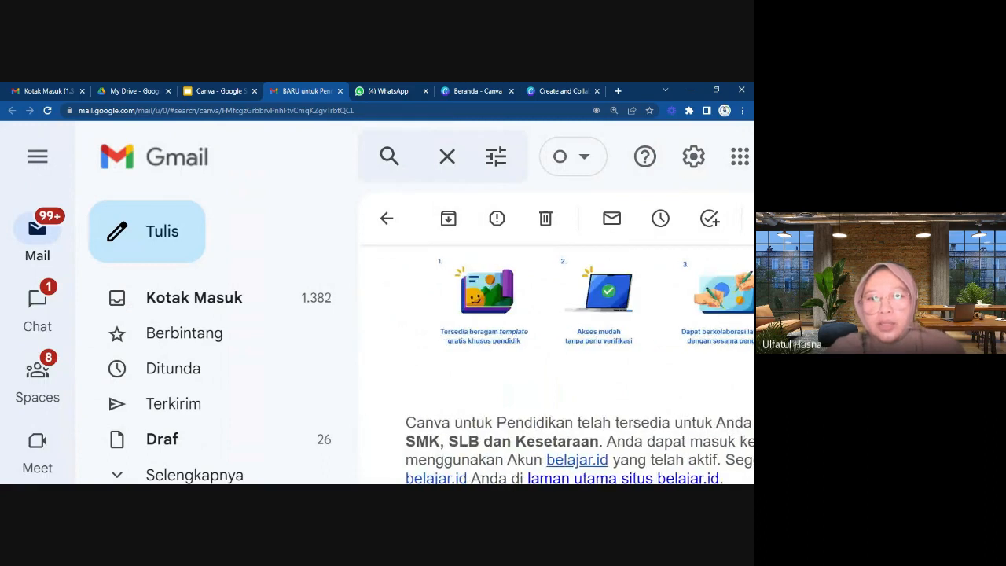
Read the paragraph on which educators can access Canva untuk Pendidikan and where to check their belajar.id account status.
scroll(559, 361, down, 3)
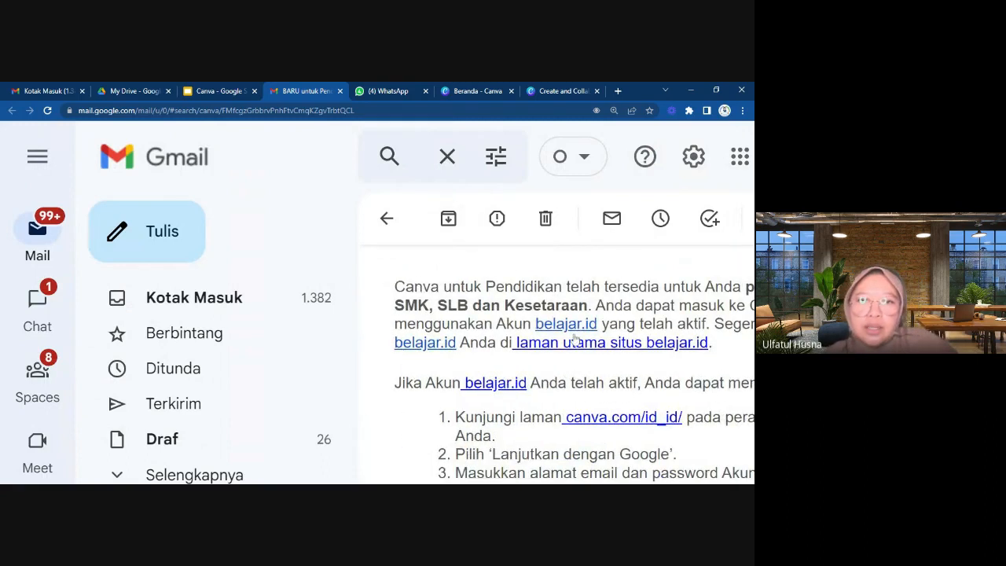
scroll(573, 341, left, 2)
scroll(574, 339, right, 2)
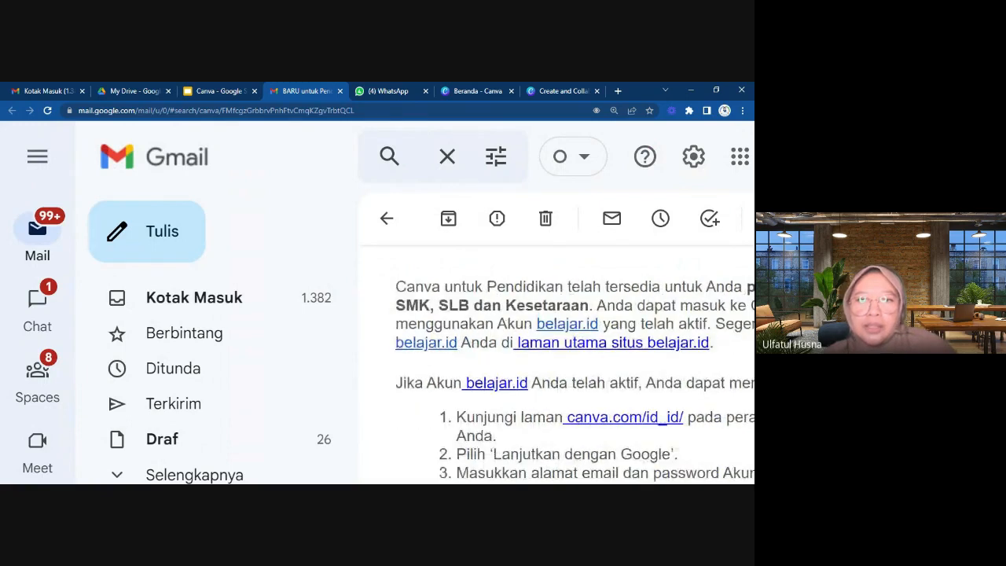
scroll(572, 346, right, 3)
scroll(573, 346, left, 2)
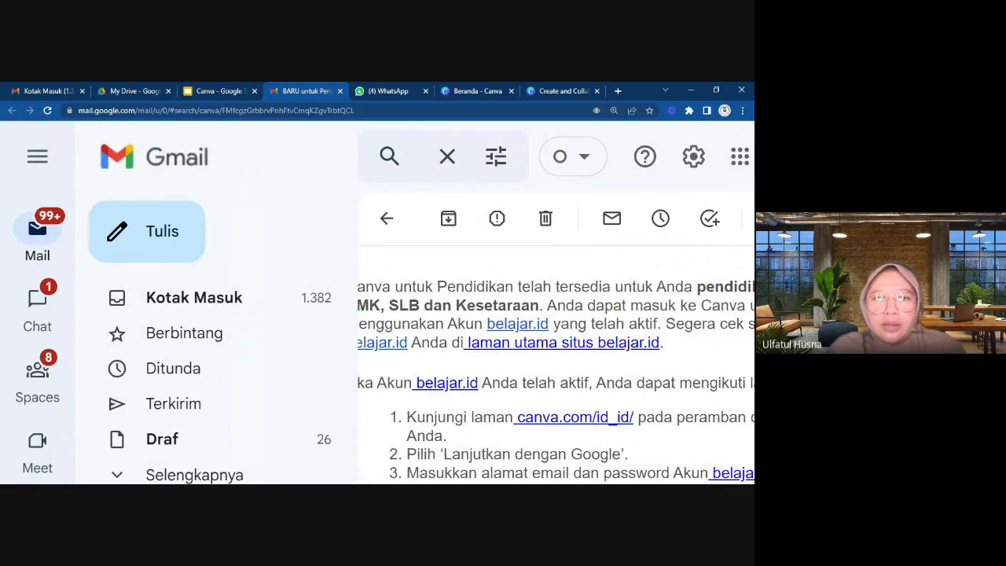
scroll(555, 377, left, 2)
scroll(556, 377, right, 4)
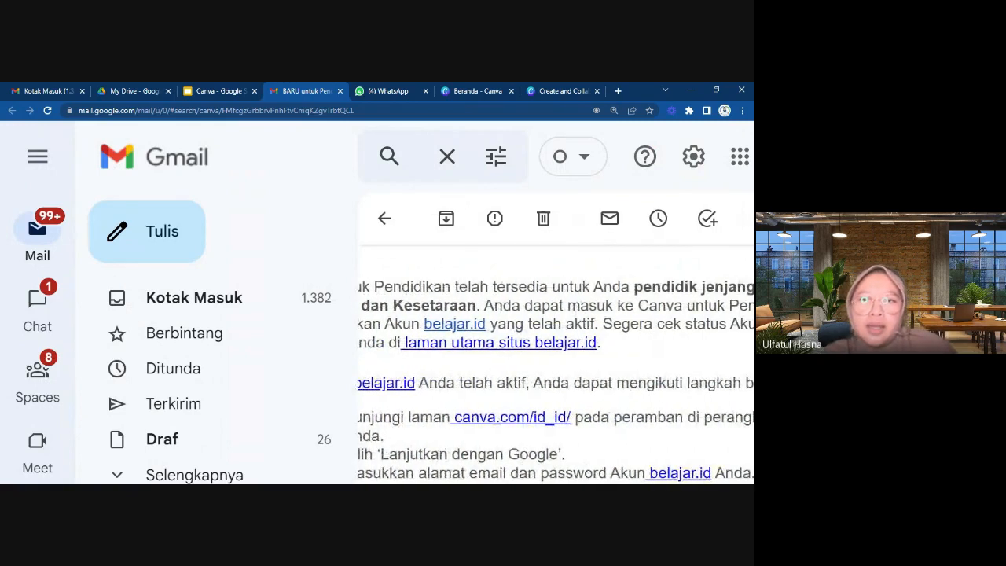
scroll(555, 377, right, 2)
scroll(556, 377, left, 2)
scroll(556, 378, left, 3)
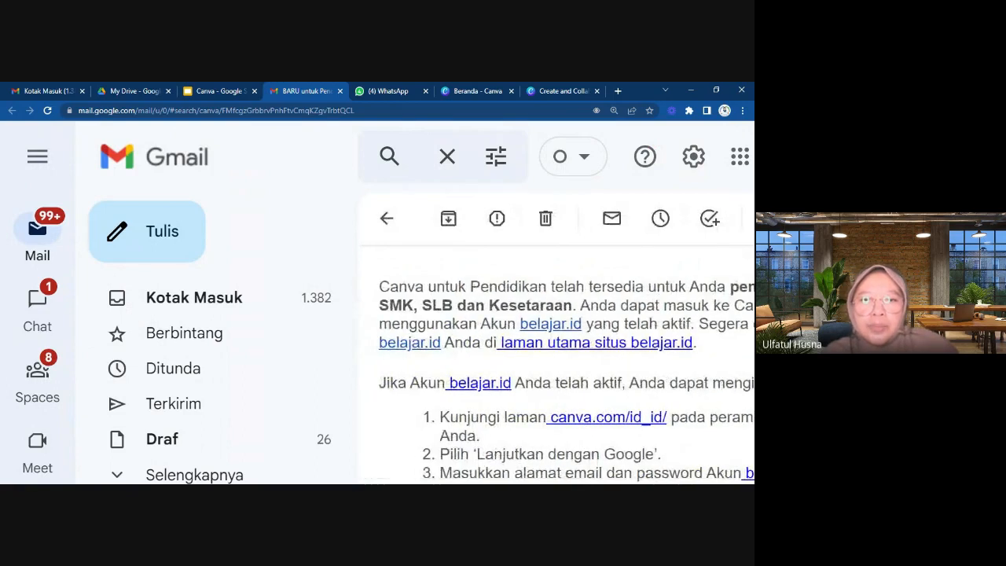
Read the email's four numbered instructions for signing in to Canva with an active belajar.id account.
scroll(555, 377, down, 1)
scroll(555, 377, down, 1)
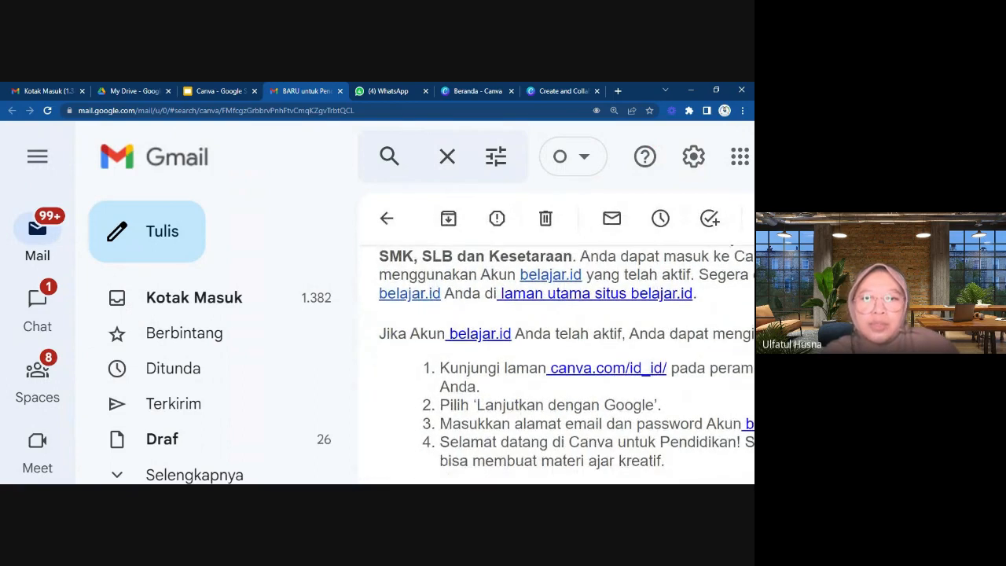
scroll(555, 377, up, 2)
scroll(555, 374, right, 4)
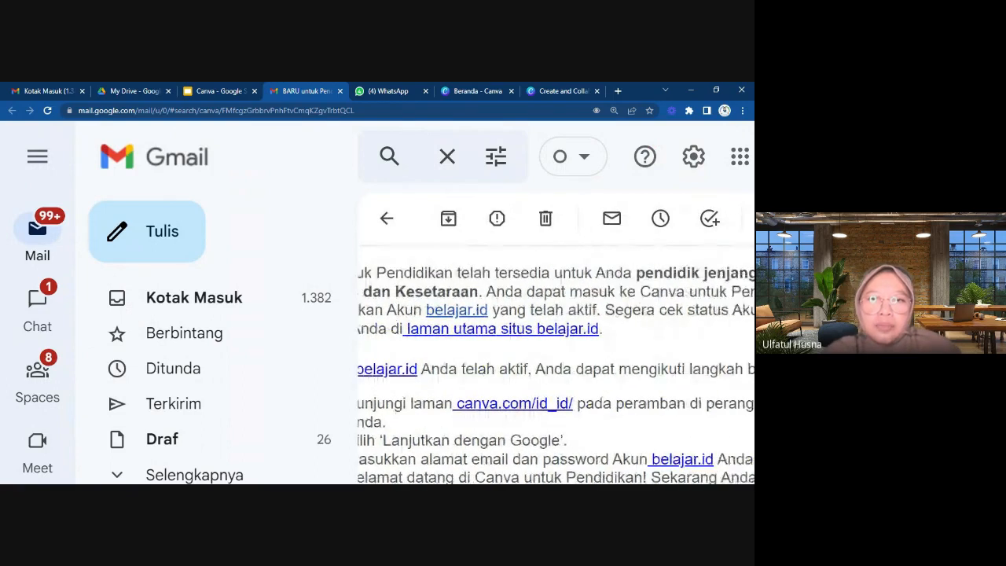
scroll(556, 374, left, 4)
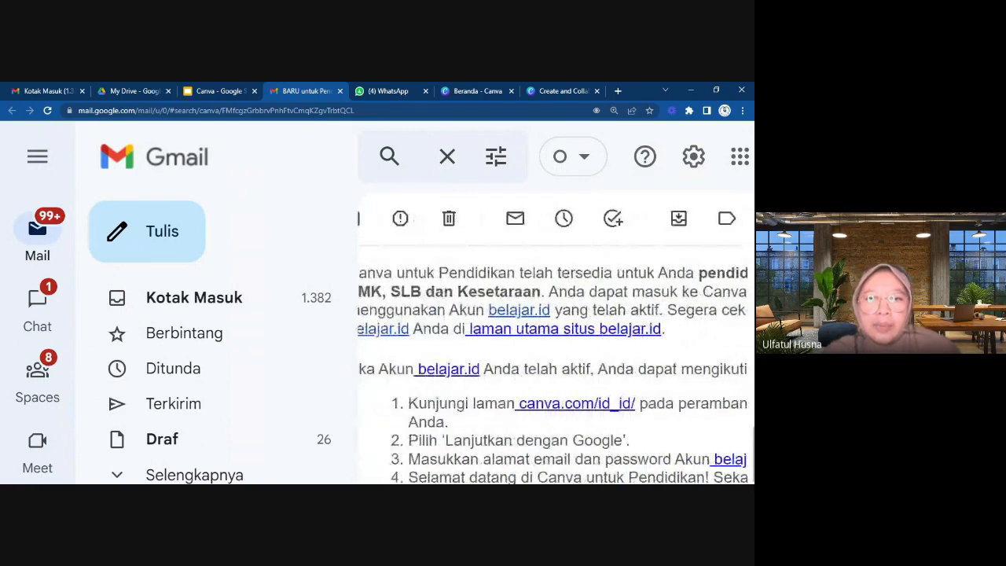
scroll(556, 374, down, 2)
scroll(555, 374, right, 1)
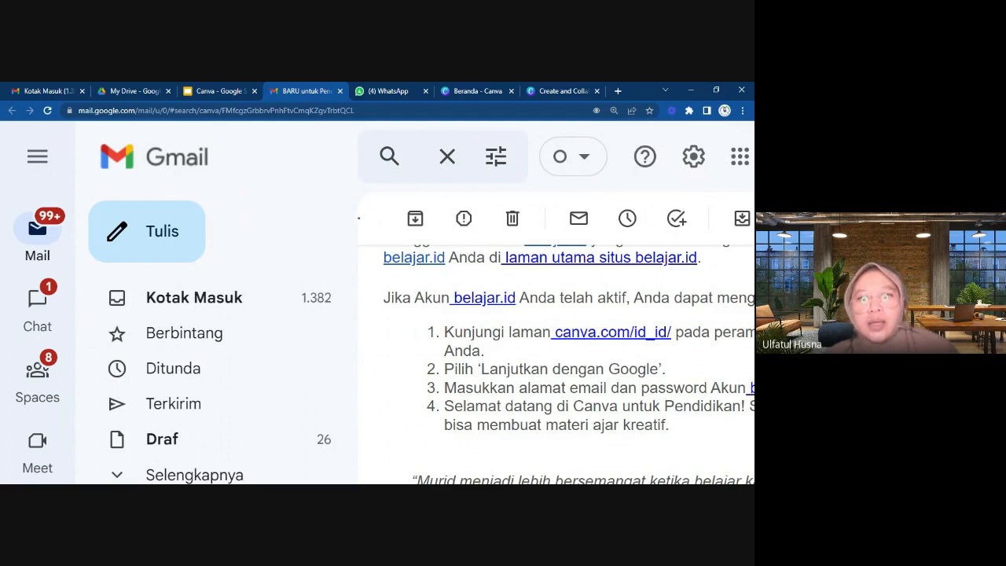
scroll(568, 363, down, 1)
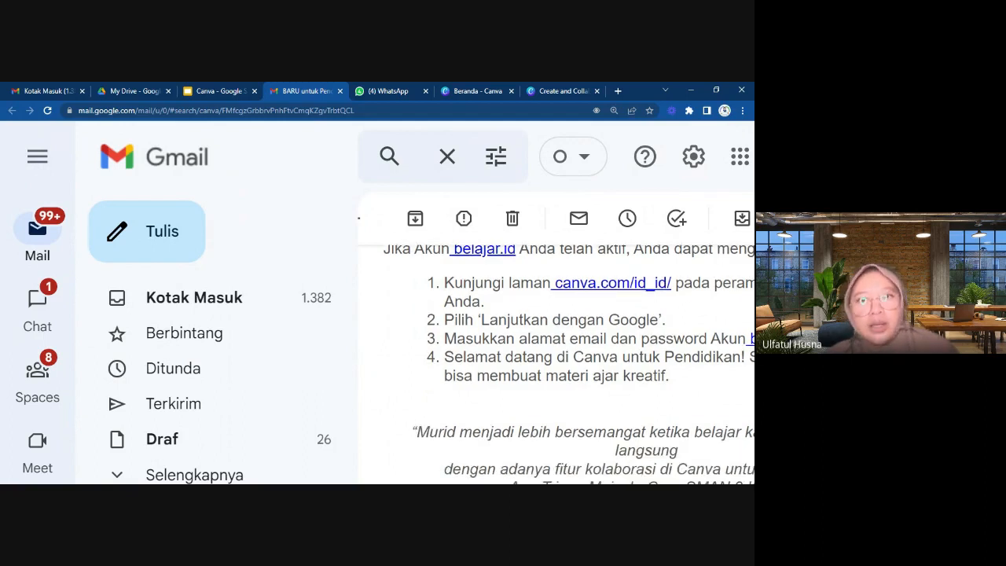
scroll(552, 394, down, 1)
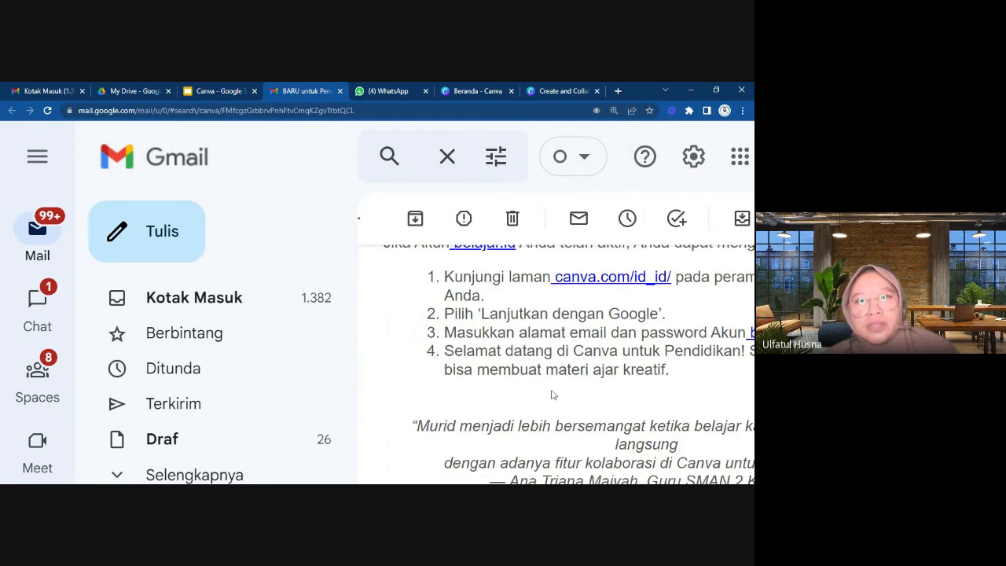
Reread the email's Canva sign-in instructions together with the teacher testimonial beneath them, covering the full width of the lines.
scroll(552, 394, right, 3)
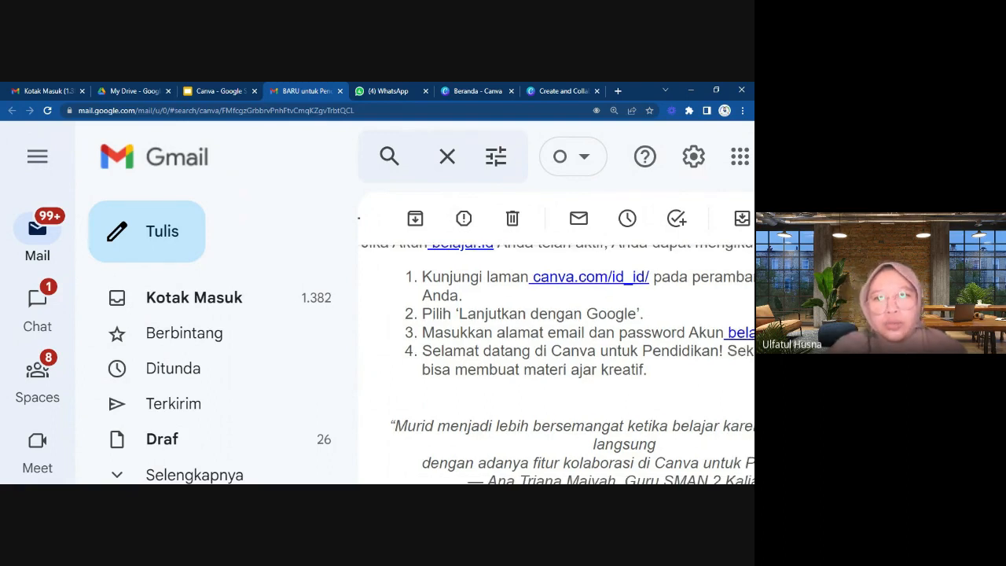
scroll(552, 394, right, 2)
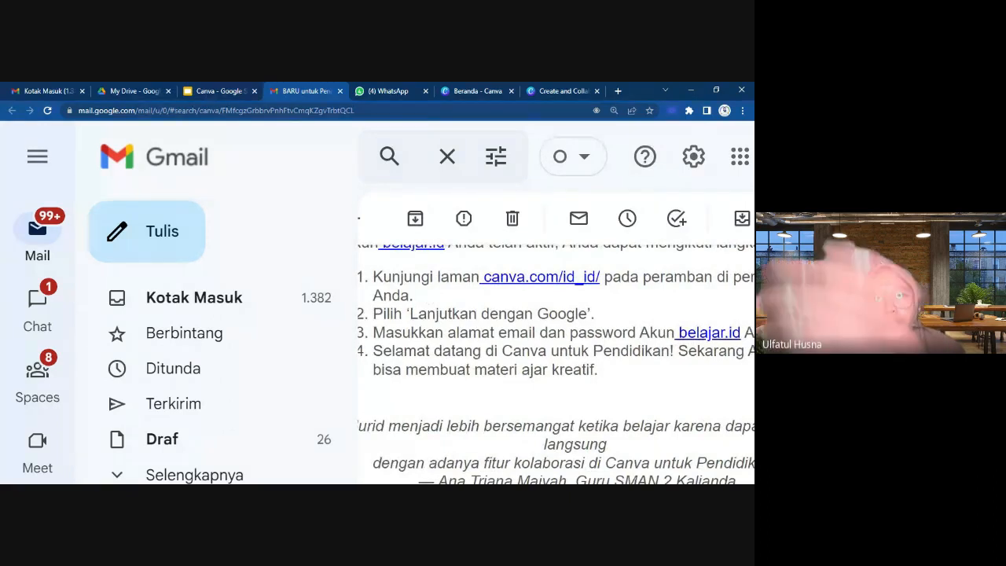
scroll(552, 394, left, 7)
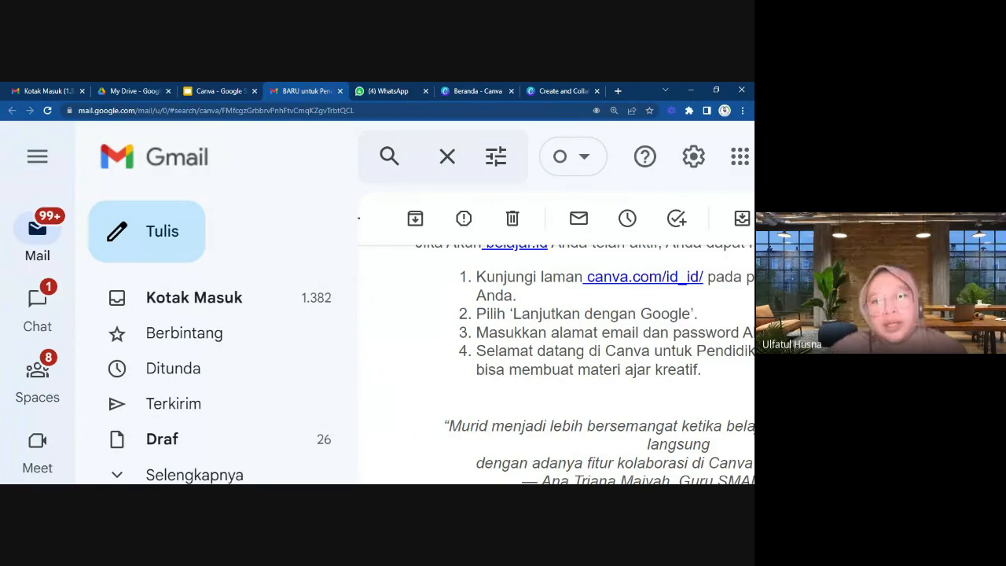
scroll(556, 363, right, 1)
scroll(556, 363, down, 1)
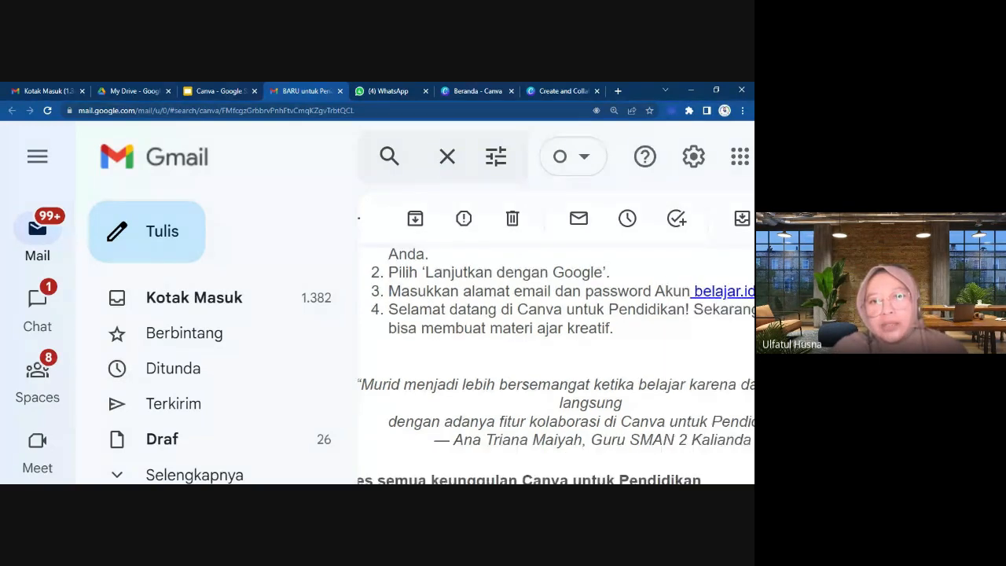
scroll(556, 363, up, 1)
scroll(555, 363, up, 1)
scroll(555, 362, right, 1)
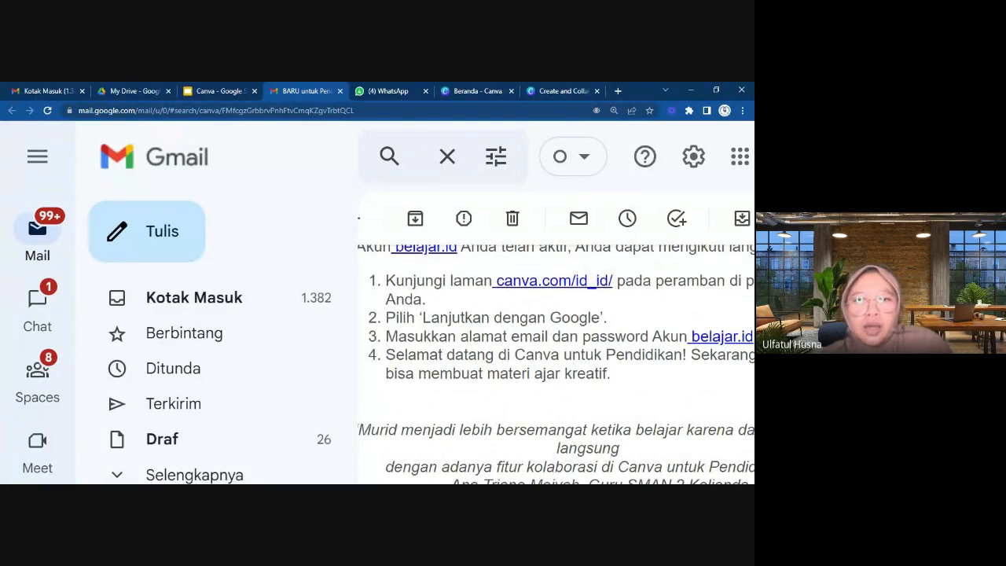
scroll(556, 363, left, 1)
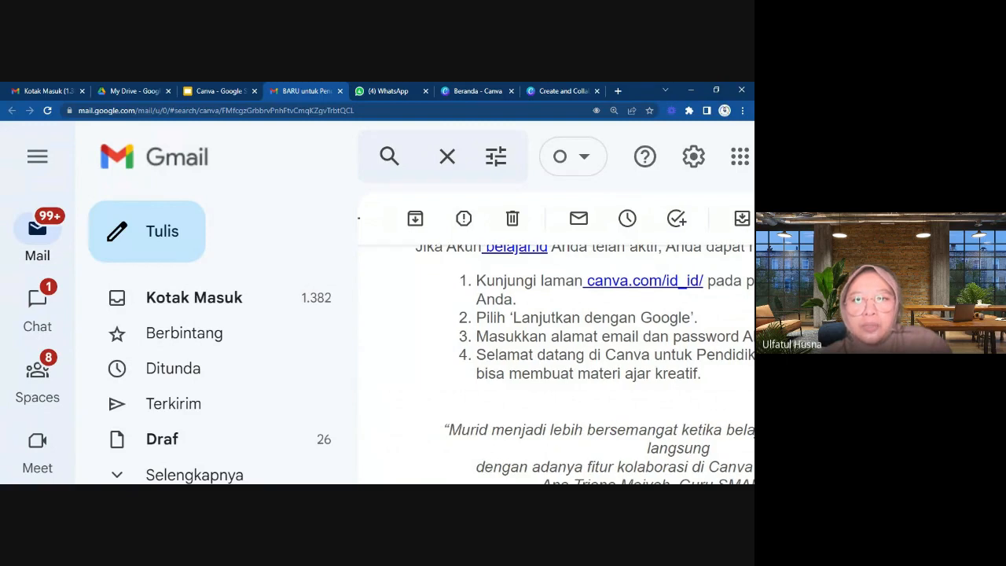
Switch to the Canva website, go back to Google, search for "canva" and open the official canva.com result.
click(478, 90)
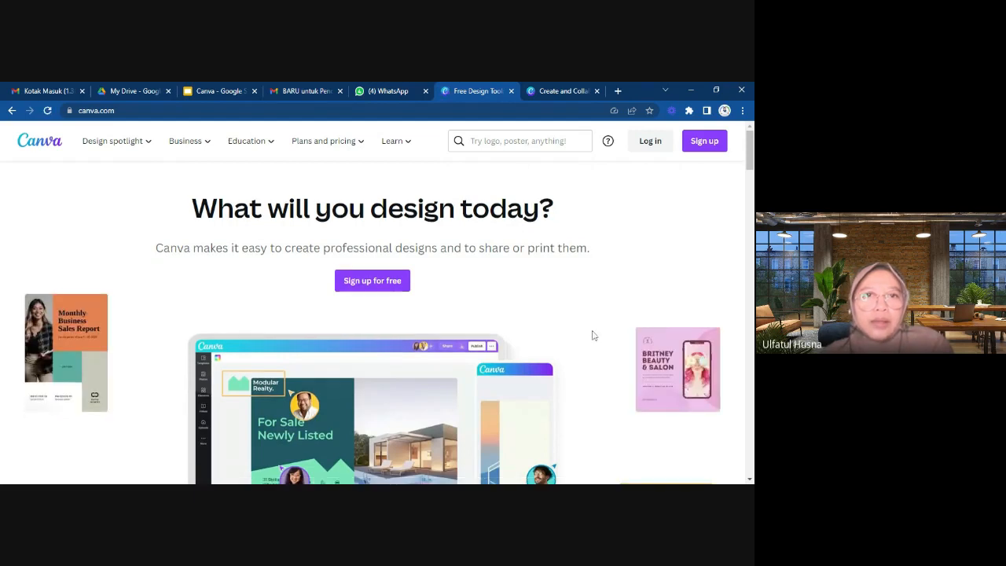
click(12, 110)
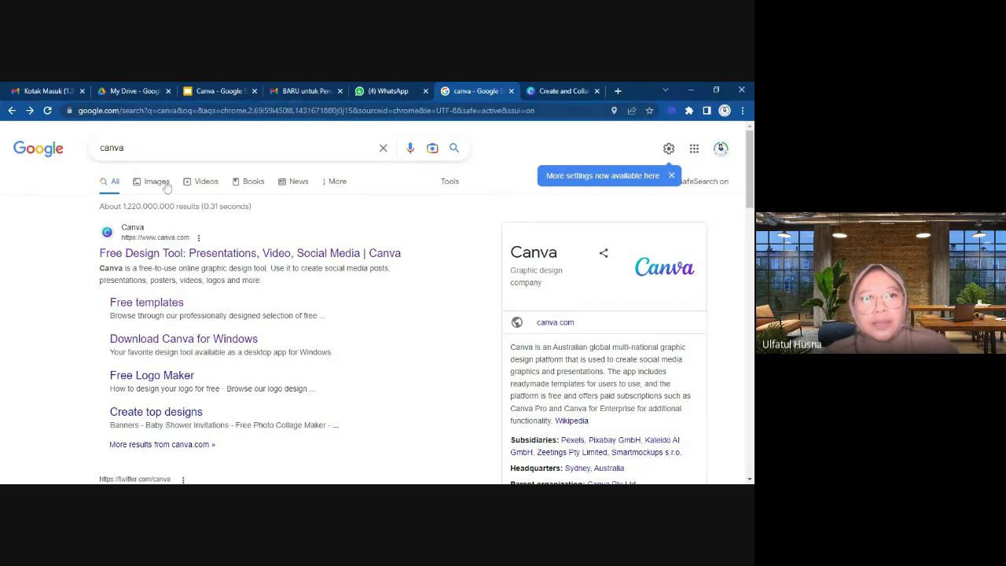
click(123, 148)
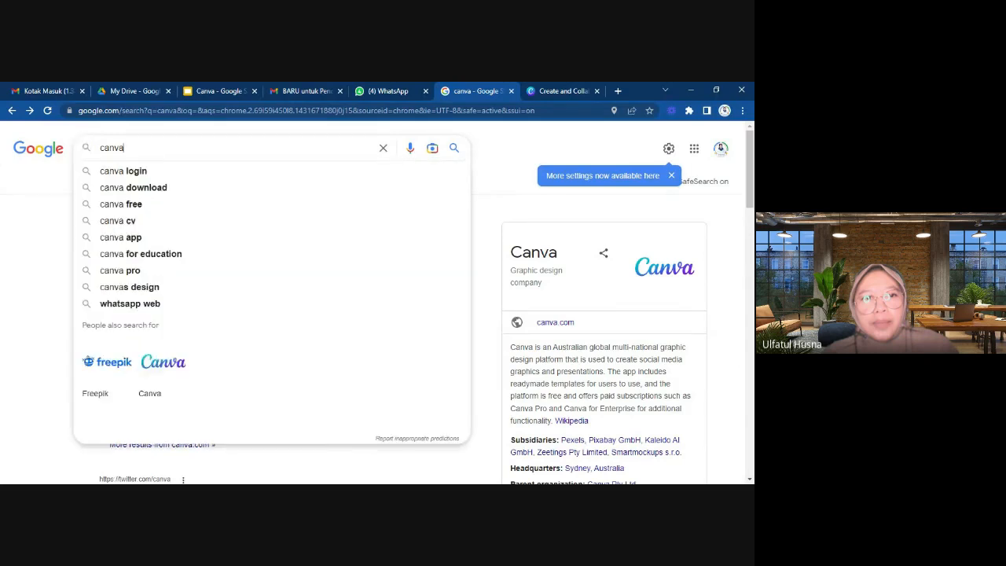
key(Return)
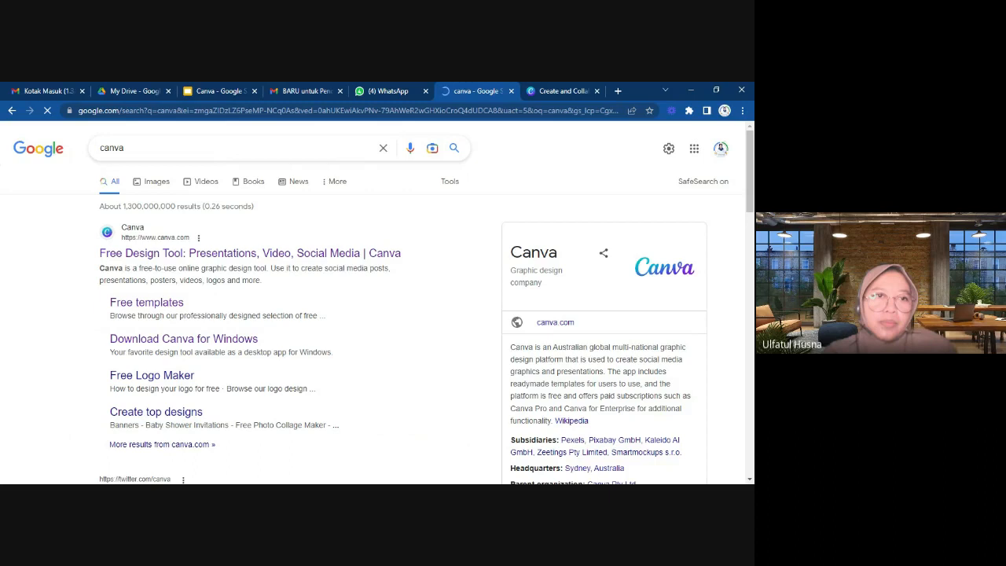
click(149, 253)
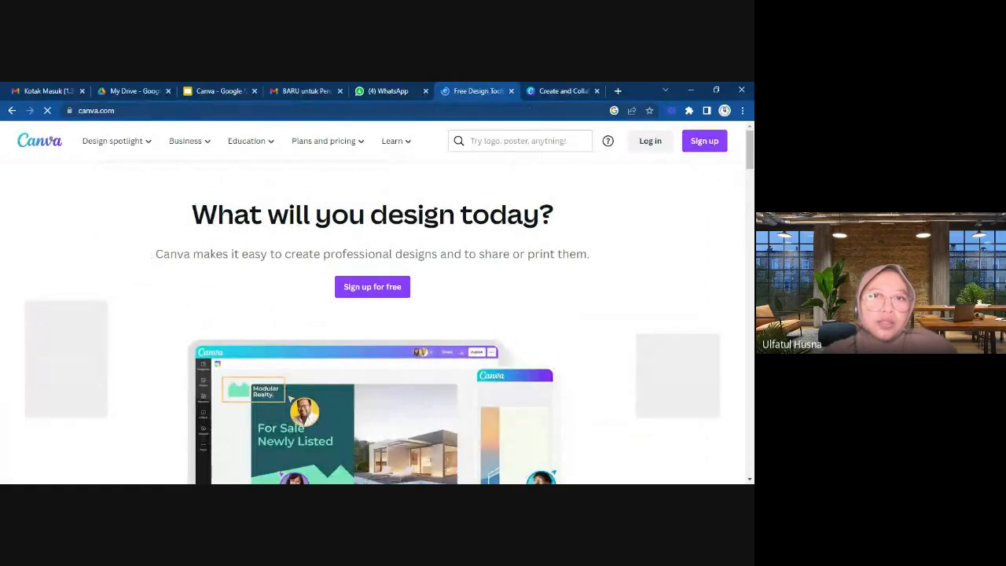
Log in to Canva by continuing with the Google account.
click(649, 142)
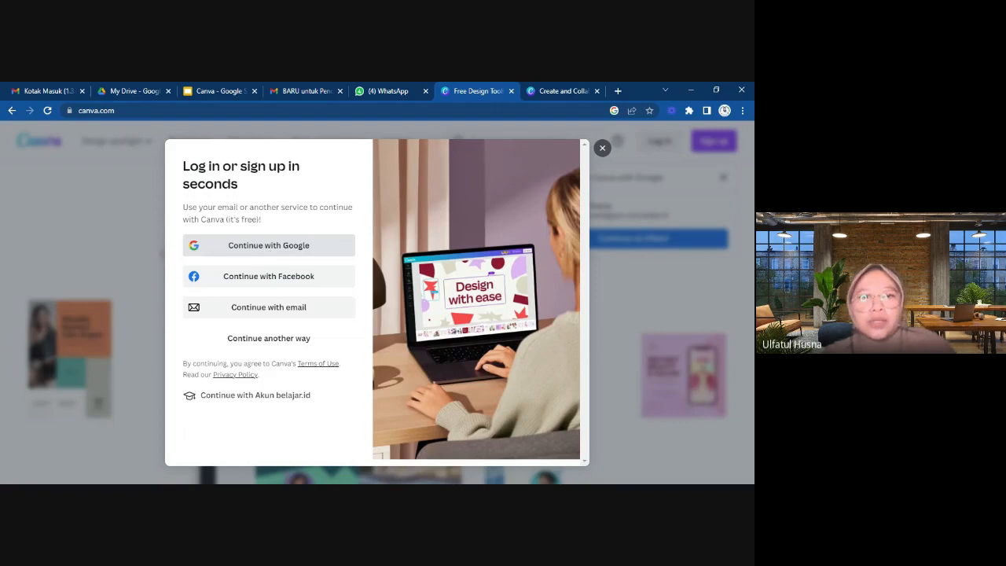
click(265, 249)
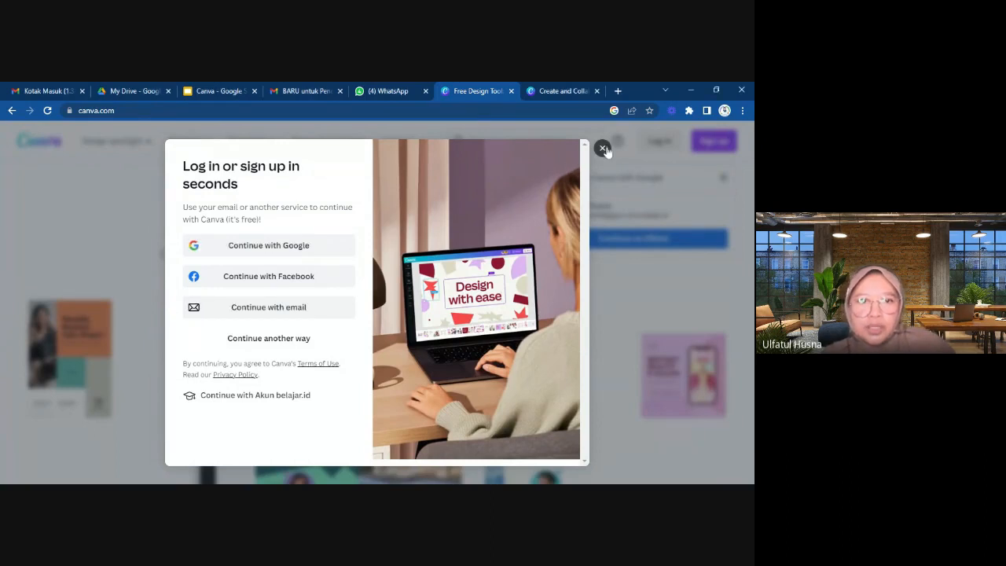
click(275, 247)
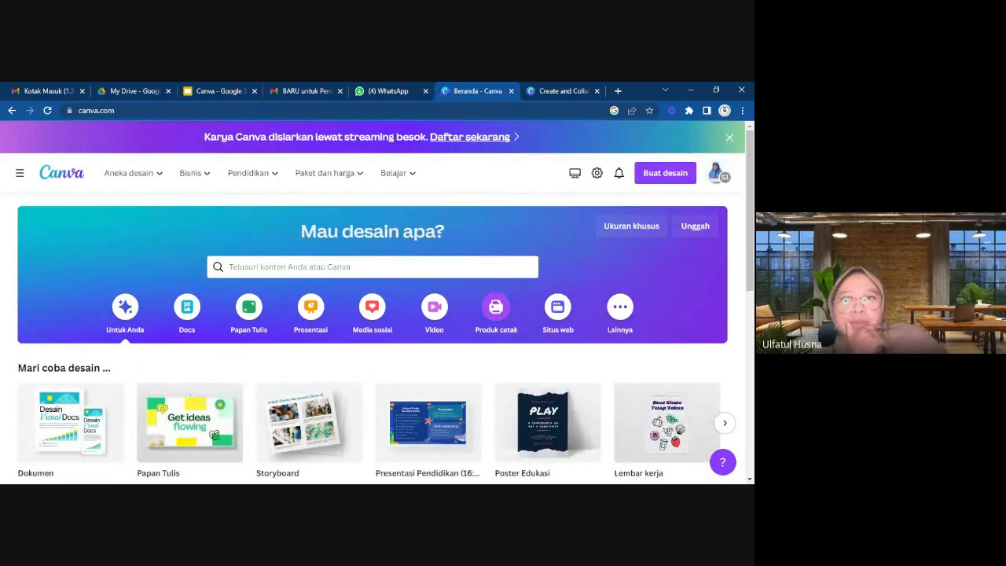
Show the home page's navigation sidebar and review the list of teams the account can switch to, keeping SMAN 1 KREMBUNG.
scroll(495, 314, down, 2)
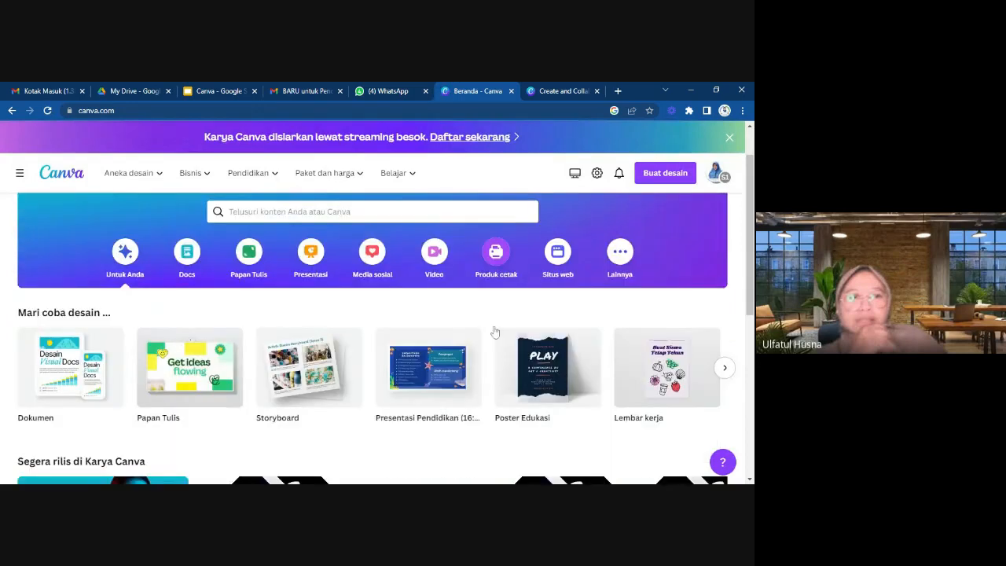
scroll(495, 314, up, 2)
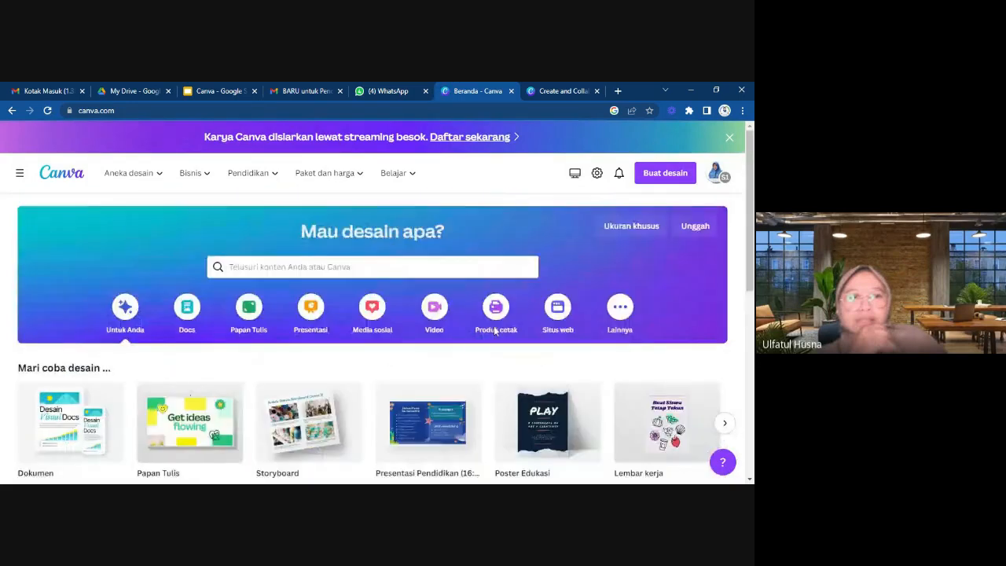
click(20, 173)
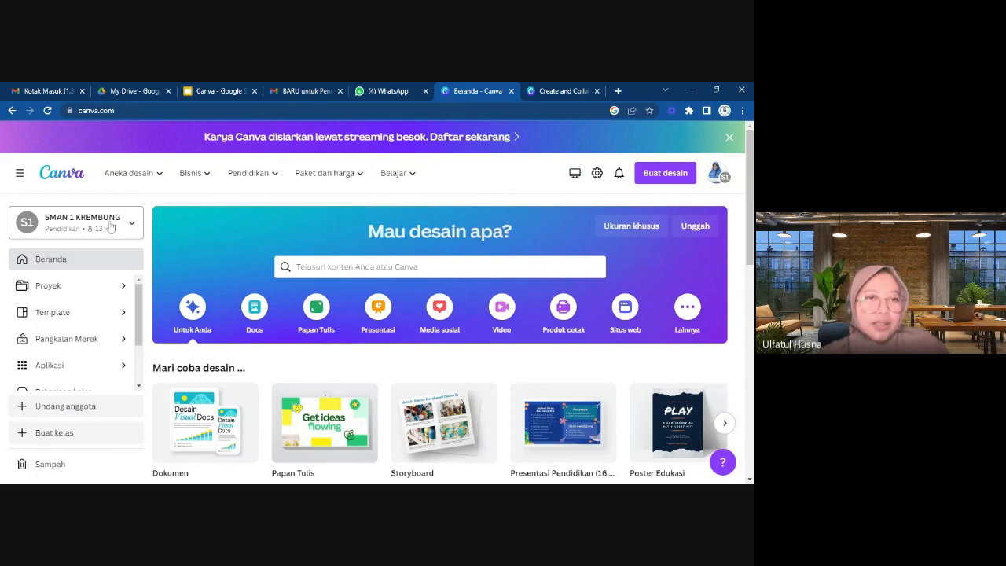
click(132, 227)
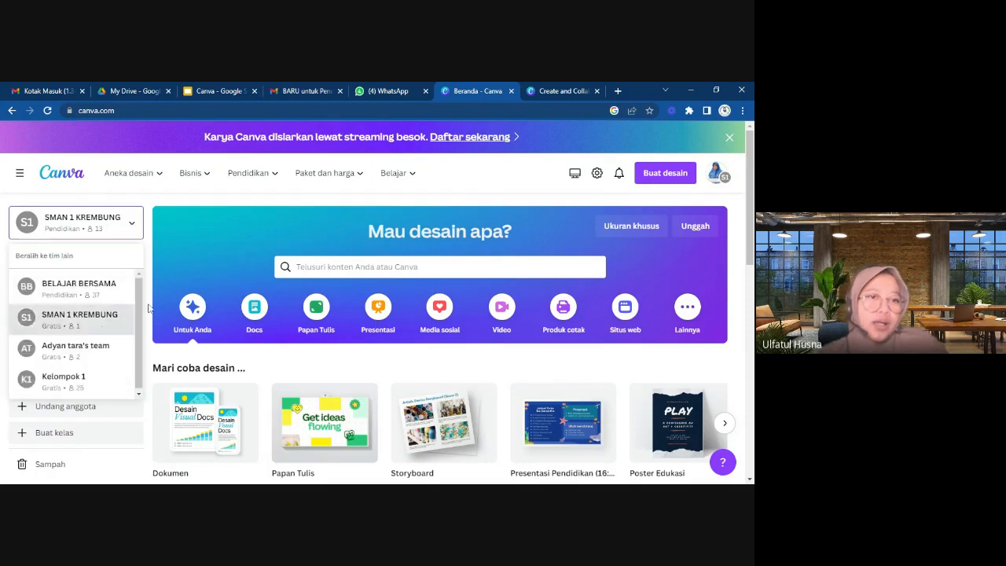
scroll(98, 363, down, 1)
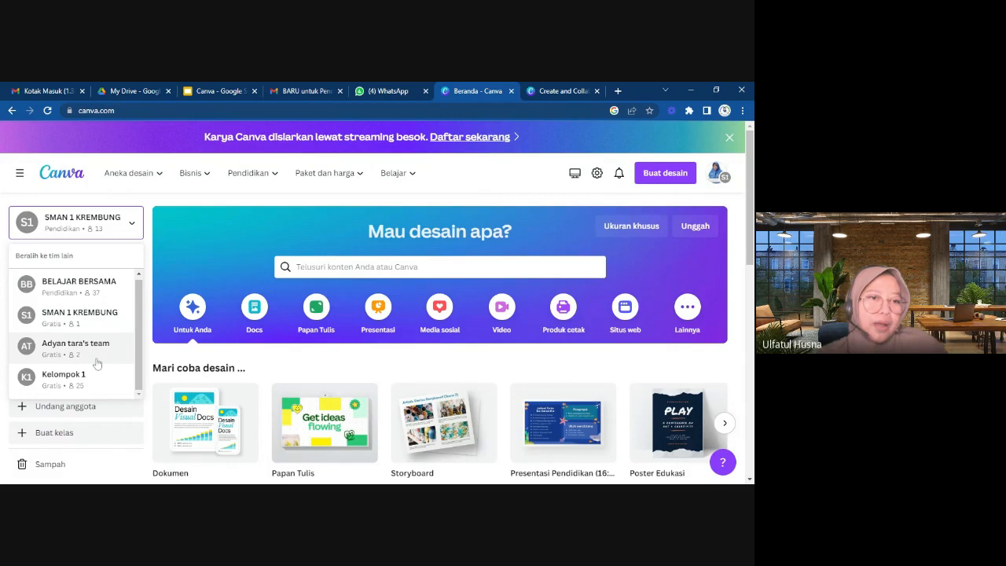
scroll(95, 299, up, 1)
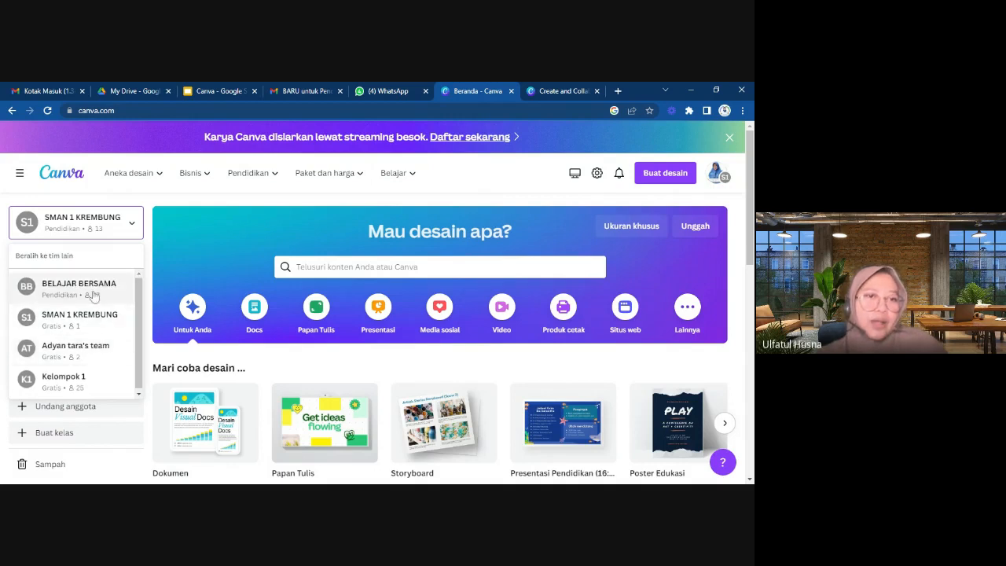
scroll(93, 329, down, 1)
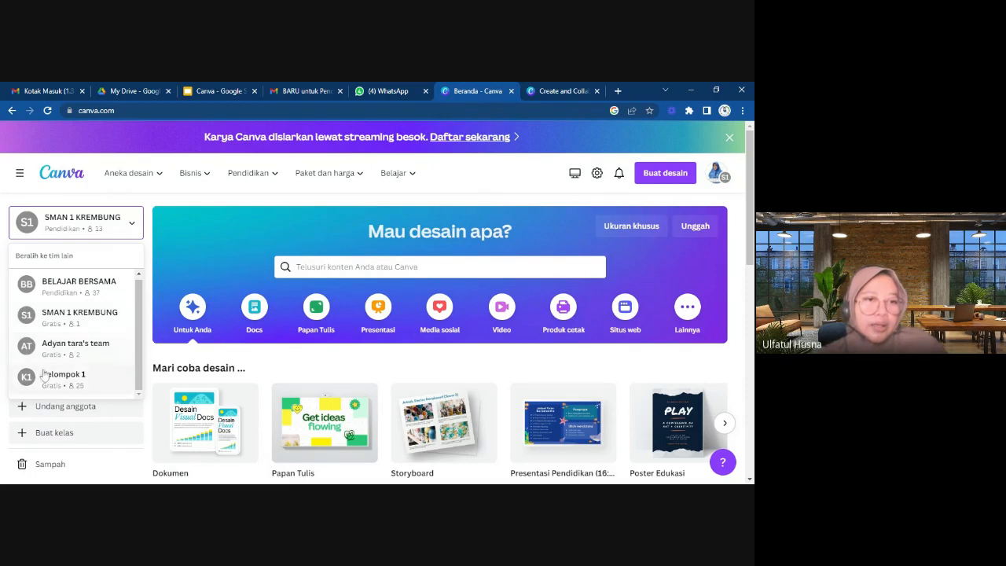
click(324, 358)
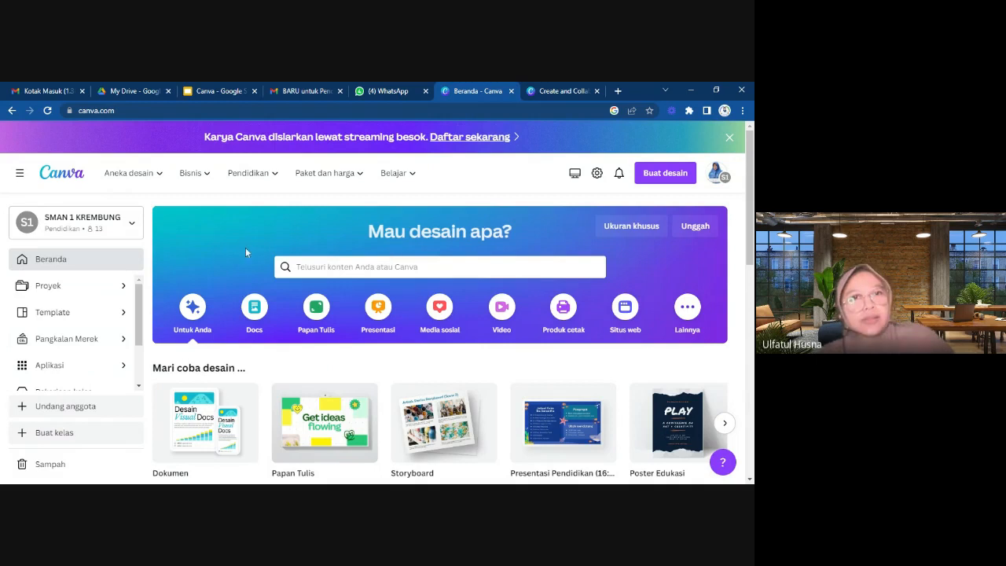
Look over the home page and the options under its navigation categories, such as Bisnis and Pendidikan.
scroll(246, 268, down, 1)
scroll(246, 268, up, 1)
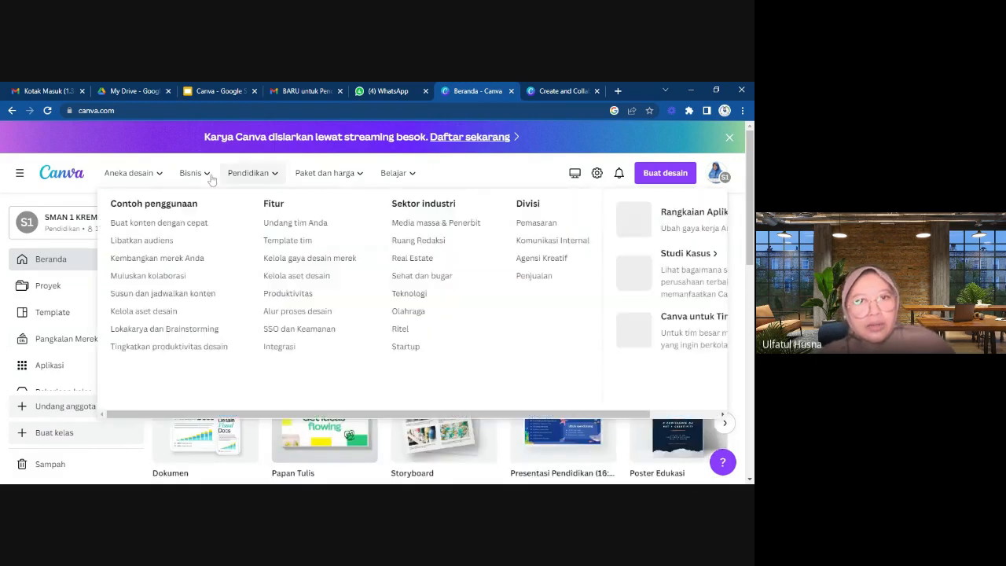
mouse_move(352, 195)
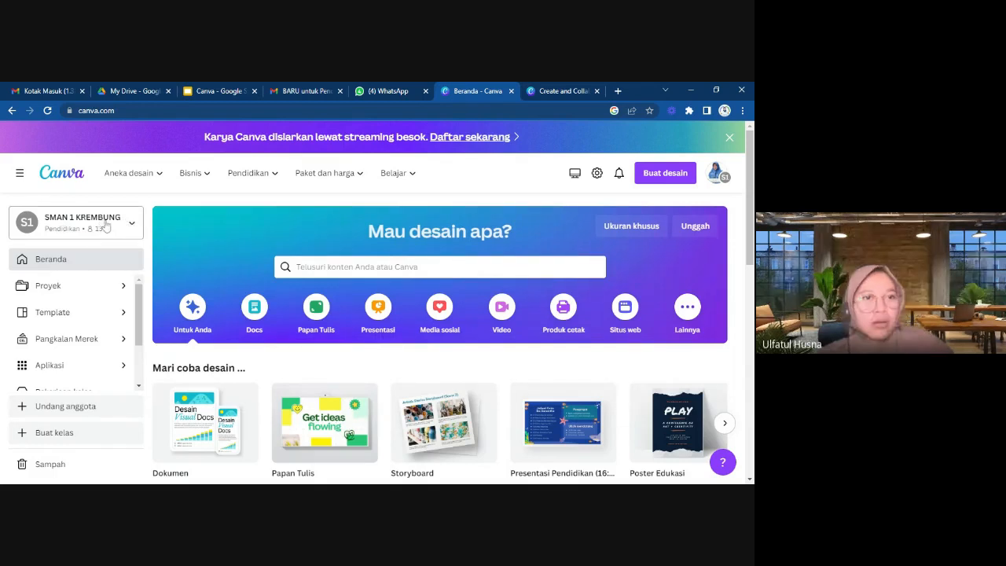
Open the Proyek page and browse the recent designs, folders and uploaded images stored there.
click(112, 290)
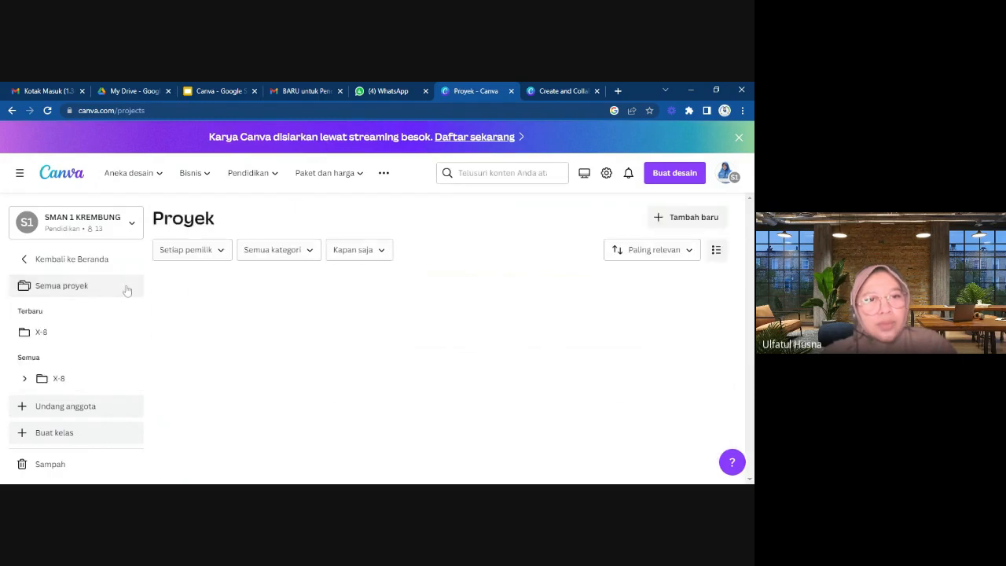
scroll(403, 322, down, 6)
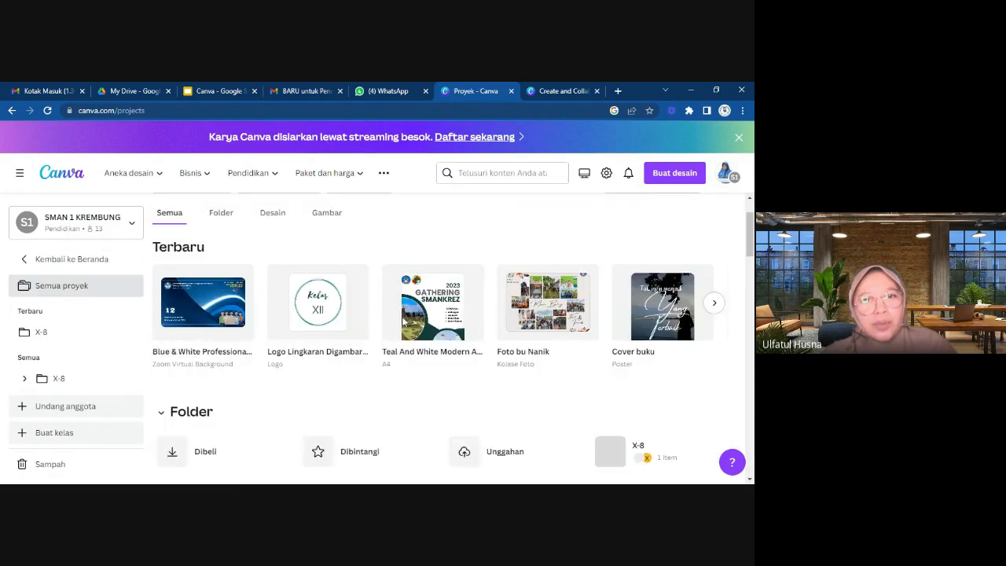
scroll(403, 321, down, 10)
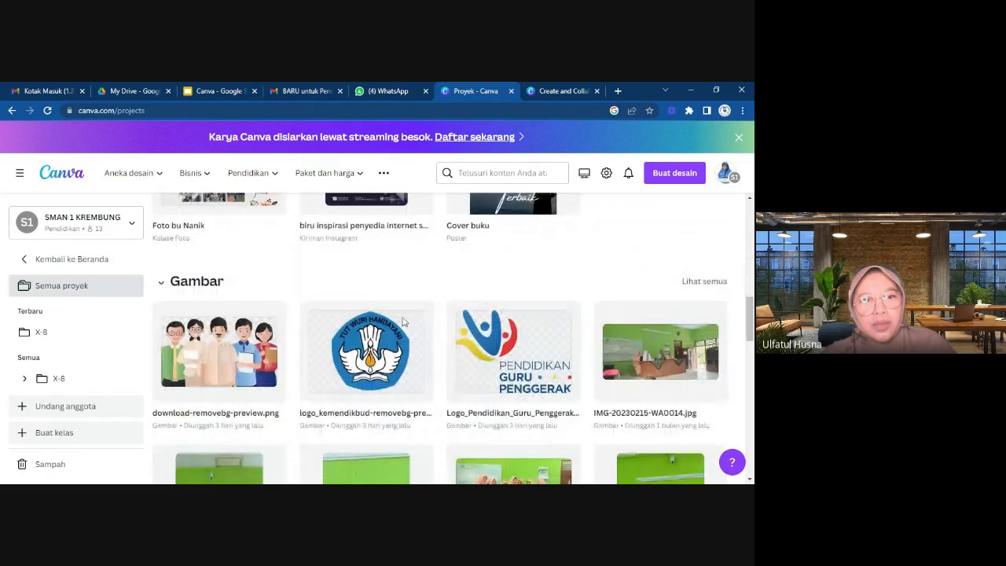
scroll(403, 322, up, 4)
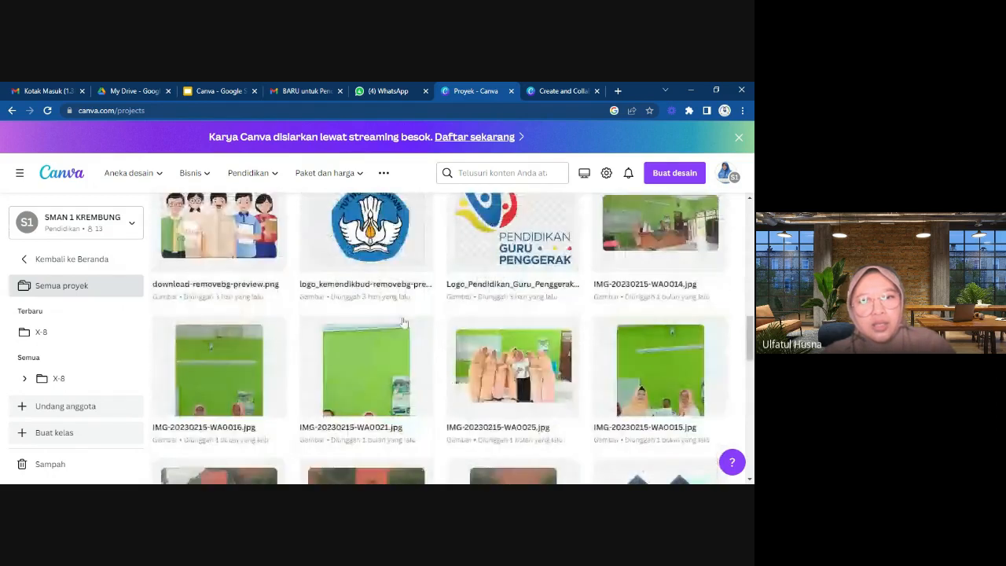
scroll(403, 321, down, 2)
scroll(403, 322, down, 3)
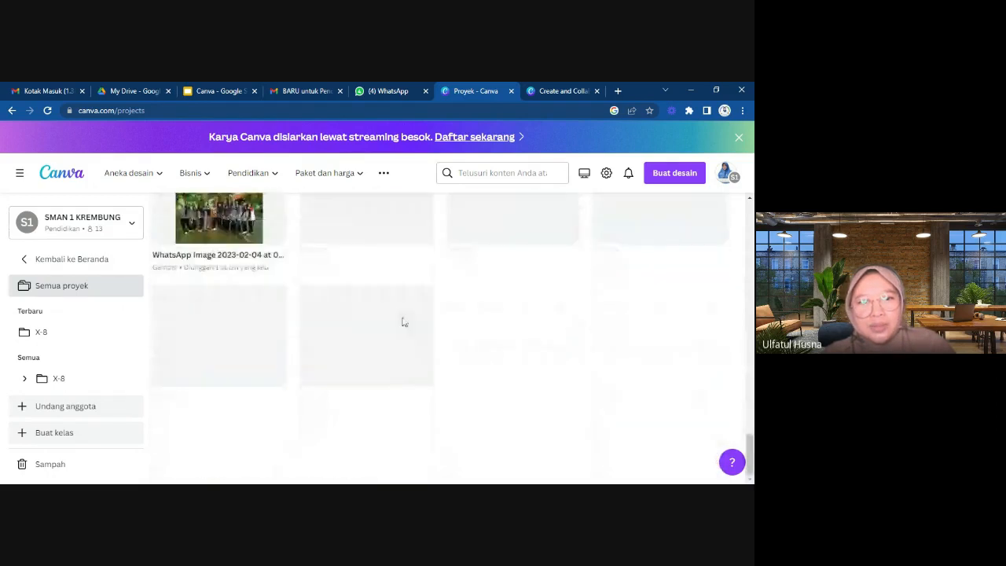
scroll(401, 251, up, 3)
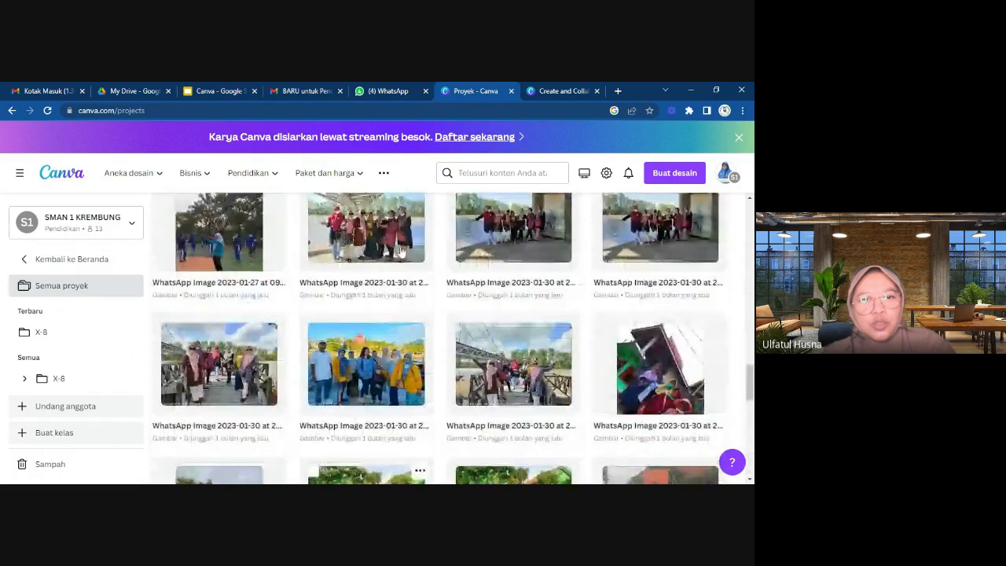
scroll(401, 252, down, 4)
scroll(400, 251, down, 3)
scroll(401, 252, up, 1)
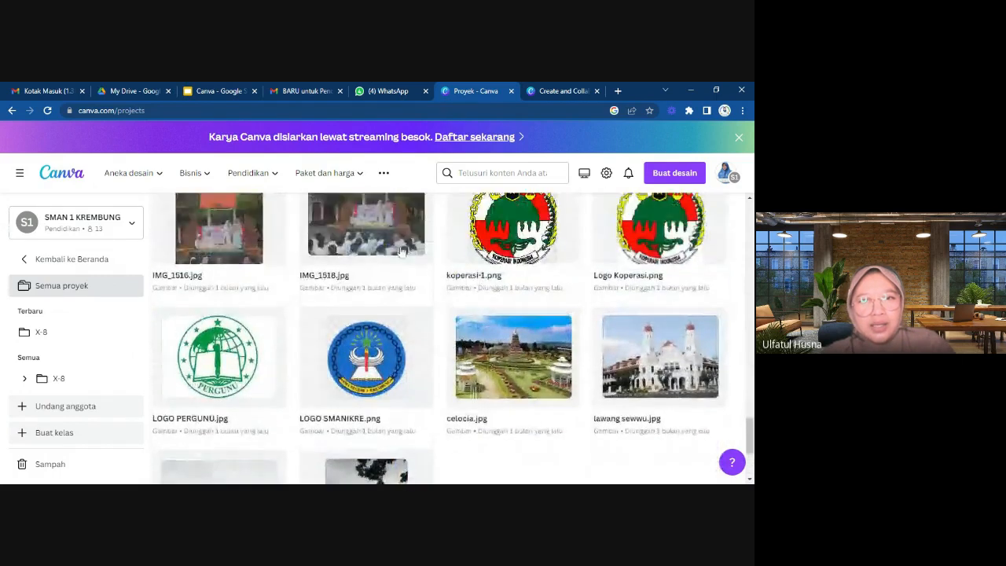
scroll(401, 251, down, 2)
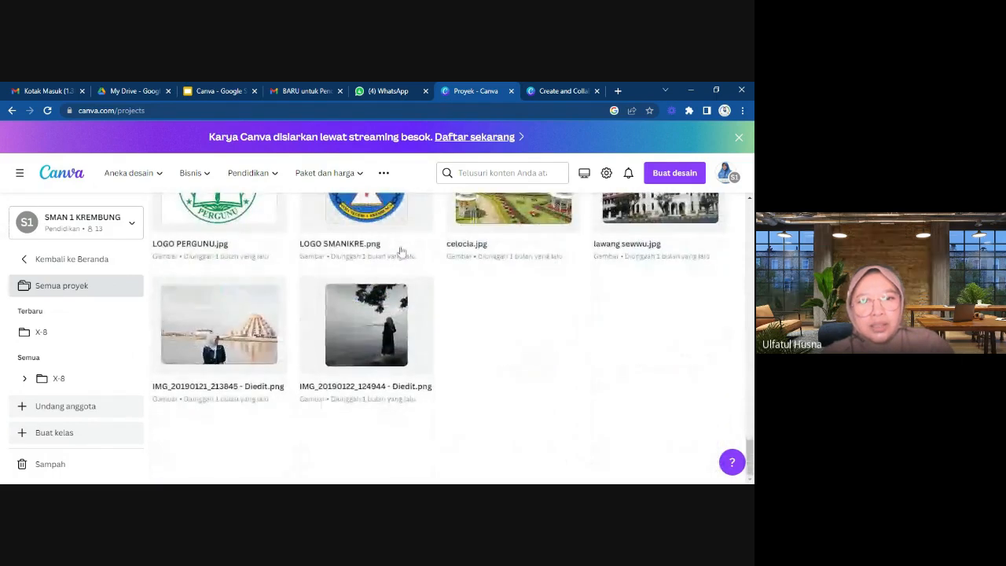
scroll(400, 251, up, 5)
scroll(401, 252, up, 15)
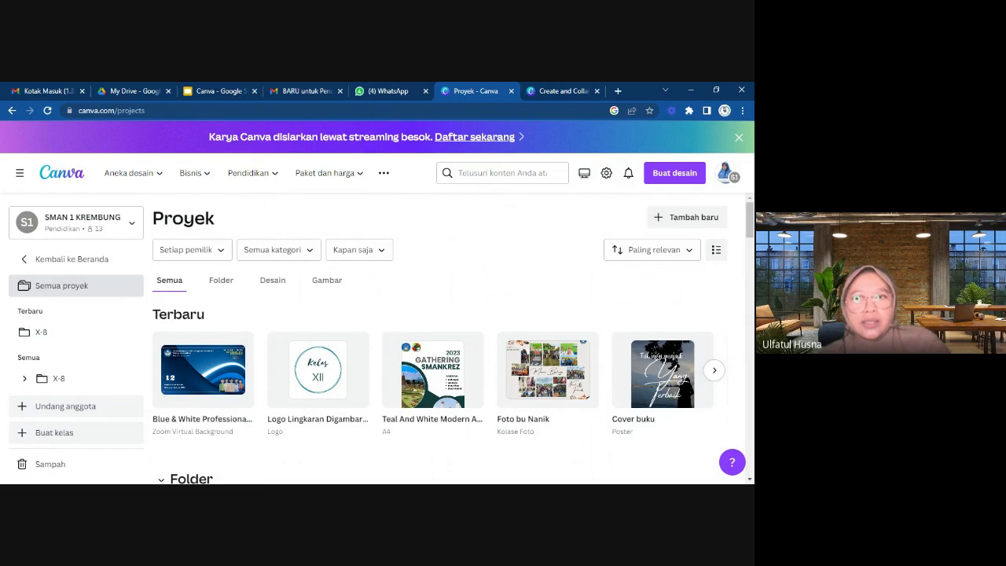
Create a class named "Calon Fasil angk 13" and continue to the member invitation stage.
click(55, 434)
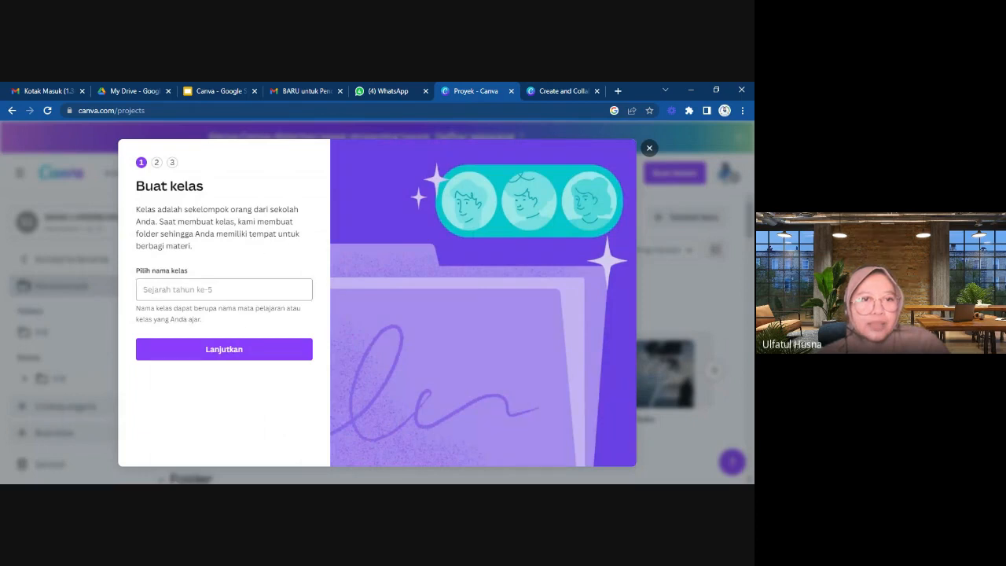
click(224, 290)
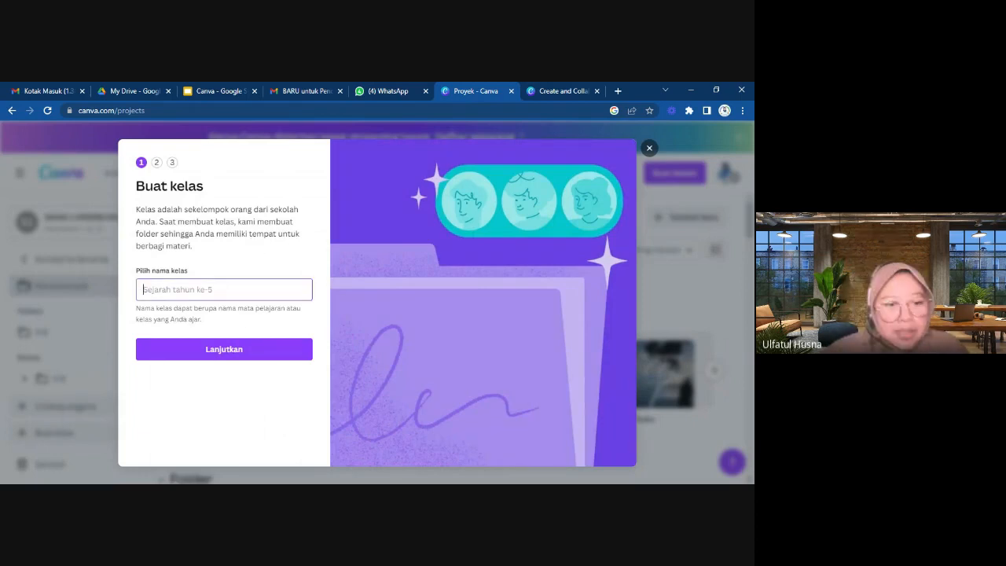
text(Calon Fas)
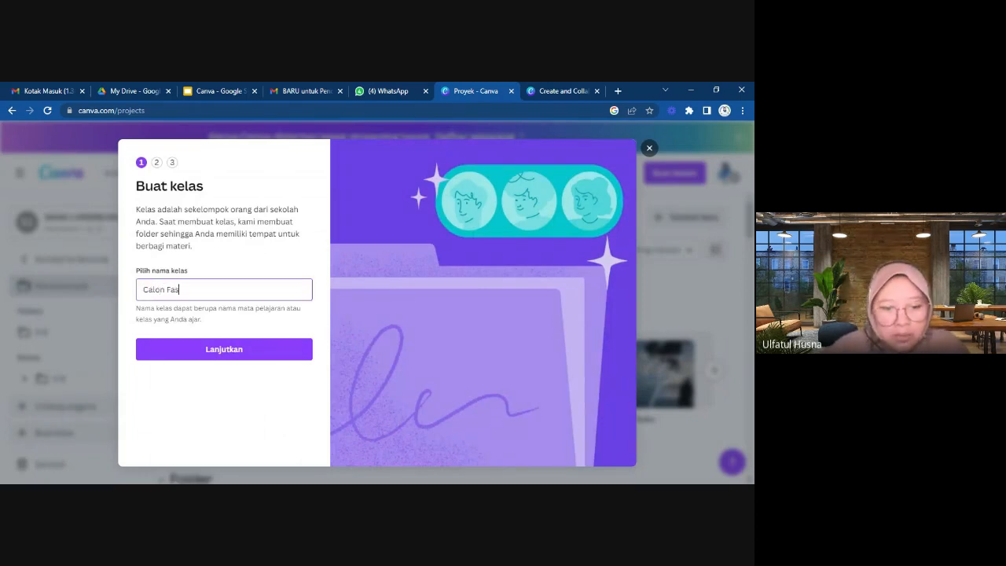
text(il)
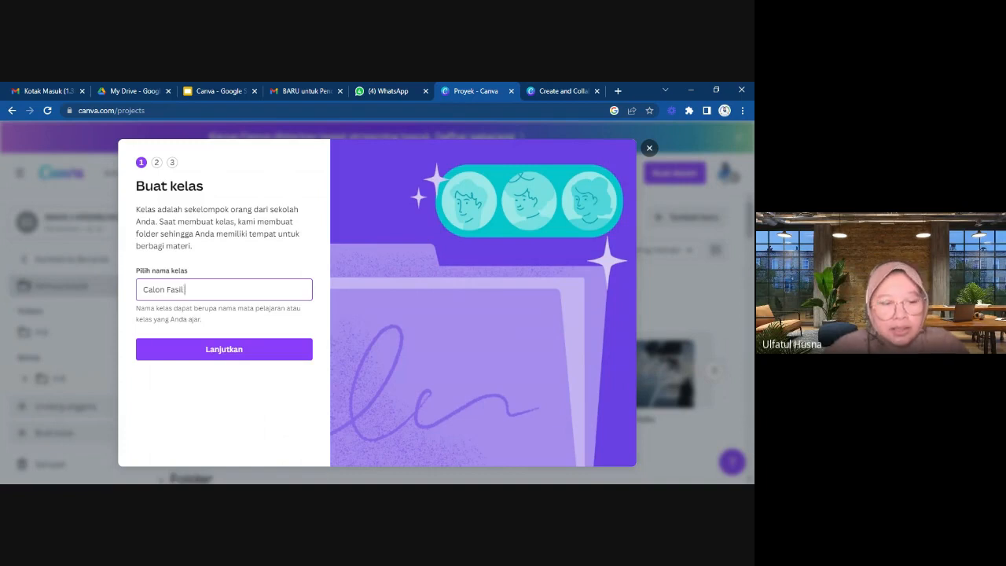
text( a)
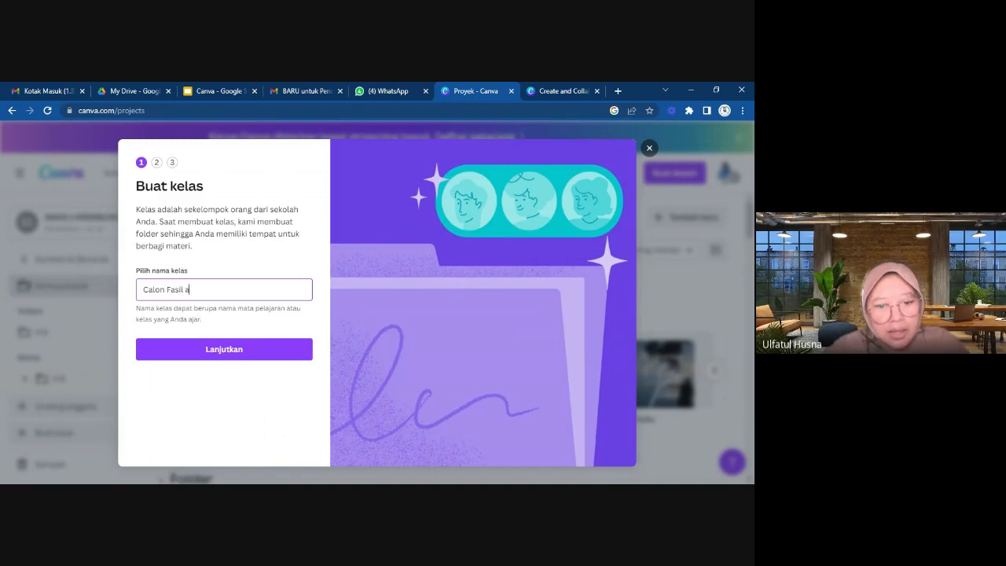
text(ngk 13)
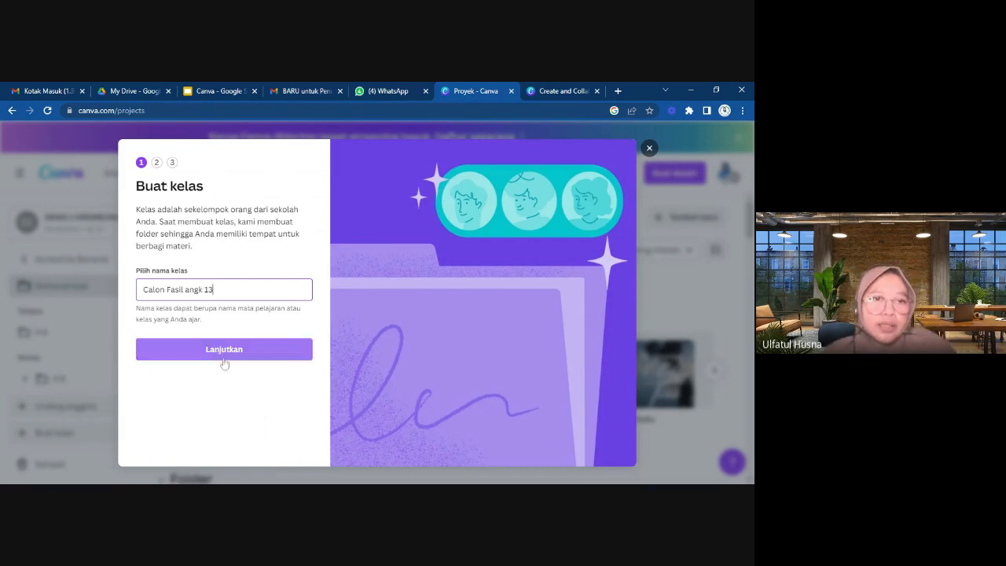
click(214, 355)
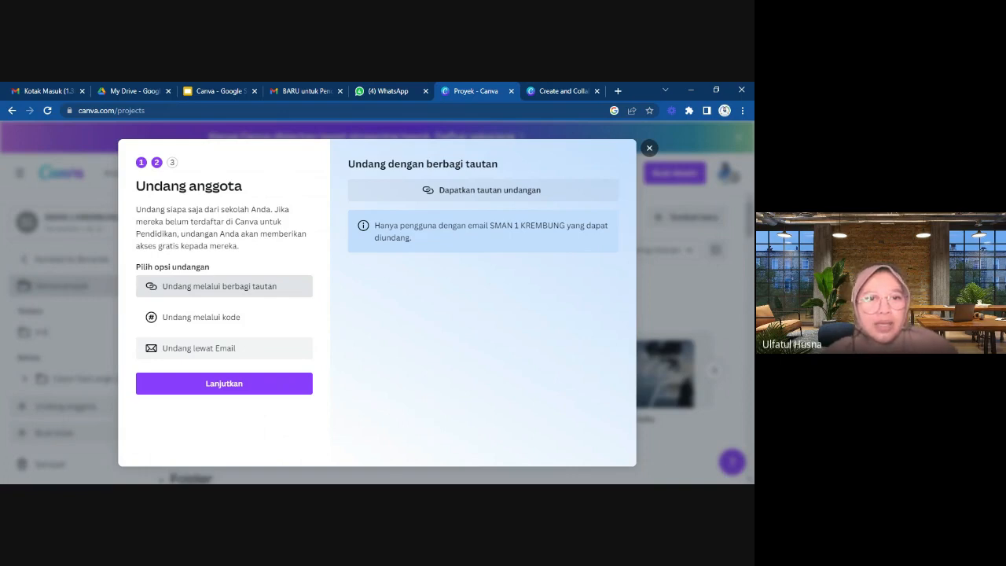
Review inviting members by shared link, choose the invite-by-code option instead, and copy the class joining link.
click(237, 296)
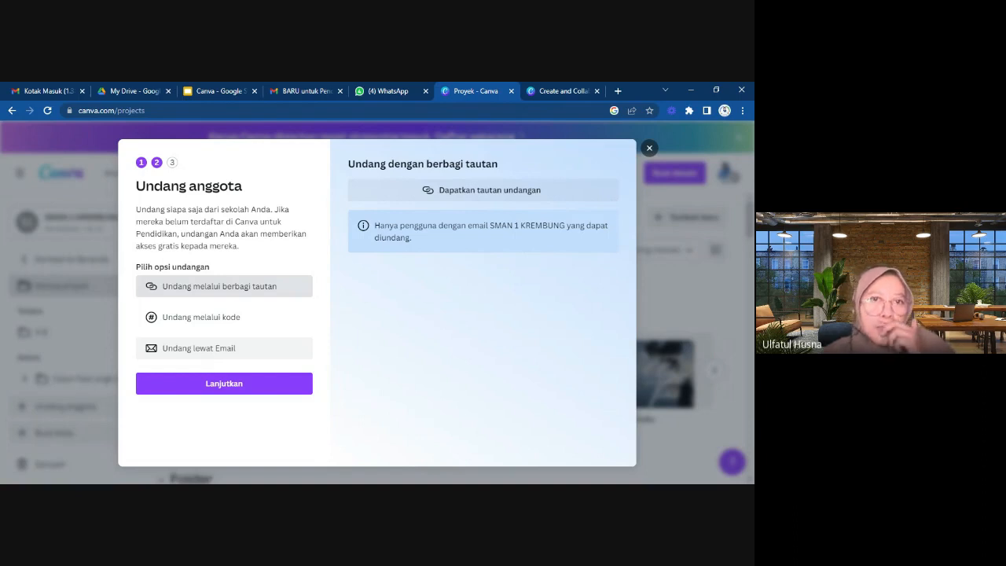
click(196, 287)
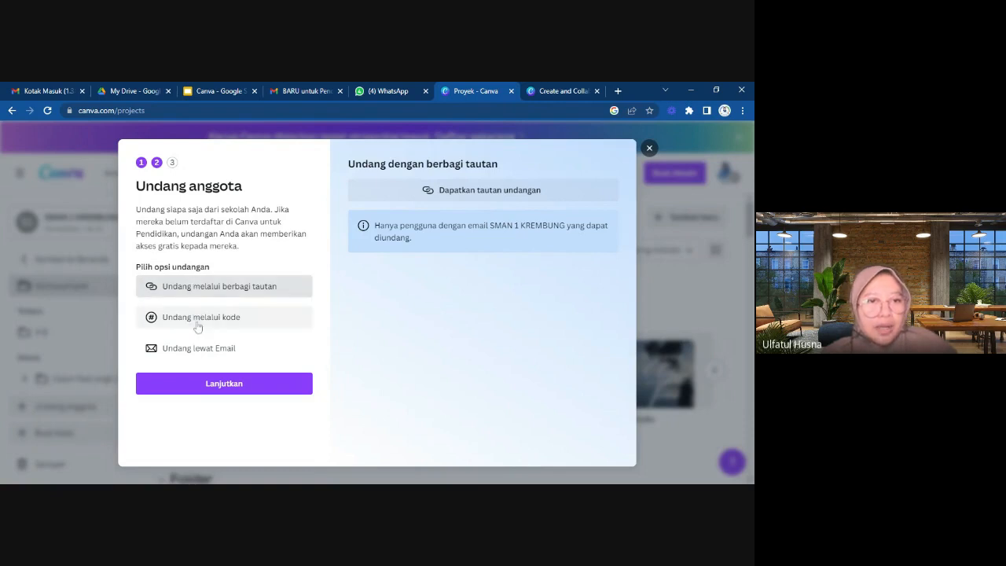
click(197, 326)
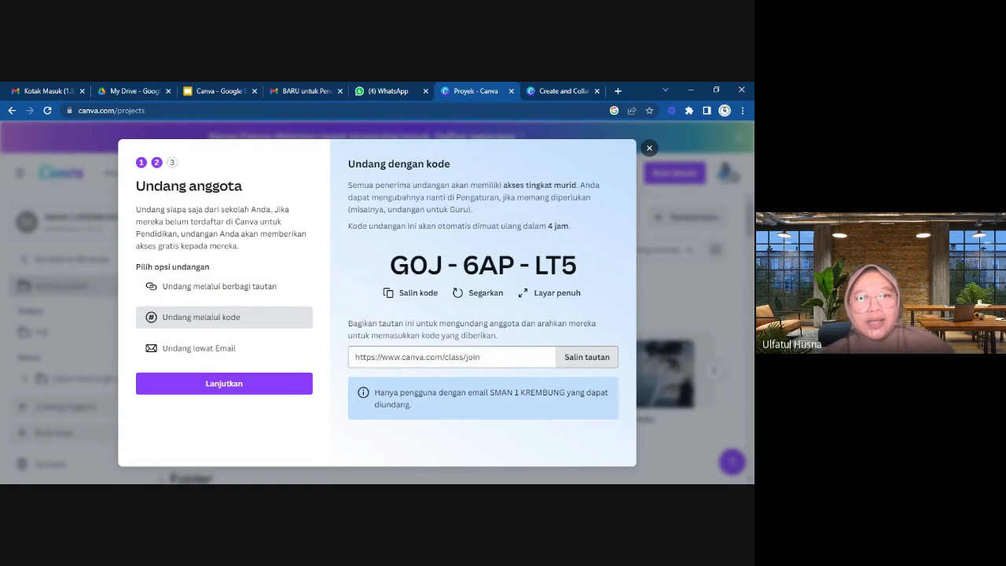
click(581, 359)
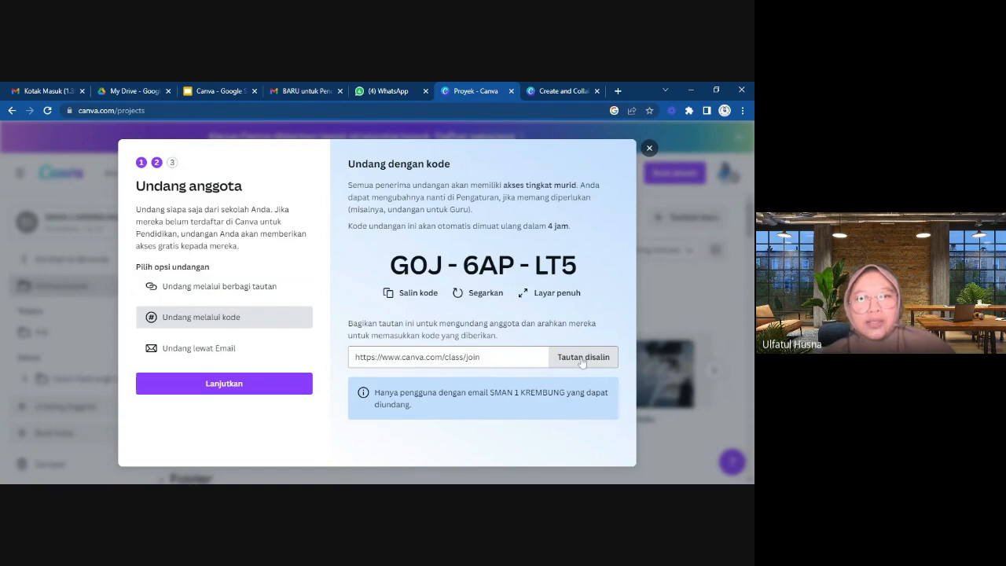
click(367, 92)
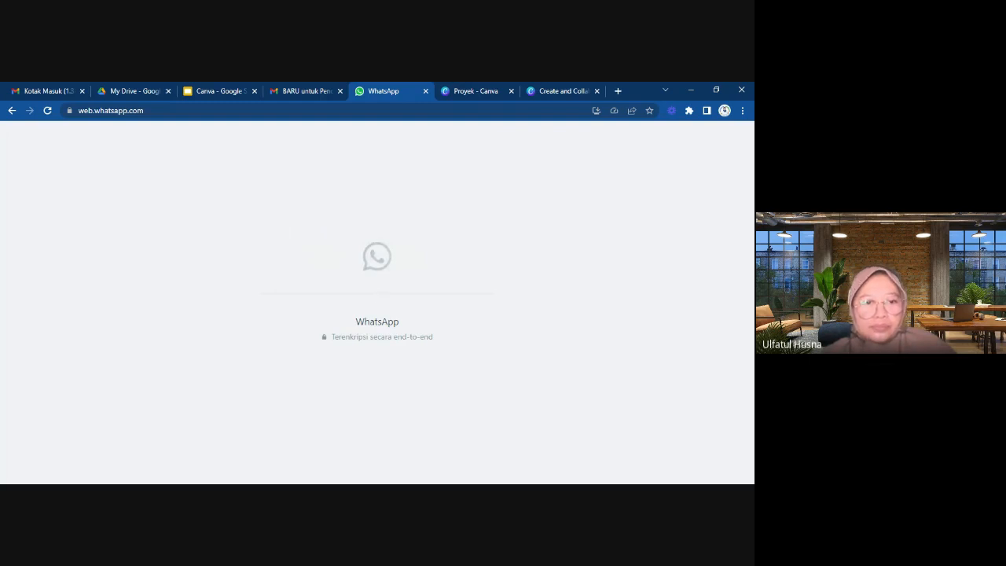
click(550, 92)
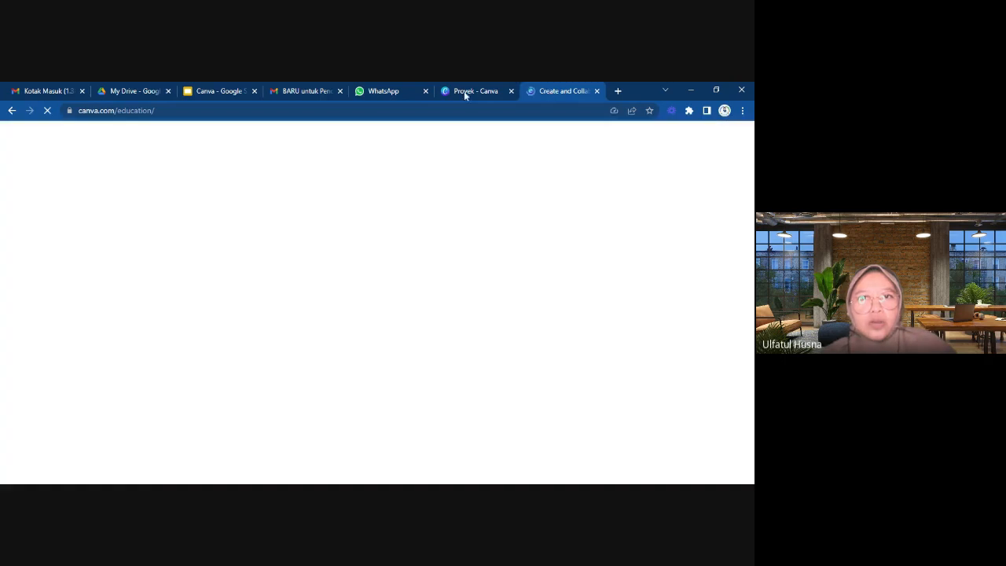
click(463, 91)
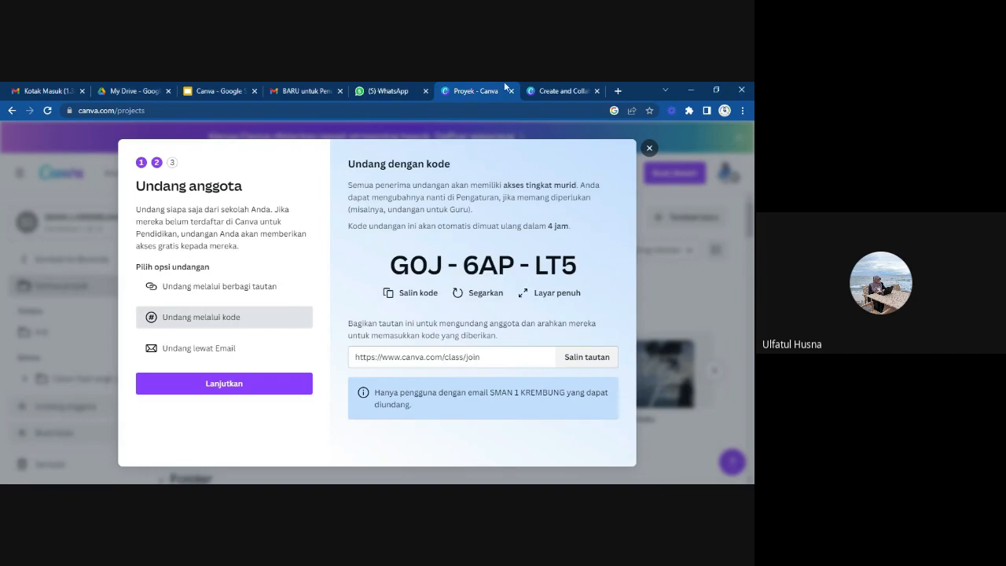
Close the member invitation and open the Calon Fasil angk 13 class folder.
click(649, 148)
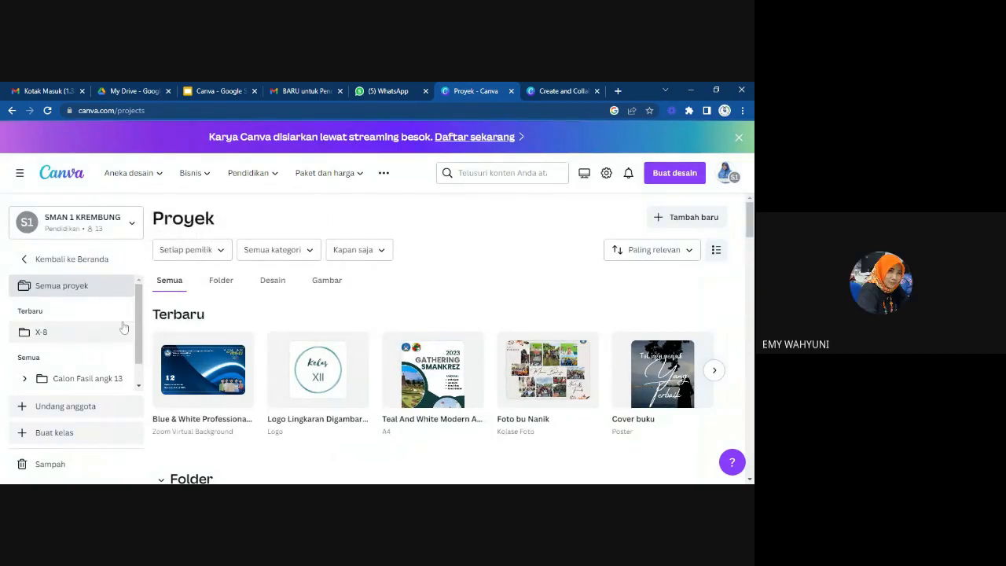
drag(139, 314, 137, 353)
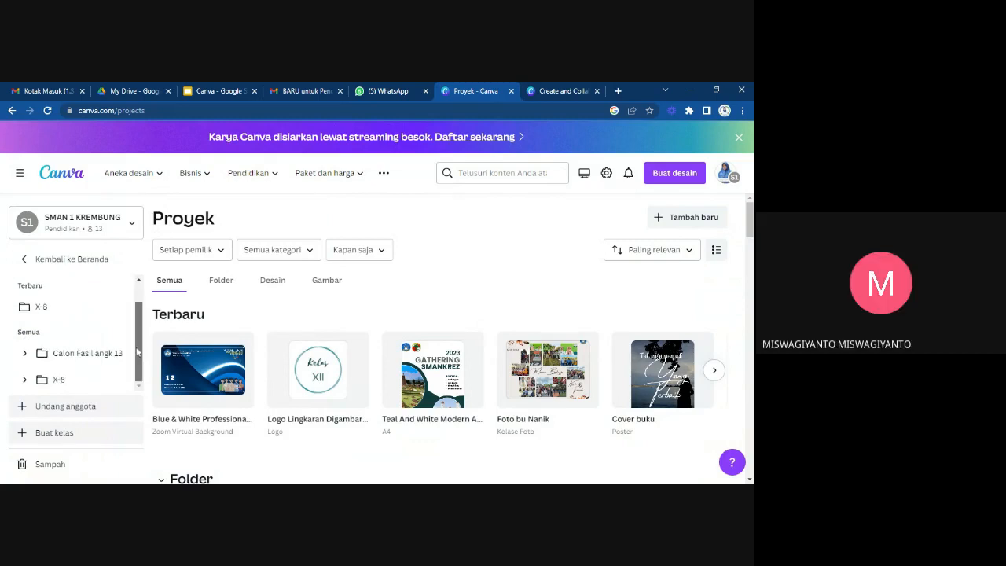
click(68, 357)
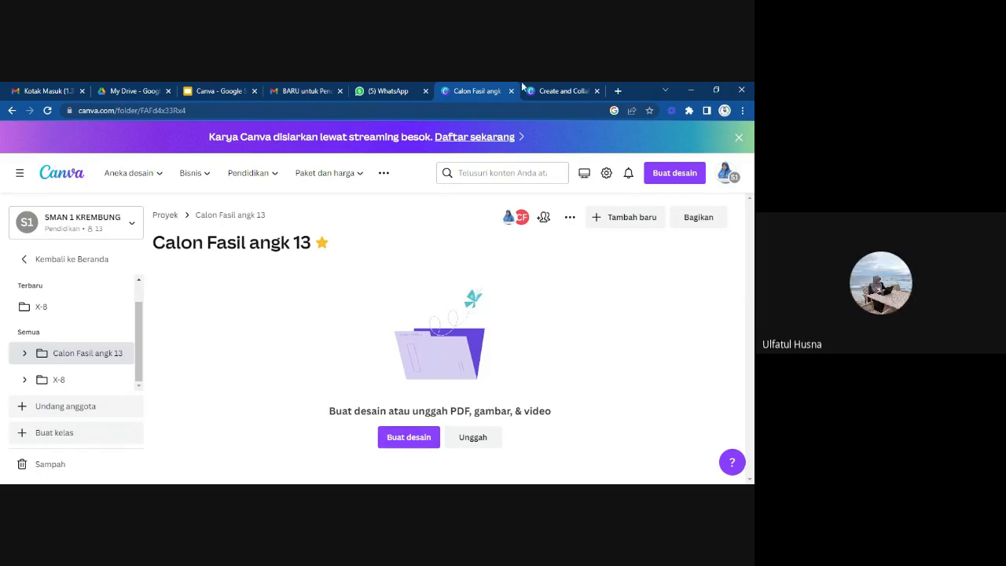
click(553, 92)
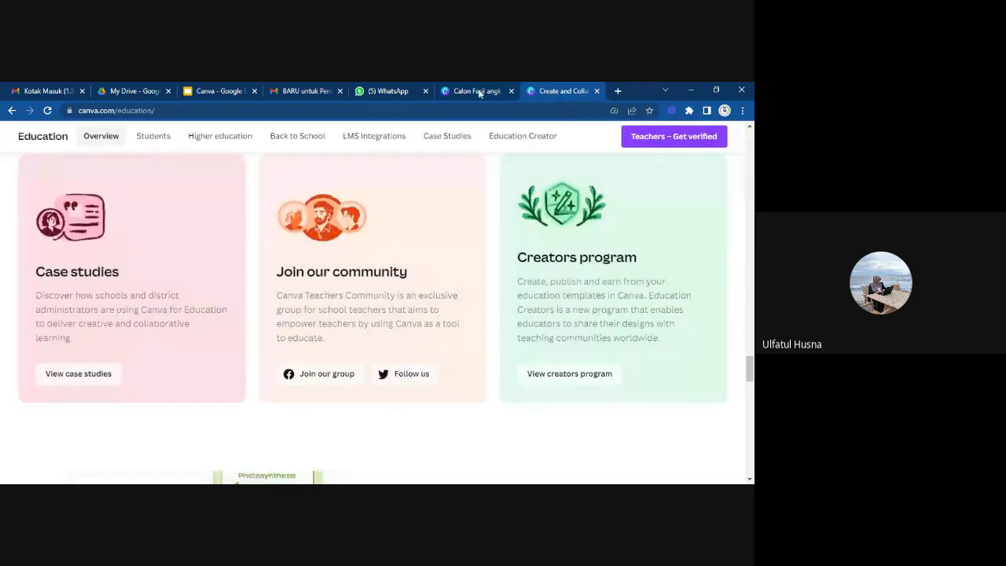
click(471, 91)
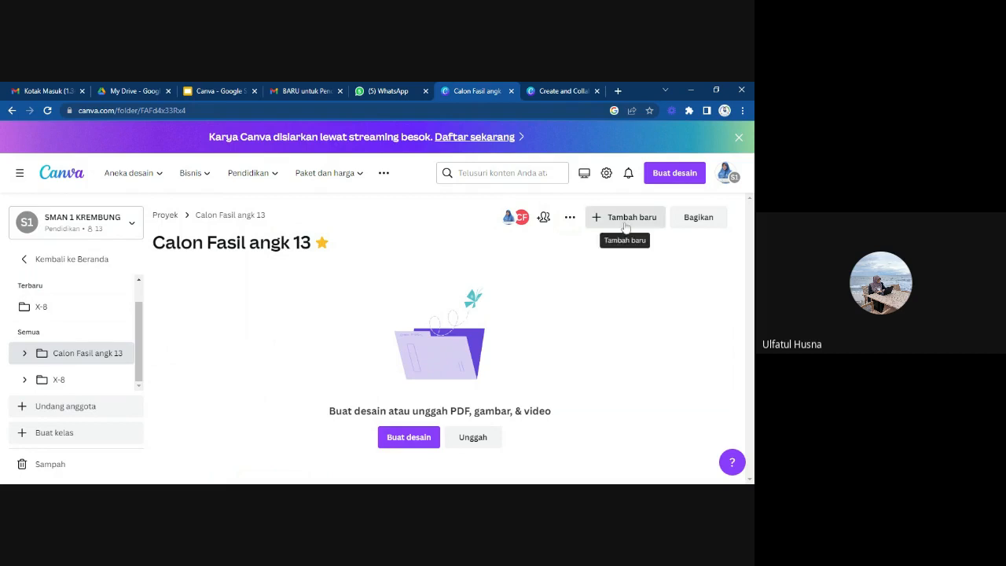
Check who has been added to the Calon Fasil angk 13 folder and which access levels the class can be given.
click(544, 219)
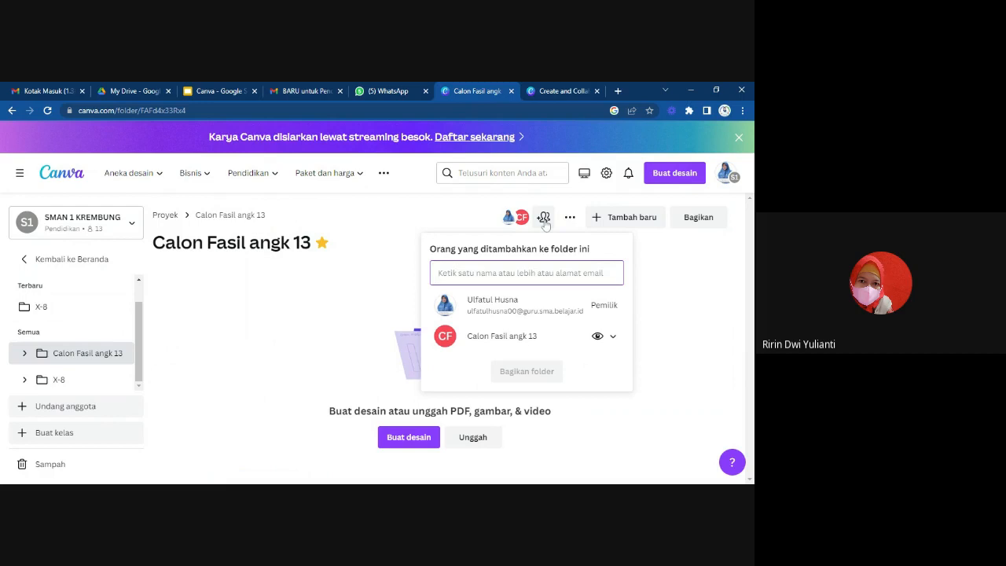
click(612, 338)
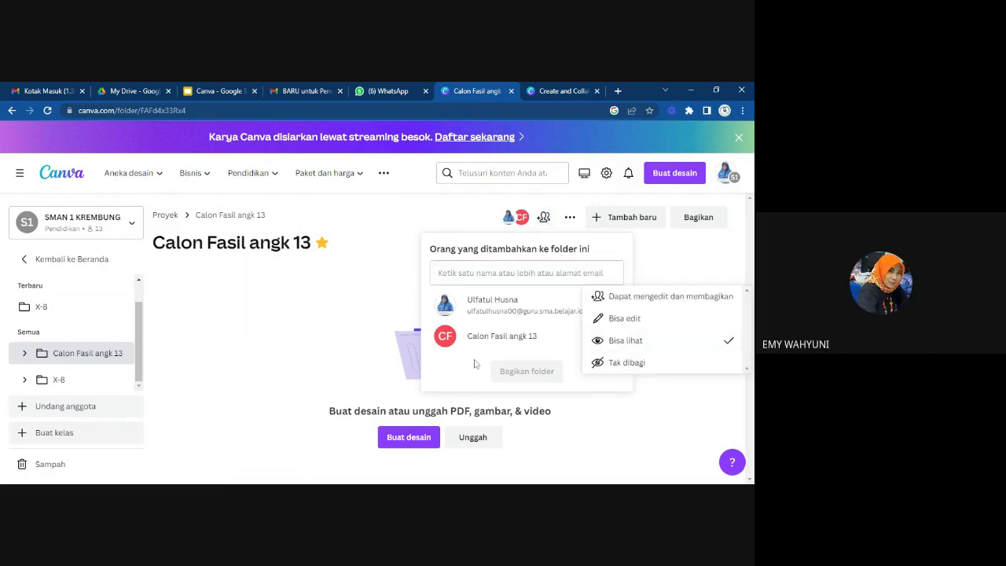
click(217, 289)
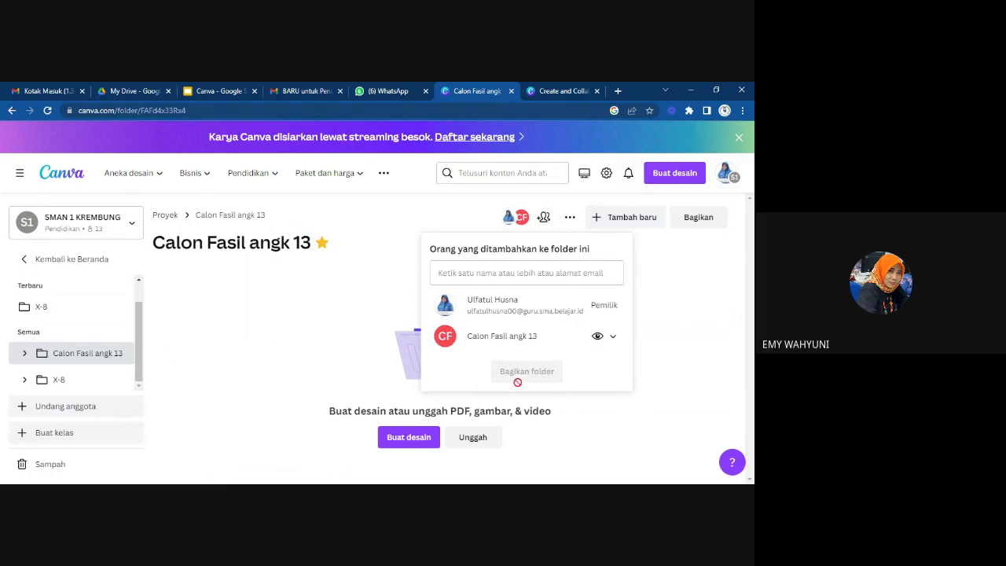
click(665, 402)
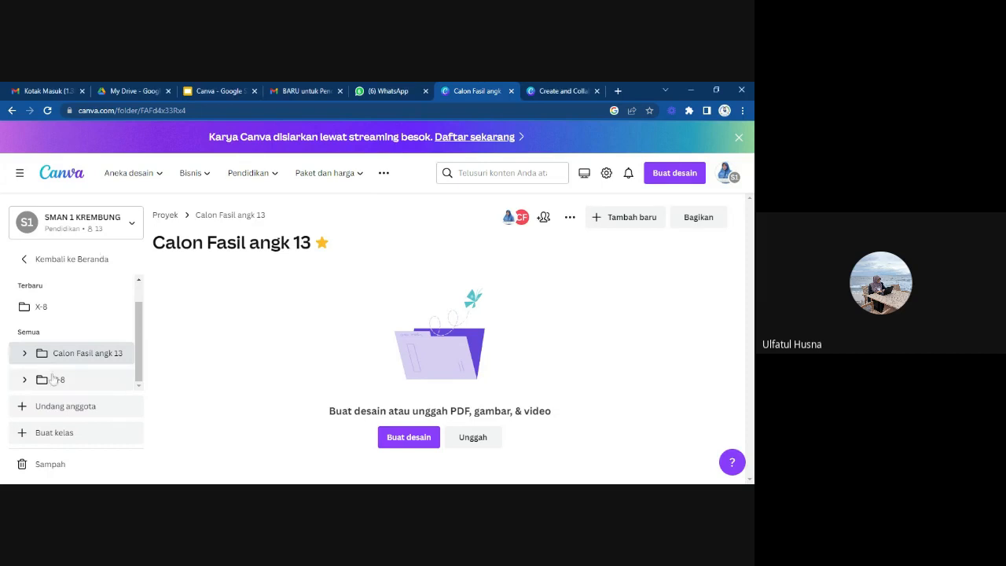
Check the Calon Fasil angk 13 folder for subfolders and review the options for adding new content to it.
click(25, 355)
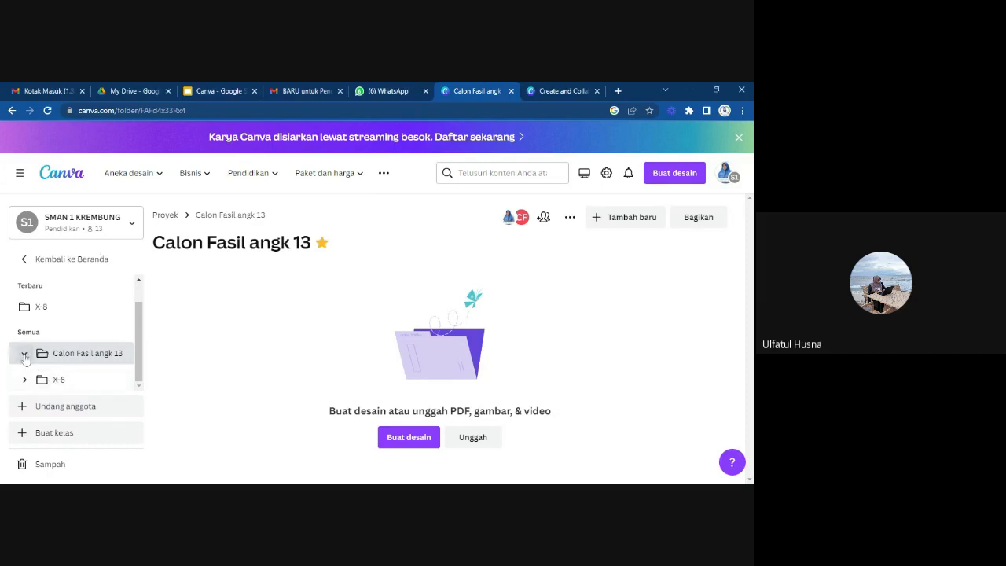
click(24, 355)
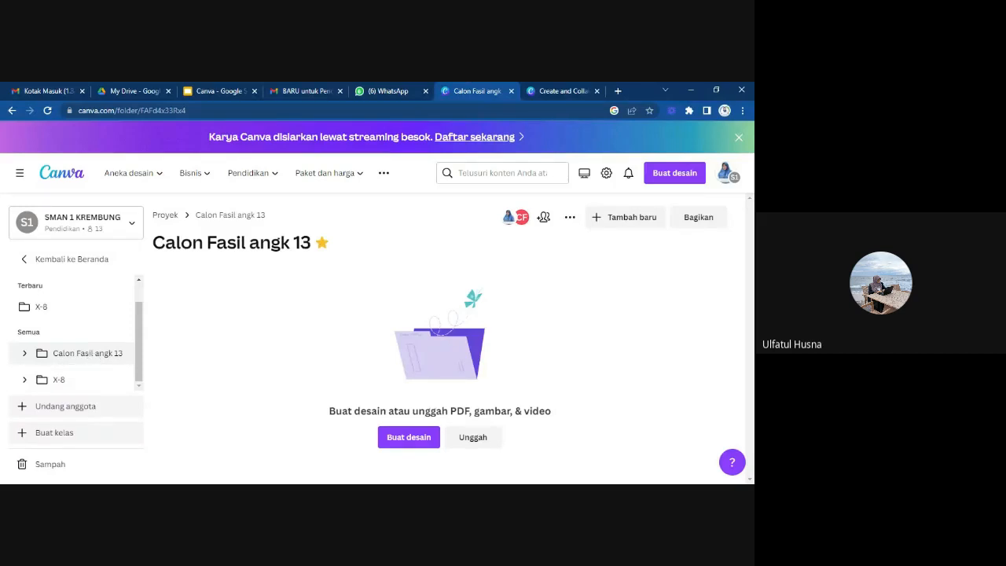
click(608, 222)
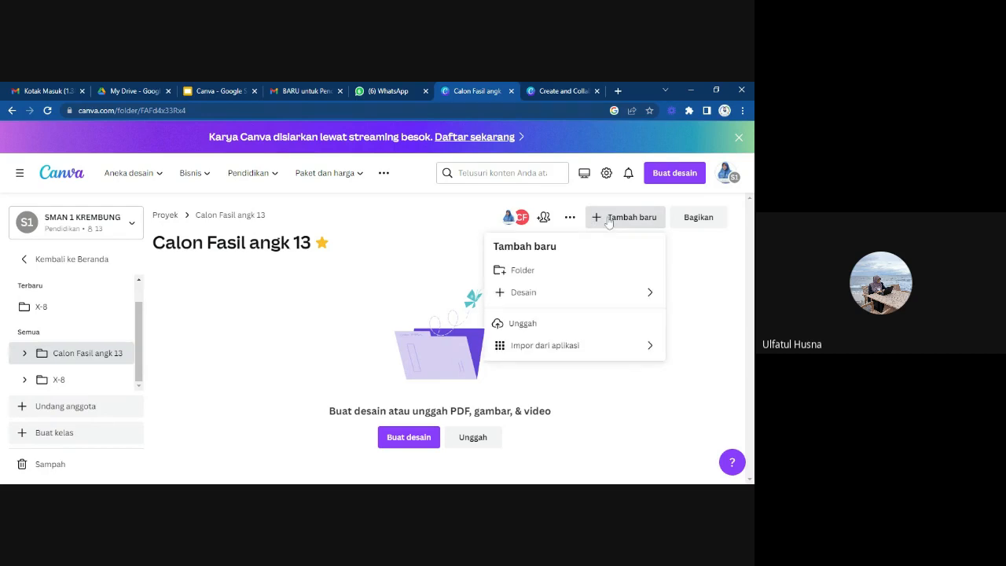
Try to share the Calon Fasil angk 13 folder with a participant by pasting their belajar.id e-mail address.
click(702, 223)
click(702, 217)
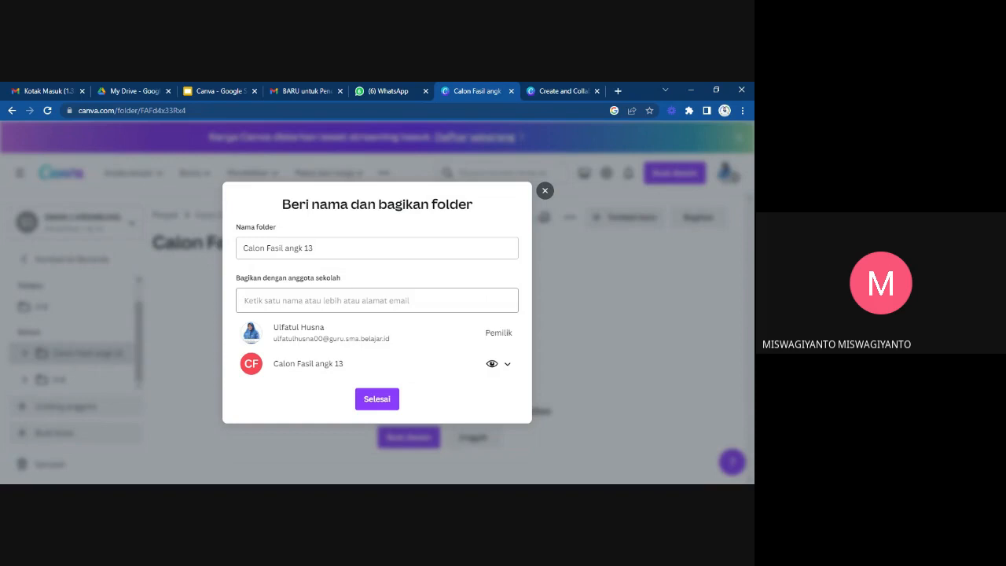
click(377, 300)
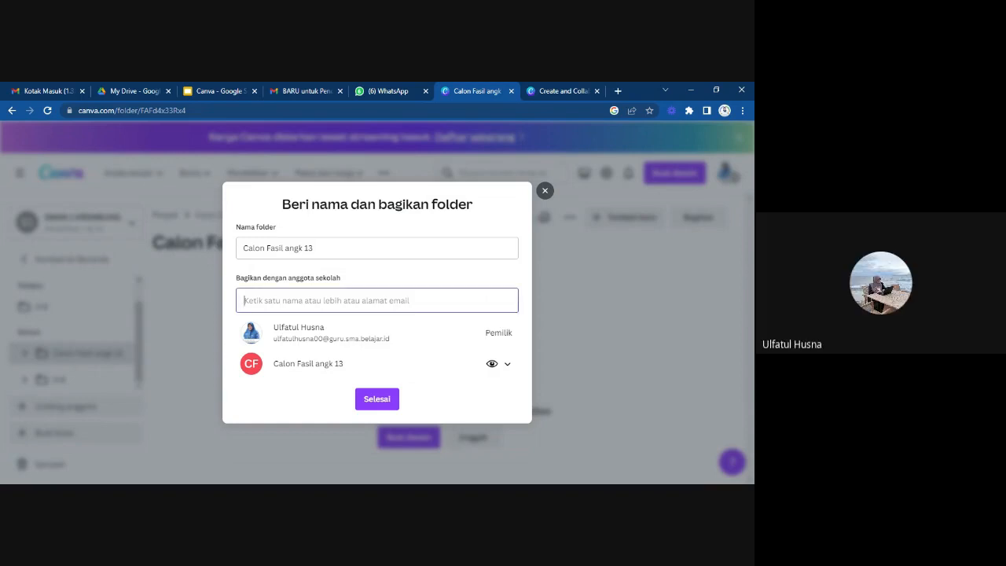
click(217, 491)
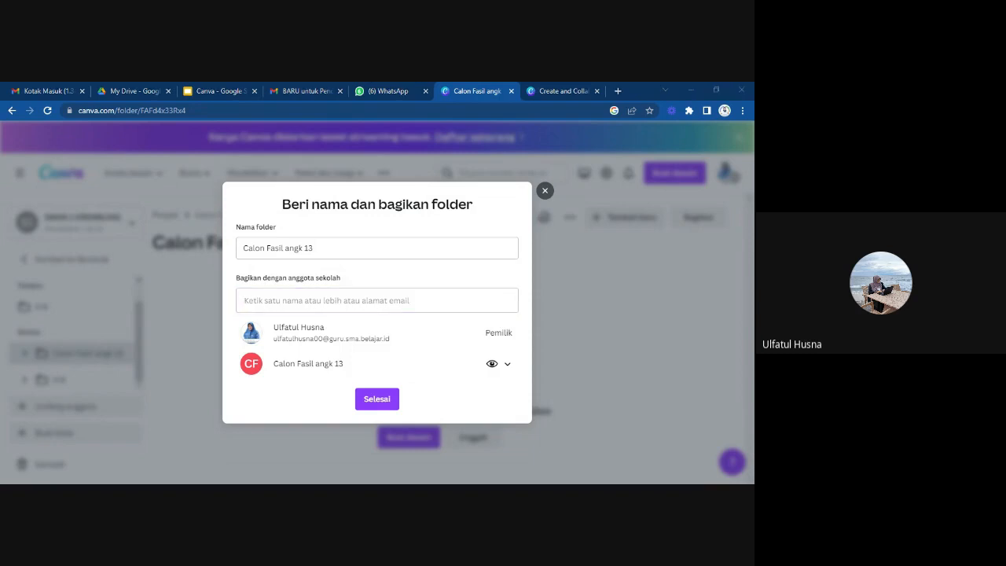
key(alt+Tab)
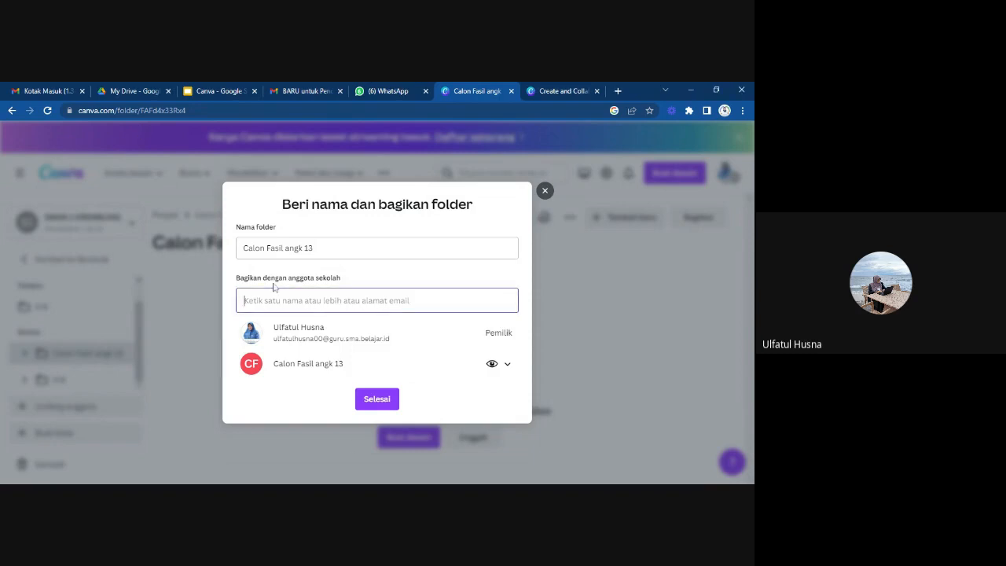
key(alt+Tab)
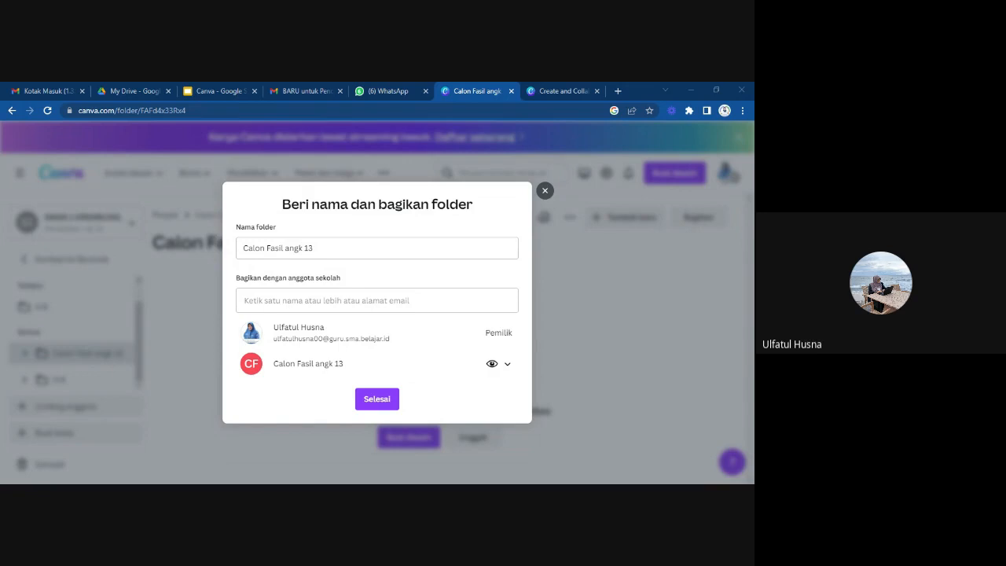
click(378, 300)
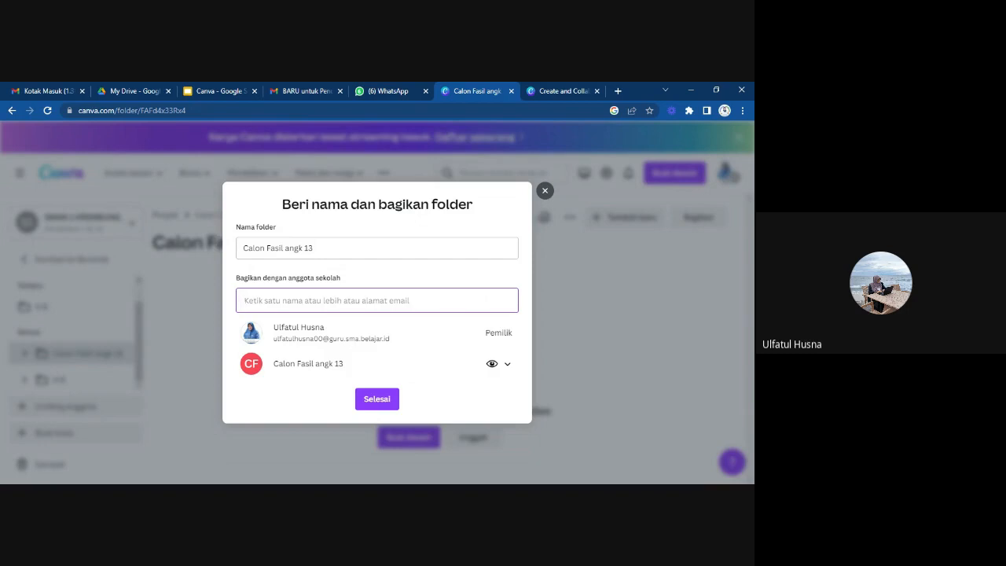
key(alt+Tab)
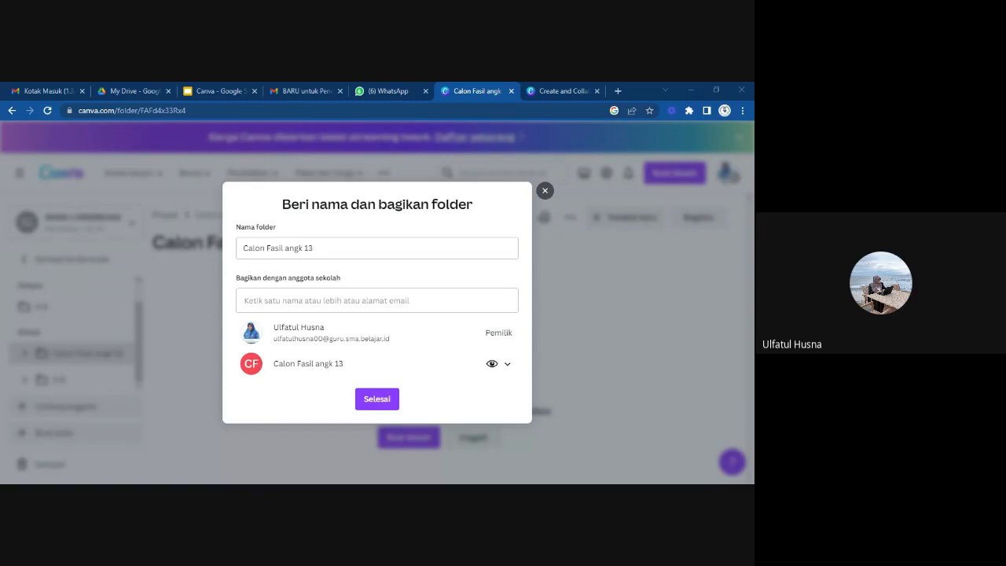
click(172, 437)
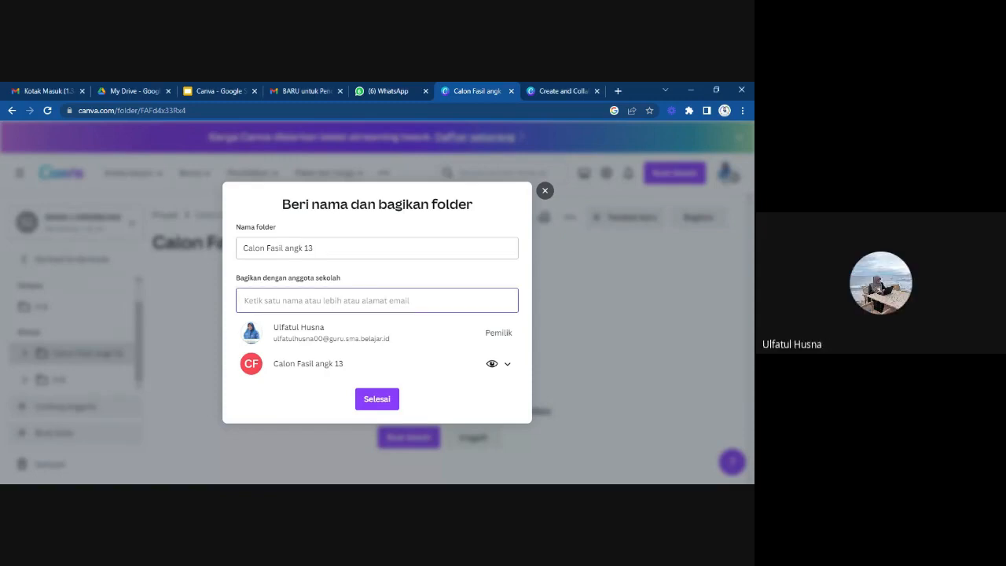
key(ctrl+v)
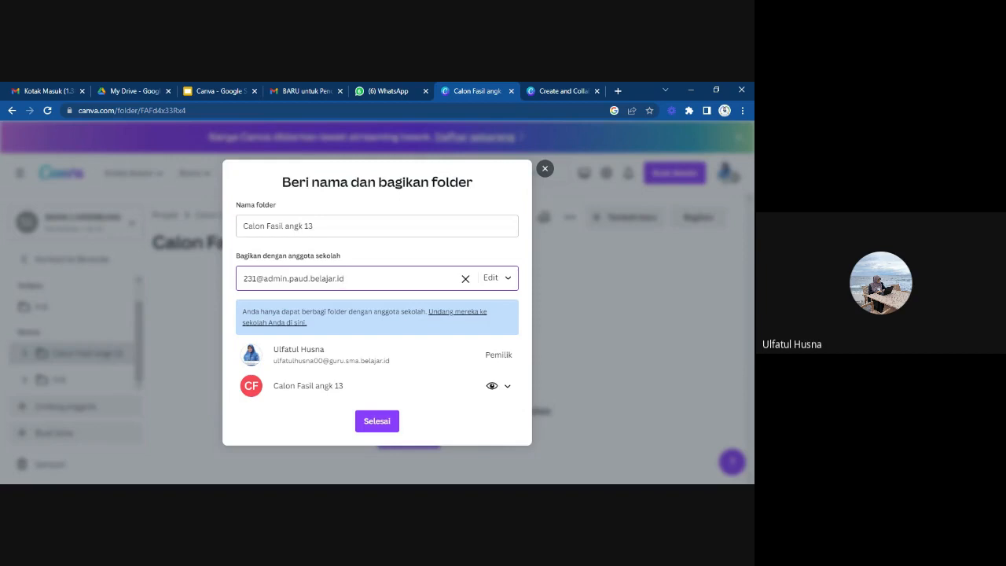
key(Left)
key(Left)
key(Left)
key(Left)
key(Left)
key(Left)
key(Left)
key(Left)
key(Left)
key(Left)
click(372, 423)
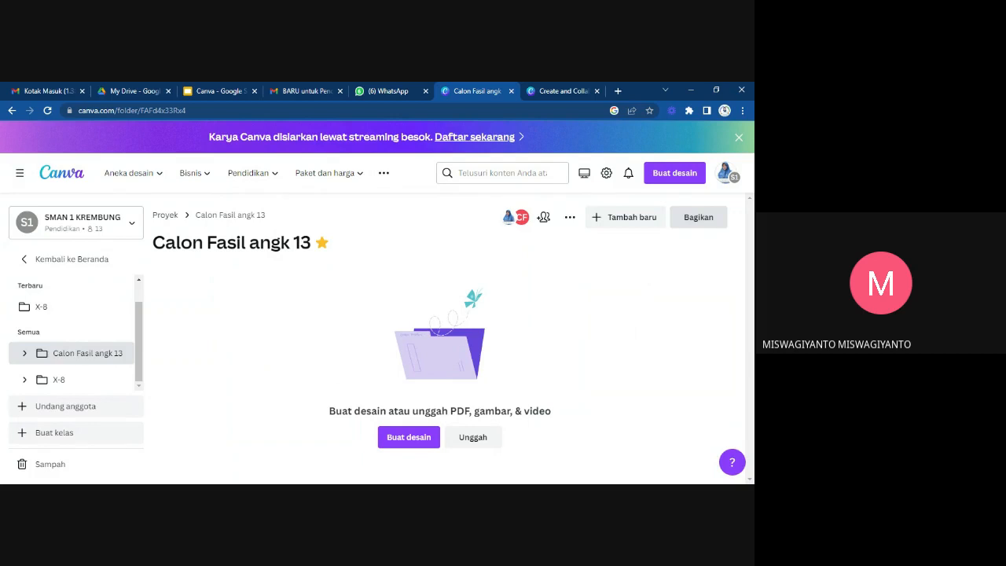
Try to share the Calon Fasil angk 13 folder with a personal Gmail address through the folder's name and sharing settings.
click(693, 219)
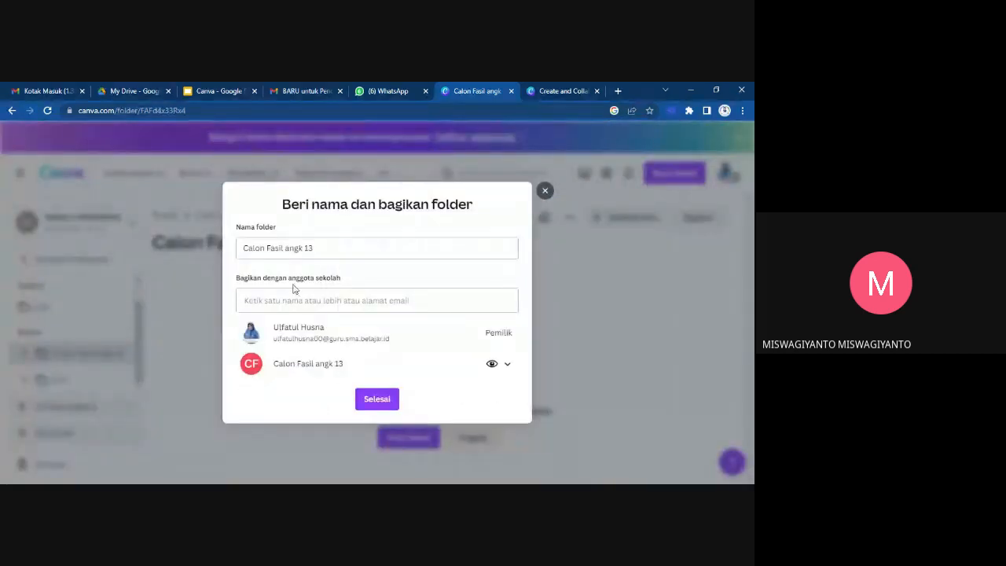
click(325, 296)
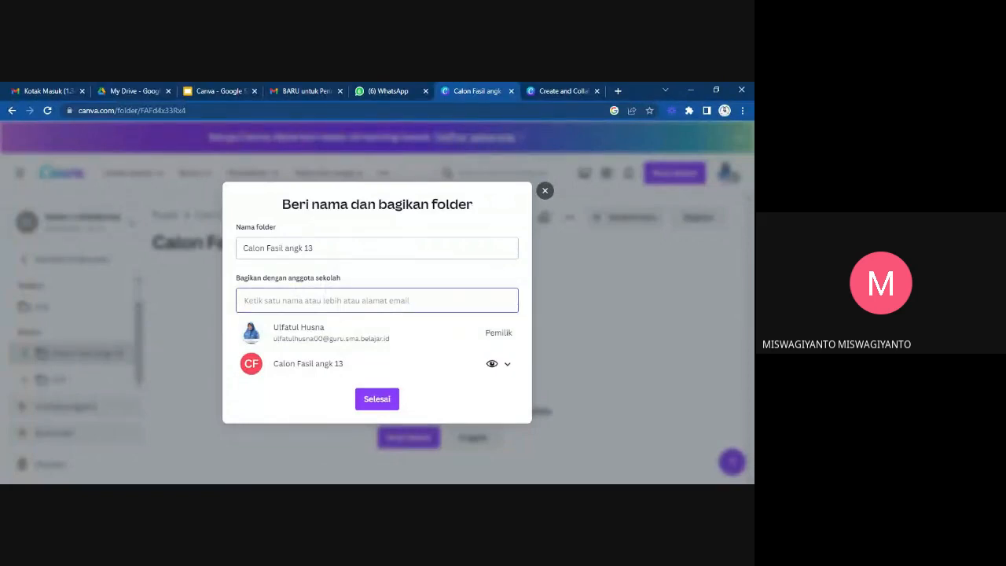
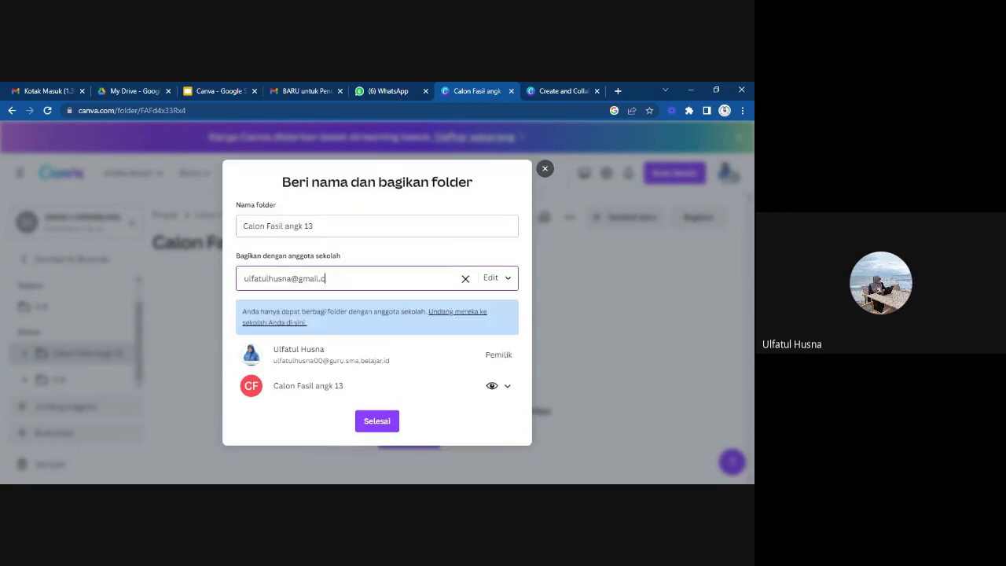
key(Return)
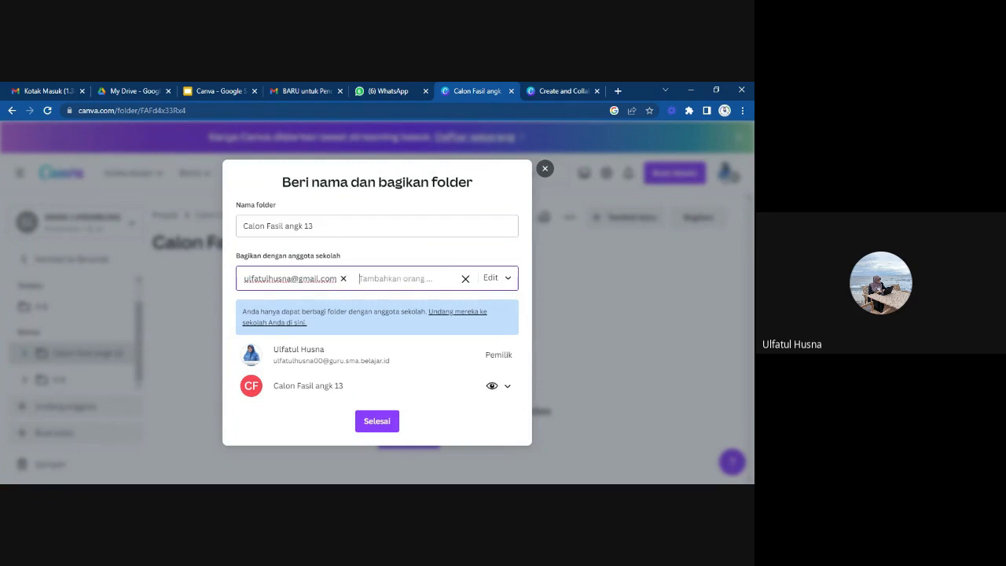
click(375, 422)
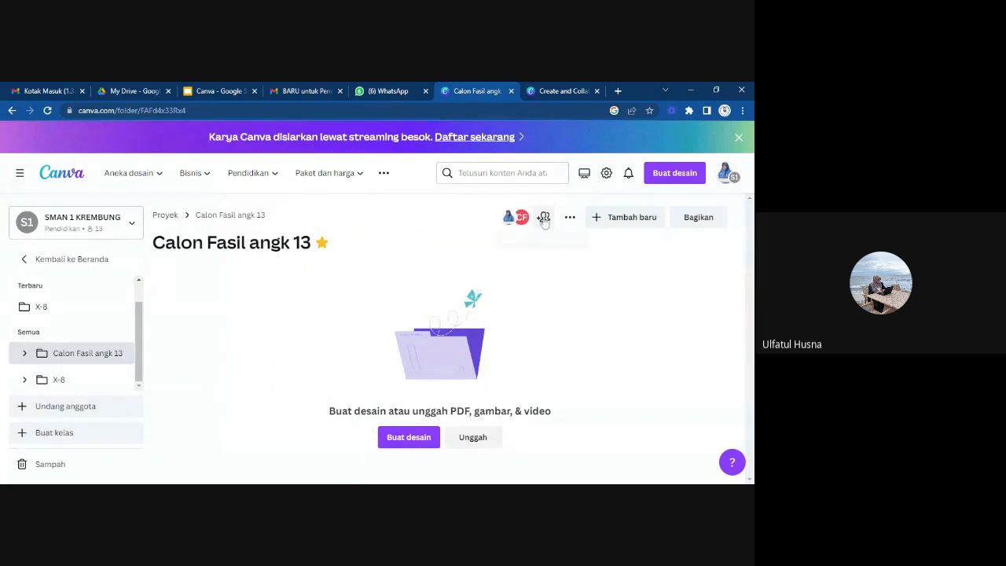
Try to add the same Gmail address to the people with access to the folder, then dismiss the entry.
click(542, 218)
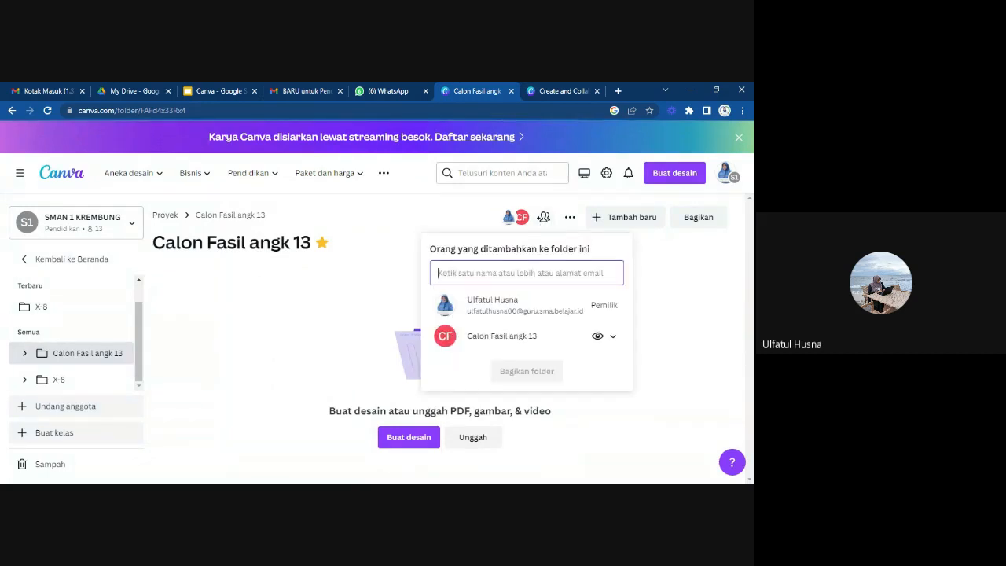
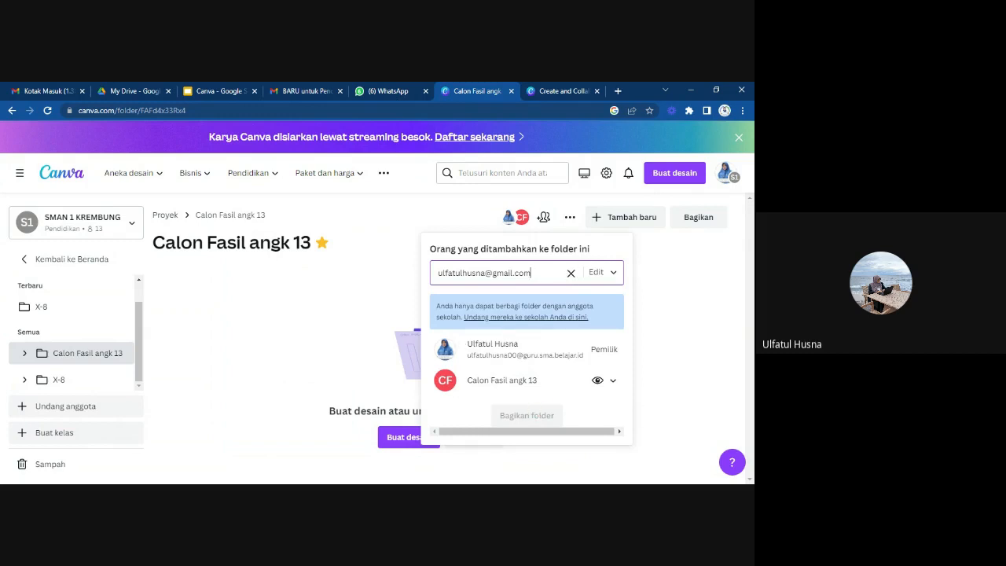
key(Return)
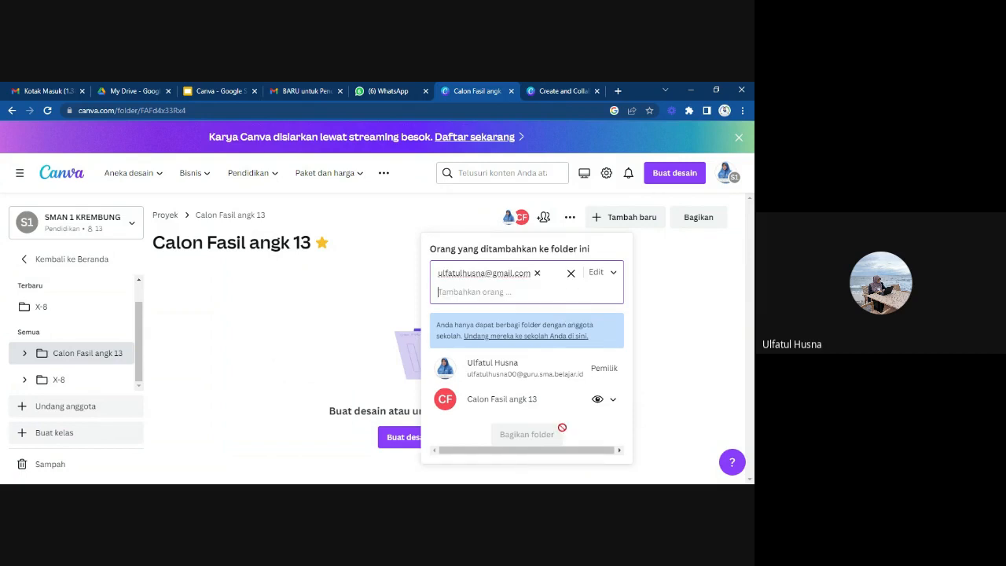
click(686, 348)
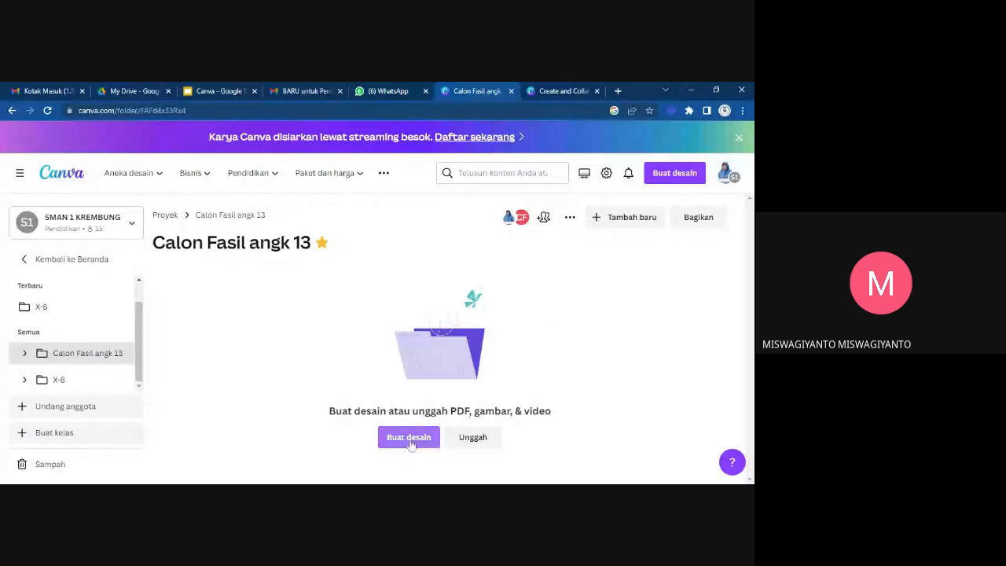
Expand the Calon Fasil angk 13 folder and review which design types can be created in it.
click(25, 354)
click(409, 438)
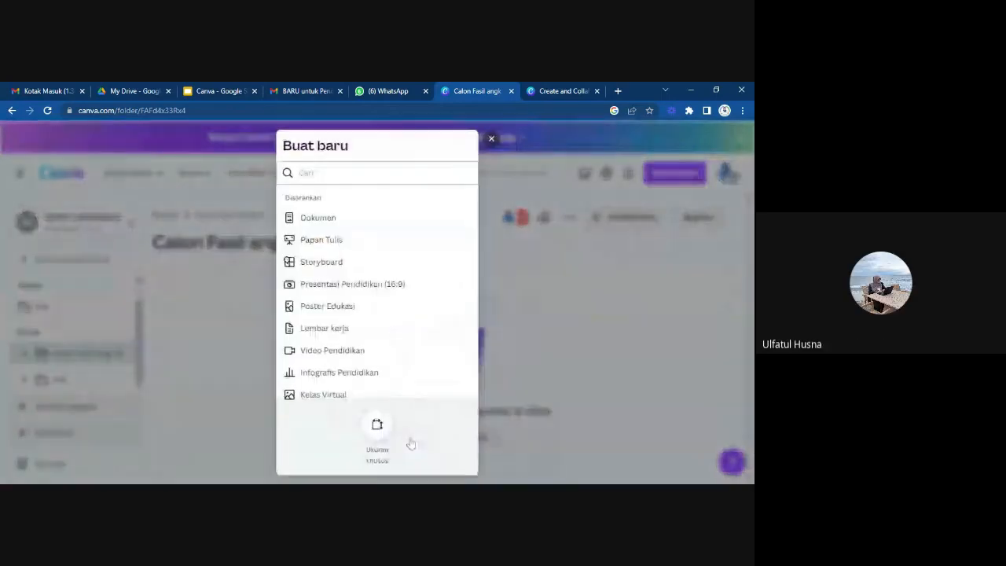
click(492, 139)
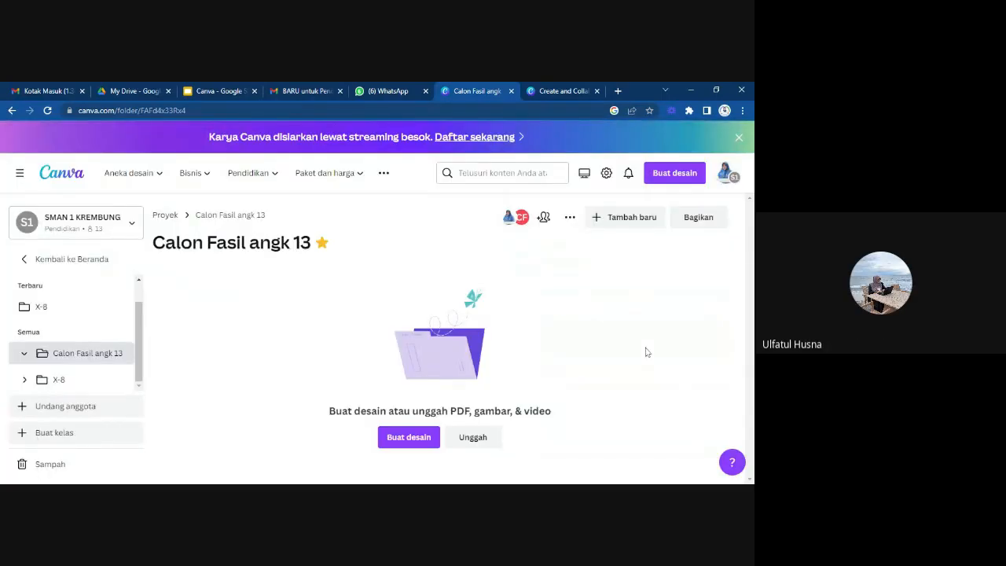
Try to share the folder with another participant's belajar.id e-mail using Bisa edit access, and reopen the sharing settings.
click(696, 224)
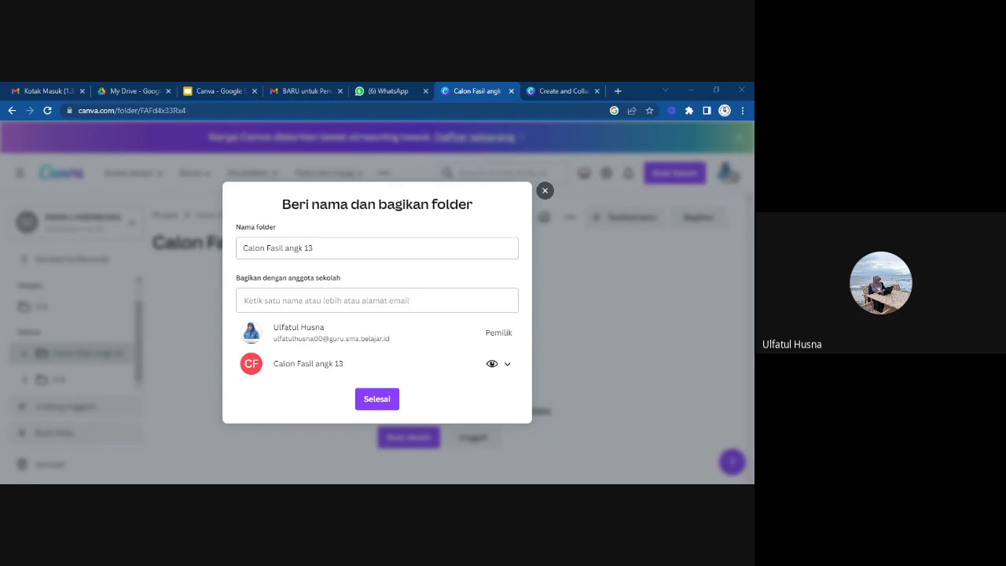
click(321, 299)
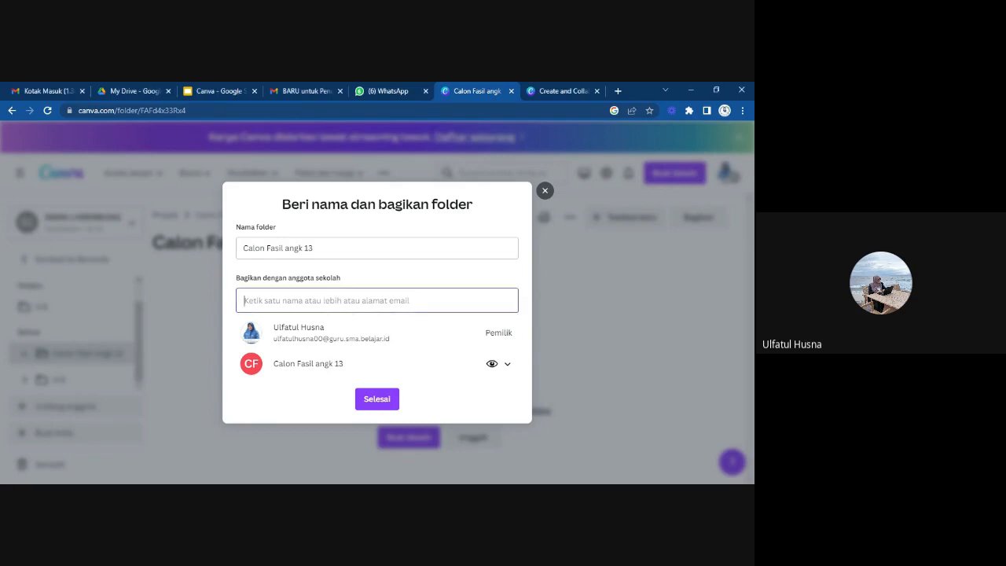
key(ctrl+v)
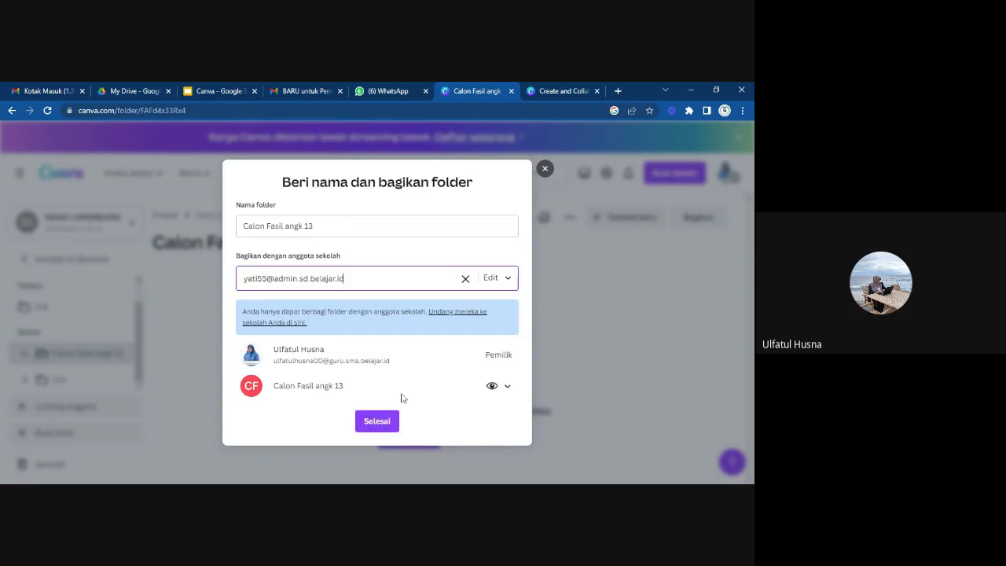
click(506, 280)
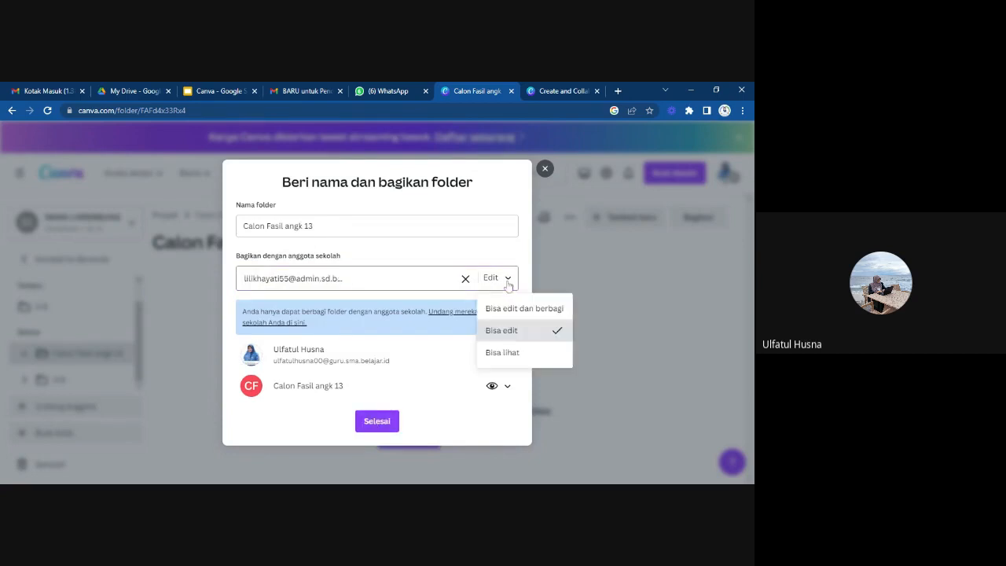
click(508, 333)
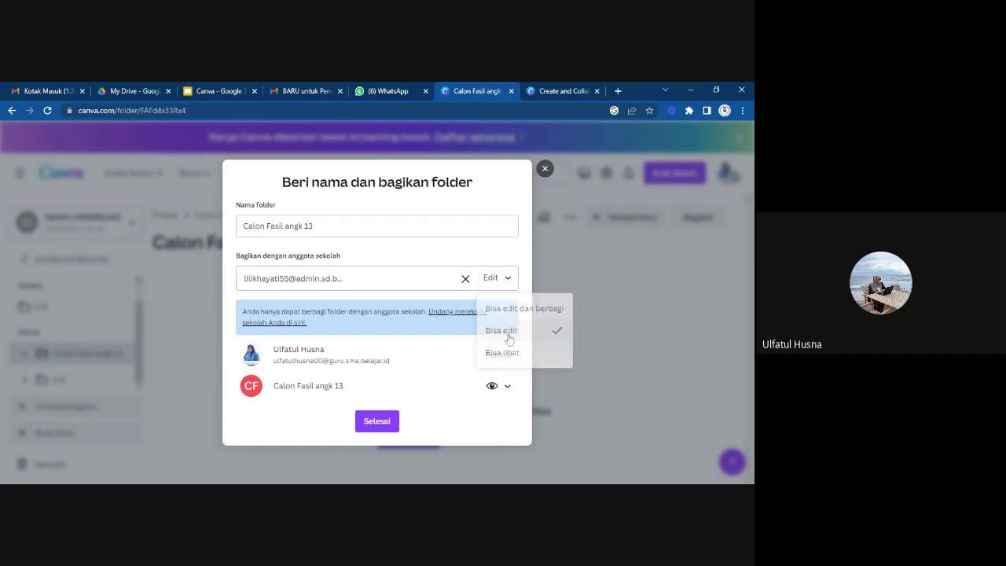
click(377, 422)
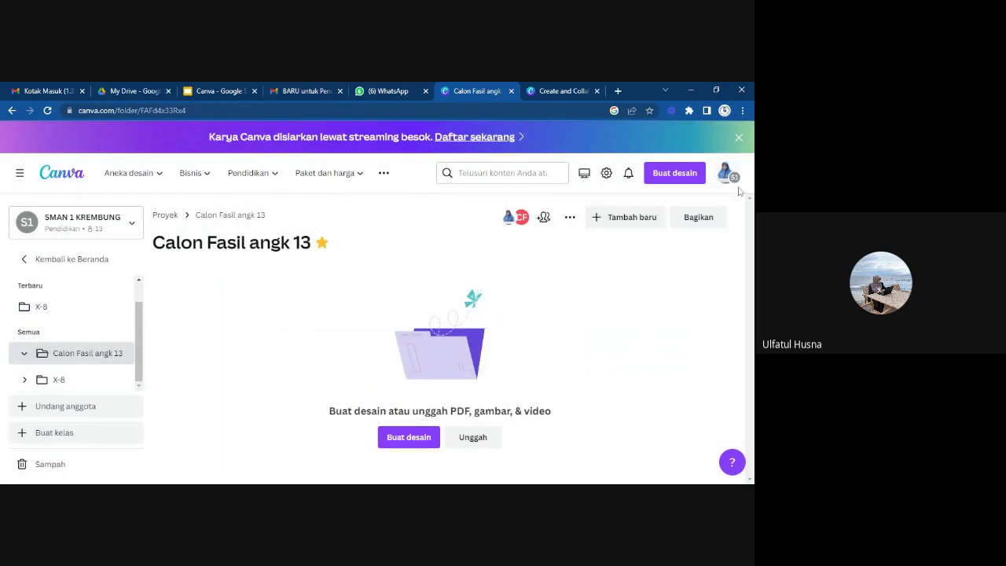
click(696, 218)
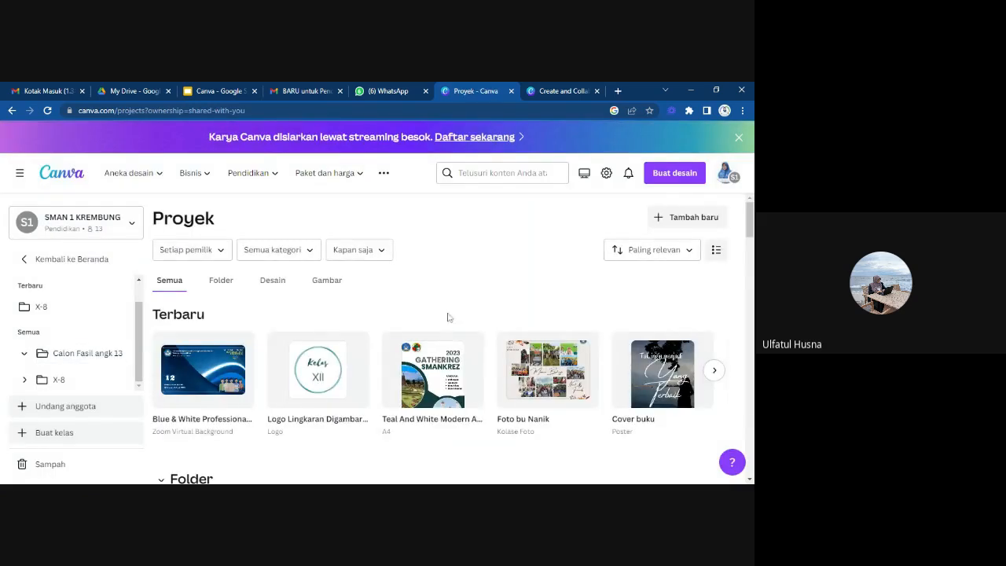
Try to share the Calon Fasil angk 13 folder with a participant's belajar.id e-mail using Edit access, and follow the school invitation link.
scroll(448, 317, down, 1)
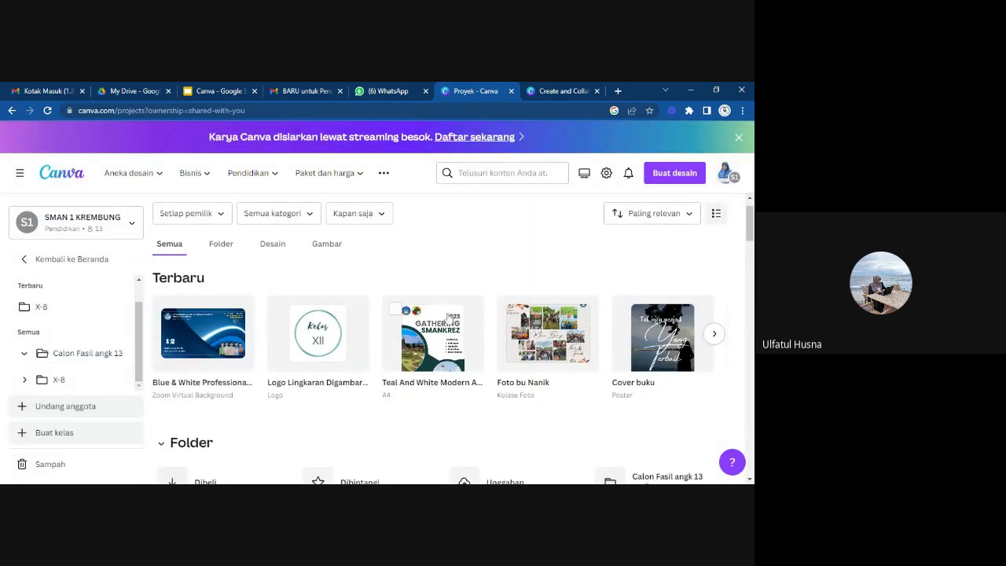
click(81, 357)
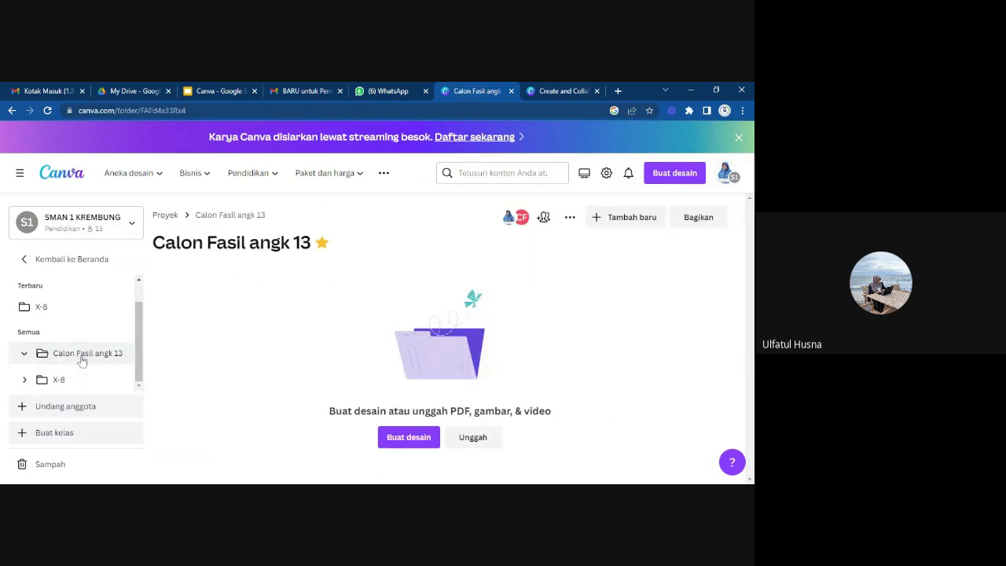
click(698, 218)
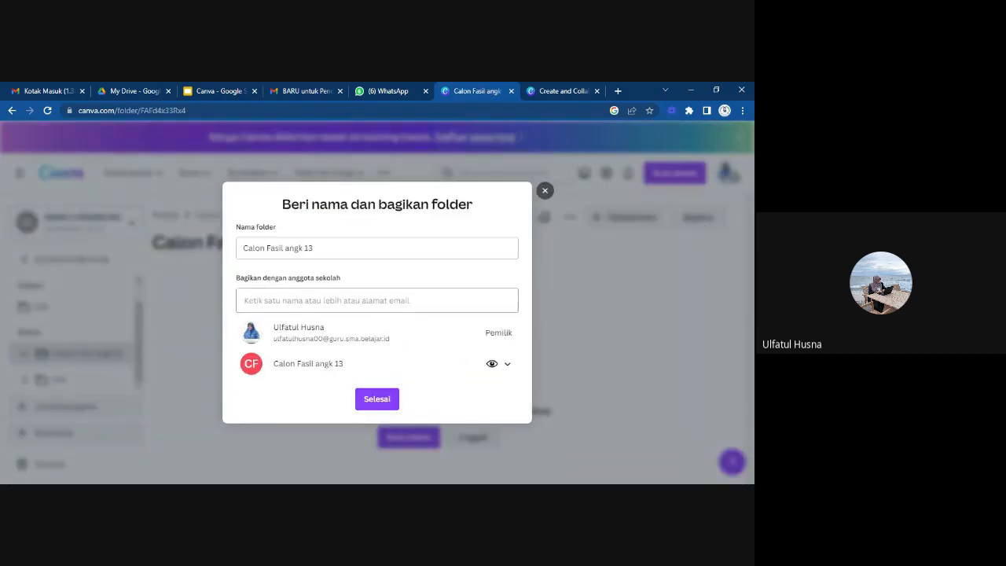
click(377, 301)
key(ctrl+v)
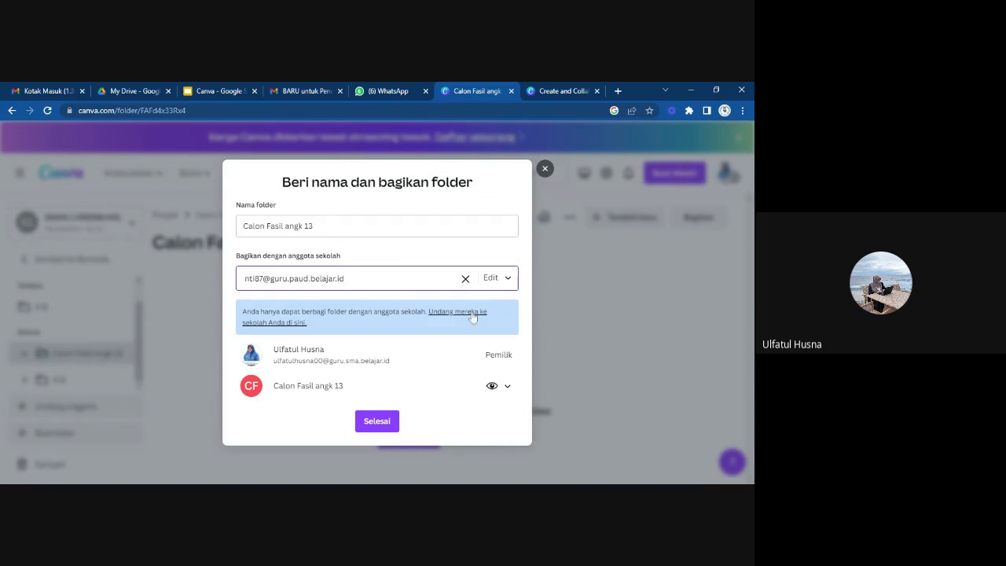
click(472, 314)
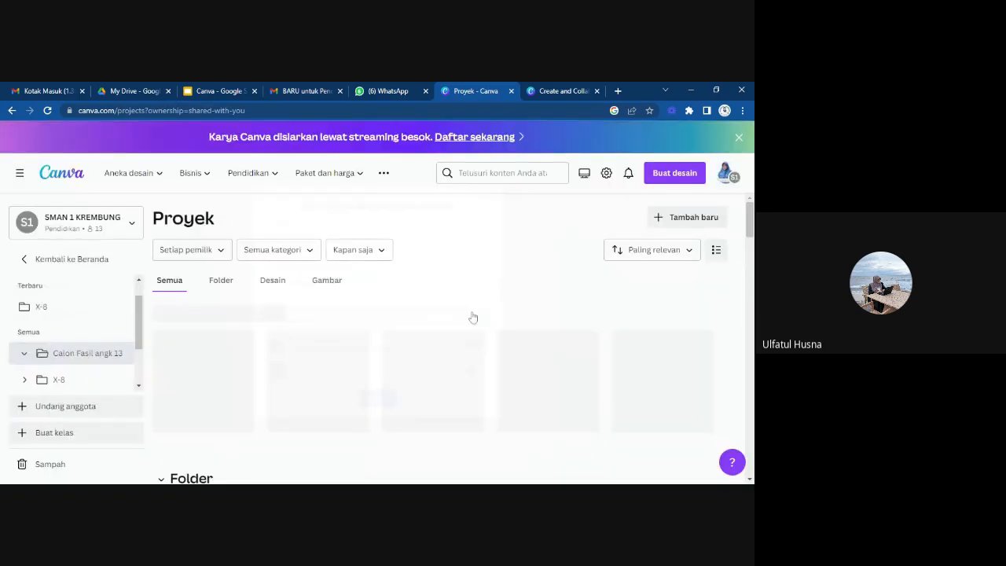
Look through the Proyek page for the recent items, folders and designs, and check the project folder list.
scroll(472, 316, down, 3)
scroll(472, 316, down, 4)
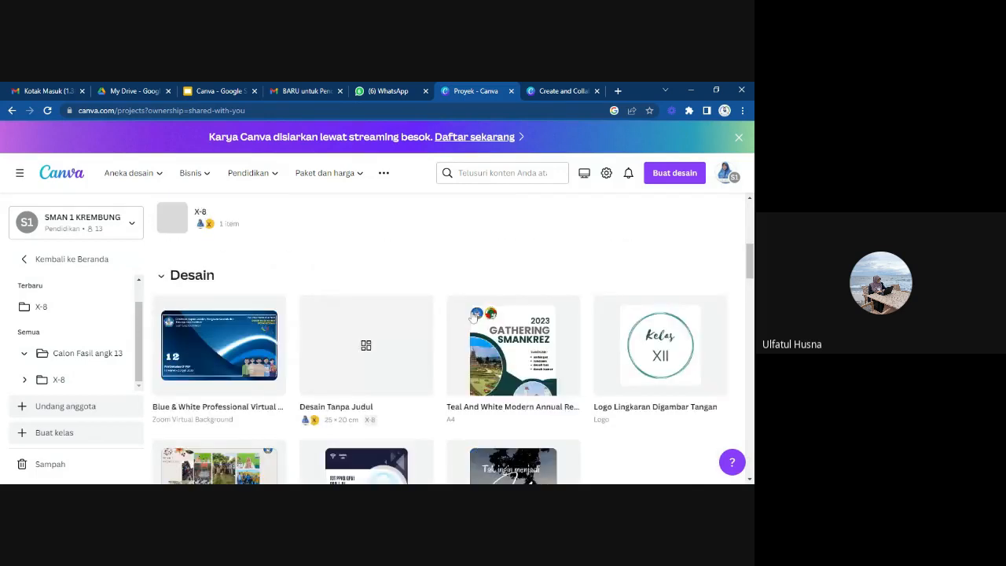
scroll(472, 315, up, 6)
mouse_move(472, 316)
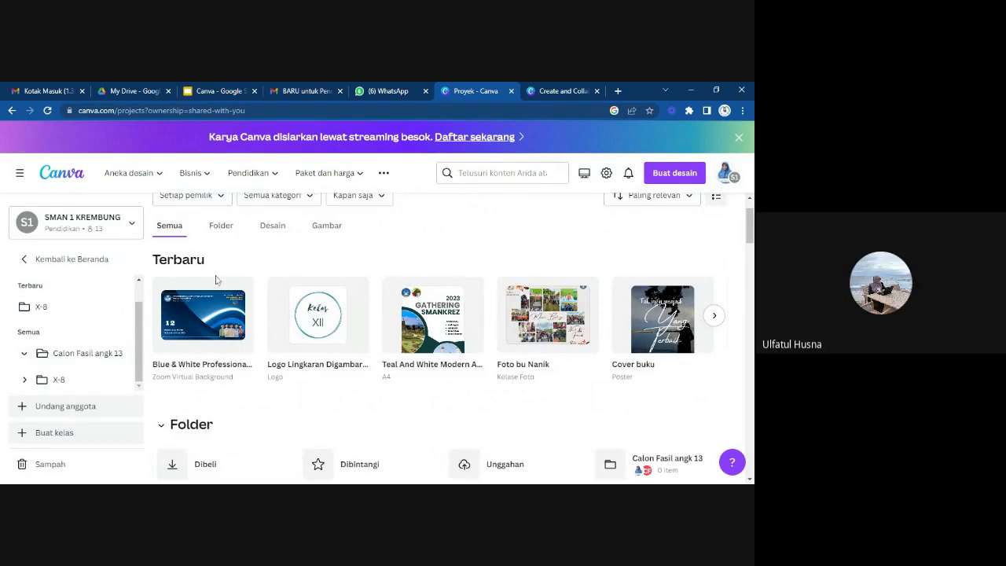
scroll(191, 359, down, 1)
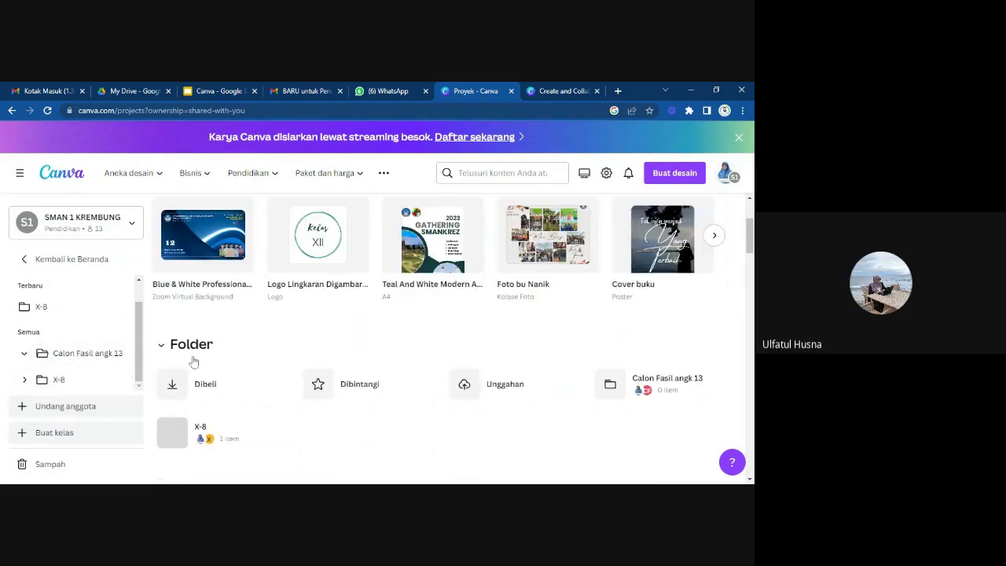
scroll(91, 358, up, 1)
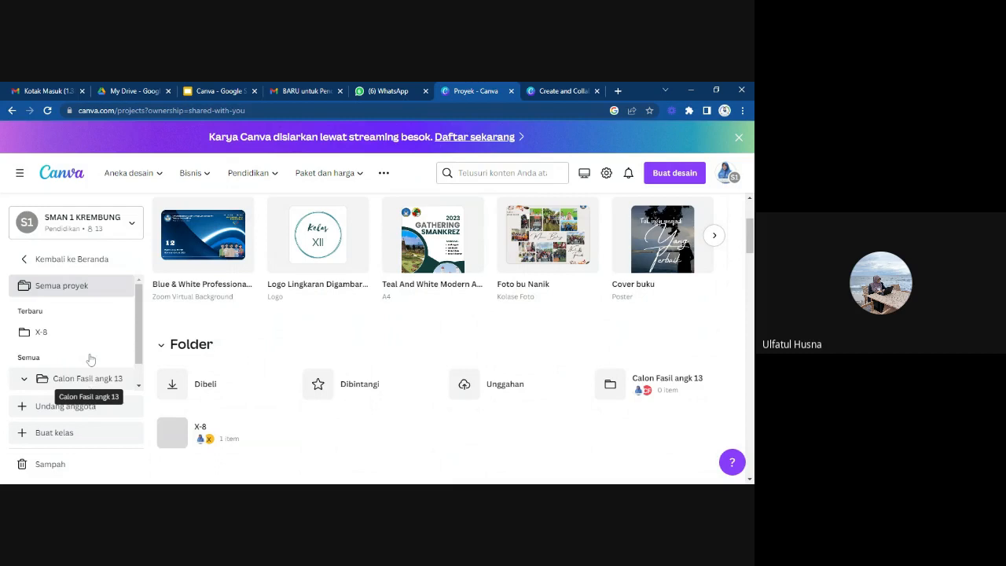
scroll(90, 359, down, 1)
scroll(90, 359, up, 1)
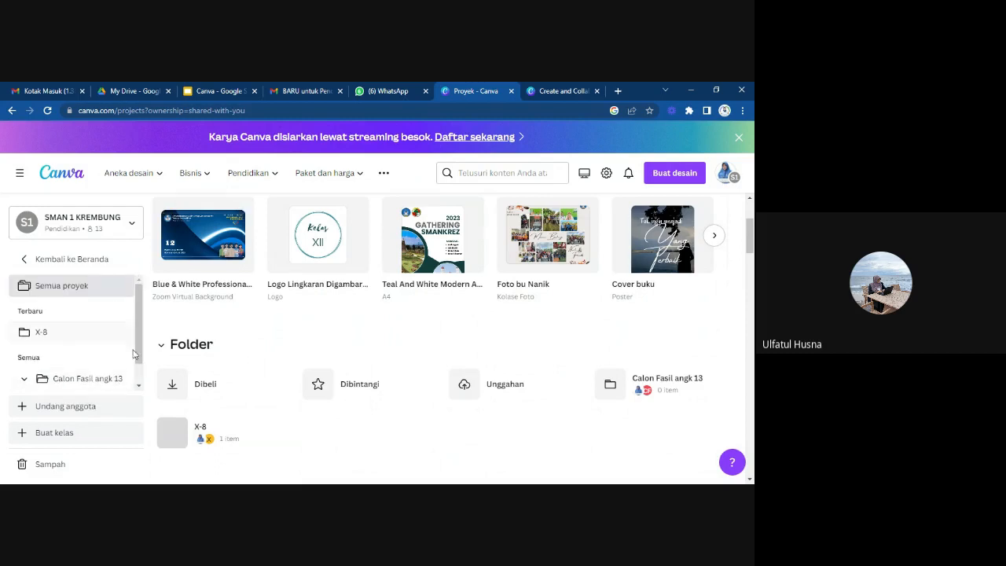
scroll(75, 300, down, 1)
scroll(75, 301, up, 1)
click(75, 297)
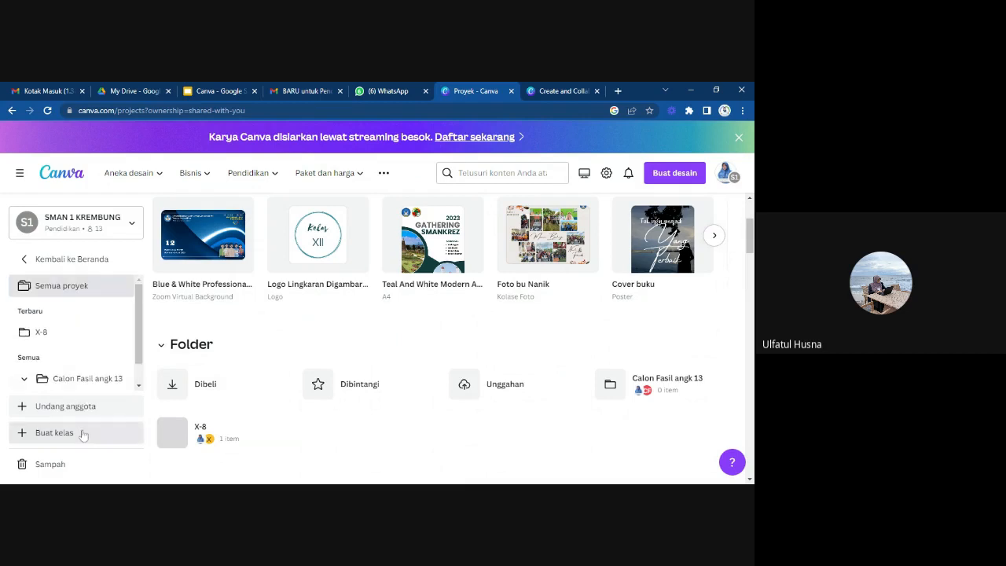
scroll(295, 394, up, 2)
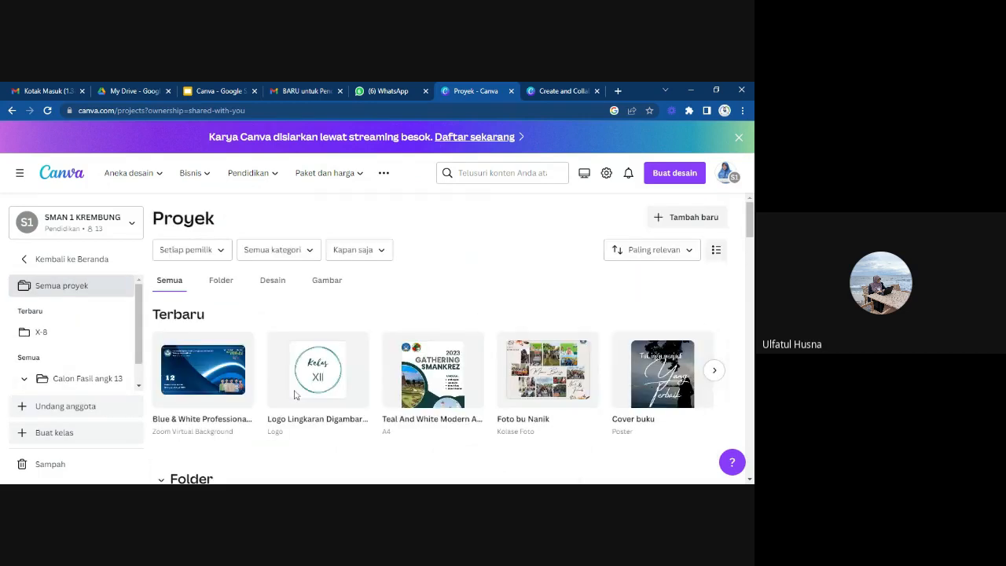
Return to the home page and open the recent Blue & White Professional Virtual Business Virtual Background design.
click(30, 261)
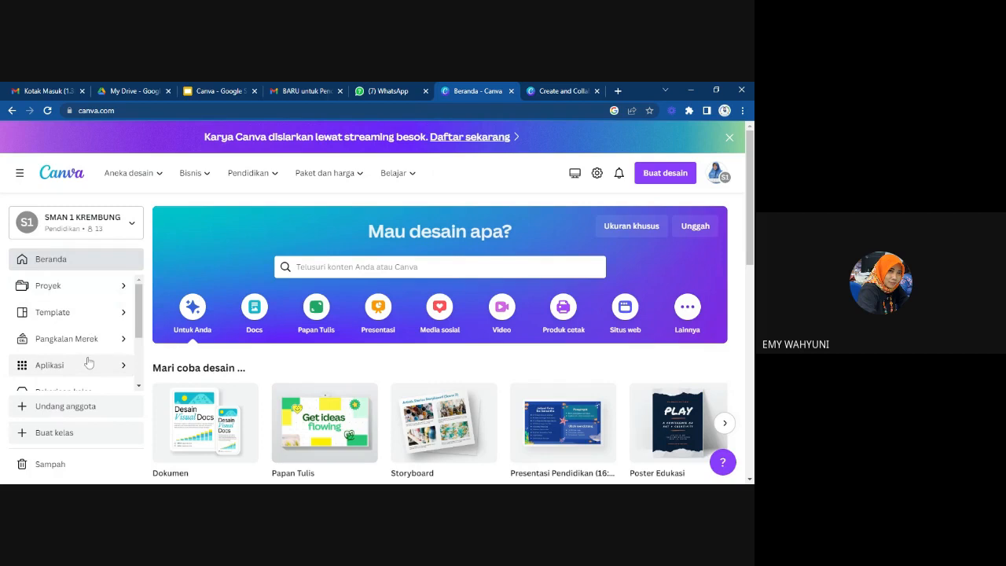
scroll(303, 391, down, 5)
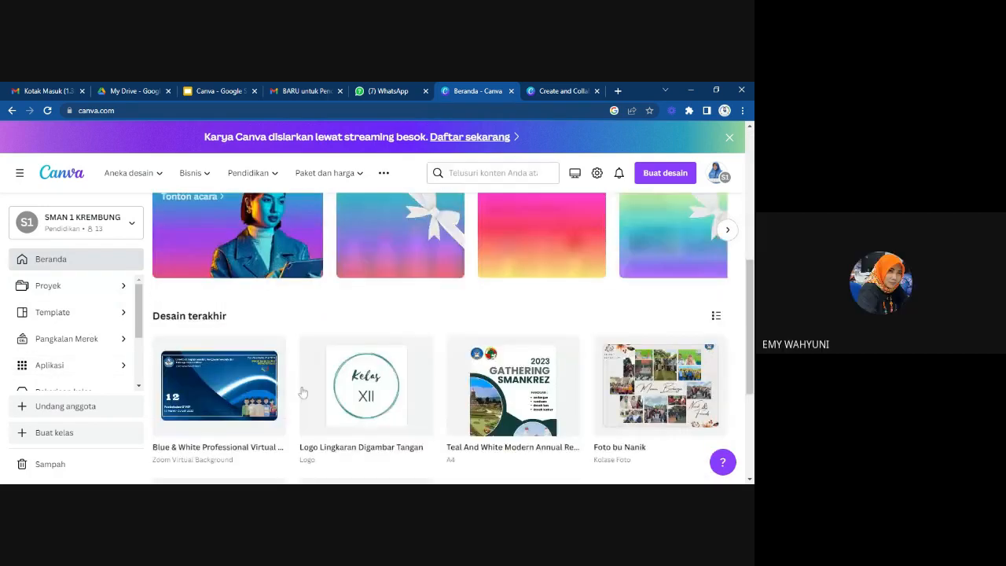
scroll(302, 391, down, 3)
scroll(251, 361, up, 10)
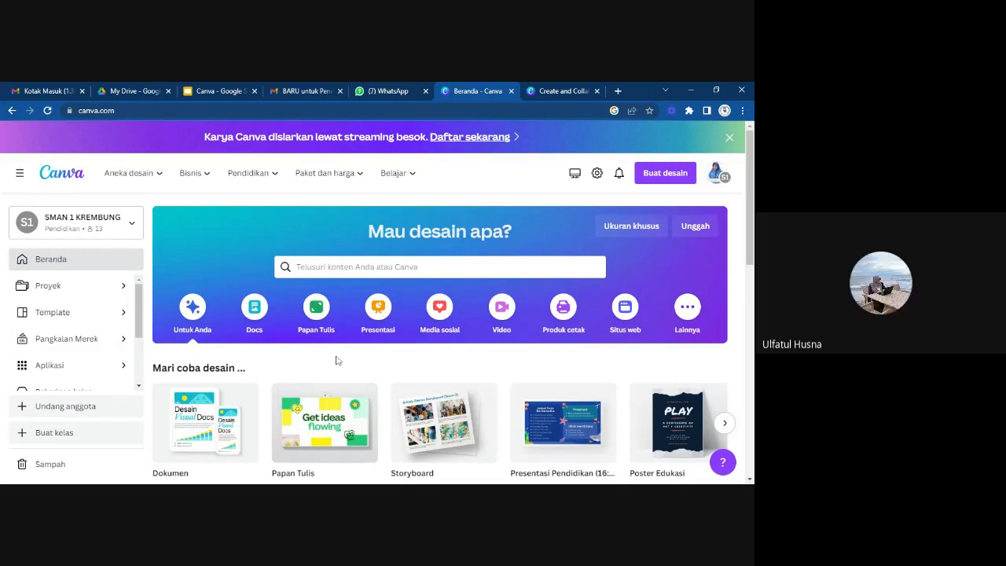
scroll(244, 393, down, 5)
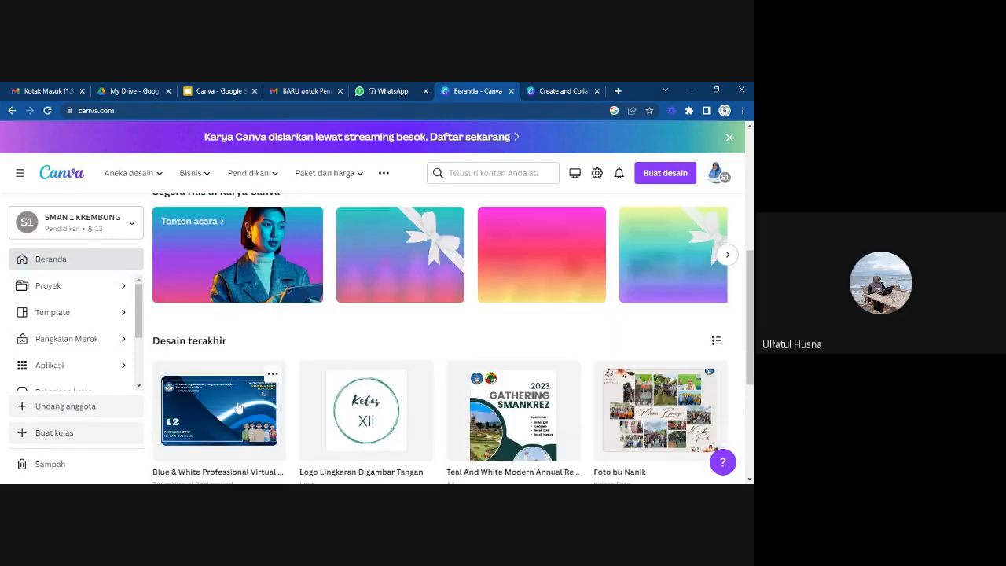
scroll(241, 407, up, 4)
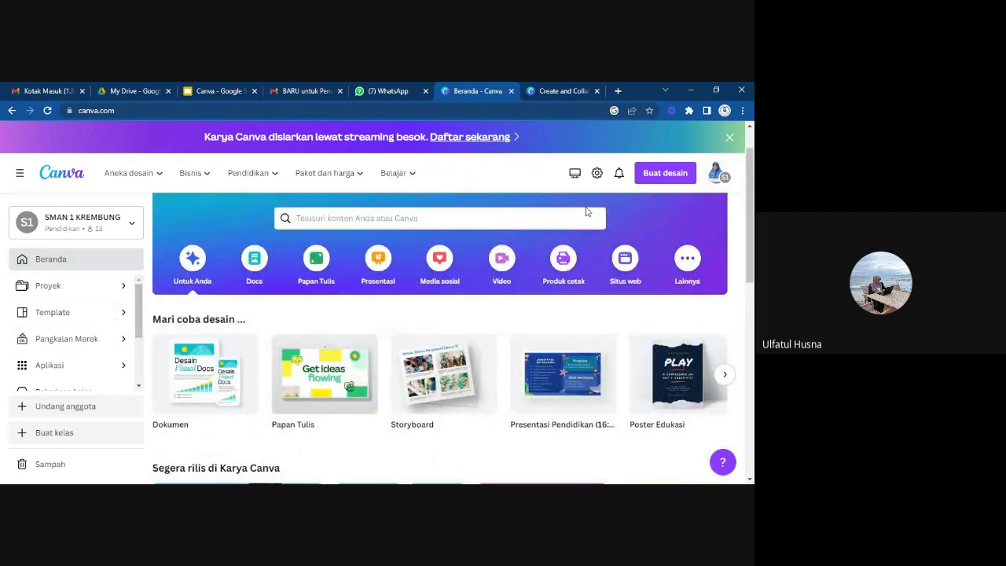
click(415, 218)
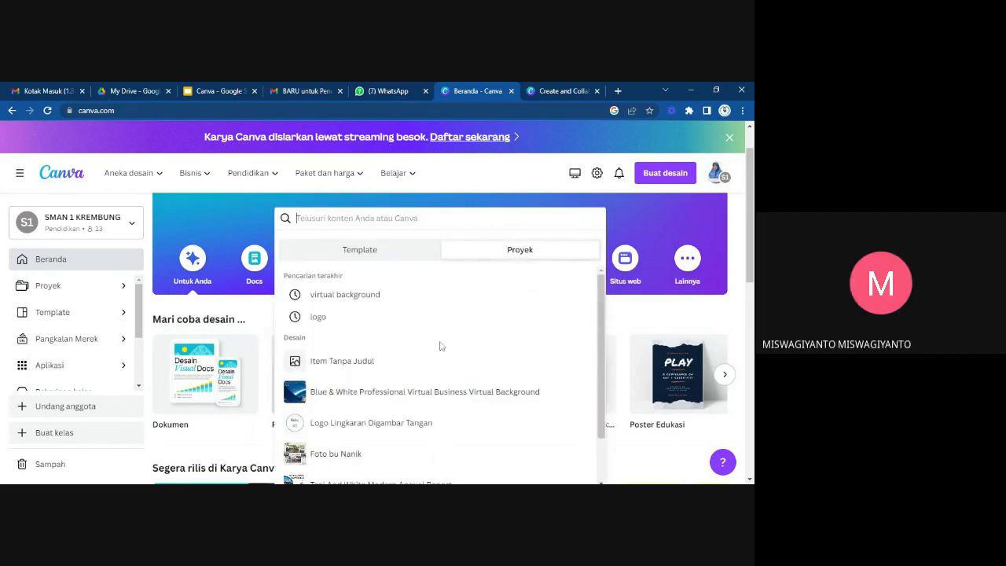
click(438, 392)
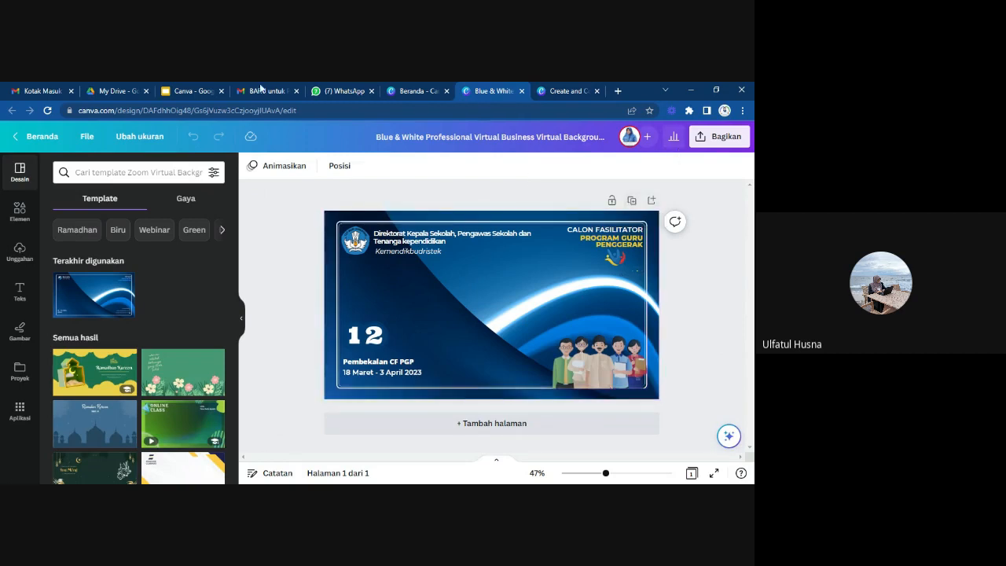
Make a copy of the Blue & White Professional Virtual Business Virtual Background design from the home page's recent designs.
click(405, 94)
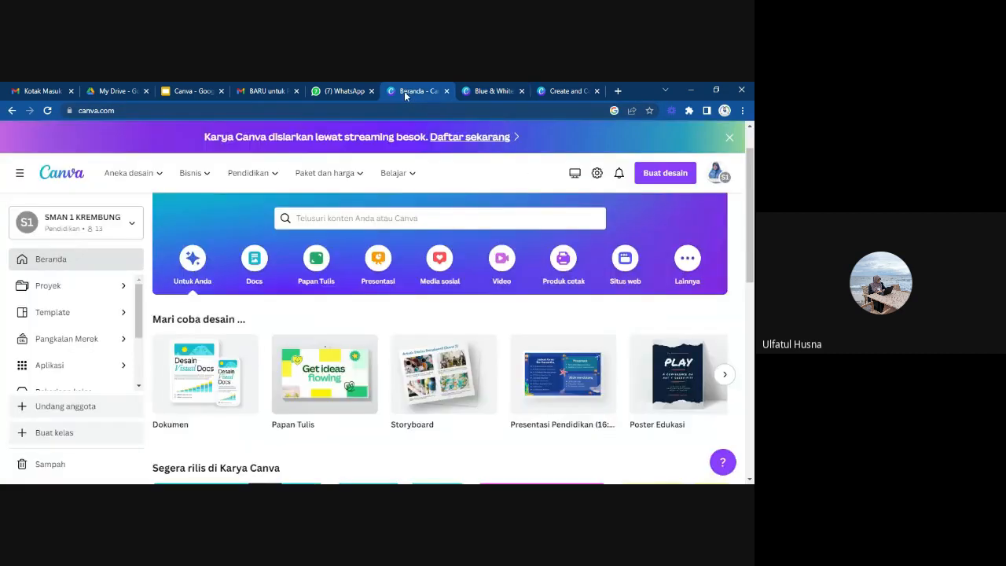
scroll(484, 381, down, 2)
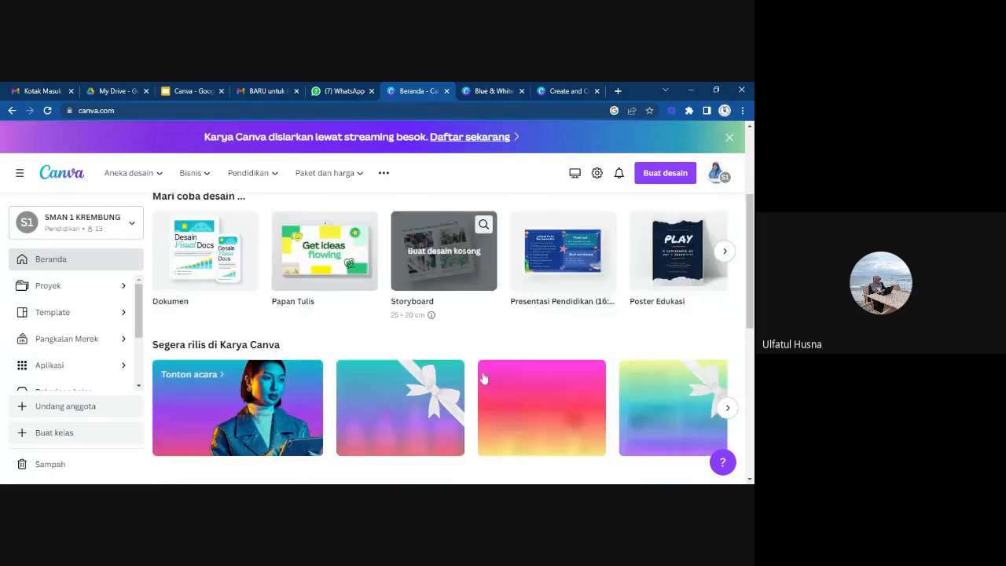
scroll(484, 379, down, 5)
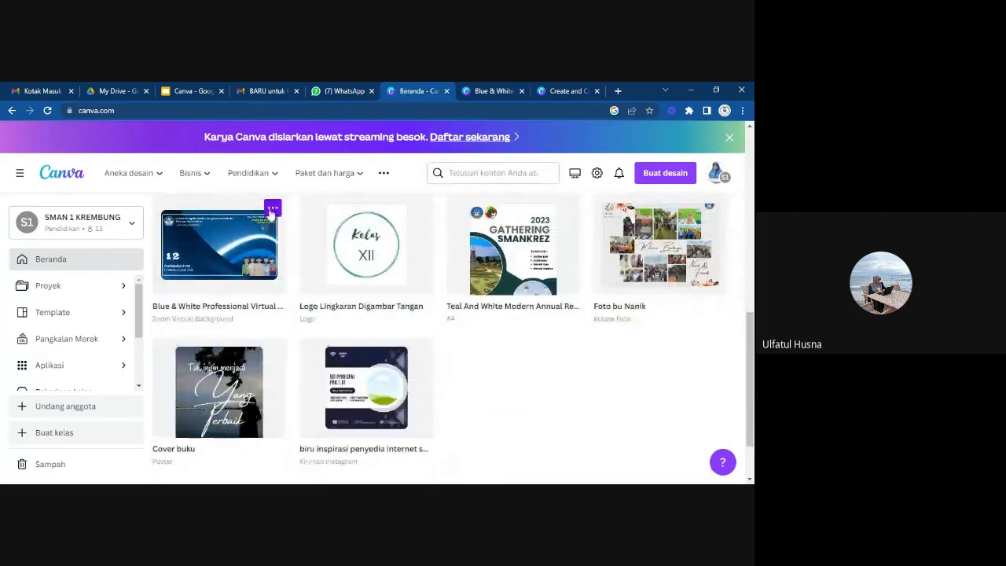
click(272, 208)
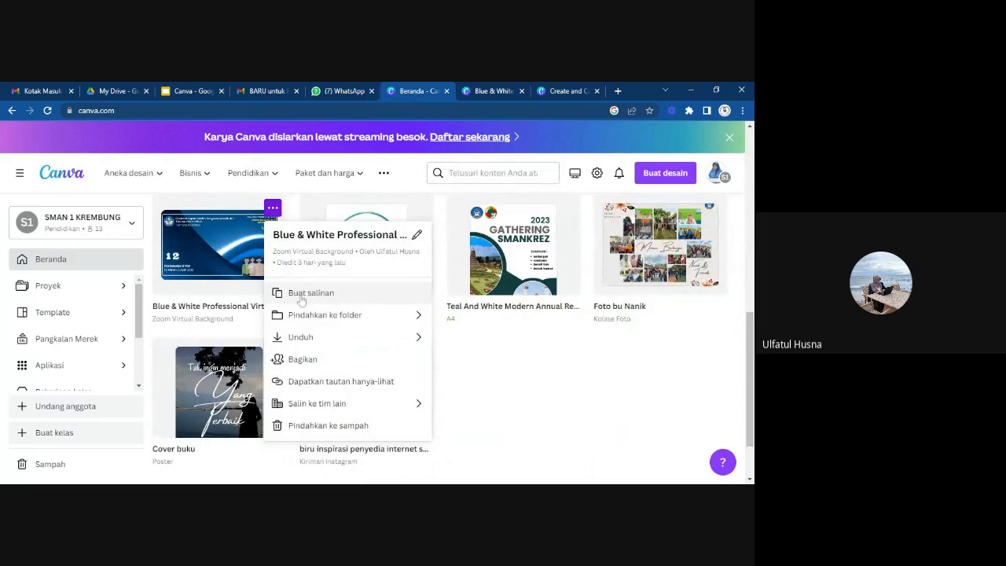
click(300, 295)
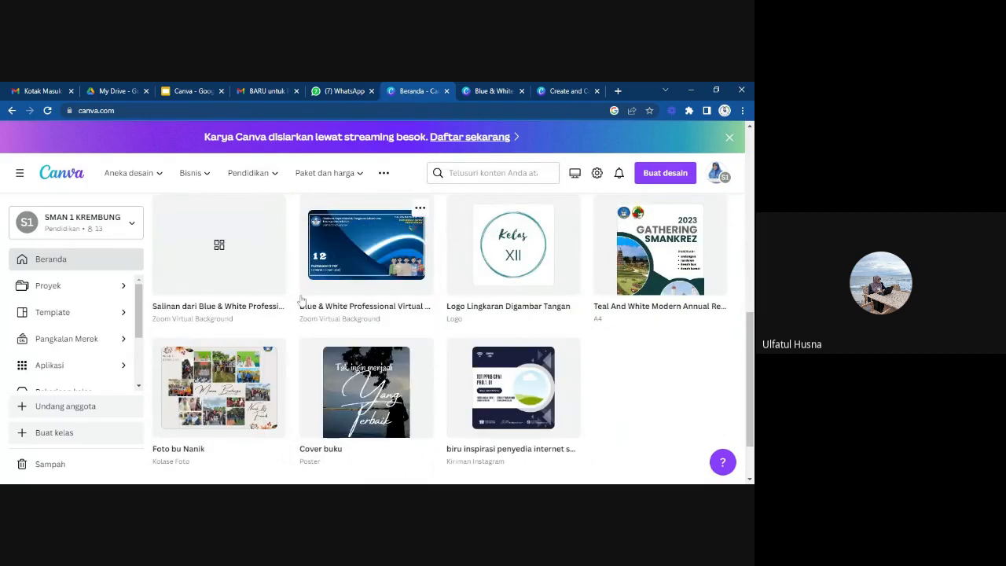
Go back to the original Blue & White design and examine its sharing options, members with access and collaboration link access levels.
click(489, 92)
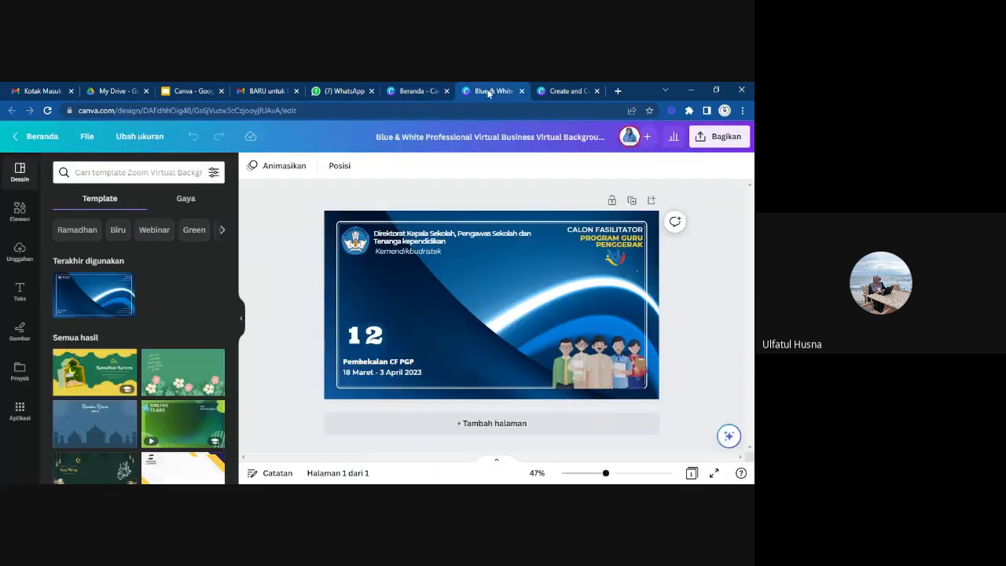
click(712, 139)
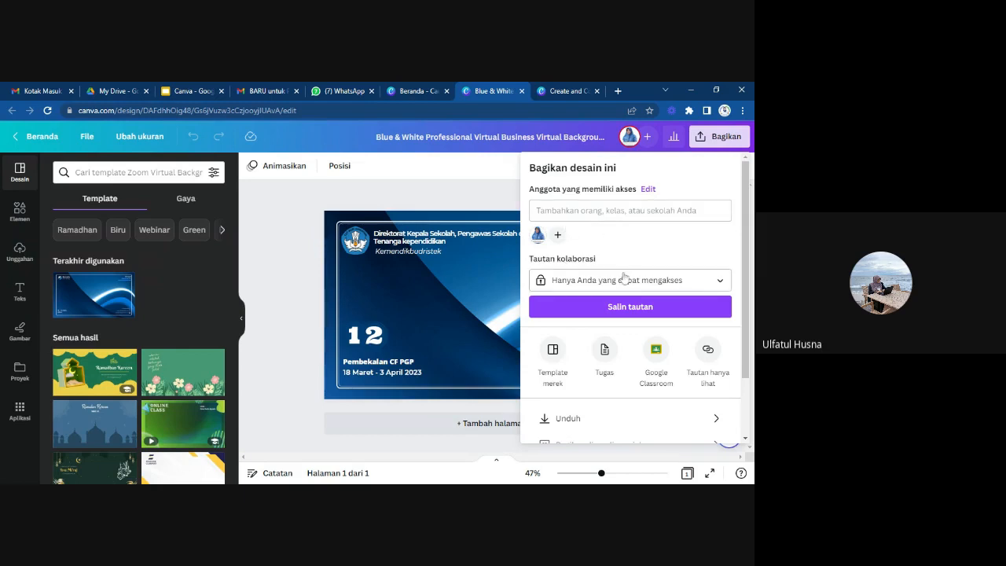
scroll(624, 277, down, 2)
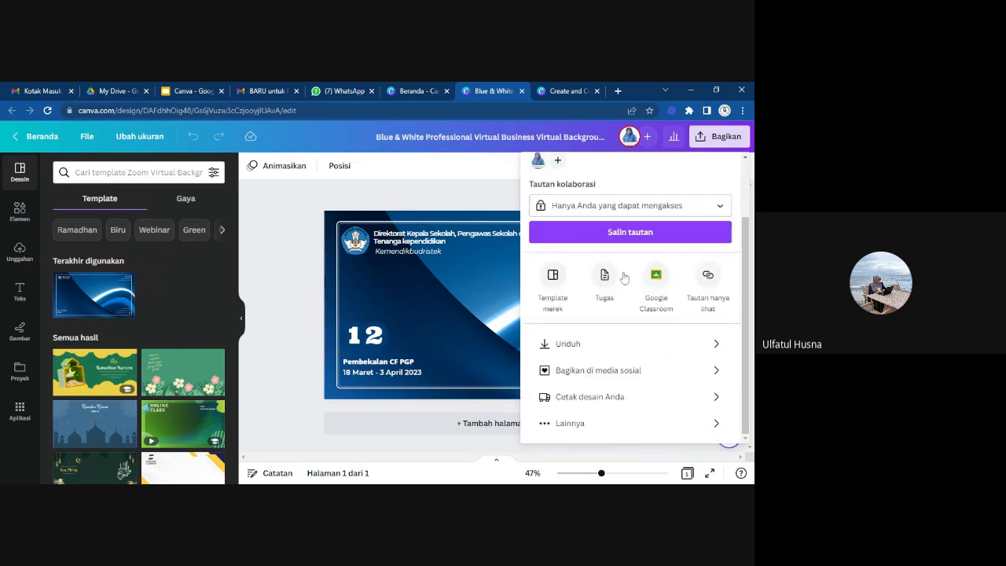
scroll(623, 277, up, 2)
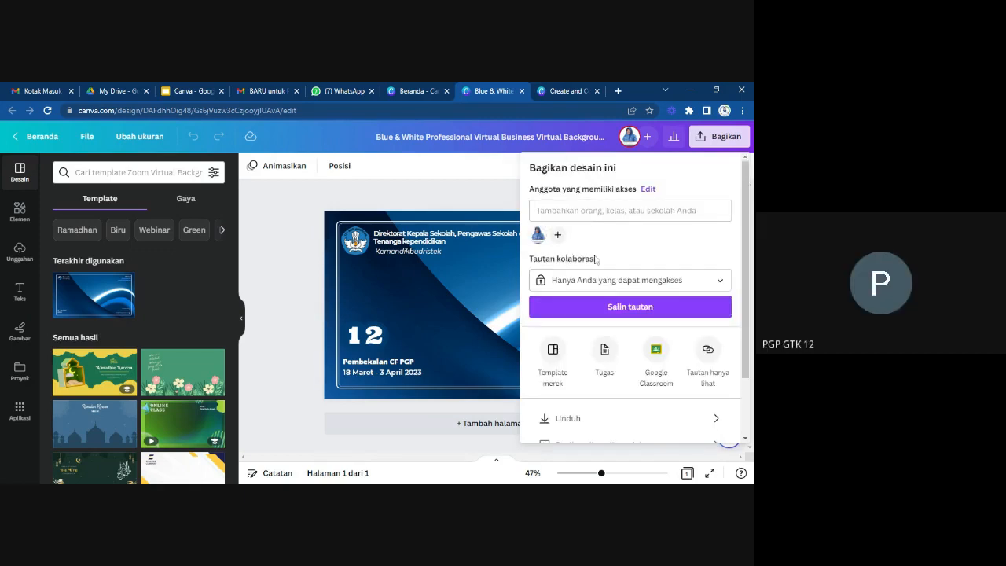
click(557, 236)
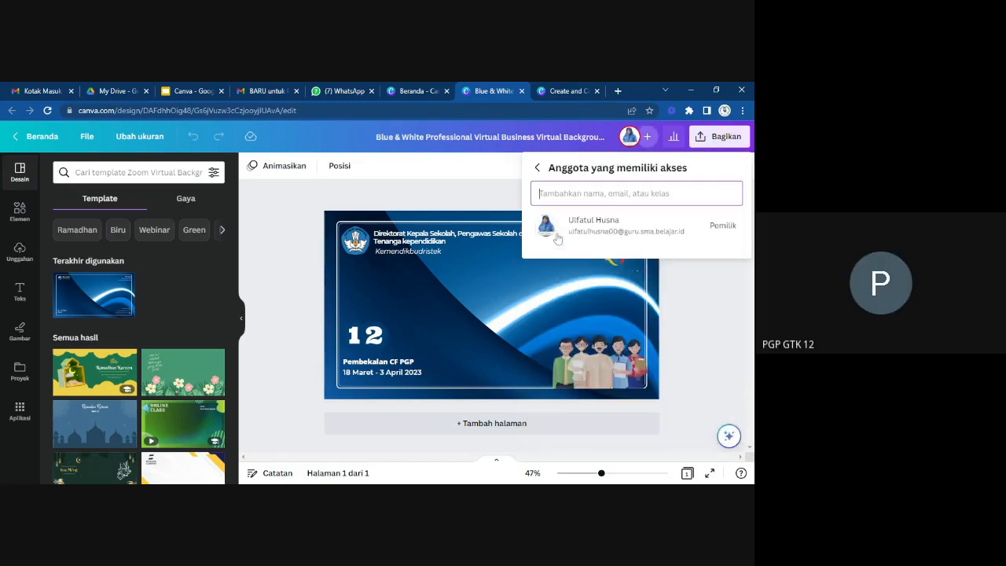
click(536, 168)
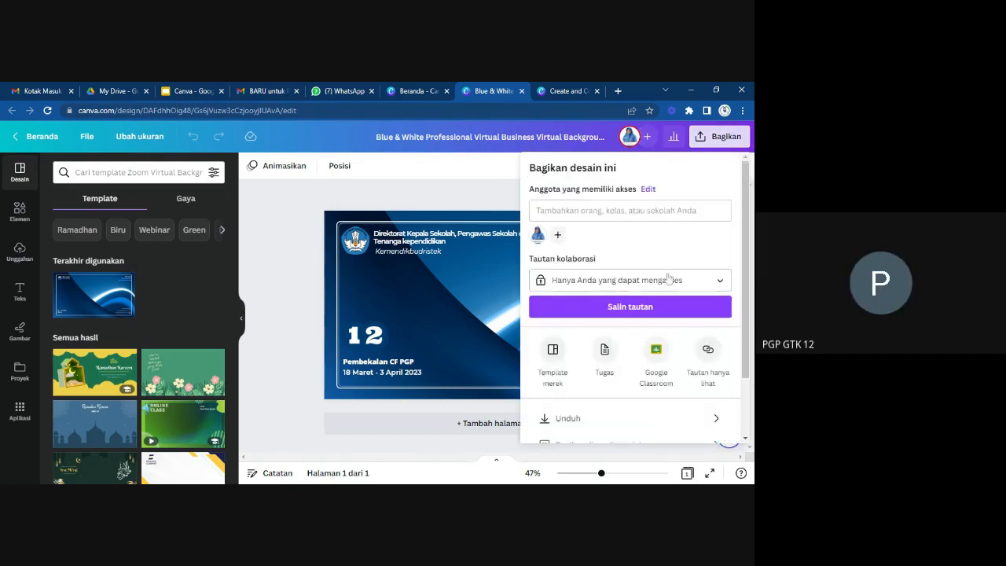
click(721, 282)
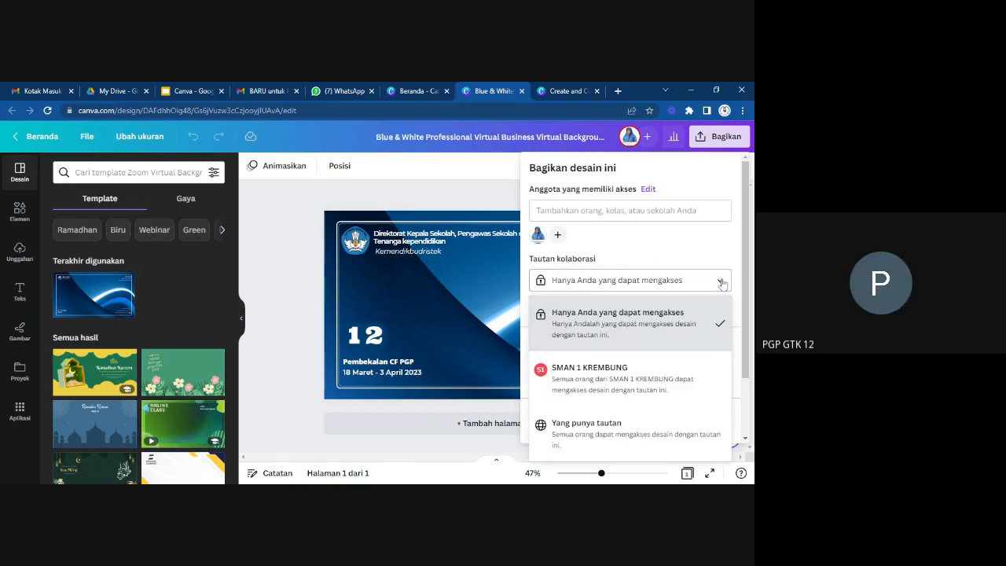
click(712, 327)
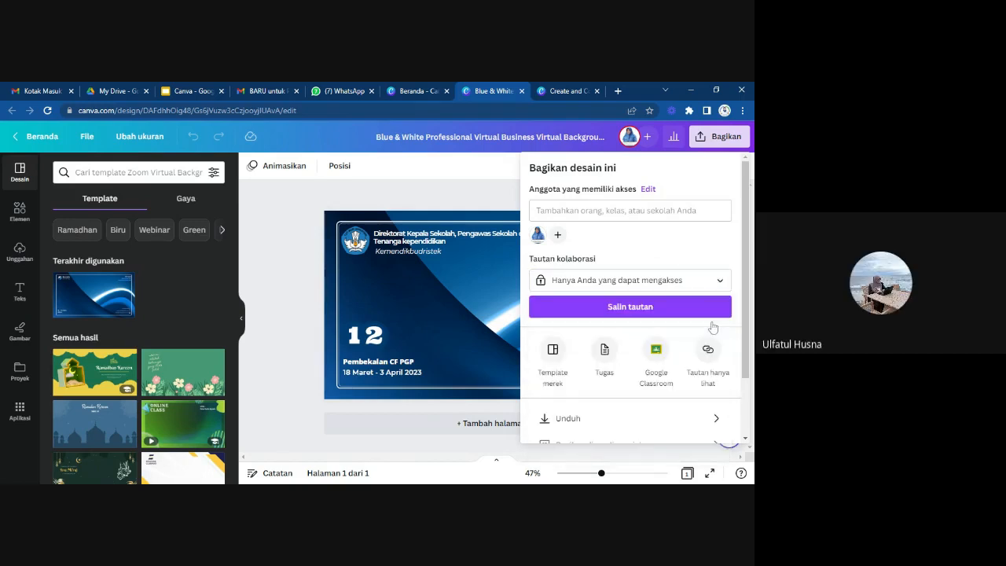
click(719, 283)
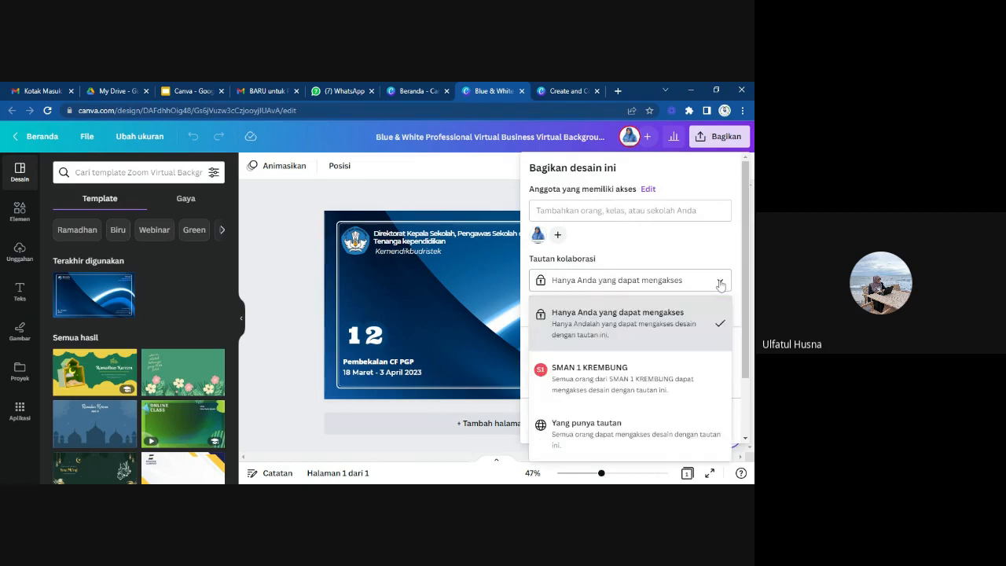
Share the Blue & White design with the first participant's e-mail, granting Edit access, and send the invitation.
click(559, 235)
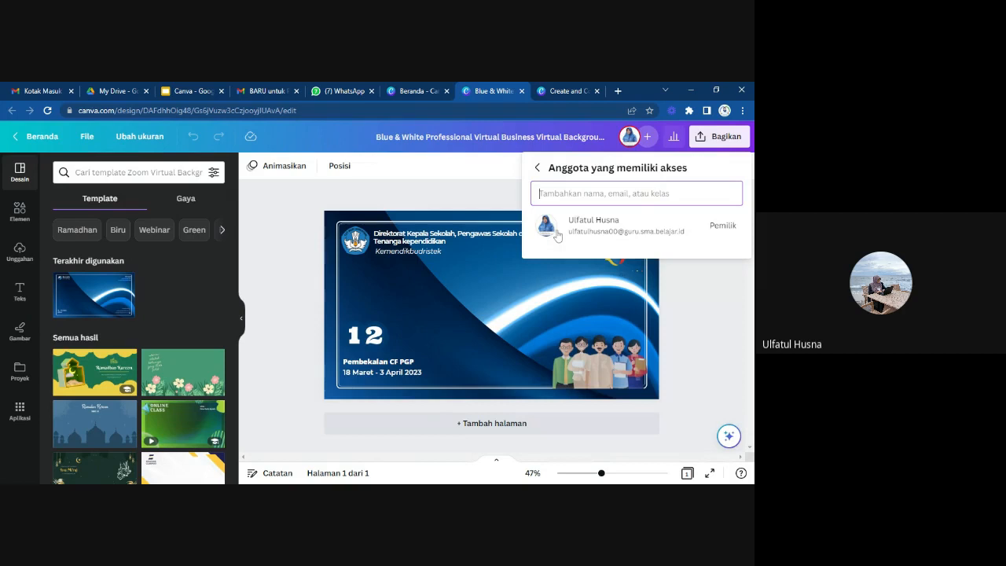
key(ctrl+v)
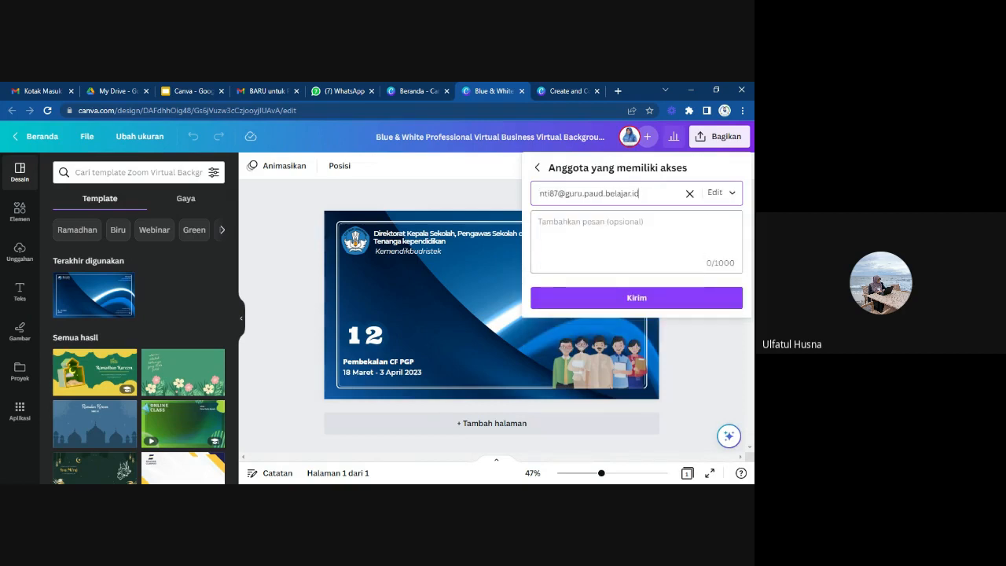
click(647, 299)
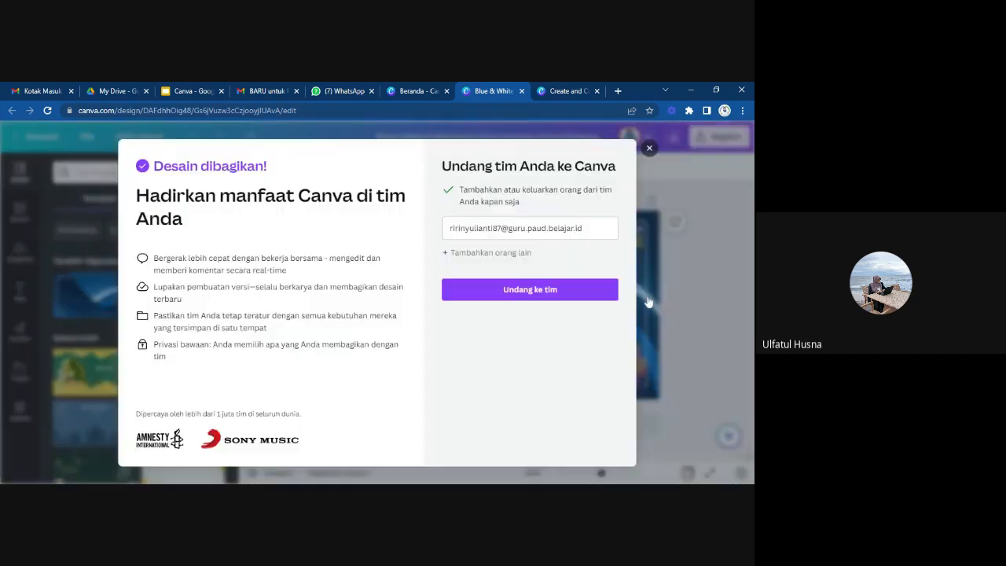
Try to invite the same participant to the Canva team, and dismiss the team invitation dialog.
click(572, 311)
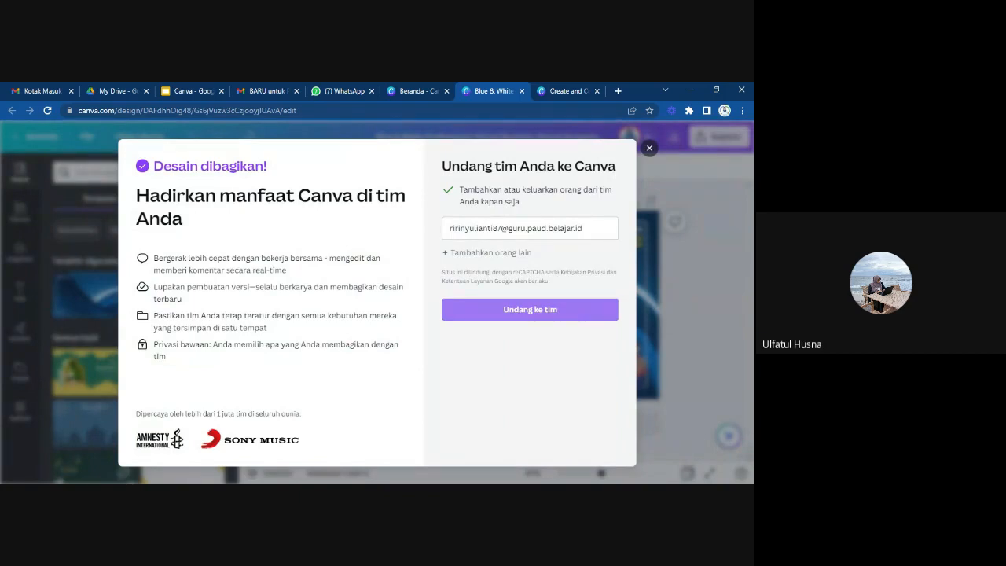
click(572, 312)
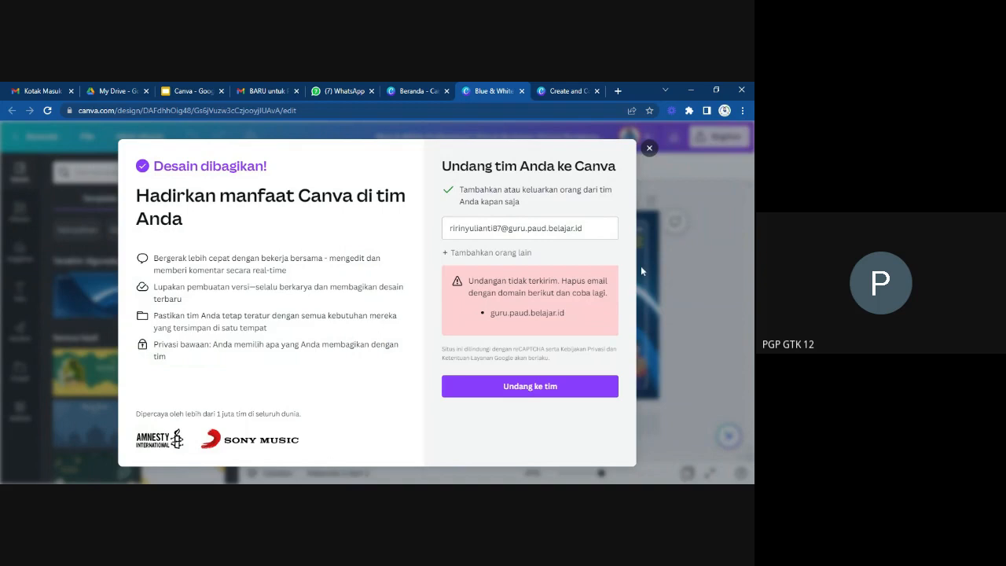
click(647, 149)
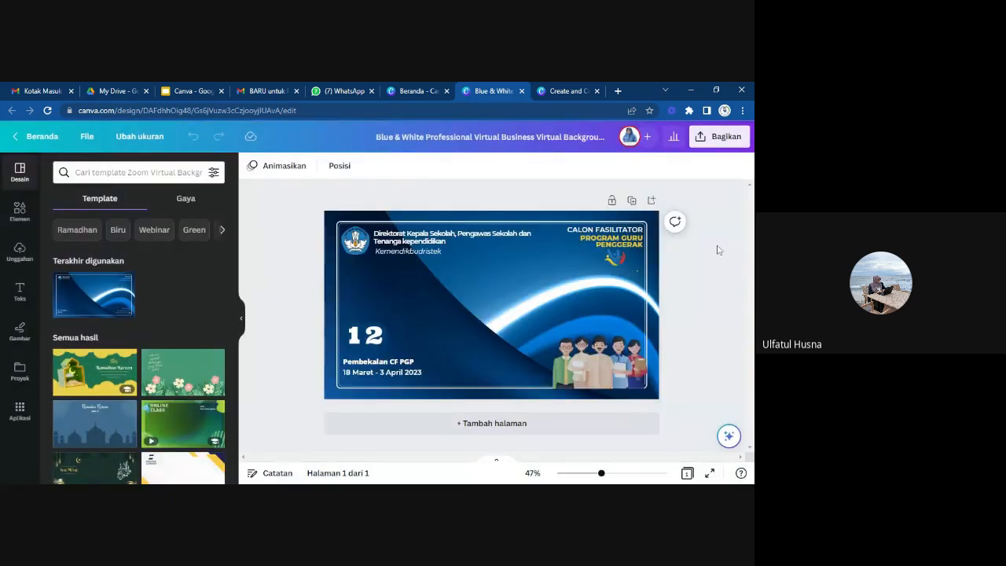
Share the design with a second participant's e-mail with Edit access, send it, and dismiss the team invitation offer.
click(714, 138)
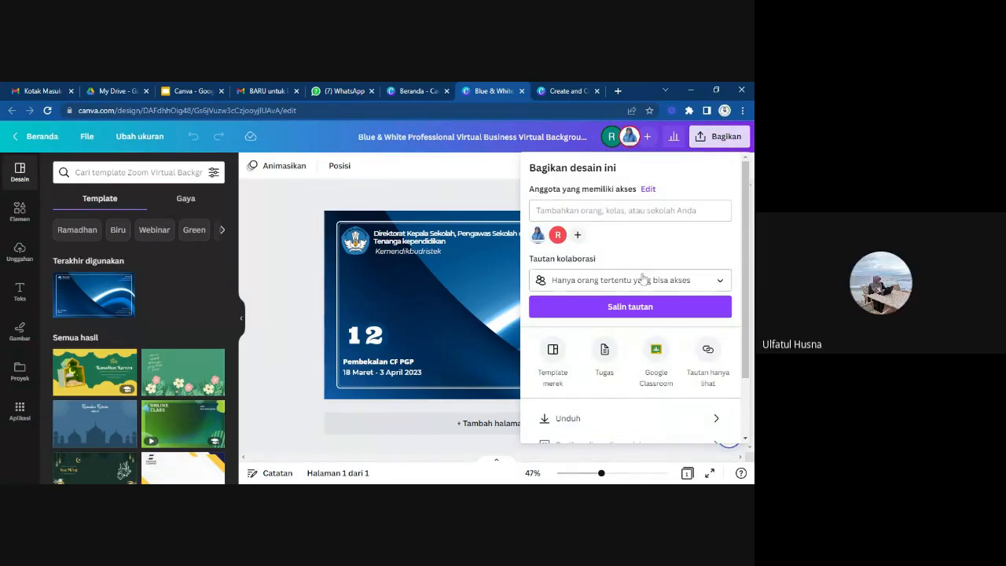
scroll(643, 279, down, 1)
scroll(642, 278, up, 1)
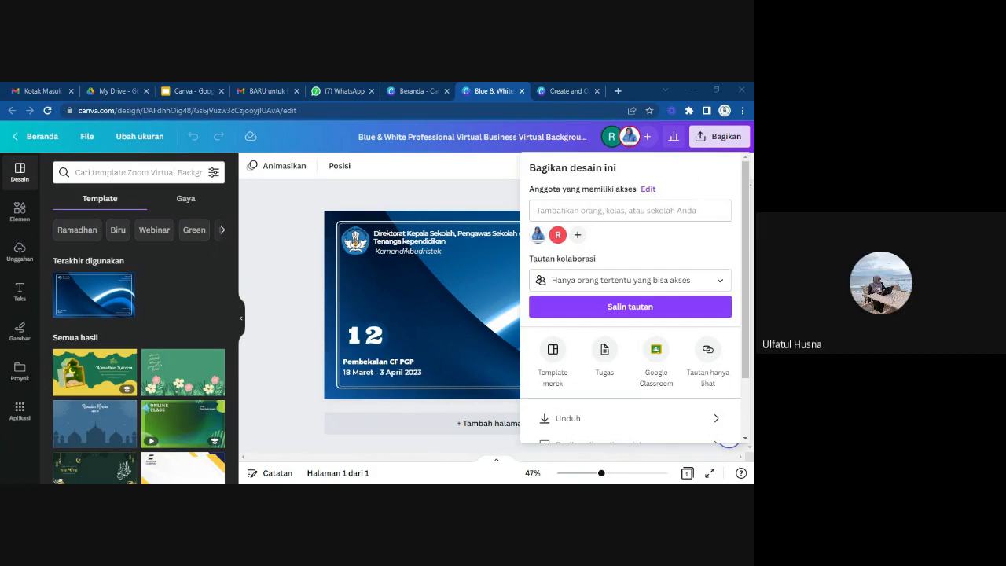
click(625, 210)
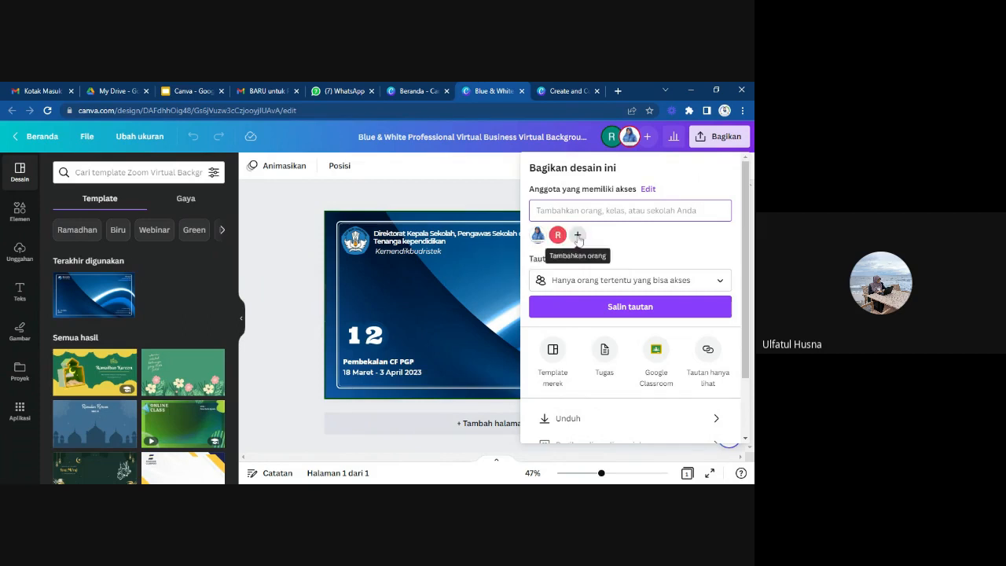
click(578, 236)
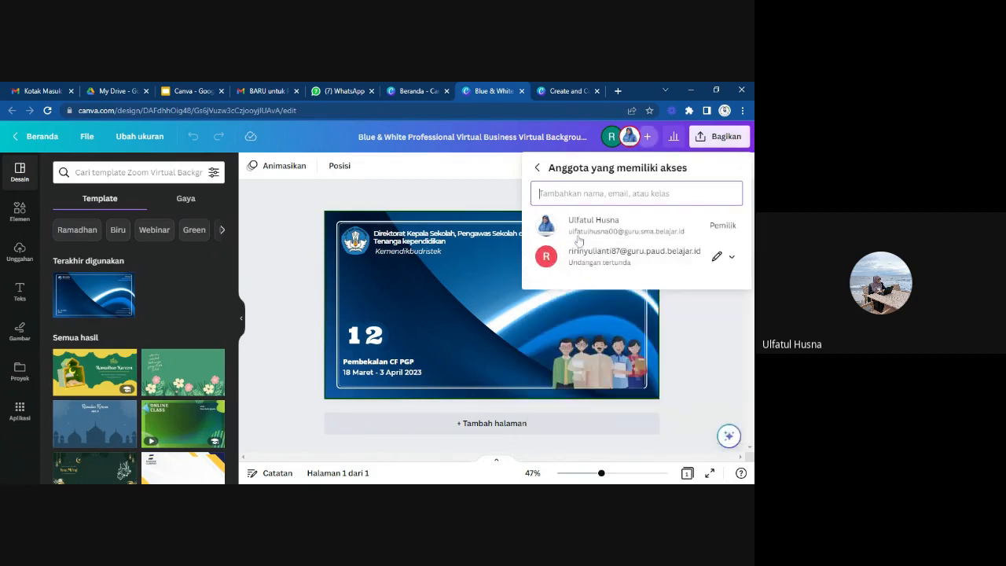
key(ctrl+v)
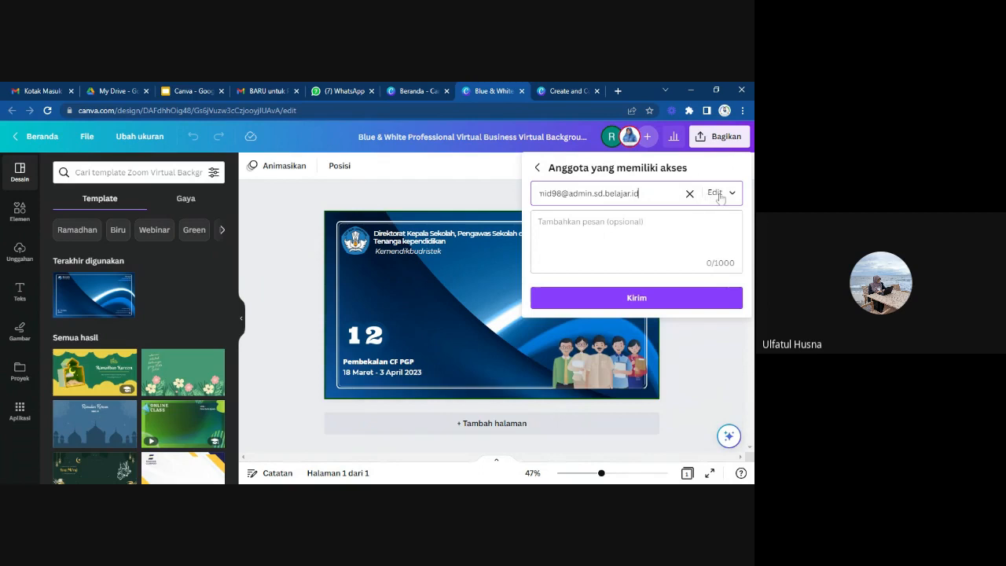
click(618, 302)
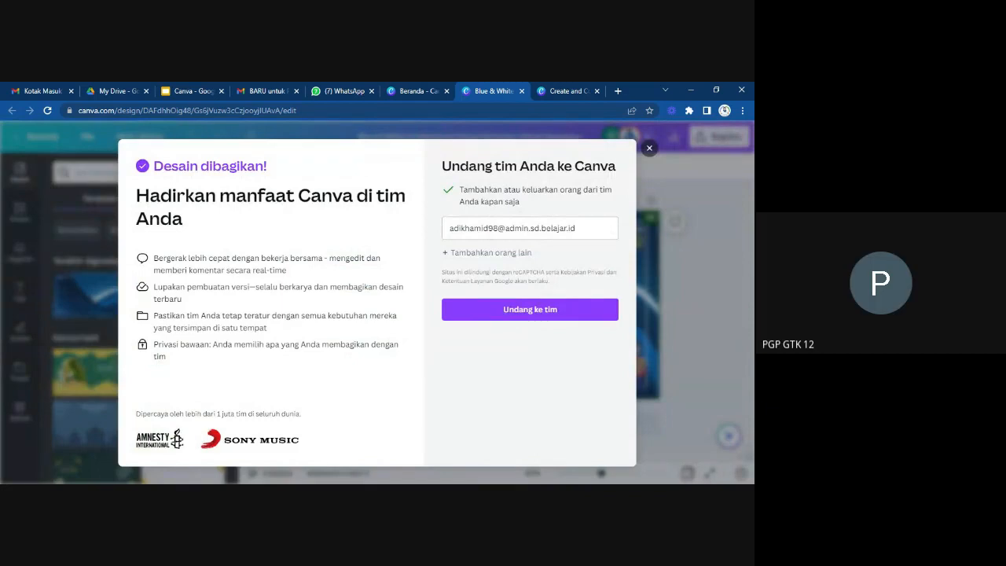
click(647, 149)
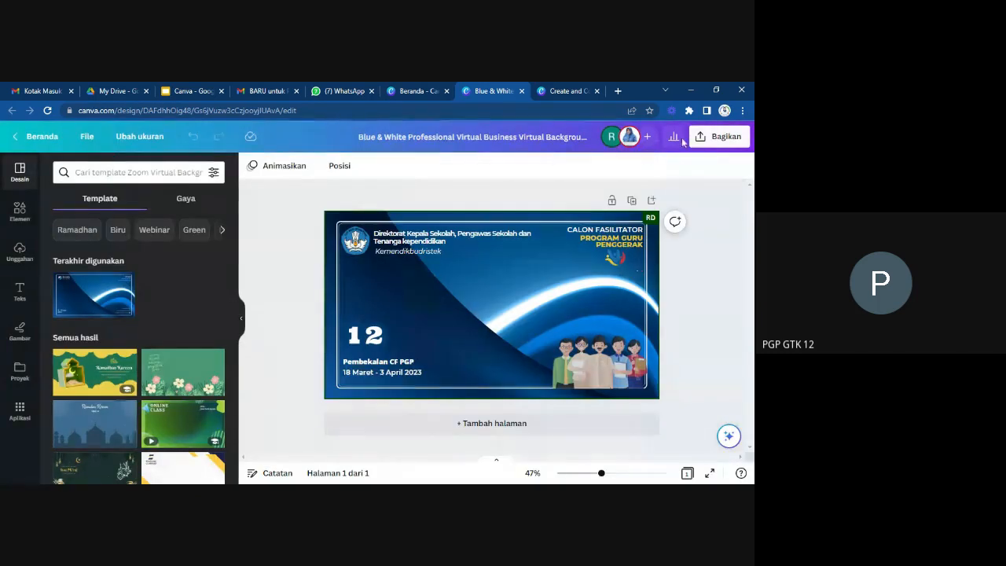
Review the design's sharing options, including the social media publishing choices, and copy the collaboration link.
click(719, 136)
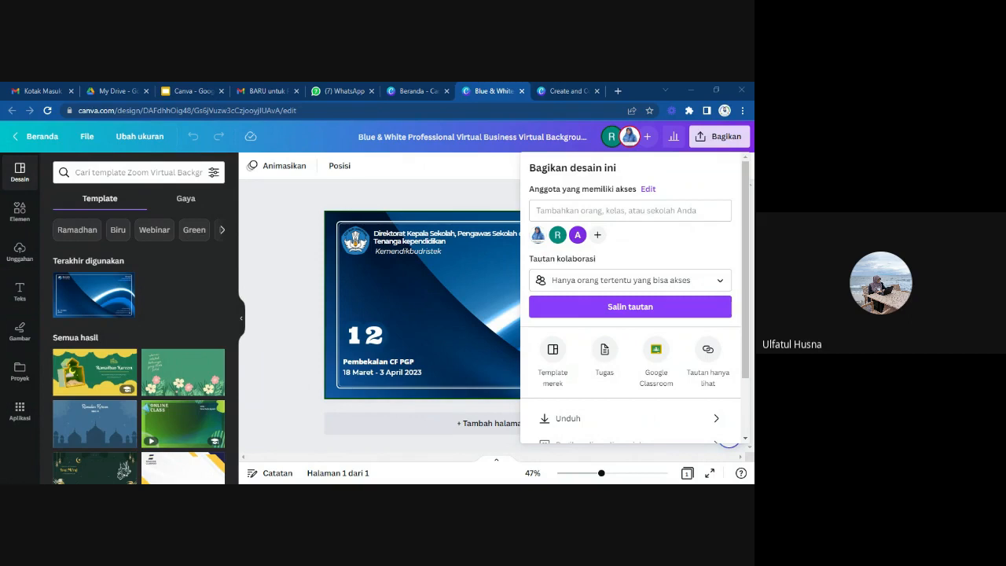
key(super+Down)
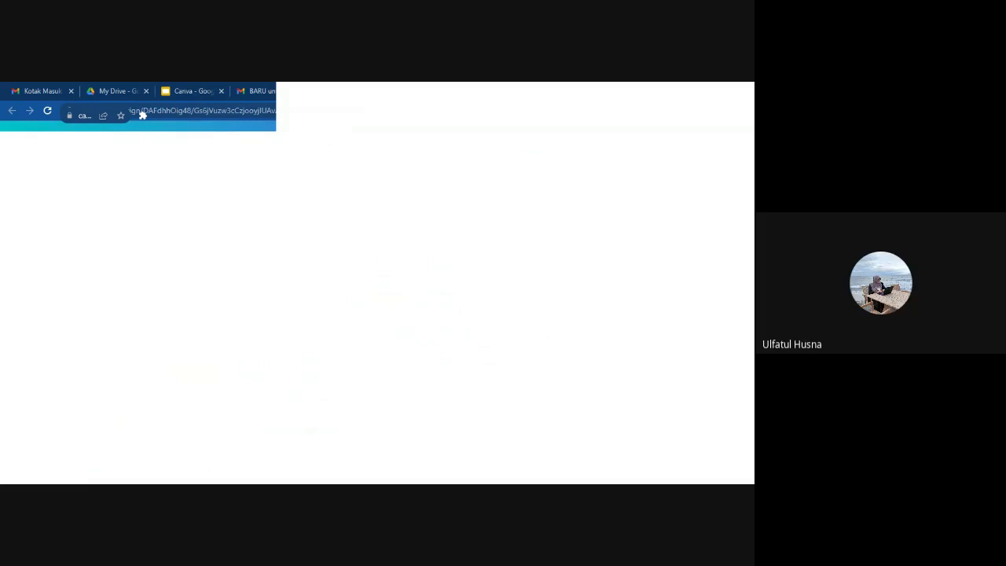
key(alt+Tab)
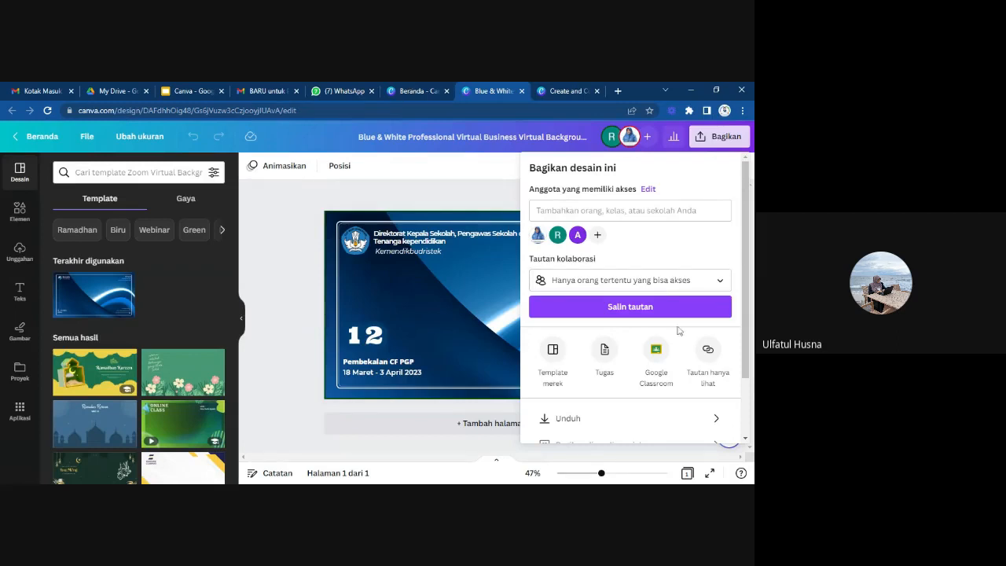
scroll(679, 330, down, 2)
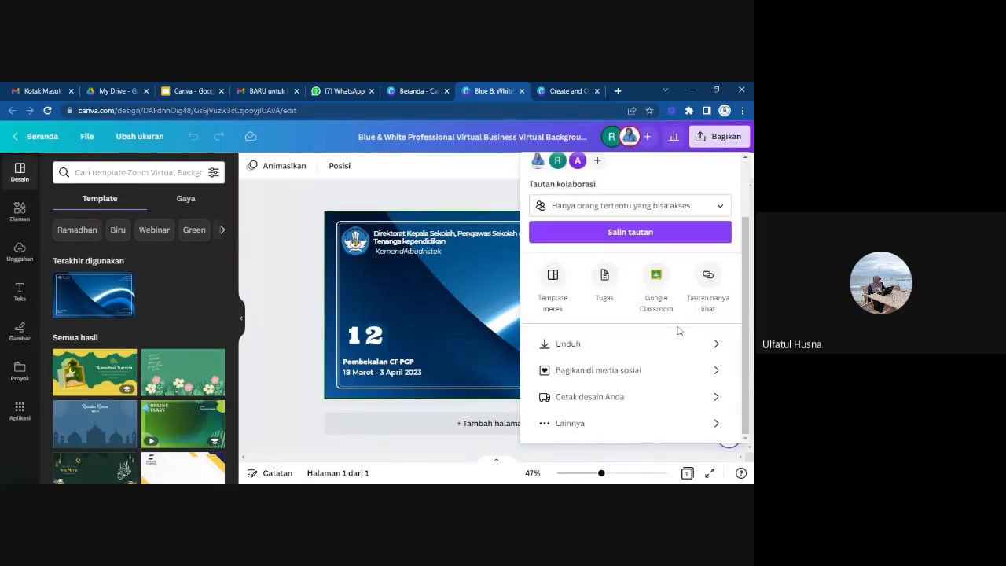
click(714, 377)
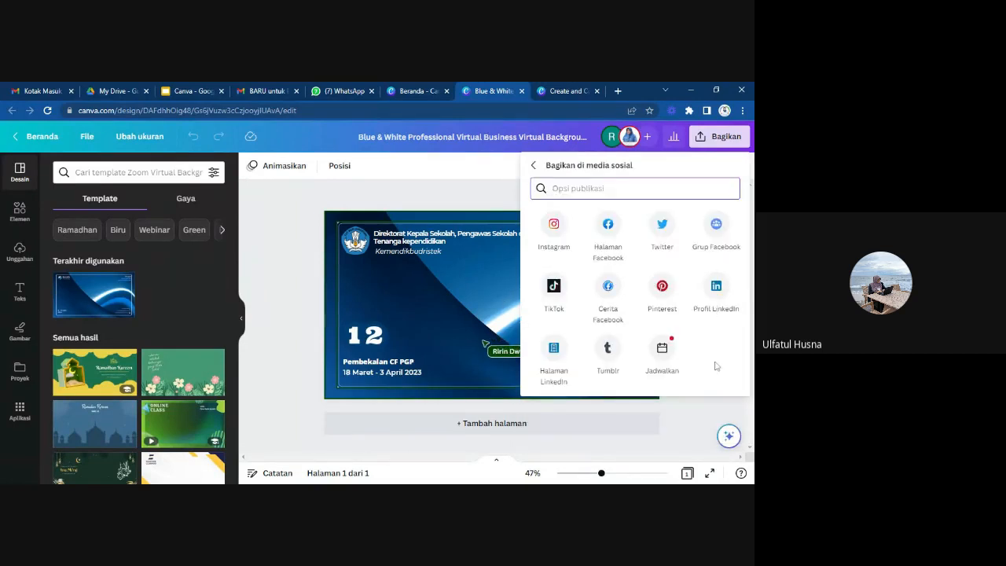
click(532, 165)
scroll(677, 246, down, 1)
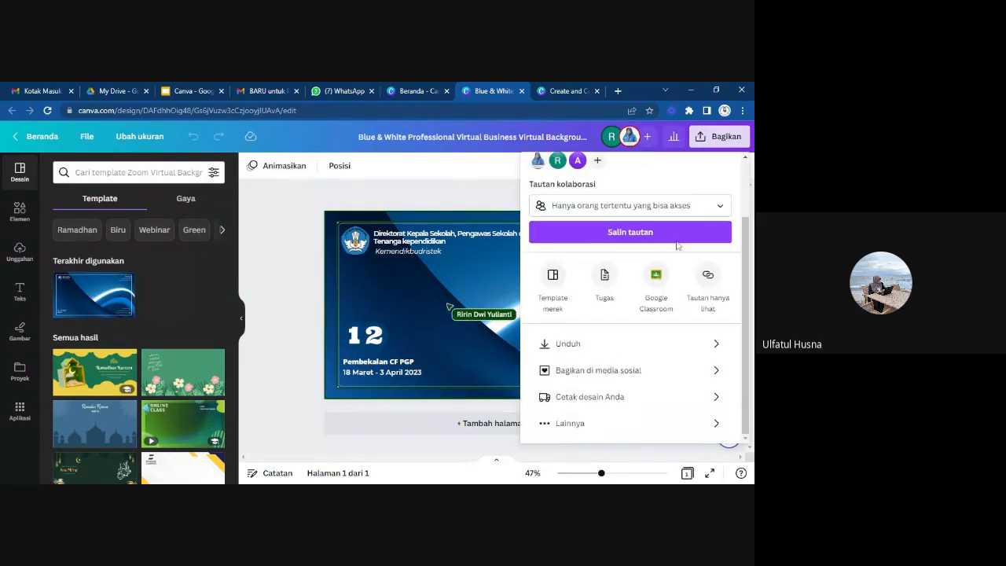
scroll(677, 246, up, 1)
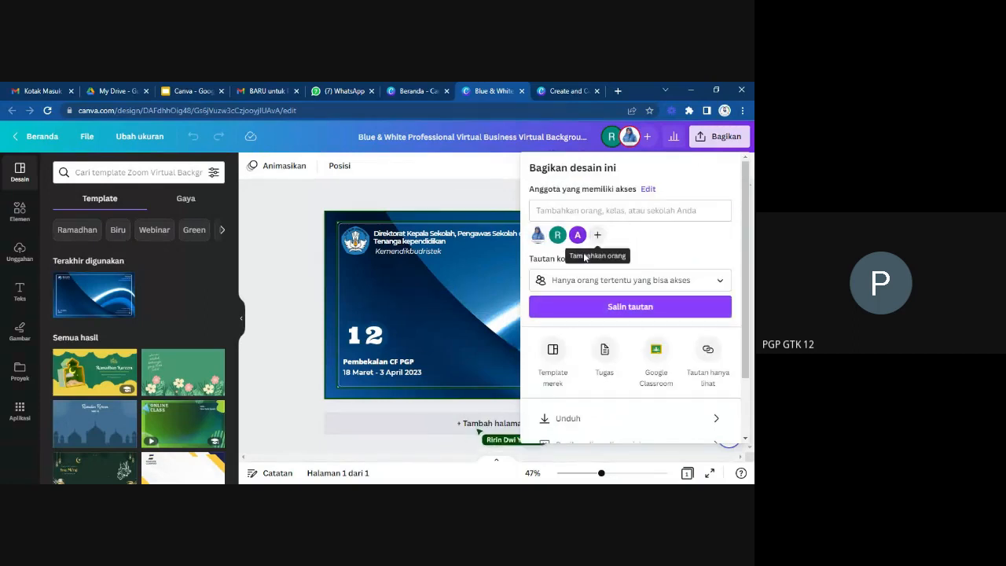
click(602, 308)
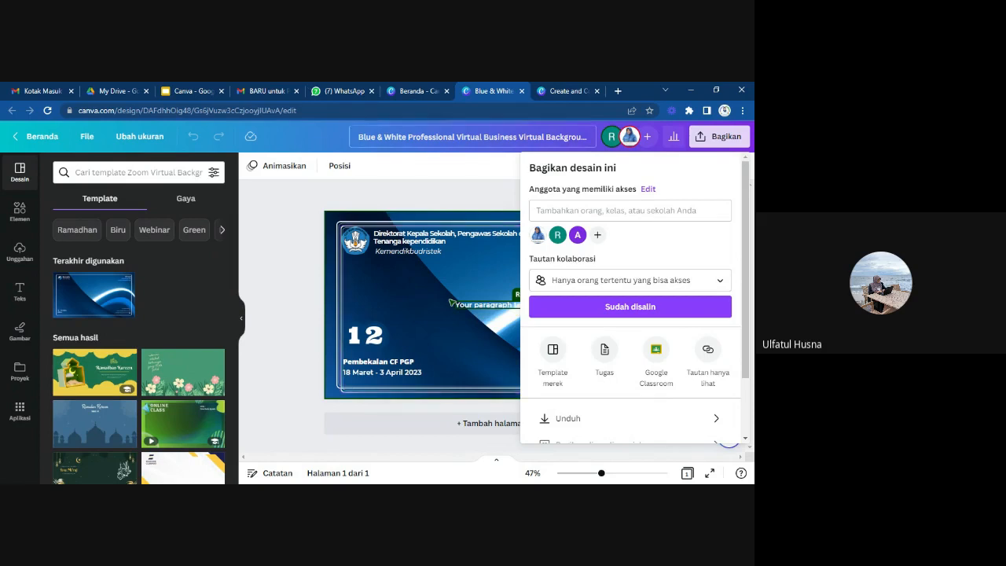
Look through the home page's recent designs and template suggestions, and check the participant's live edits on the Blue & White design.
click(411, 91)
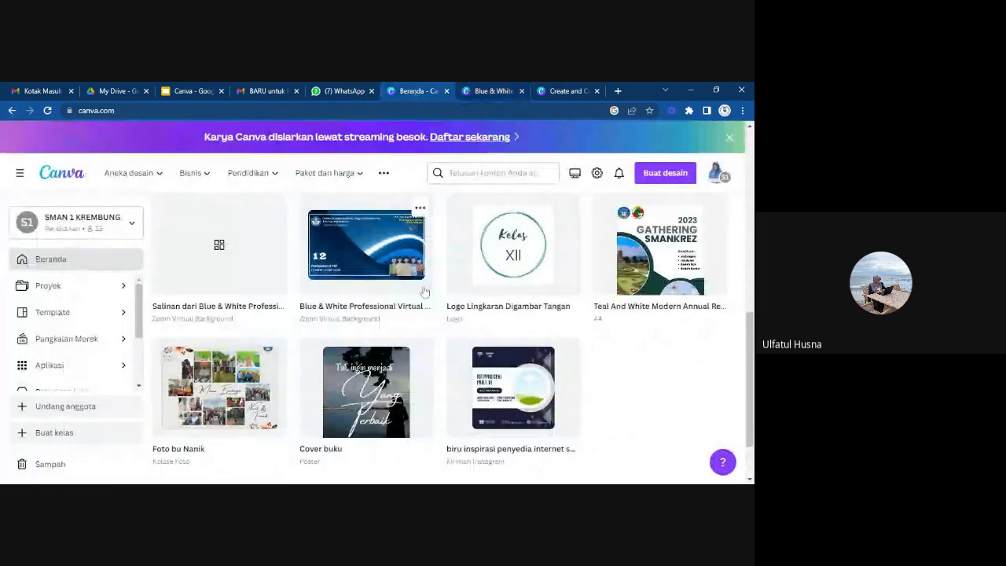
scroll(424, 292, down, 1)
scroll(425, 292, up, 5)
scroll(427, 296, up, 5)
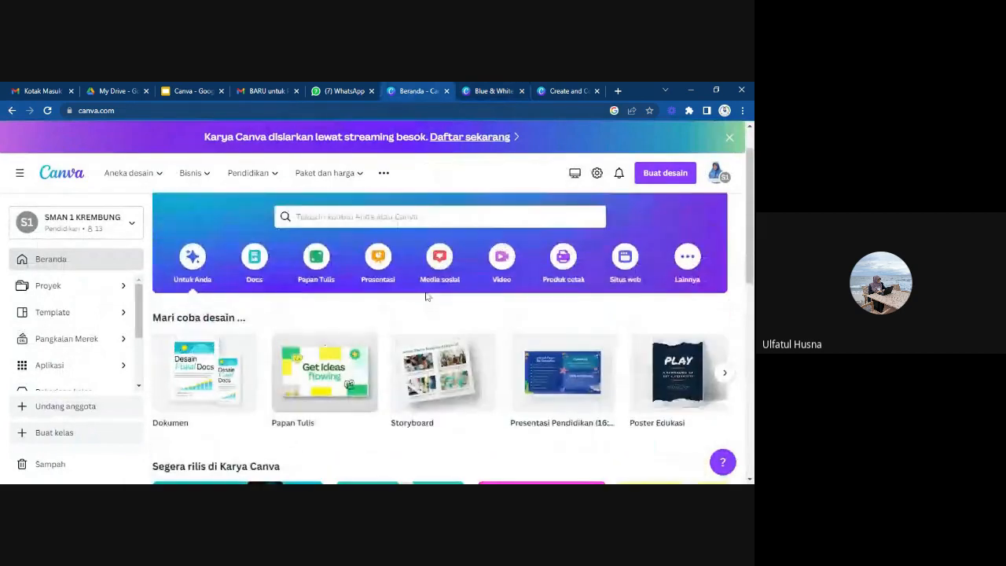
scroll(426, 296, up, 2)
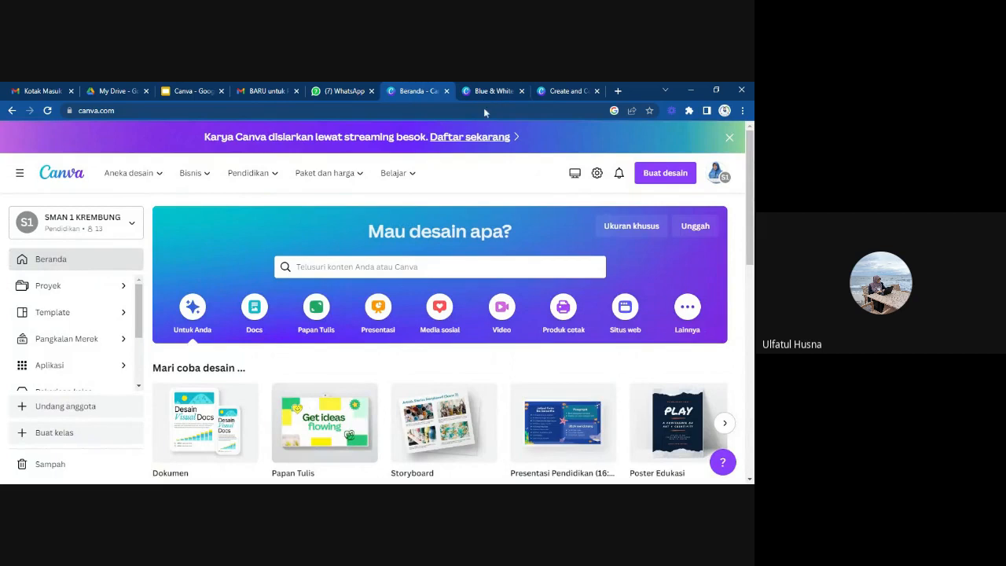
scroll(467, 297, down, 1)
scroll(469, 303, up, 1)
click(491, 90)
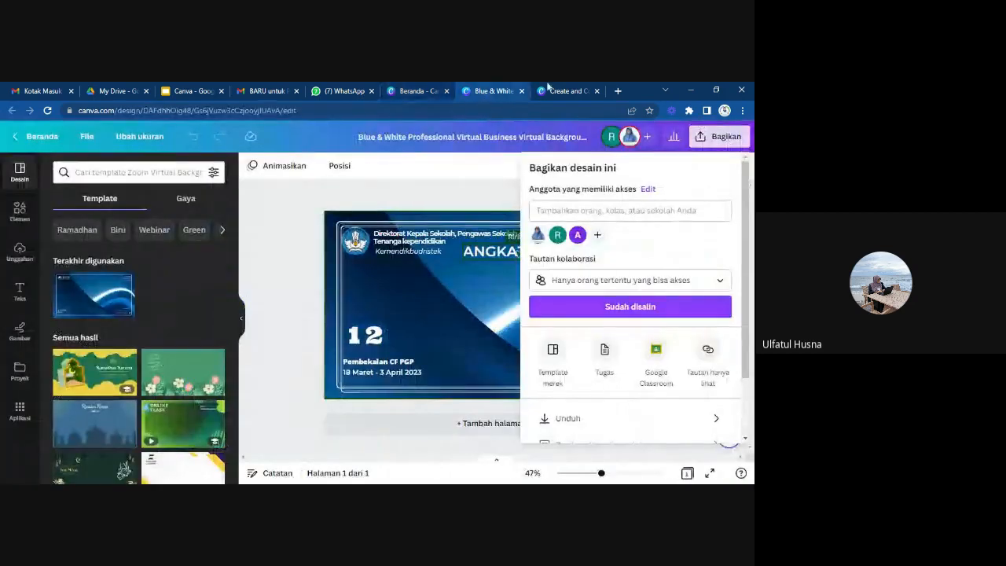
click(418, 192)
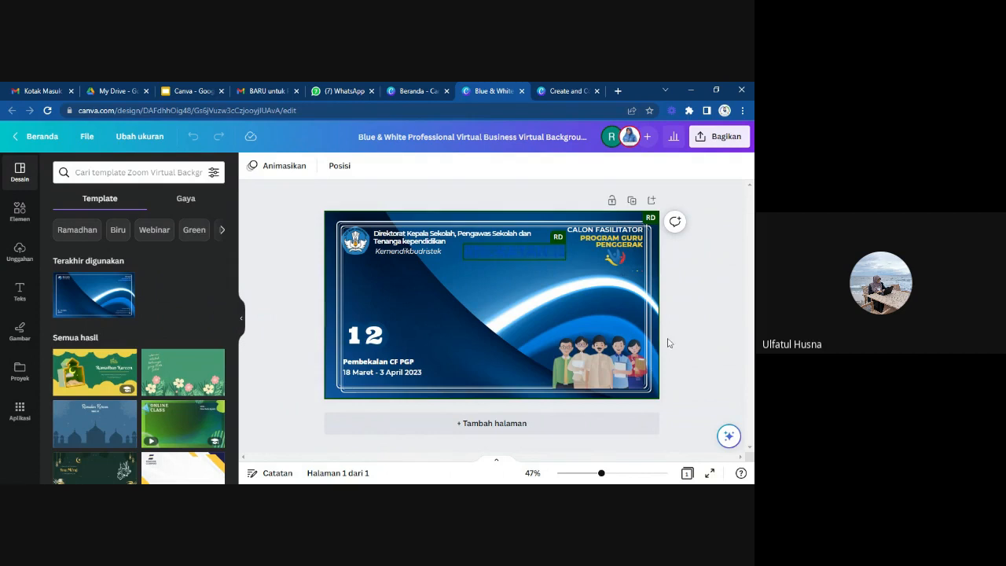
click(412, 92)
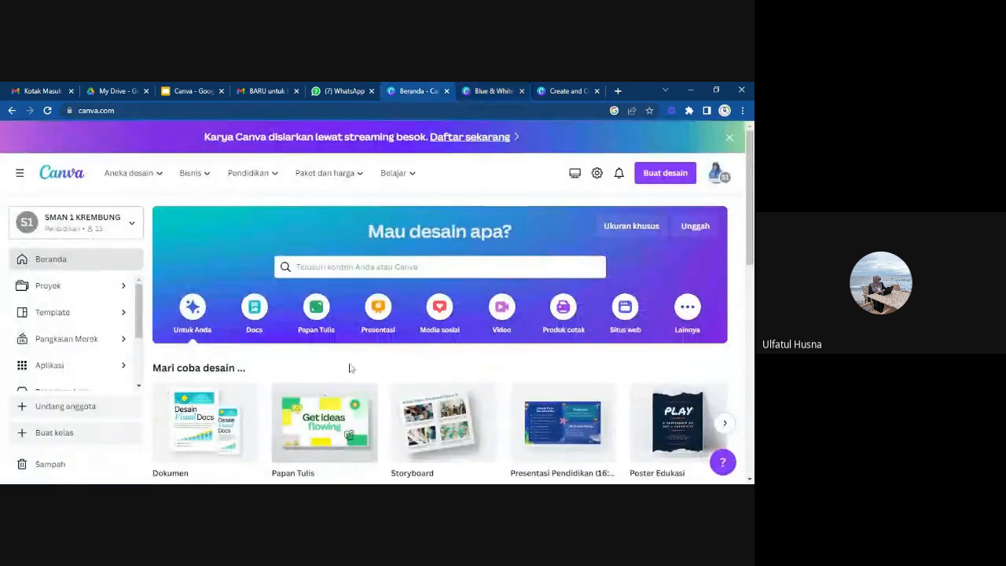
scroll(350, 367, down, 3)
scroll(353, 364, up, 3)
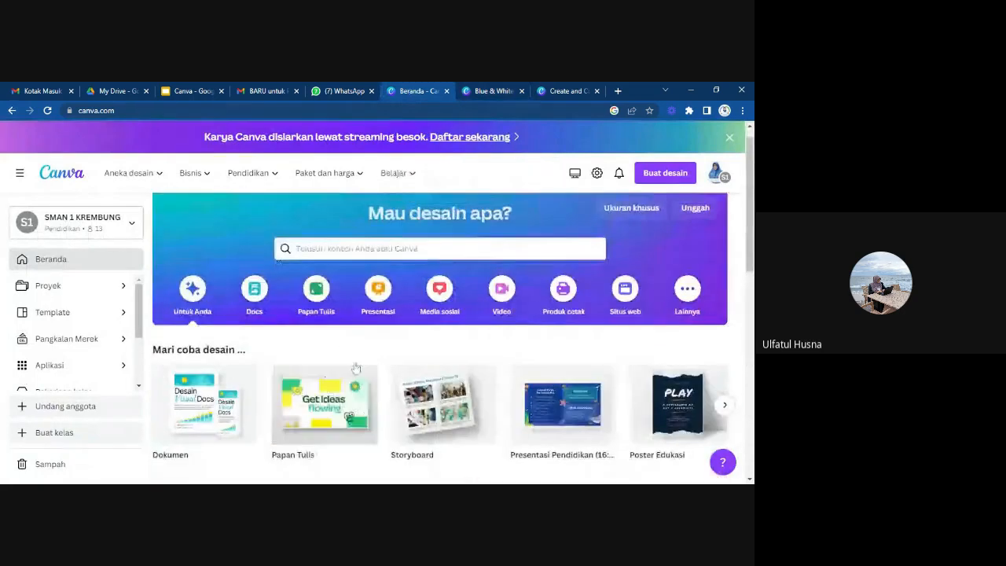
scroll(356, 368, down, 1)
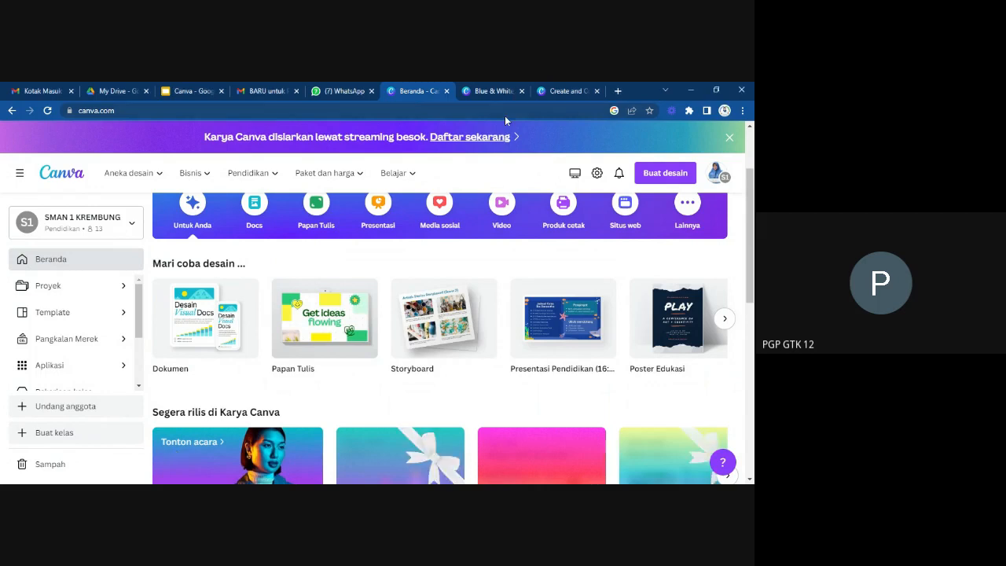
Set the Blue & White design's collaboration link access to Yang punya tautan and copy the link.
click(491, 91)
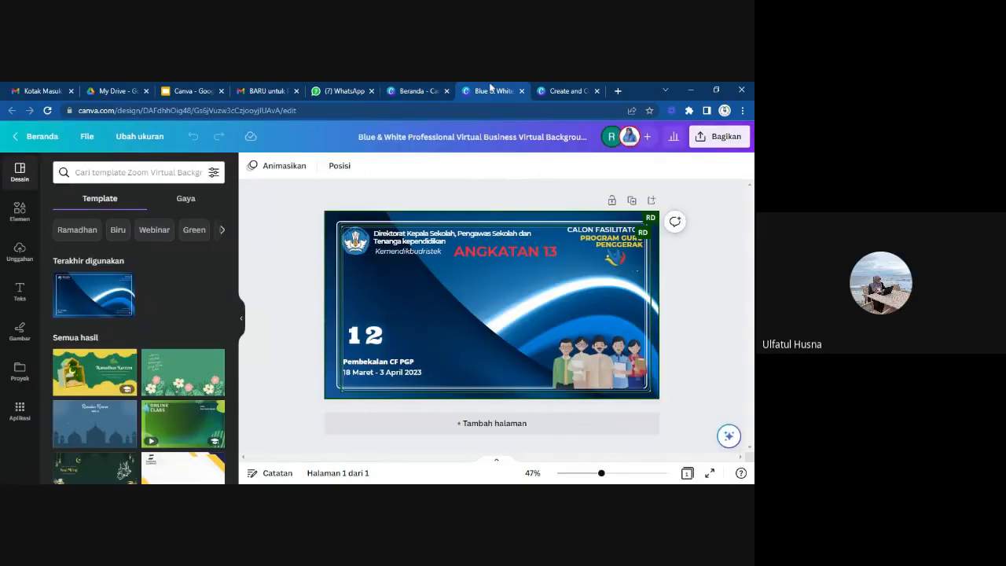
click(719, 141)
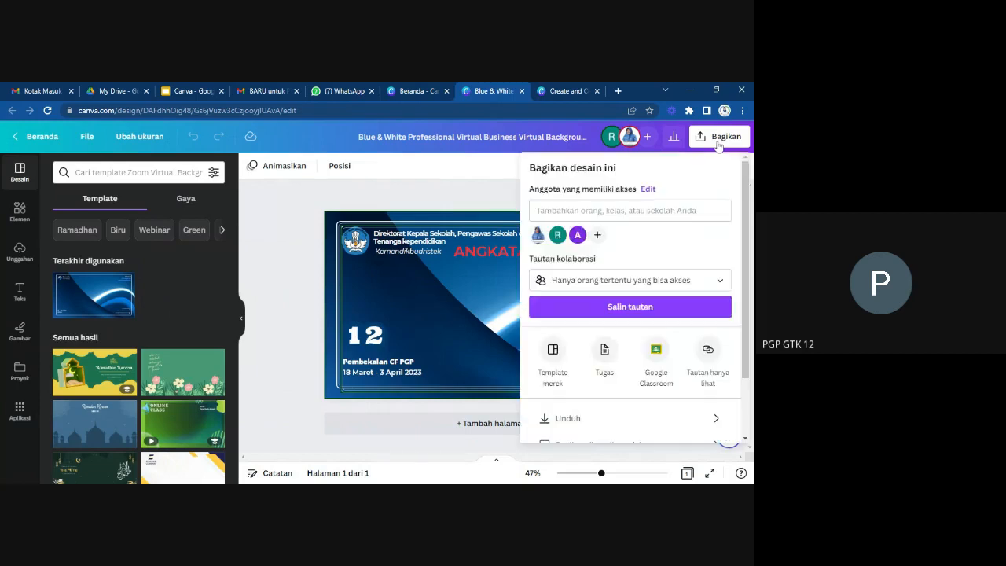
click(724, 284)
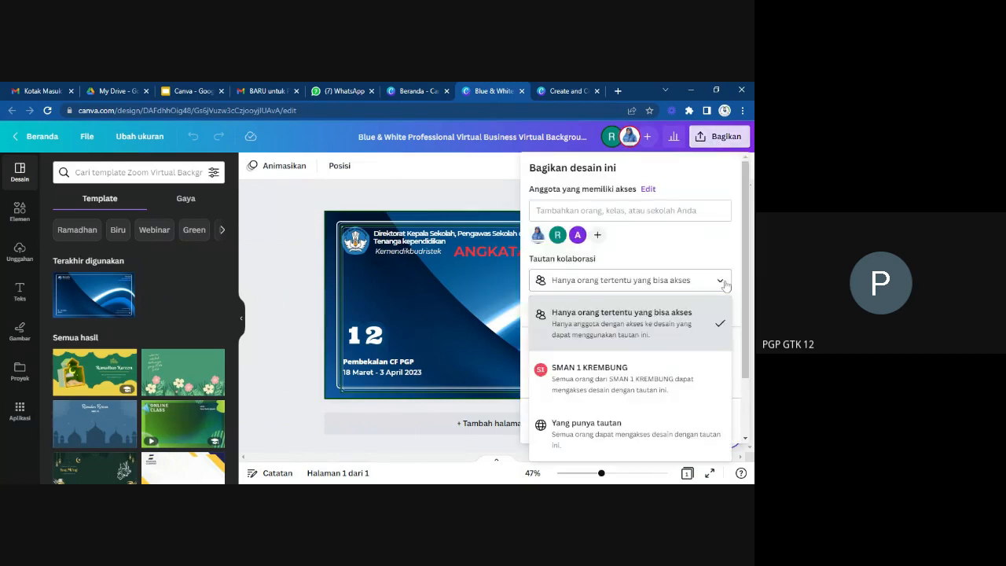
click(722, 329)
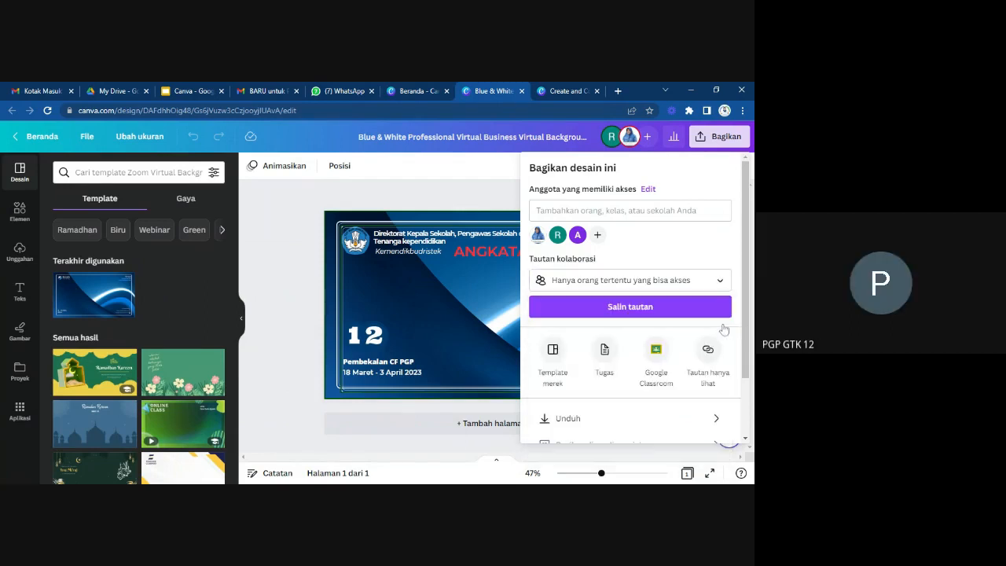
click(721, 281)
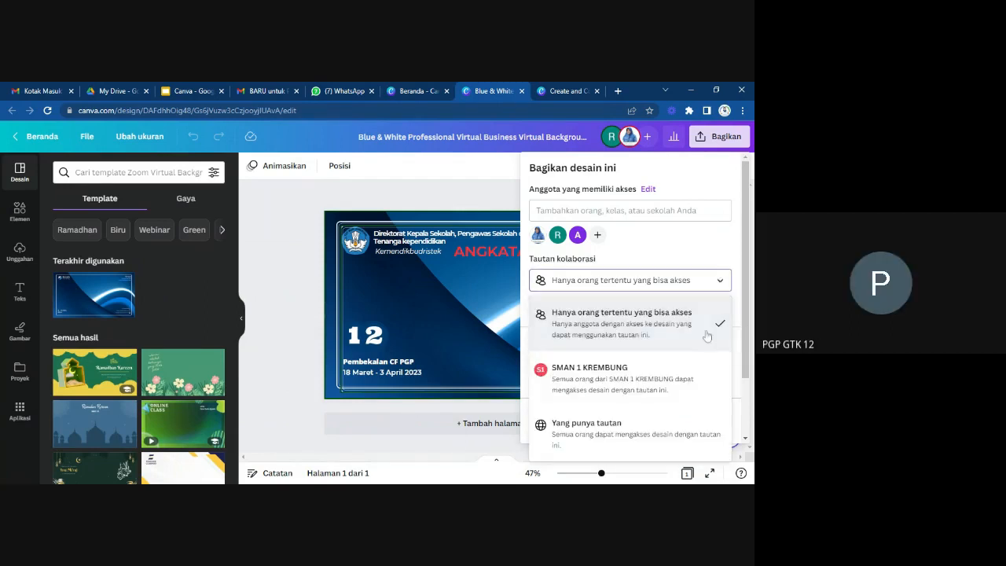
click(636, 433)
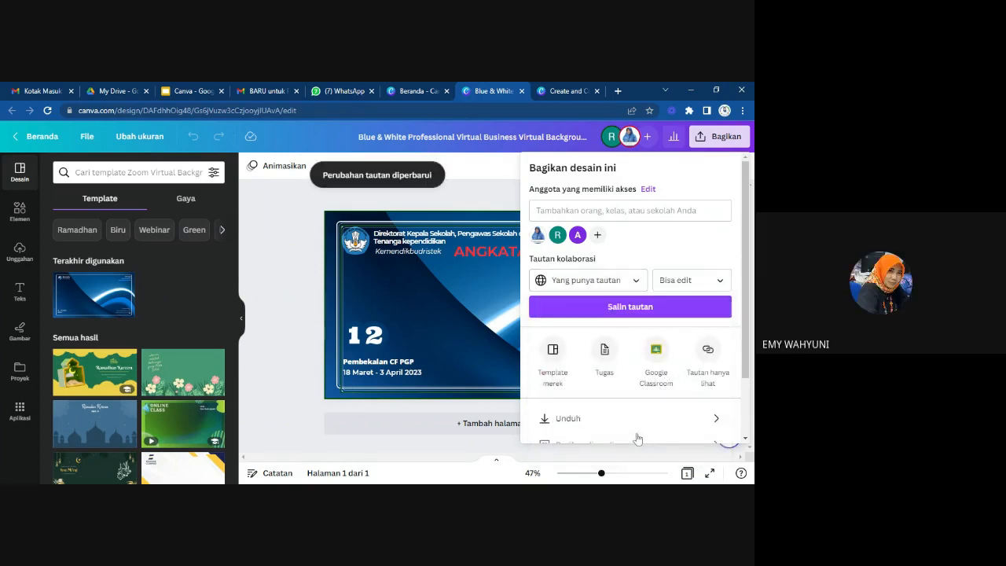
click(649, 308)
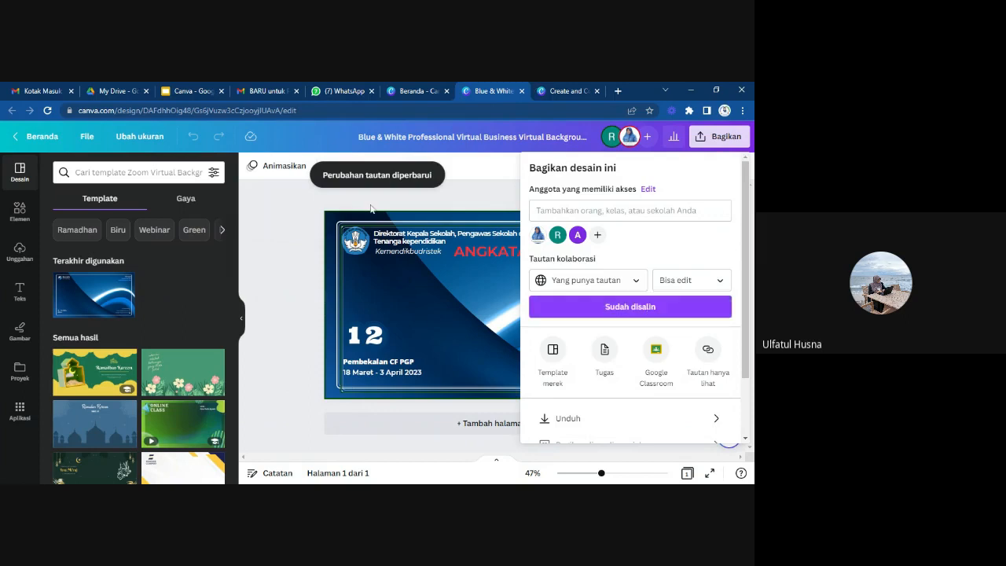
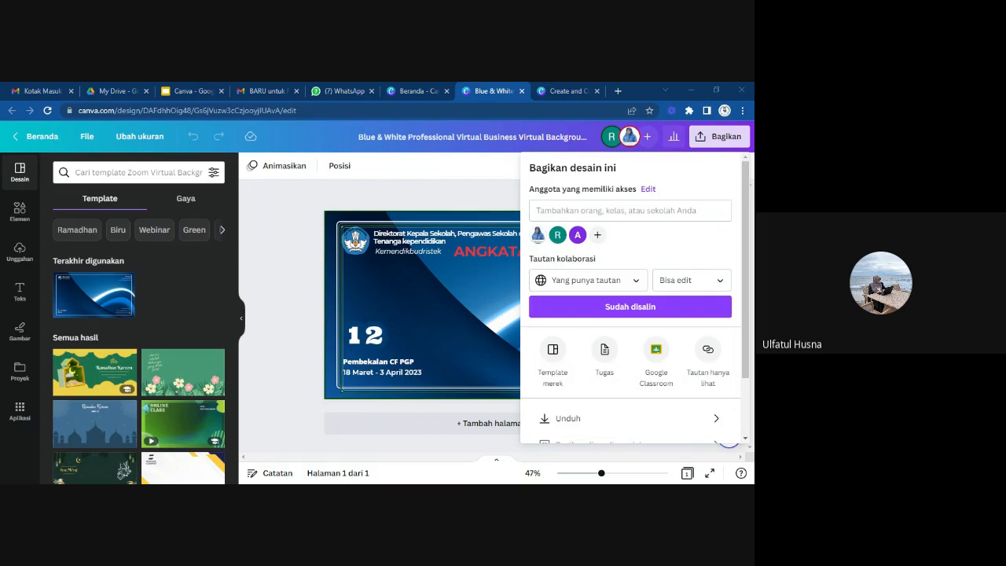
Close the Blue & White design's sharing panel and look through the recent designs on the Canva home page.
click(299, 293)
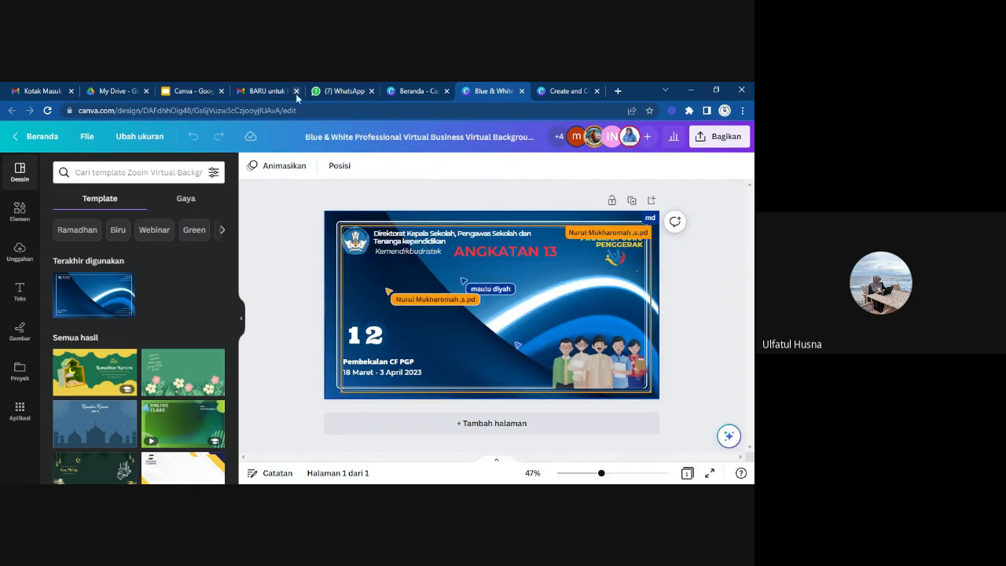
click(412, 91)
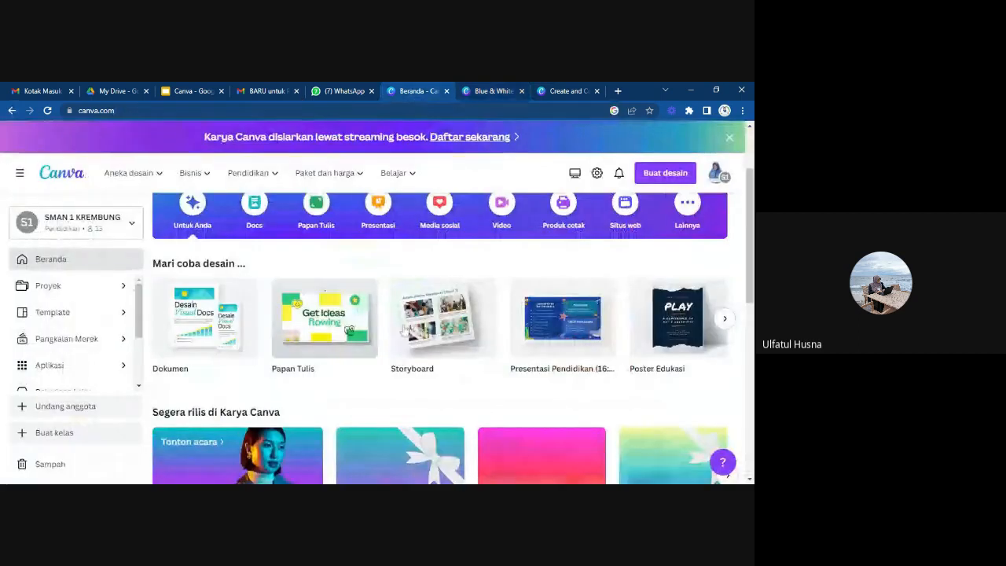
scroll(403, 330, down, 5)
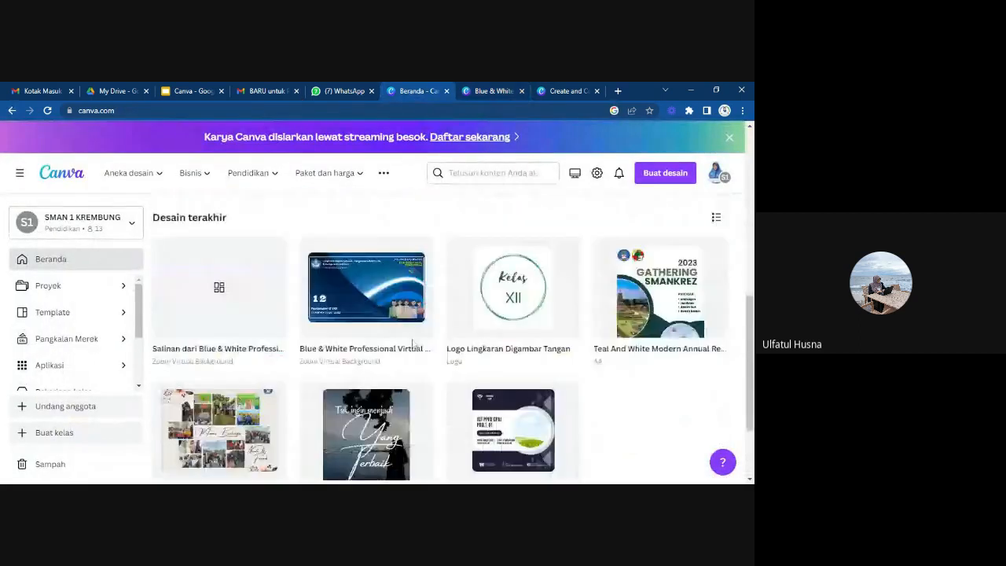
scroll(412, 343, down, 2)
scroll(413, 344, up, 3)
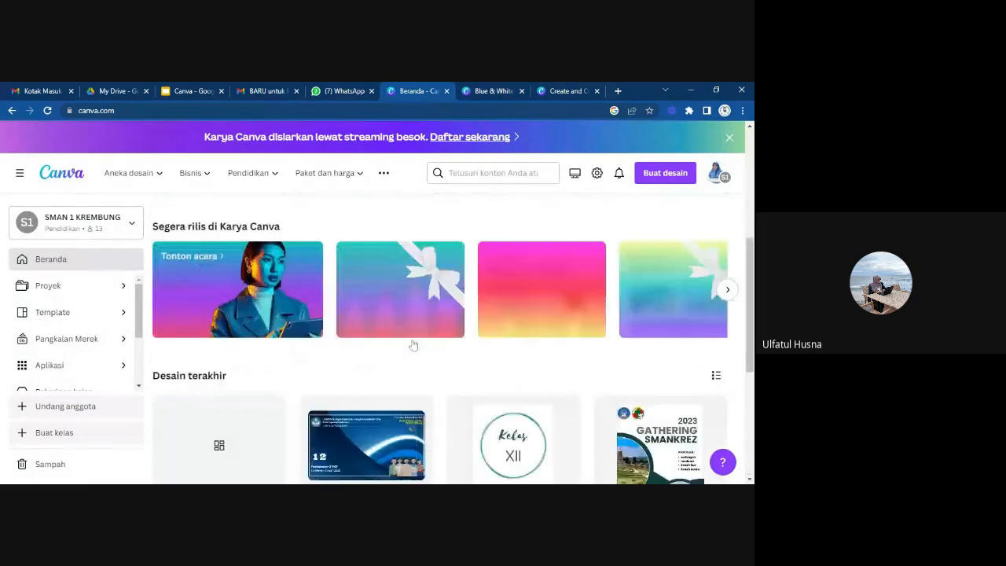
scroll(413, 344, up, 5)
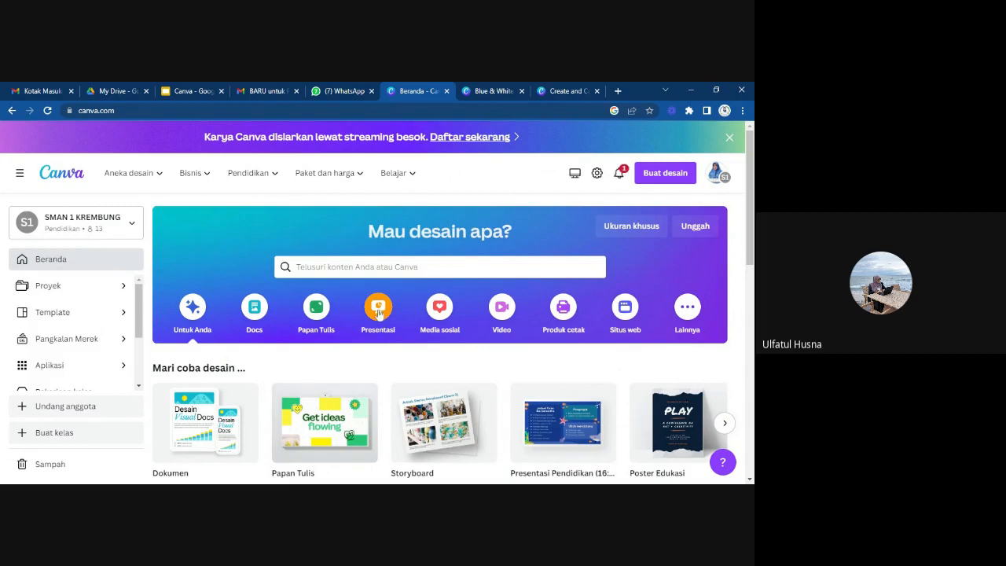
Show the Presentasi category on the home page and look through its presentation formats and template collections.
click(378, 312)
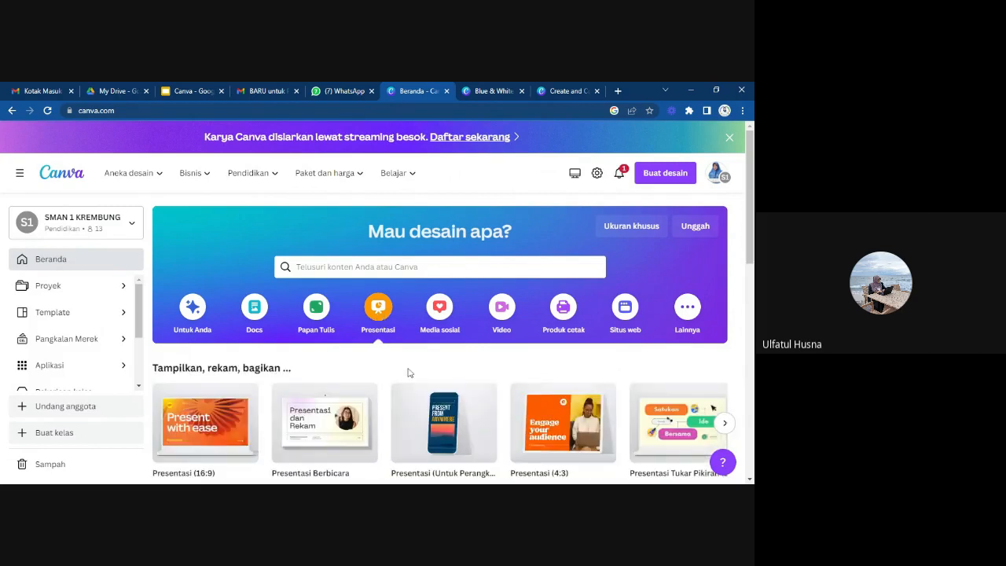
scroll(413, 379, down, 6)
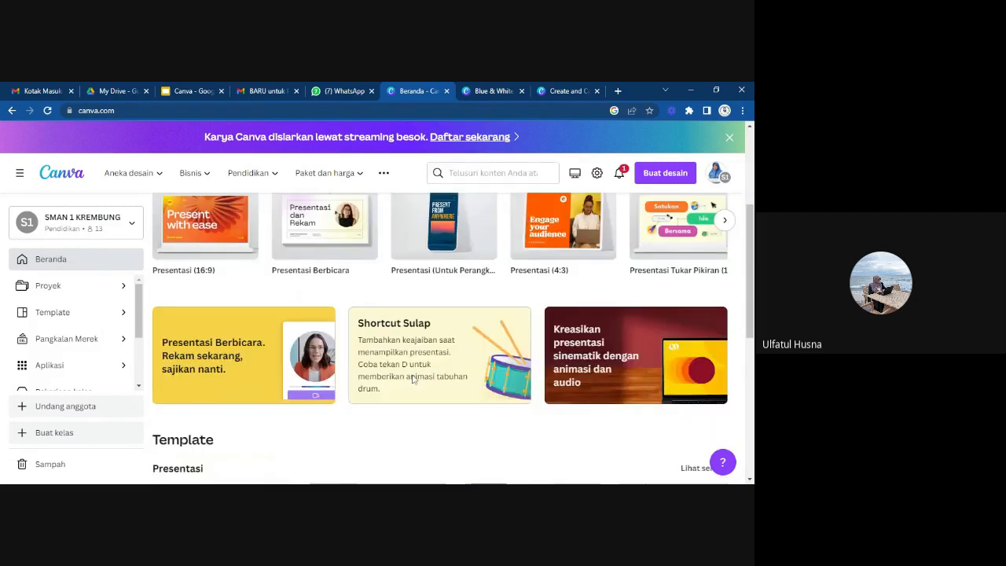
scroll(412, 379, down, 2)
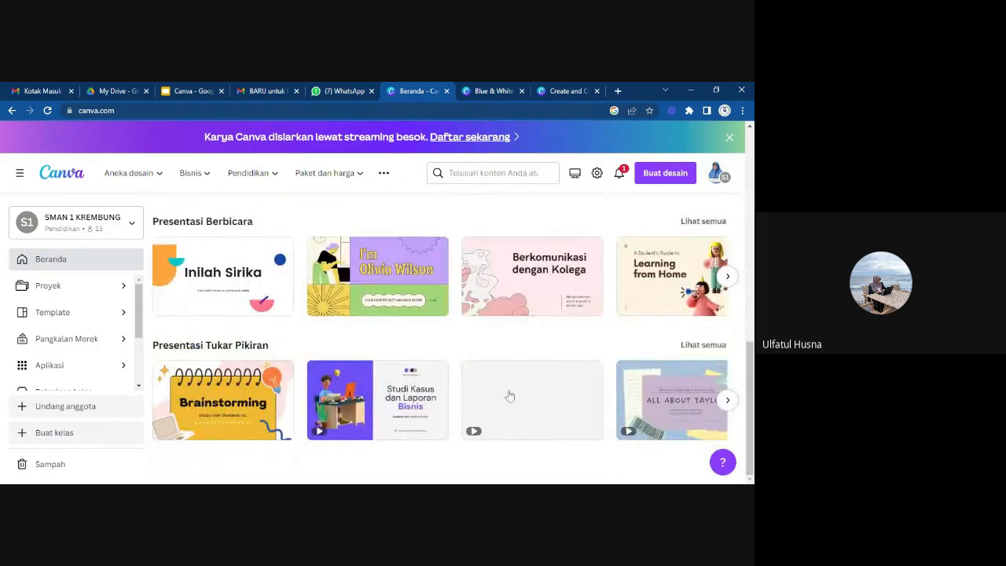
scroll(509, 397, up, 1)
scroll(509, 395, up, 10)
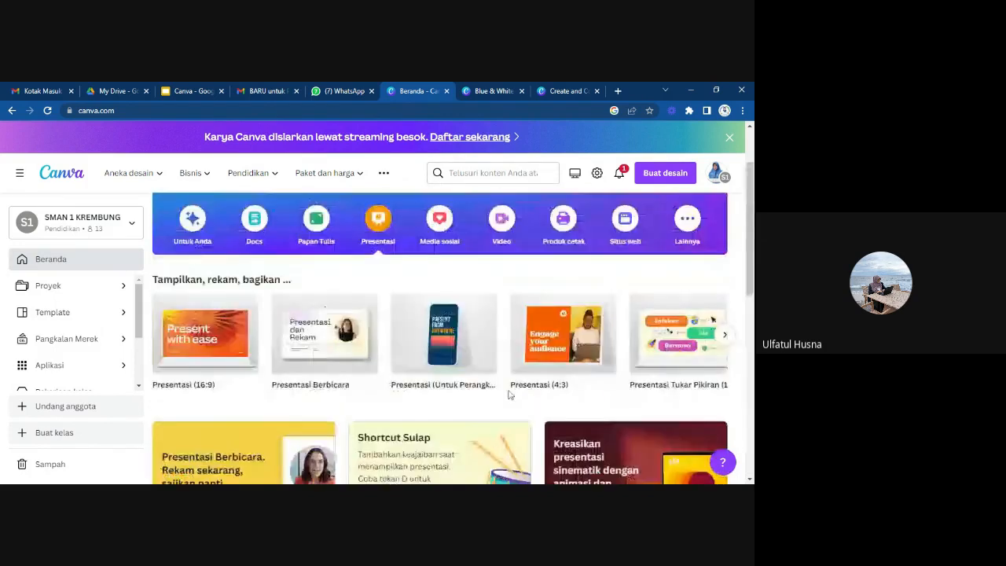
scroll(509, 395, down, 5)
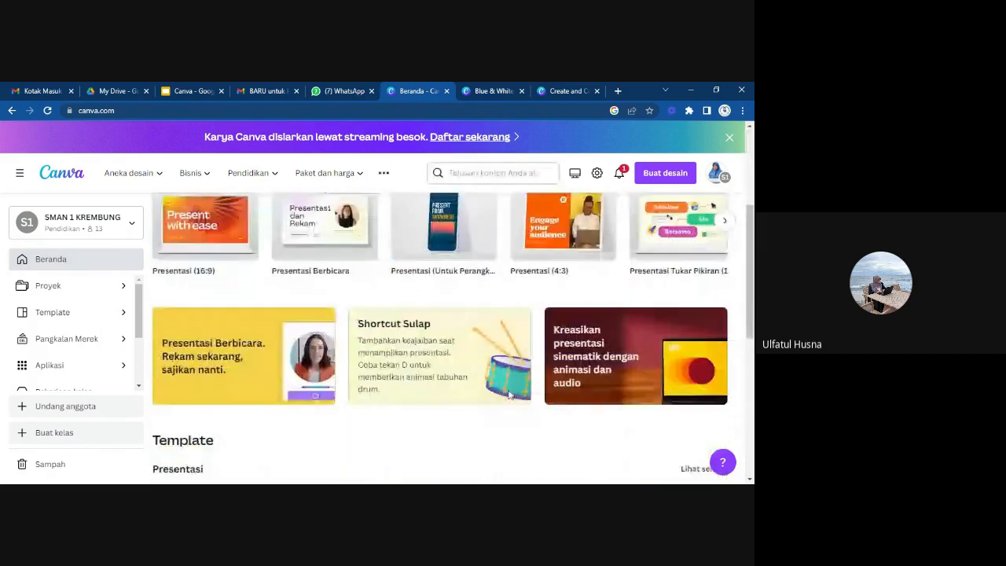
scroll(509, 395, down, 2)
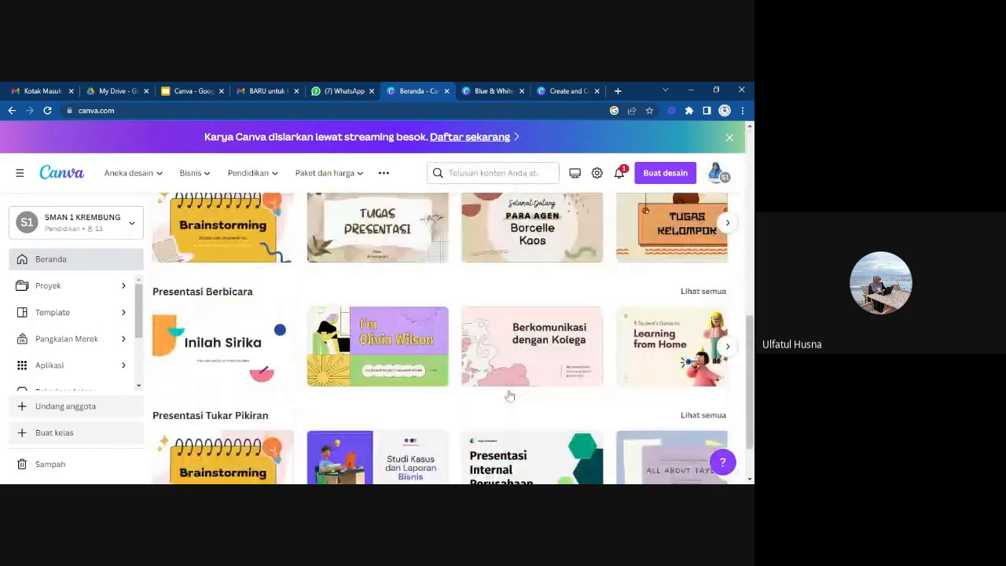
scroll(509, 396, up, 3)
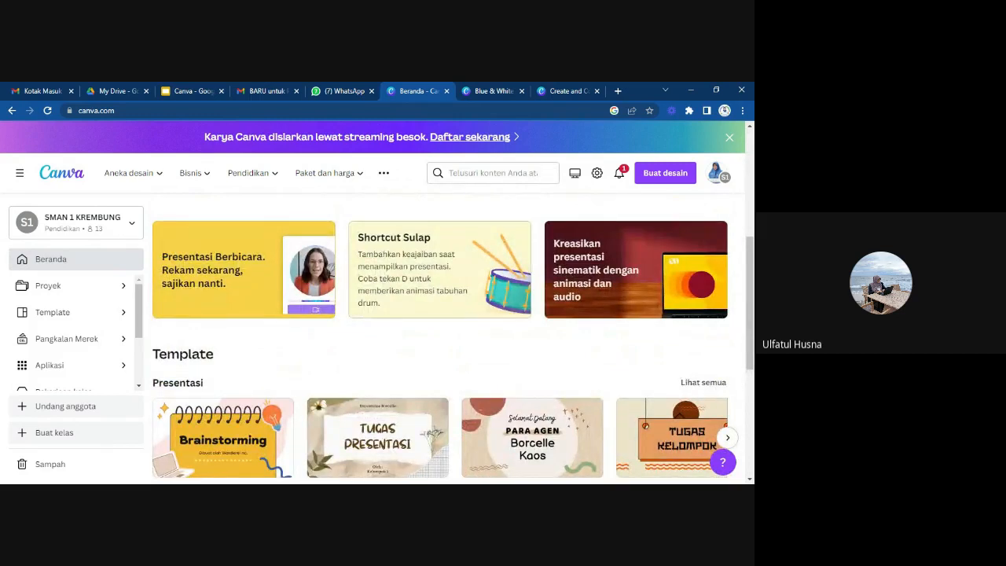
scroll(509, 395, down, 1)
scroll(509, 395, up, 4)
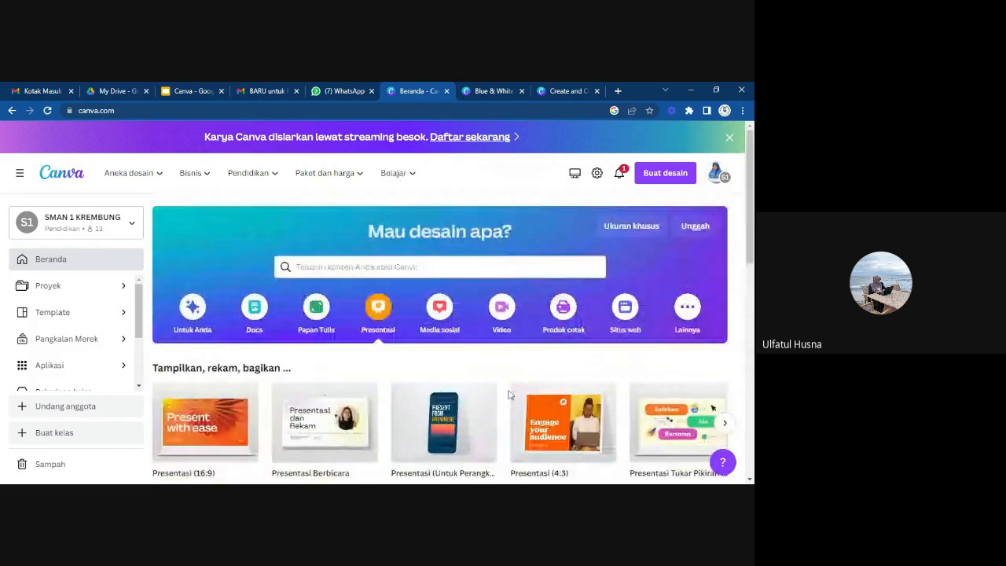
scroll(509, 395, down, 1)
scroll(509, 395, up, 1)
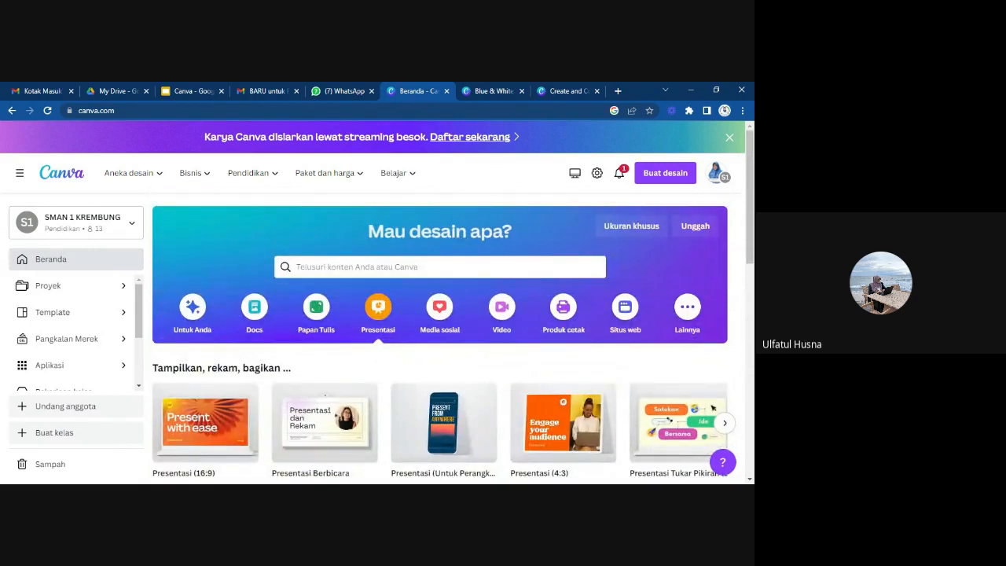
scroll(509, 395, down, 2)
scroll(509, 395, up, 2)
Show the Video category on the home page and look over its available video formats.
mouse_move(471, 404)
click(500, 312)
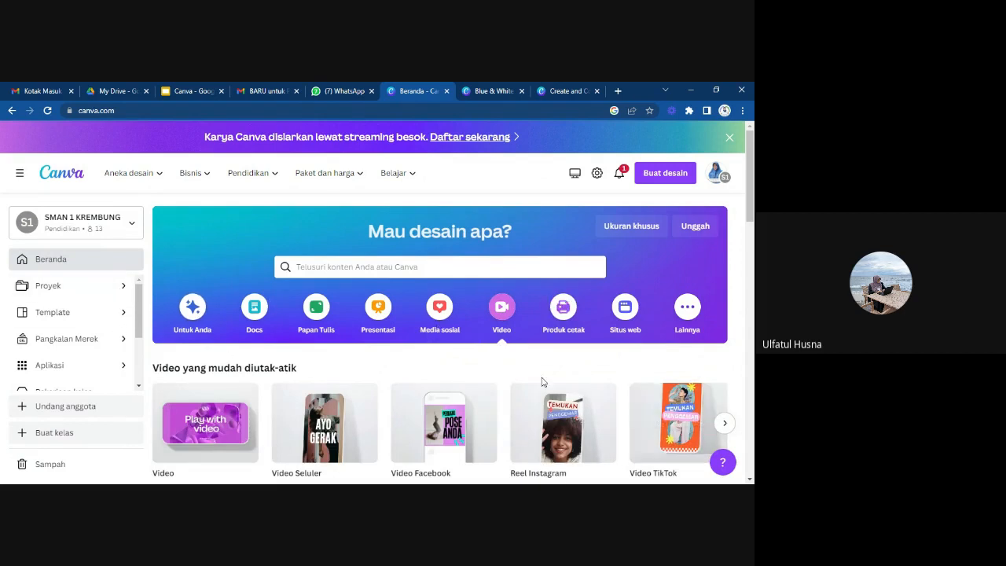
scroll(542, 382, down, 1)
scroll(532, 389, up, 1)
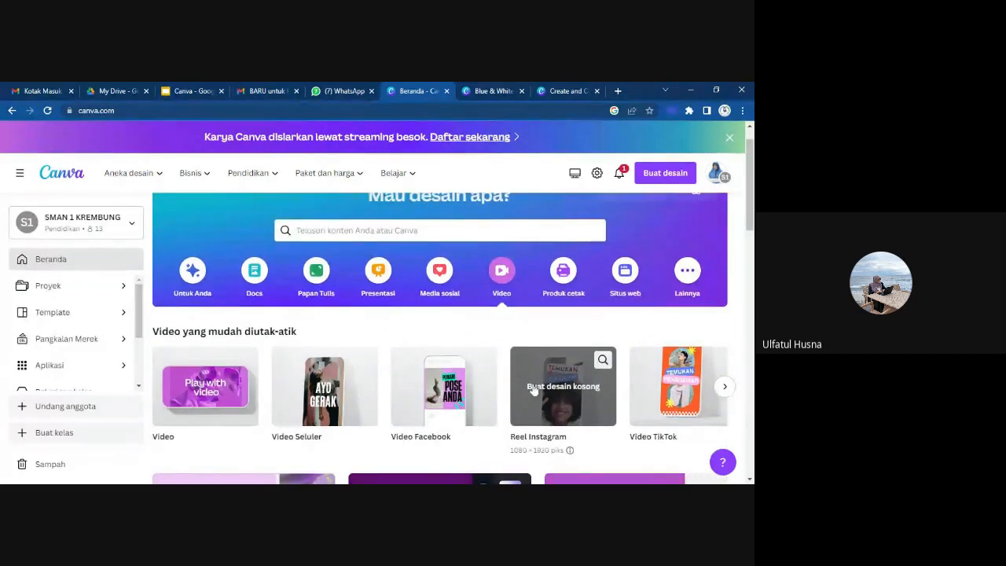
scroll(534, 391, down, 1)
scroll(535, 390, up, 2)
scroll(534, 391, down, 1)
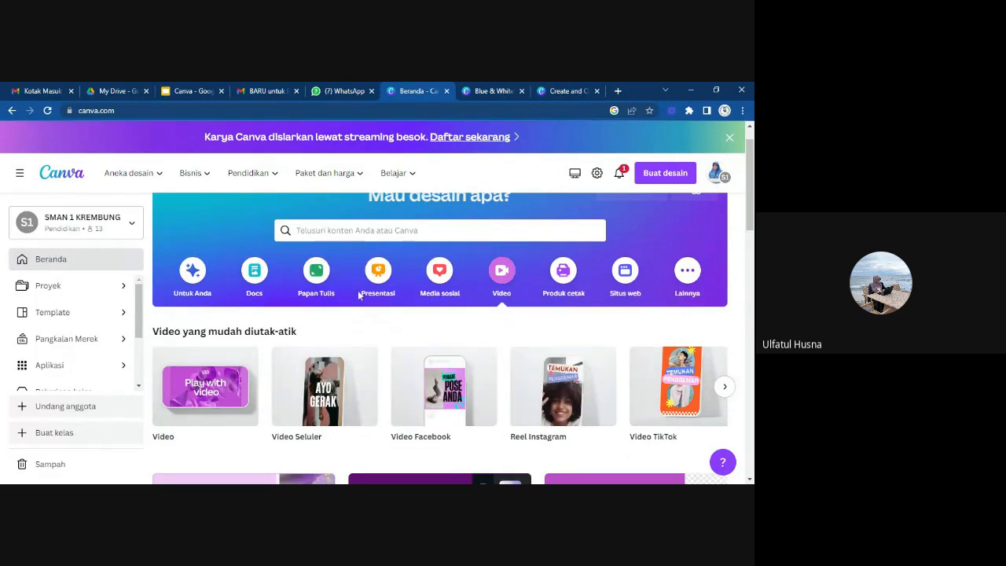
Open the Proyek page and examine its recent items, folders, designs and uploaded images.
click(121, 292)
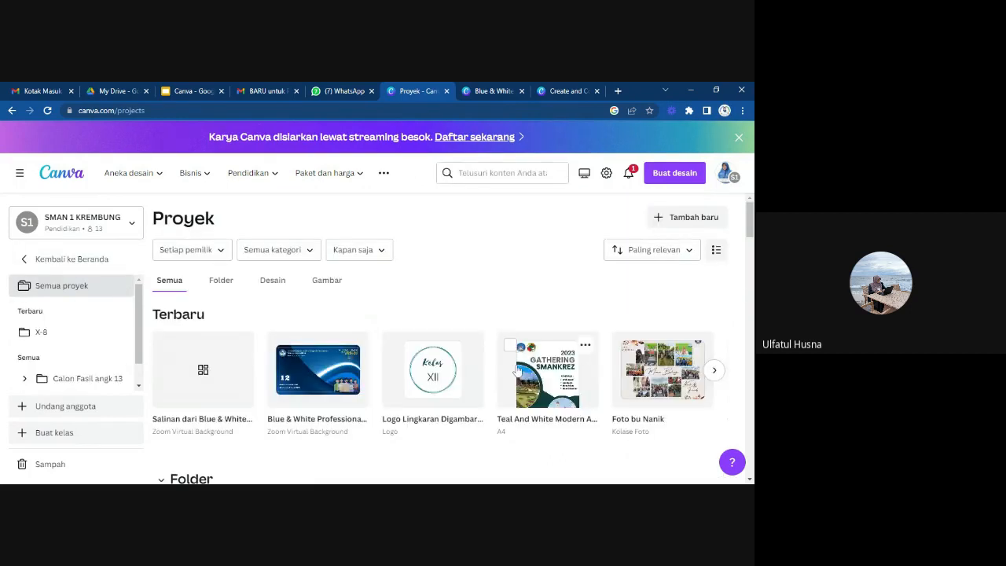
scroll(513, 370, down, 10)
scroll(516, 370, down, 15)
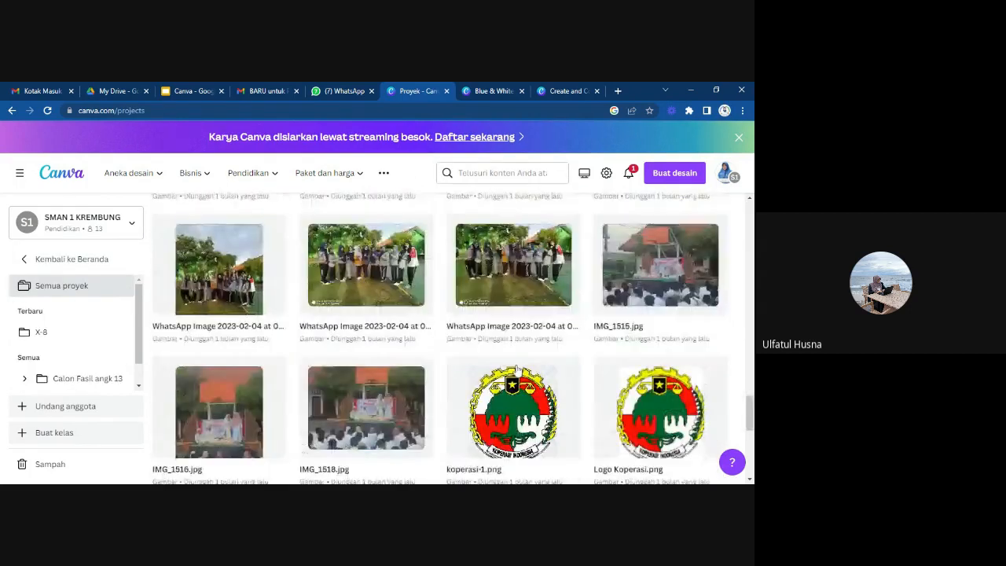
scroll(518, 370, up, 20)
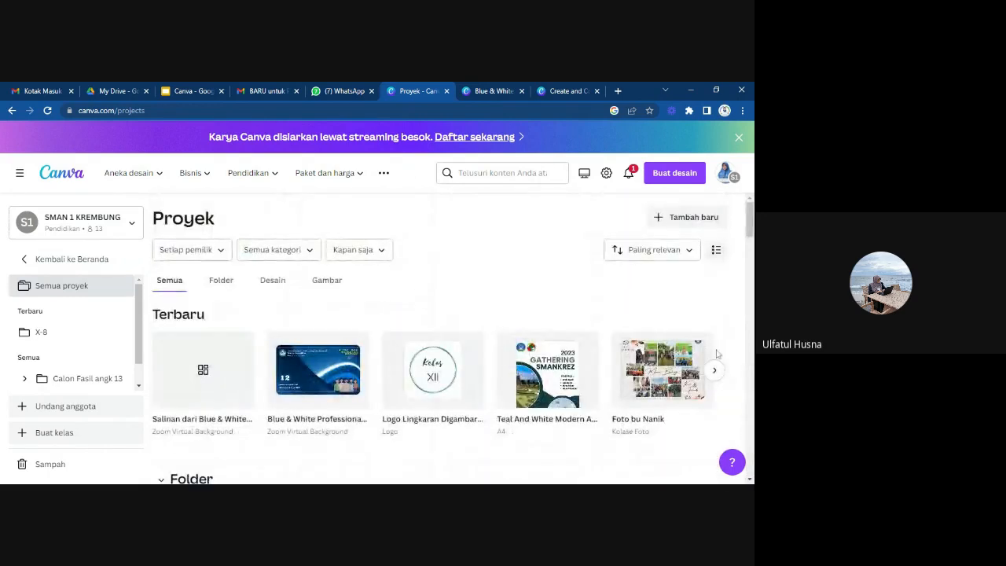
scroll(708, 364, down, 3)
scroll(708, 363, up, 3)
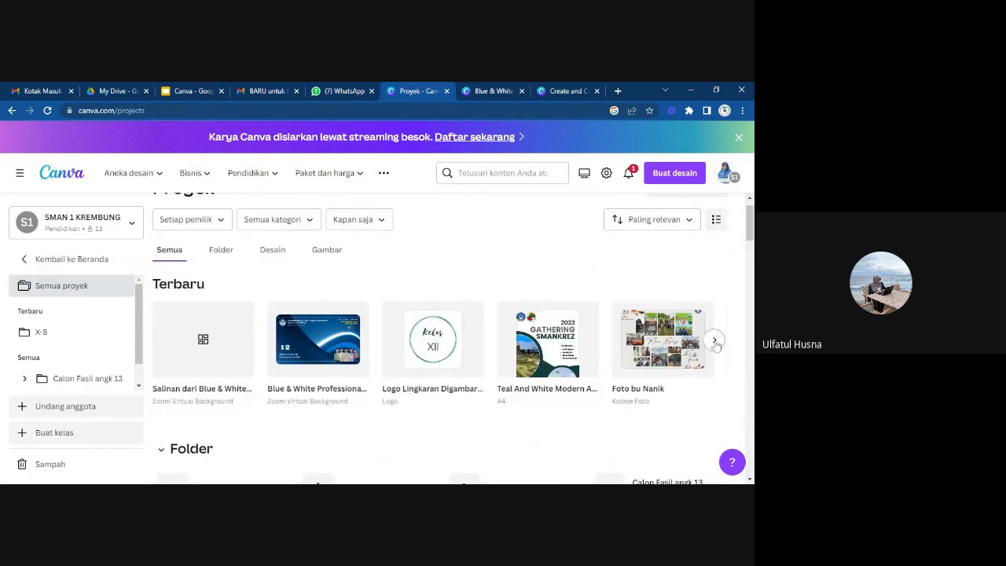
scroll(665, 374, up, 1)
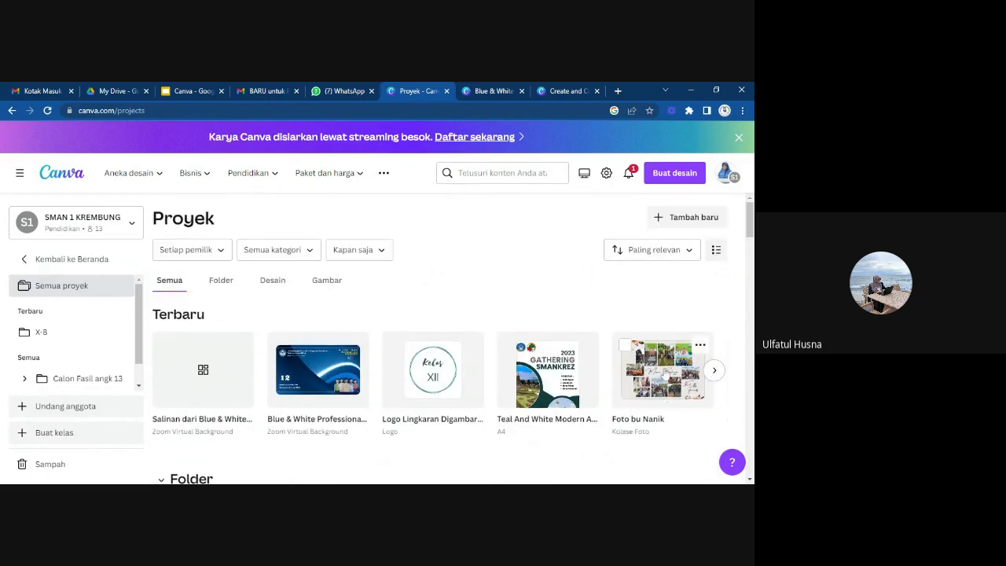
scroll(665, 374, down, 5)
scroll(665, 374, down, 2)
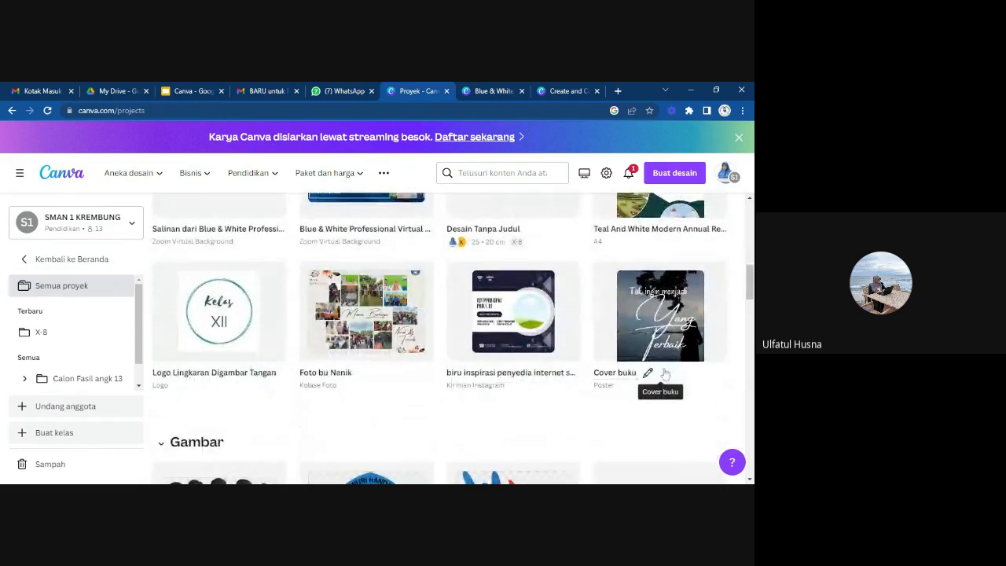
scroll(665, 374, up, 1)
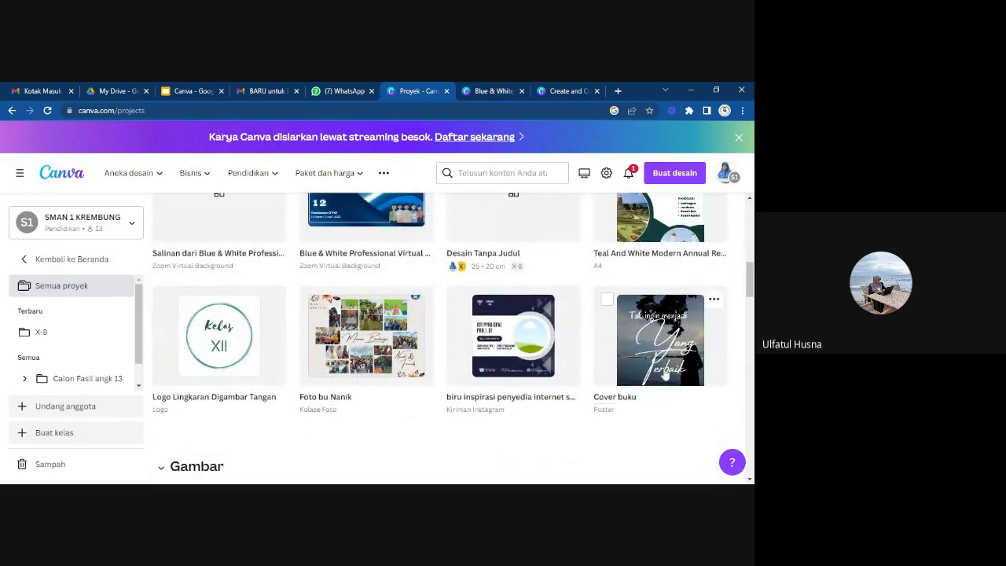
scroll(665, 374, down, 2)
scroll(665, 374, down, 2)
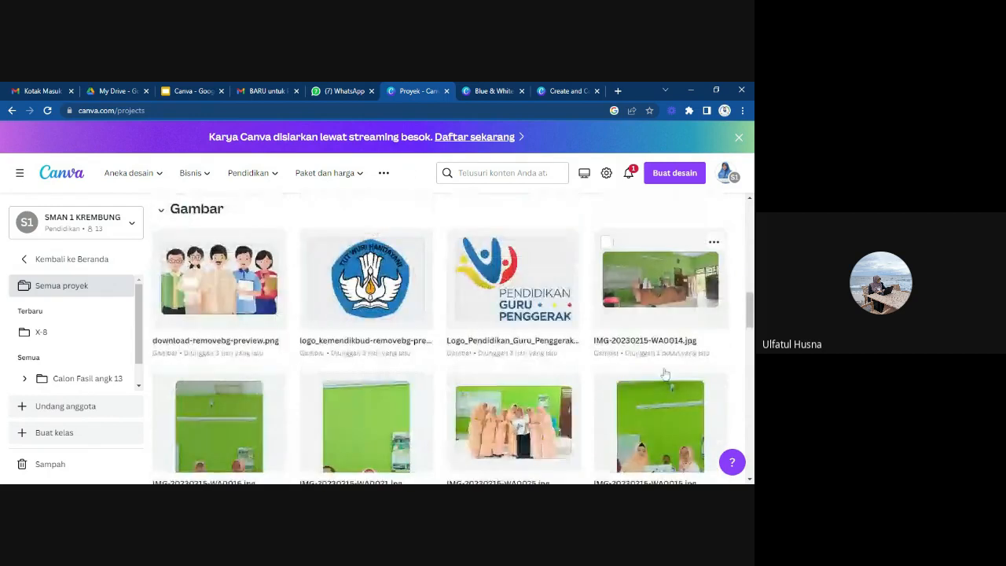
scroll(664, 374, up, 5)
scroll(665, 374, up, 1)
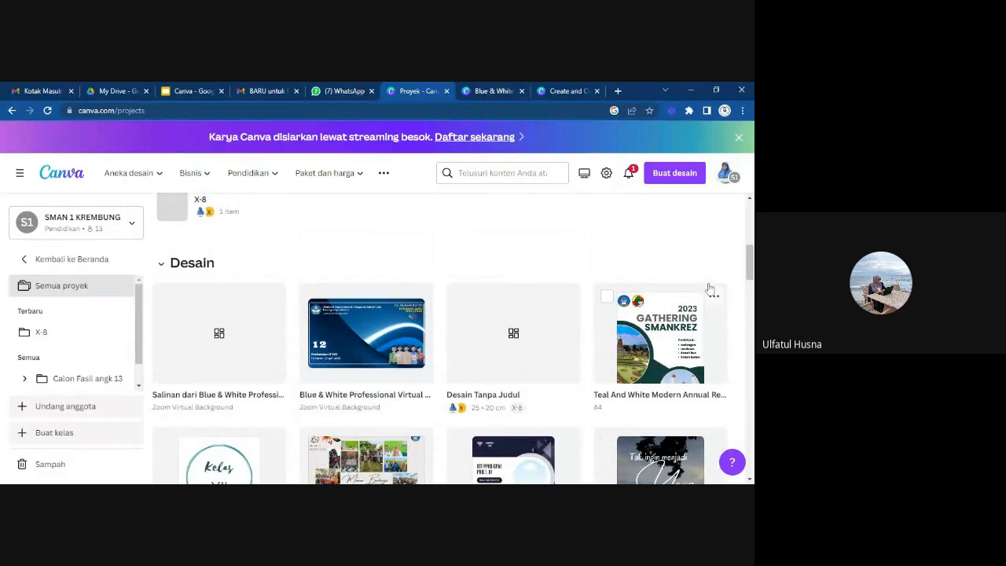
Collapse the Desain section of the Proyek page and look over the uploaded images in the Gambar section.
click(161, 263)
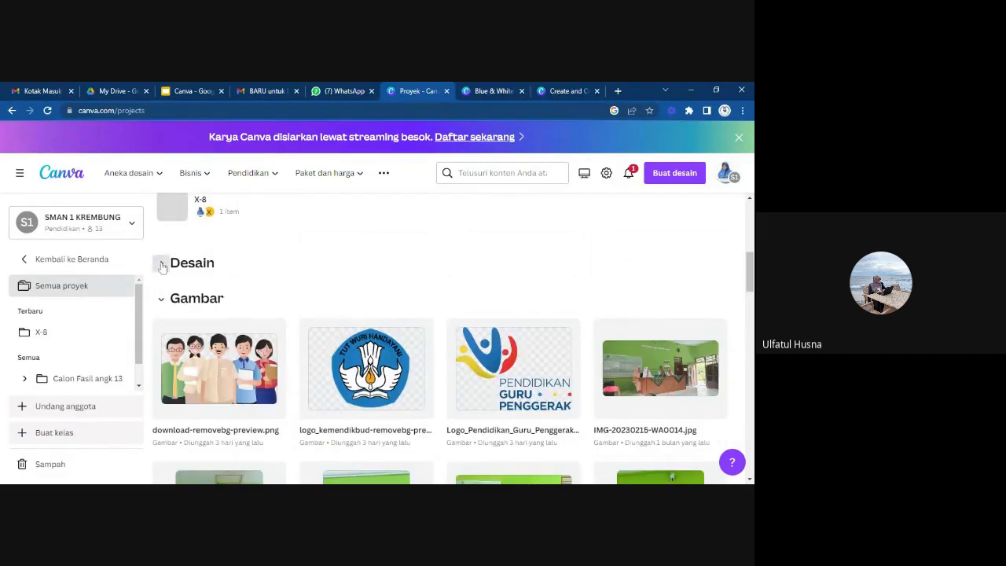
scroll(514, 401, down, 2)
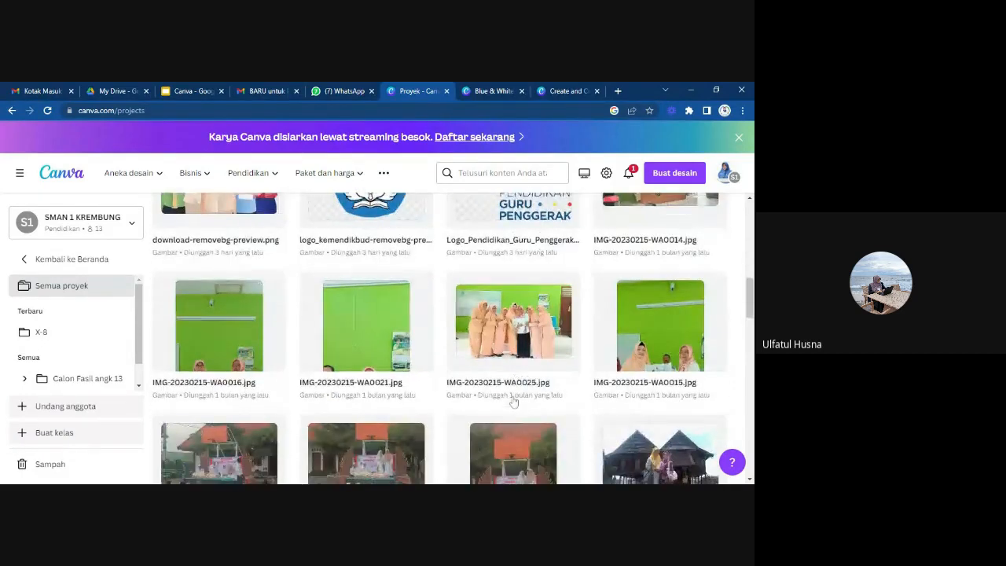
scroll(515, 401, up, 4)
scroll(514, 399, up, 3)
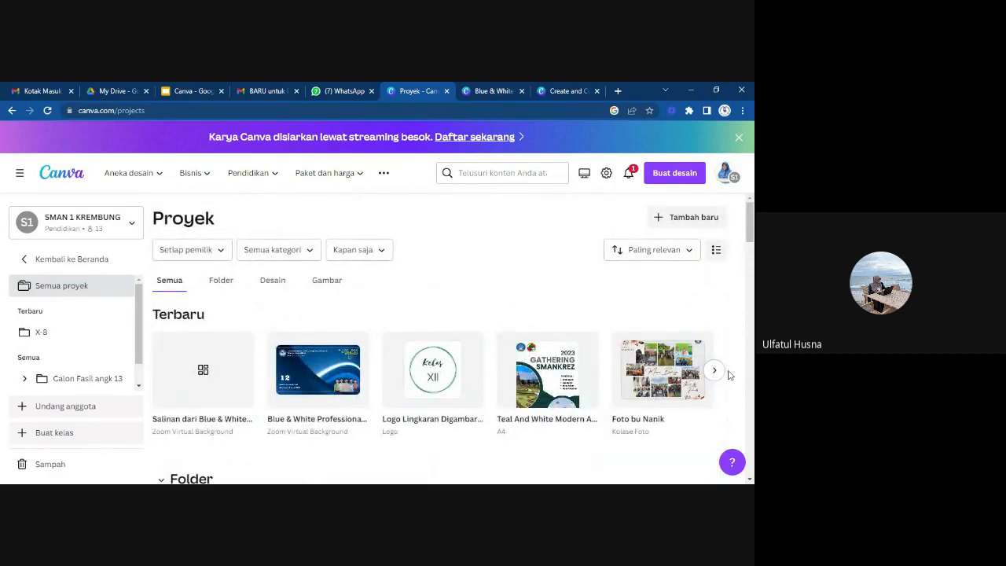
Look through the remaining Terbaru designs and the folders, and briefly open the photo collage design before closing it.
click(716, 371)
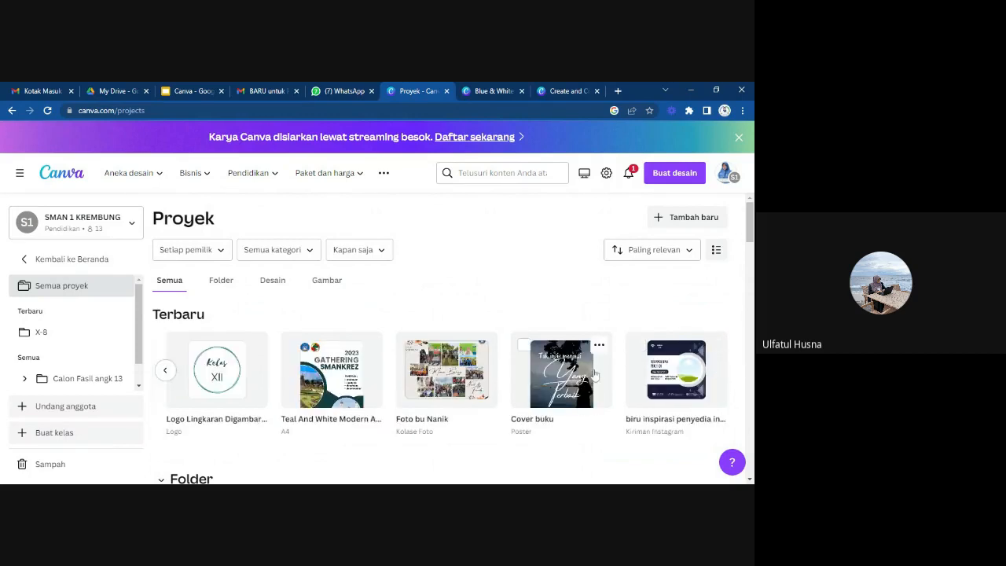
scroll(594, 374, down, 3)
scroll(594, 374, up, 1)
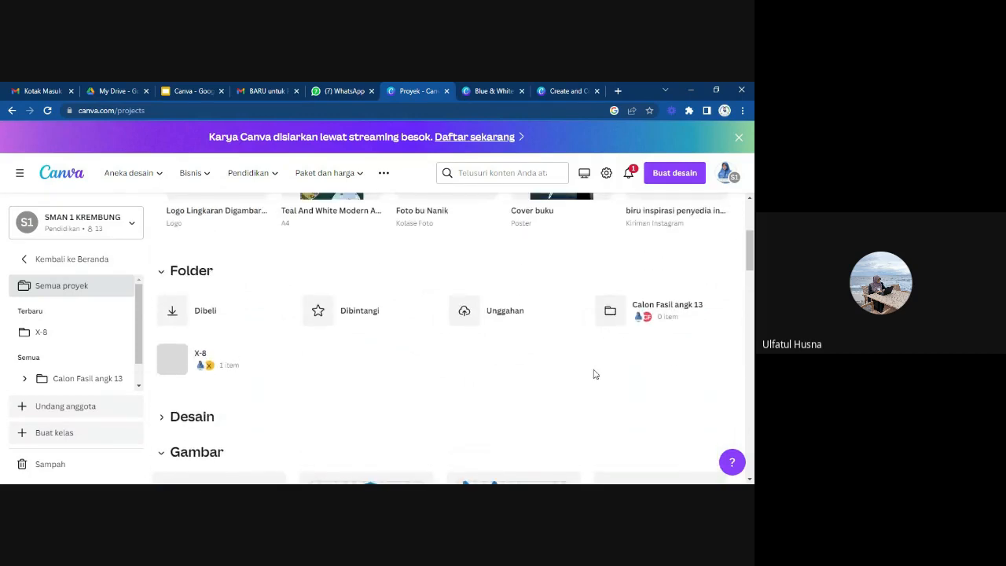
scroll(594, 374, down, 1)
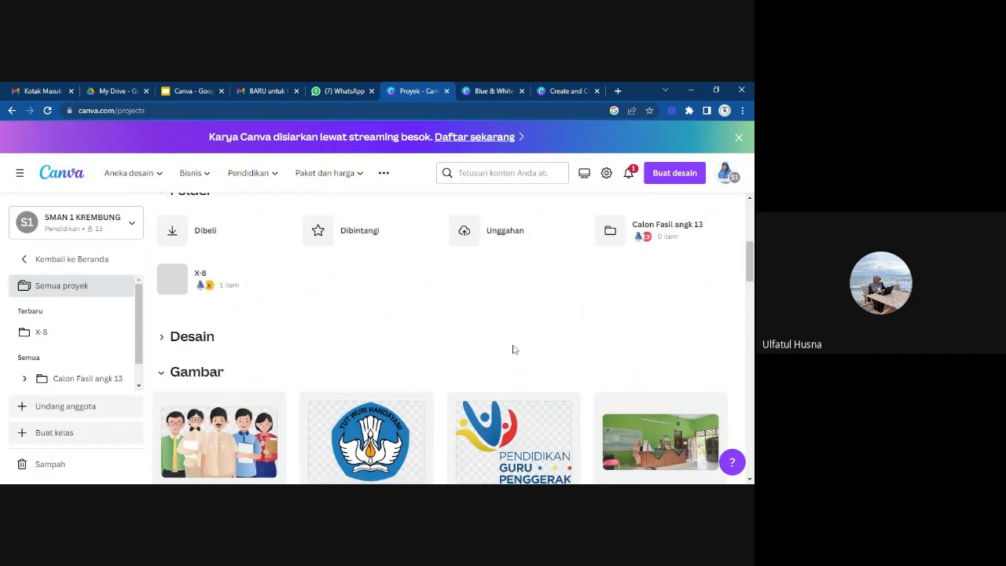
scroll(459, 370, up, 4)
click(459, 371)
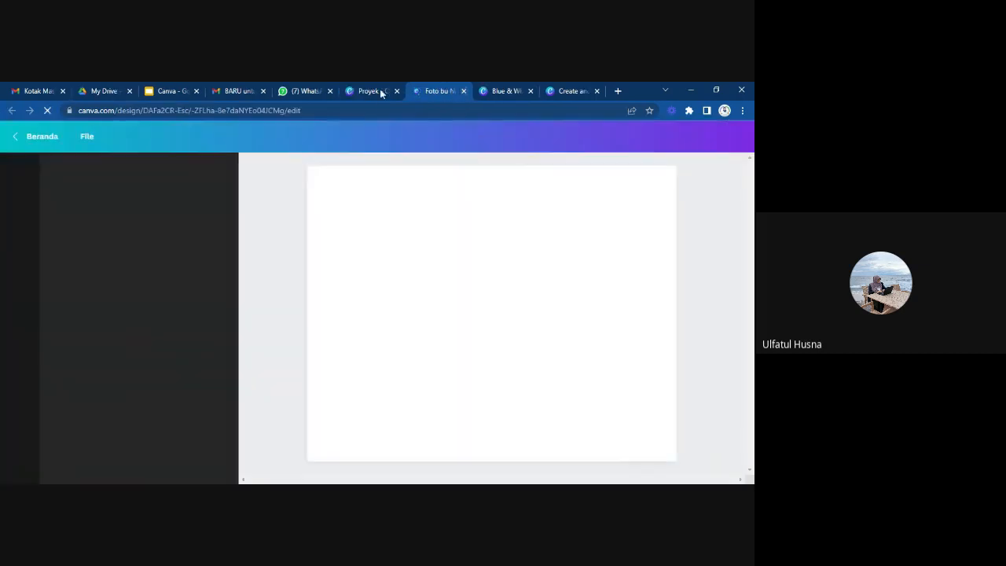
key(ctrl+w)
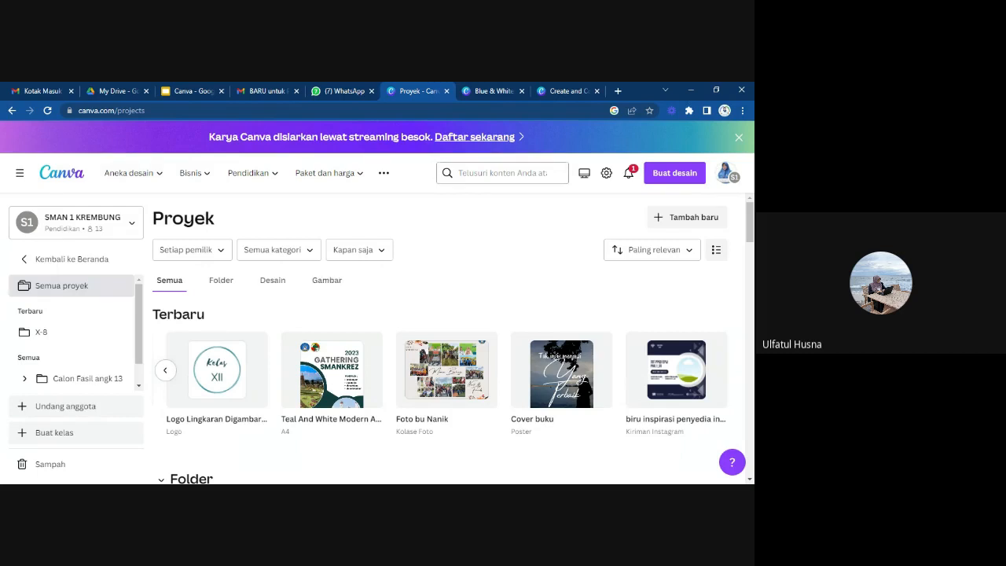
Compare the template and project search scopes, and search the projects for "video".
click(493, 173)
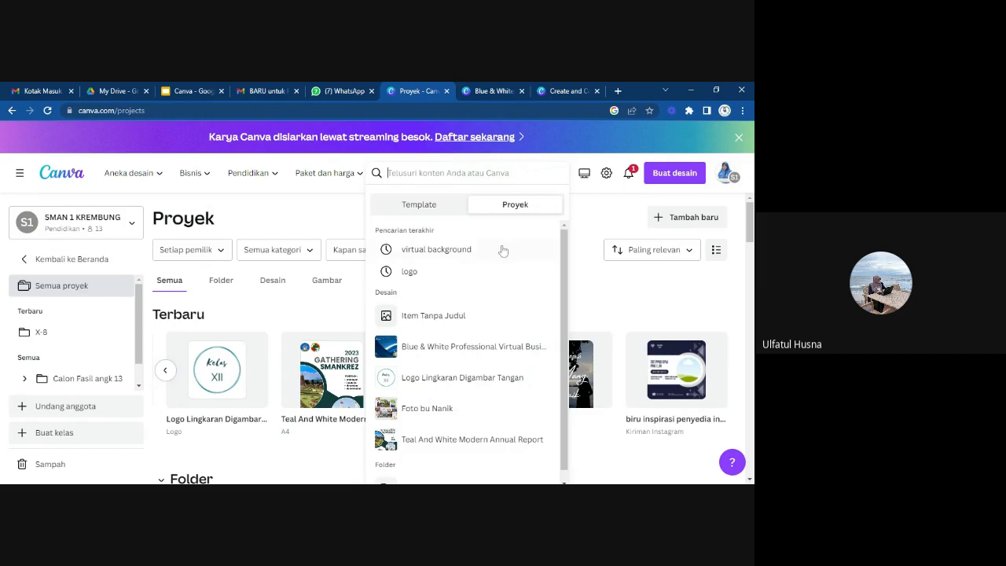
click(416, 205)
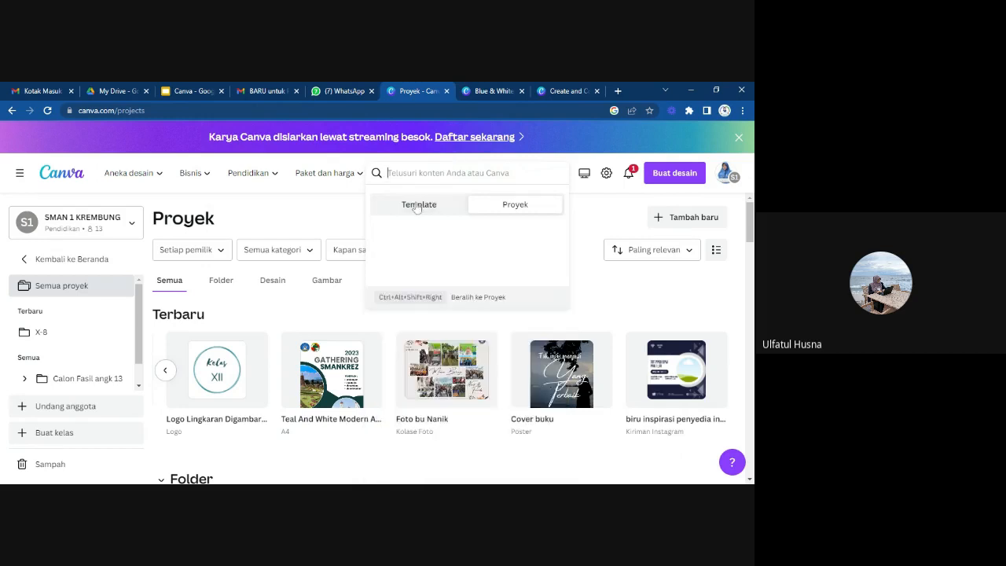
click(509, 212)
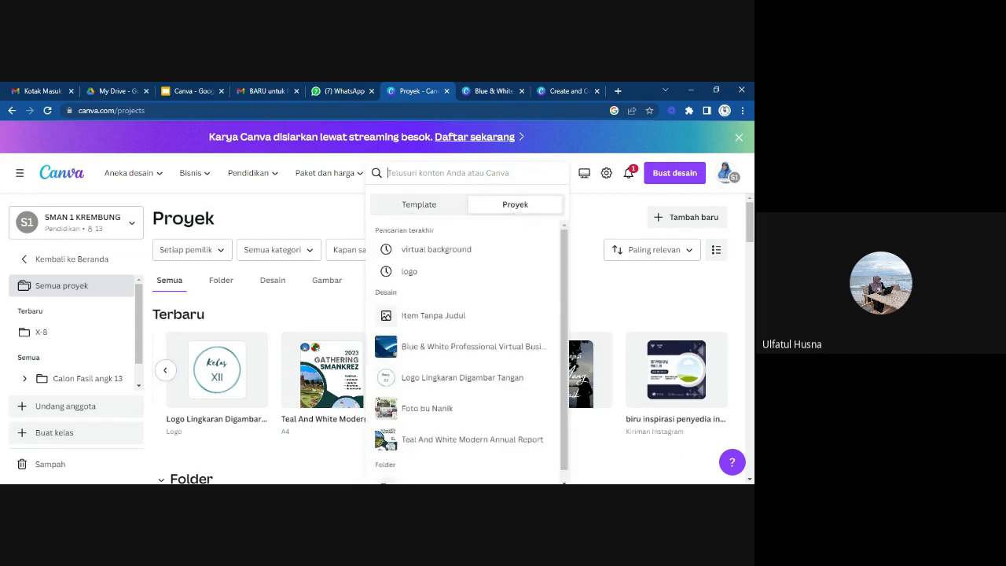
text(video)
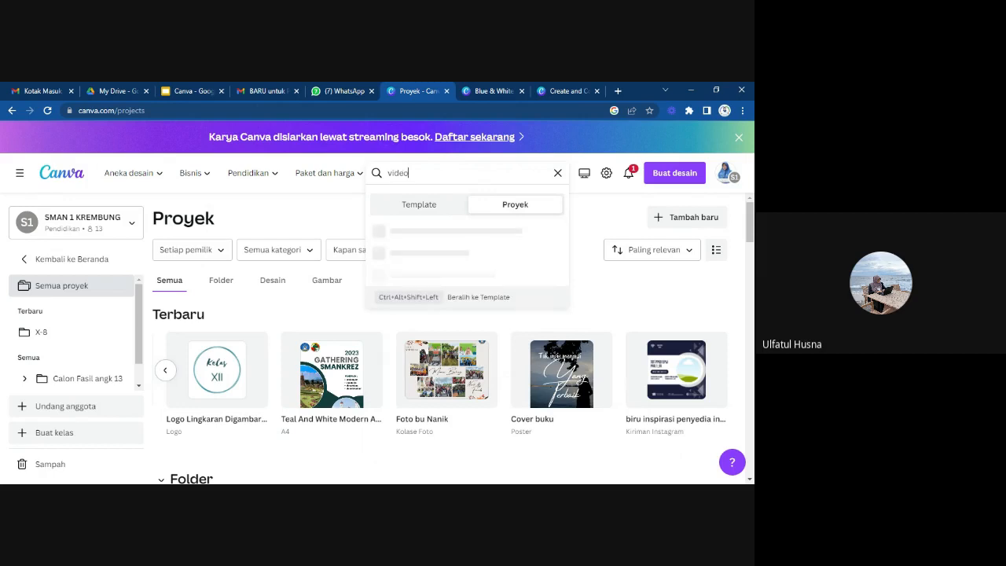
key(Return)
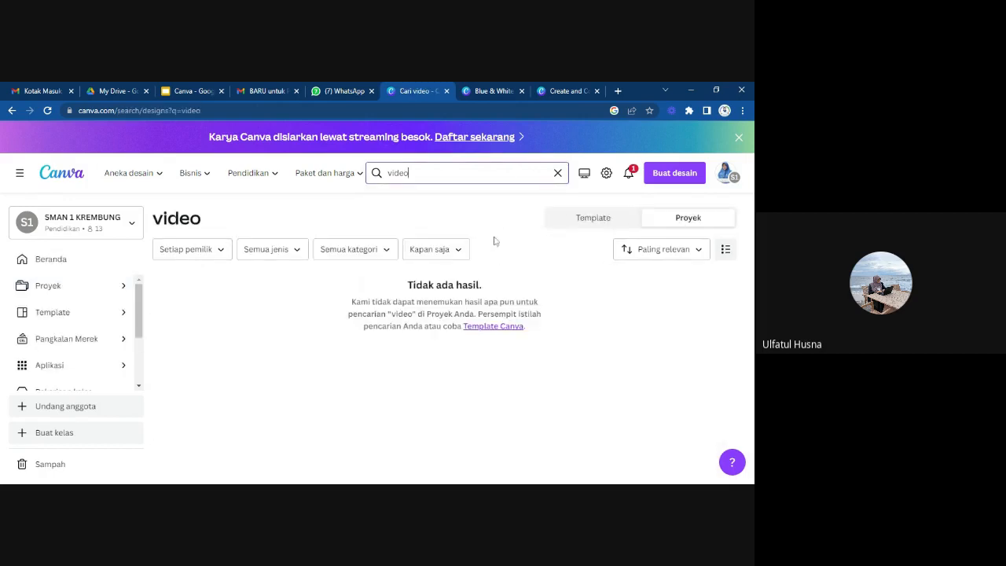
Switch the "video" search to template results and look through the available video templates.
click(589, 220)
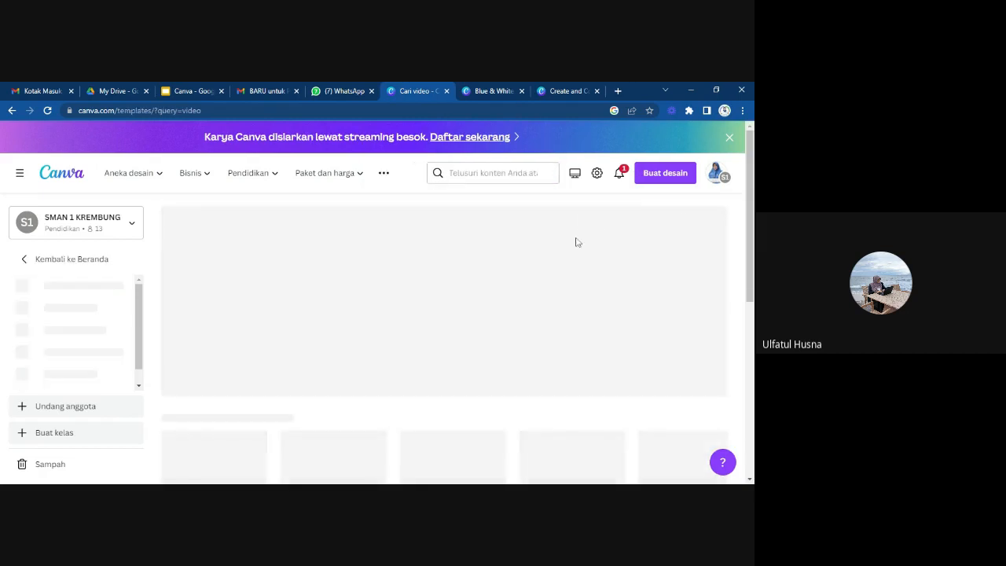
scroll(515, 355, down, 5)
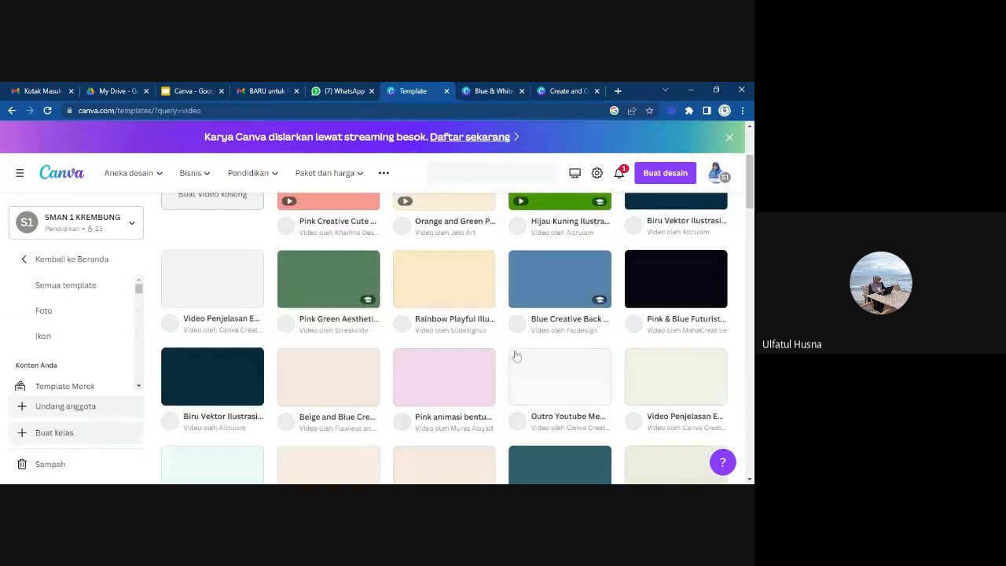
scroll(515, 357, up, 3)
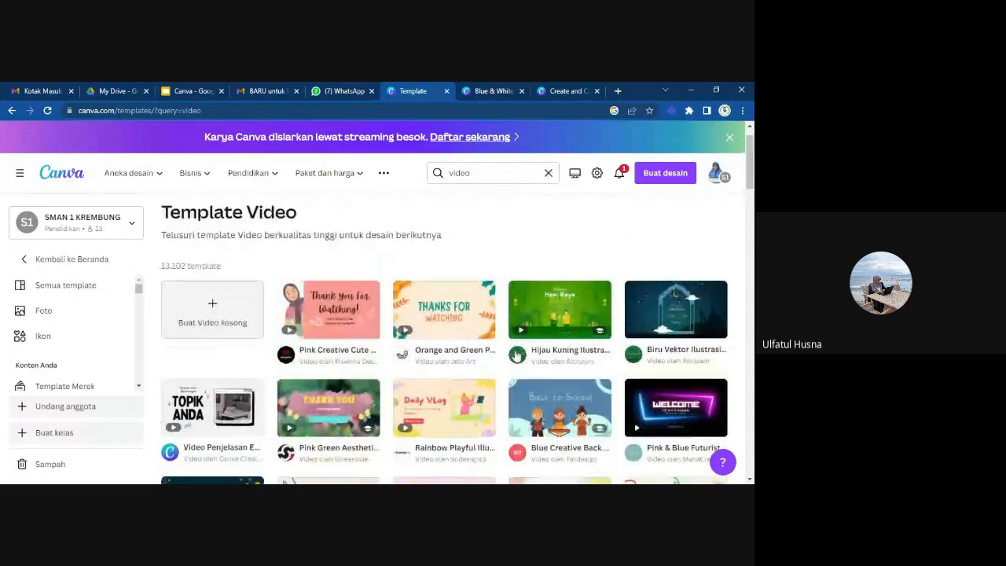
scroll(515, 355, down, 2)
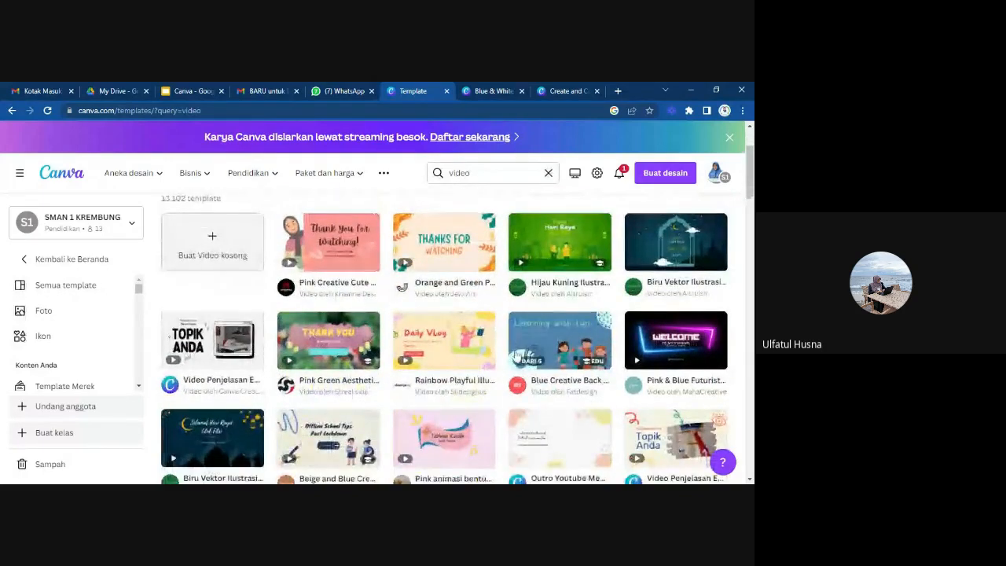
scroll(515, 355, down, 1)
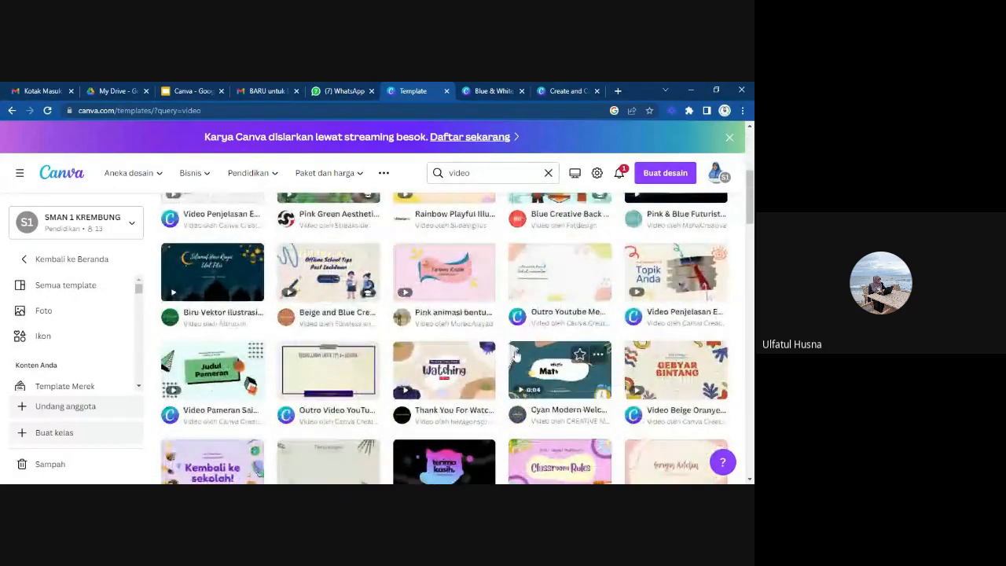
scroll(516, 355, down, 1)
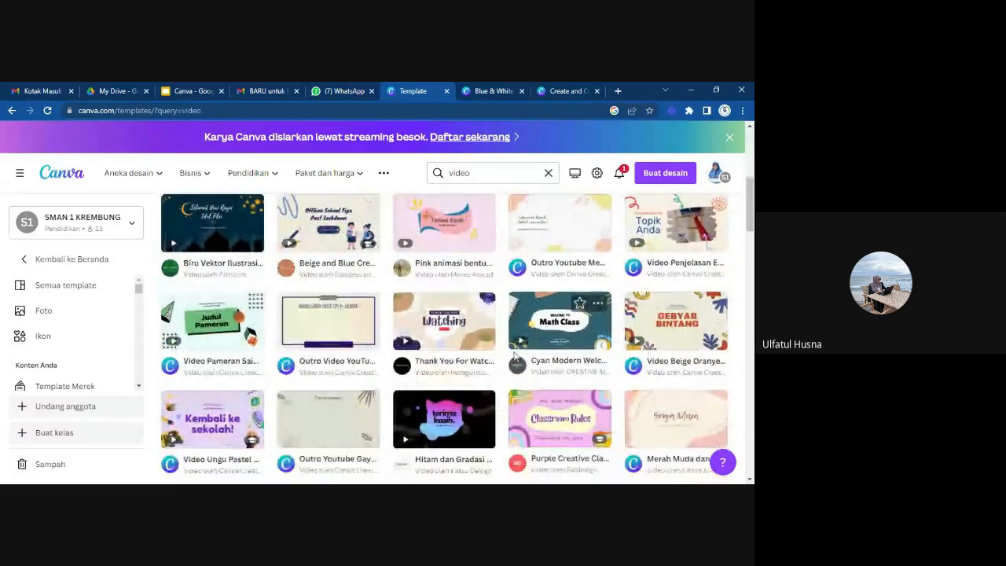
scroll(548, 385, down, 4)
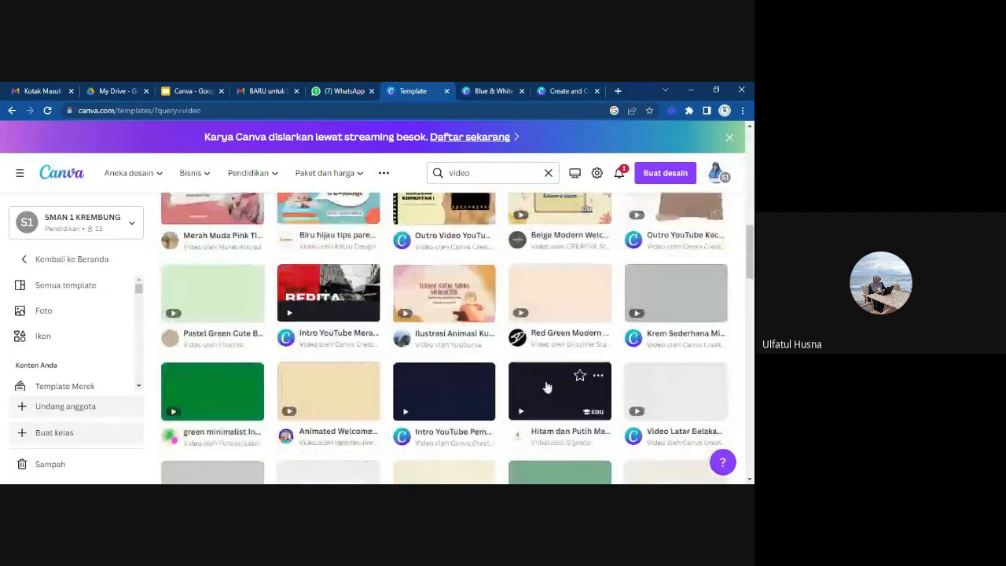
scroll(548, 385, up, 1)
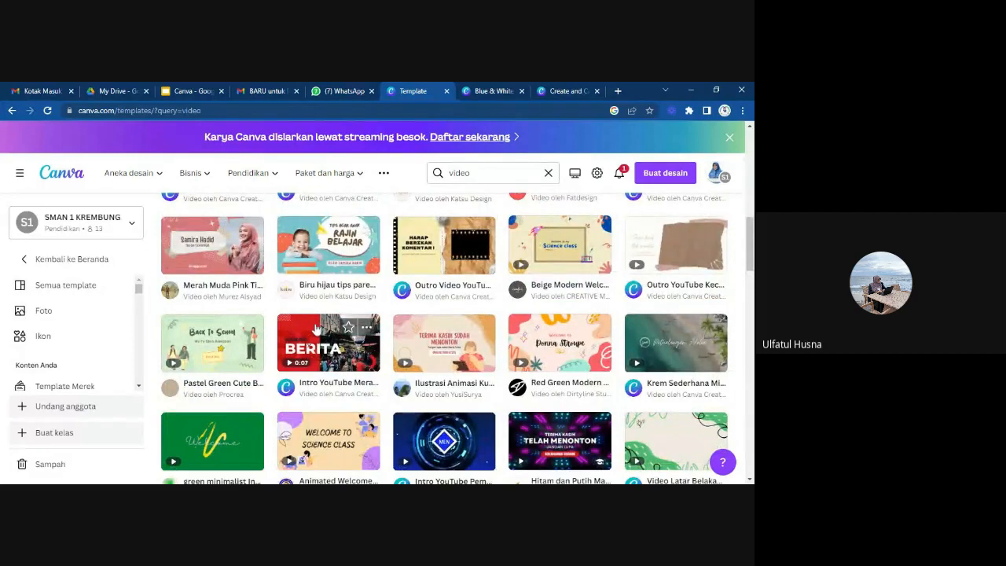
scroll(502, 355, down, 1)
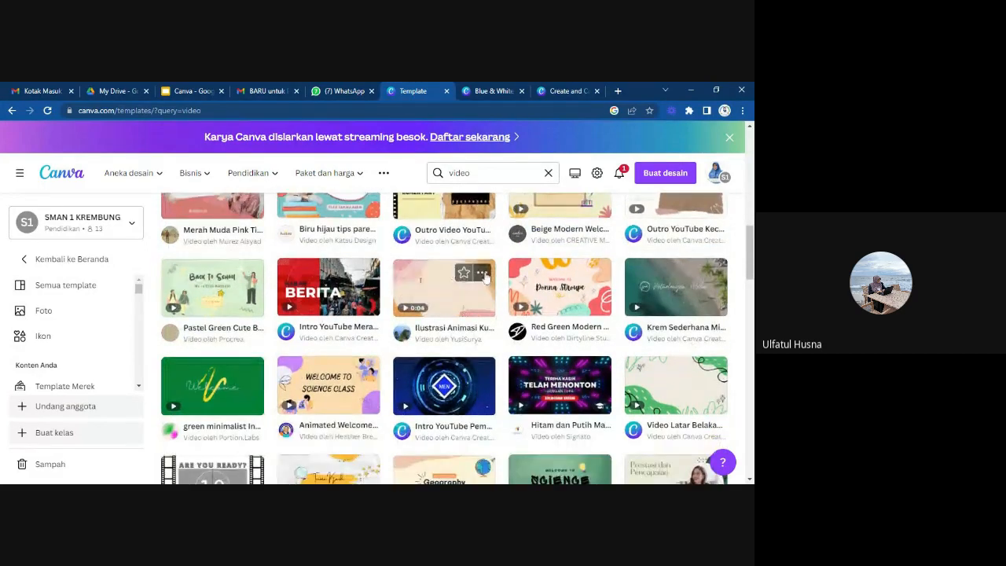
scroll(501, 355, down, 2)
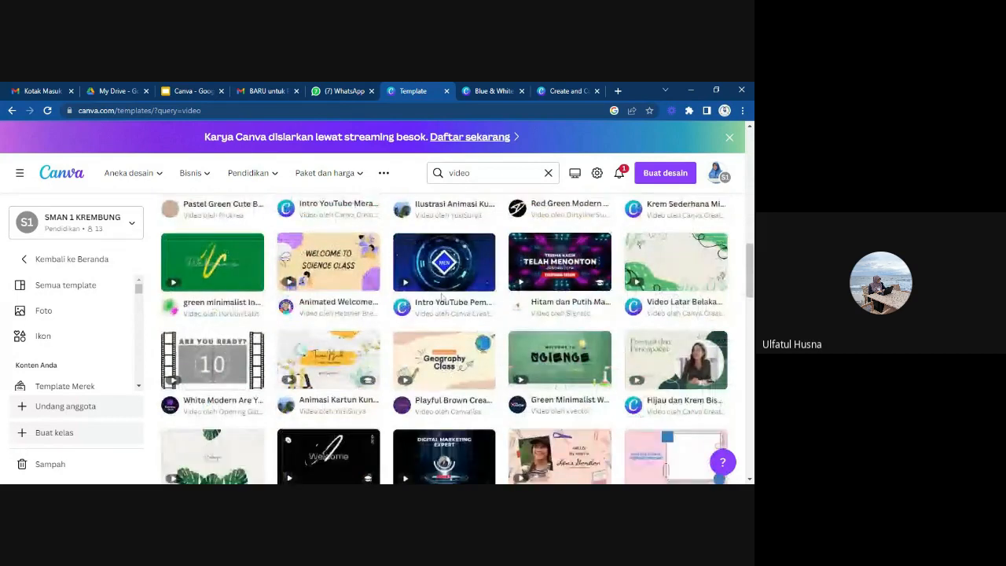
scroll(454, 354, down, 3)
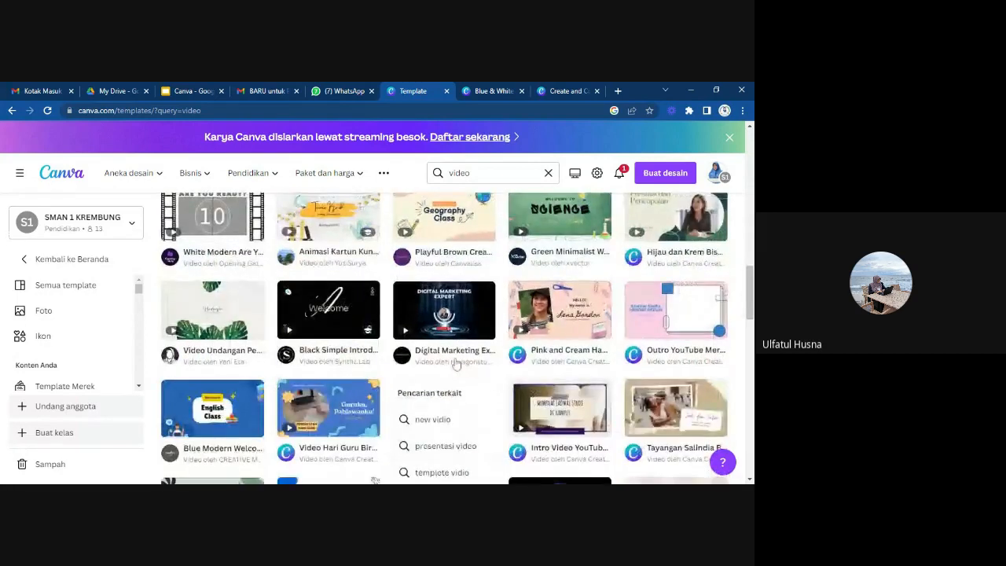
scroll(456, 364, up, 2)
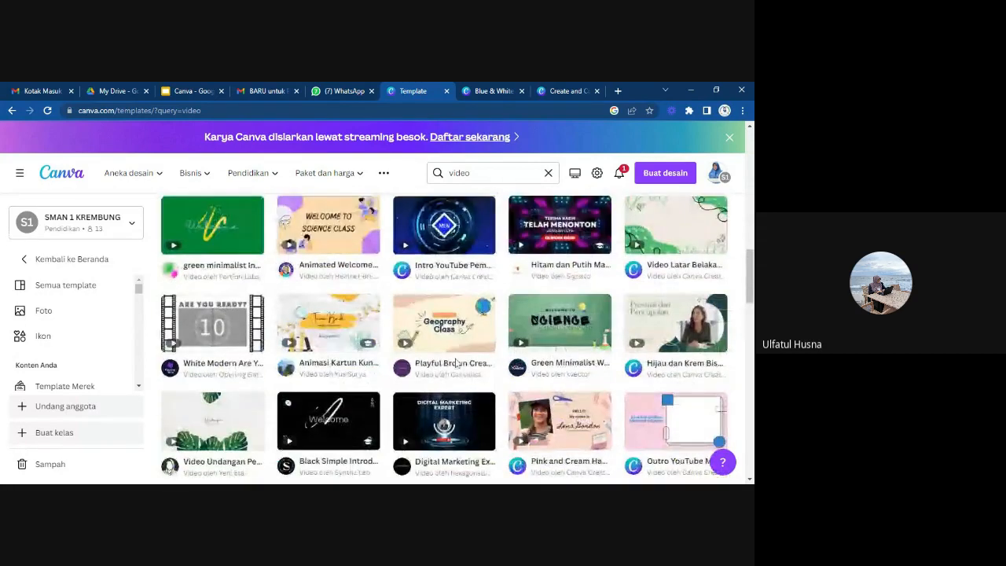
scroll(455, 363, down, 2)
scroll(456, 364, down, 2)
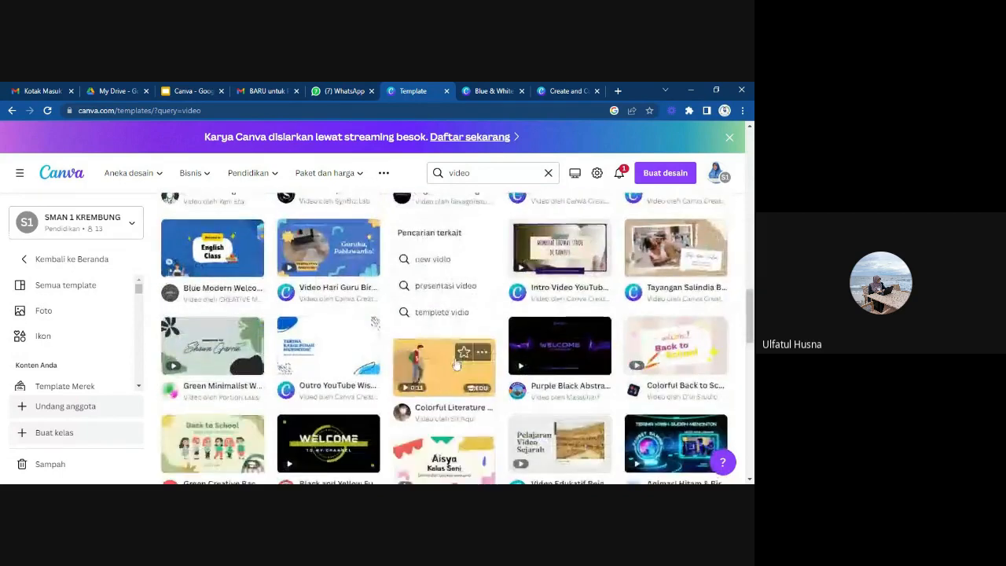
scroll(455, 364, up, 4)
scroll(455, 364, up, 10)
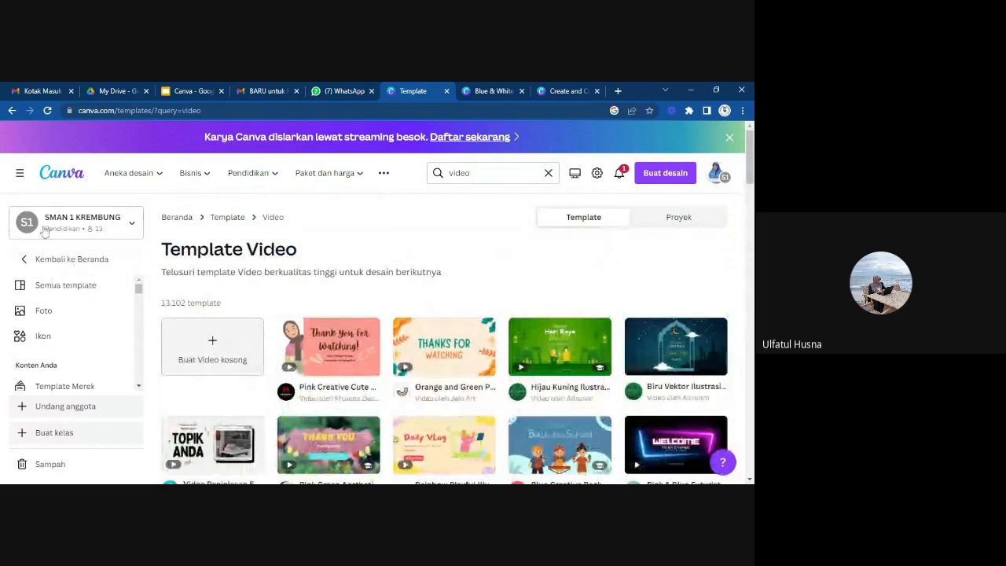
Look over the template side menu, hide it to view the video templates at full width, and show it again.
scroll(57, 313, down, 5)
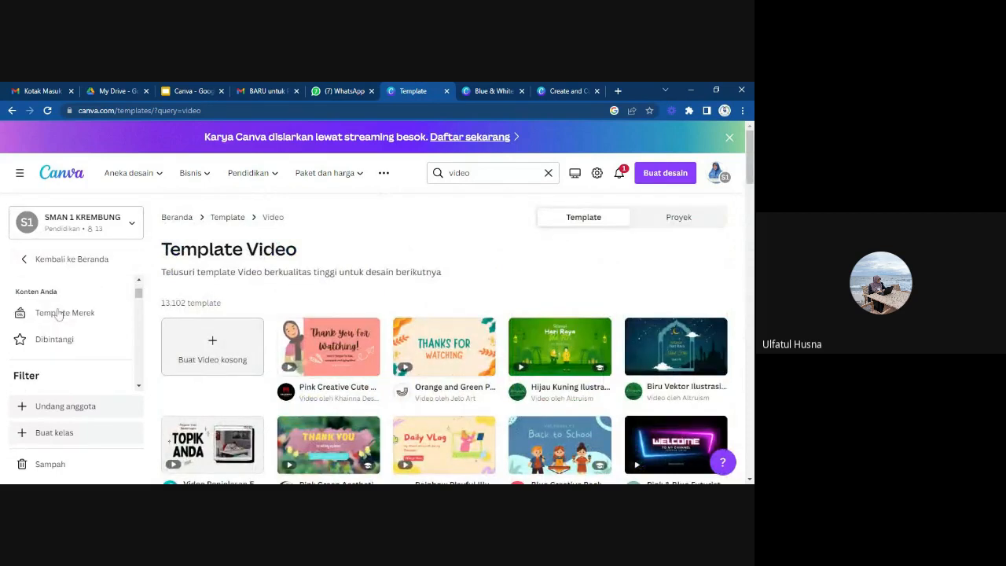
scroll(57, 314, up, 5)
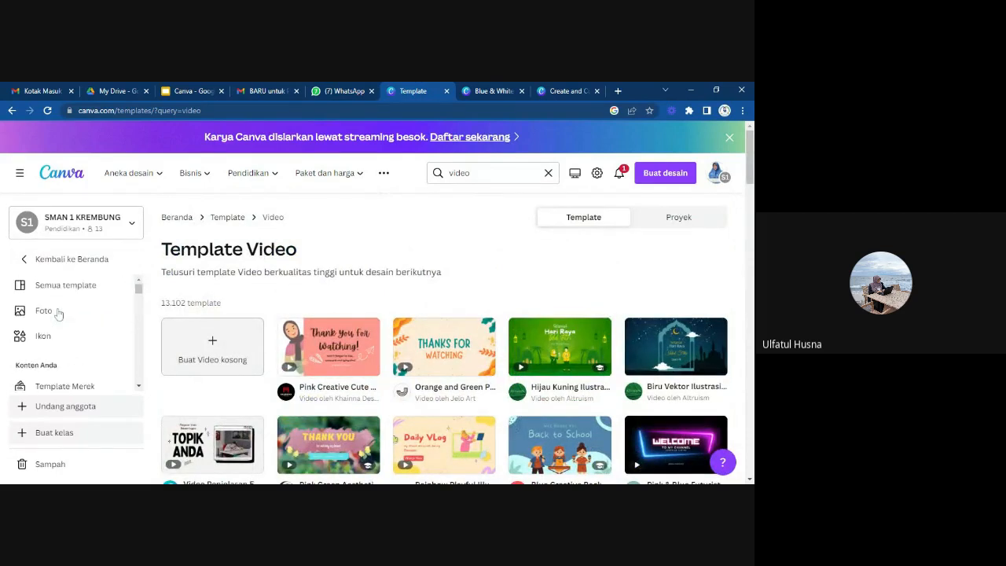
click(19, 173)
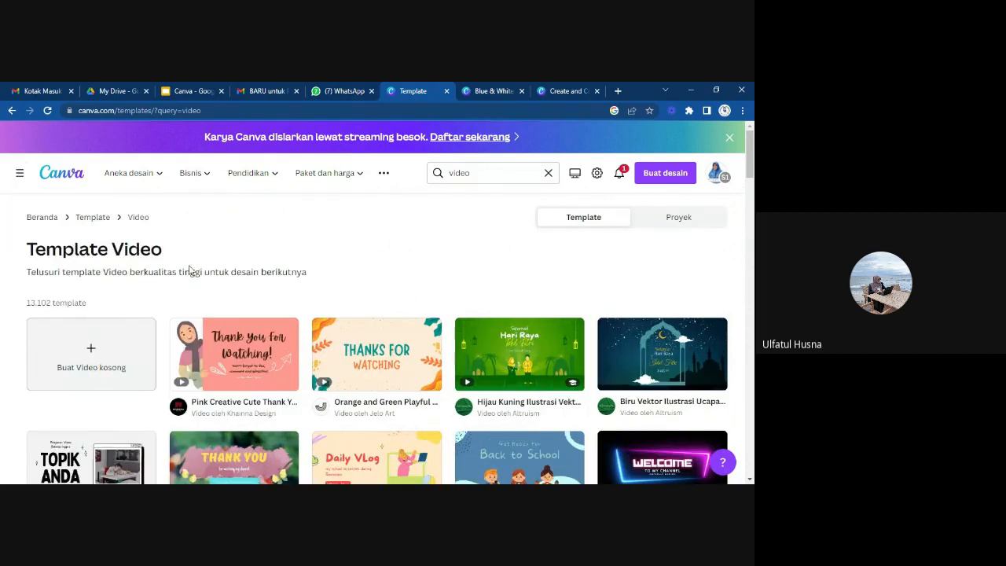
scroll(419, 360, down, 1)
scroll(419, 361, down, 3)
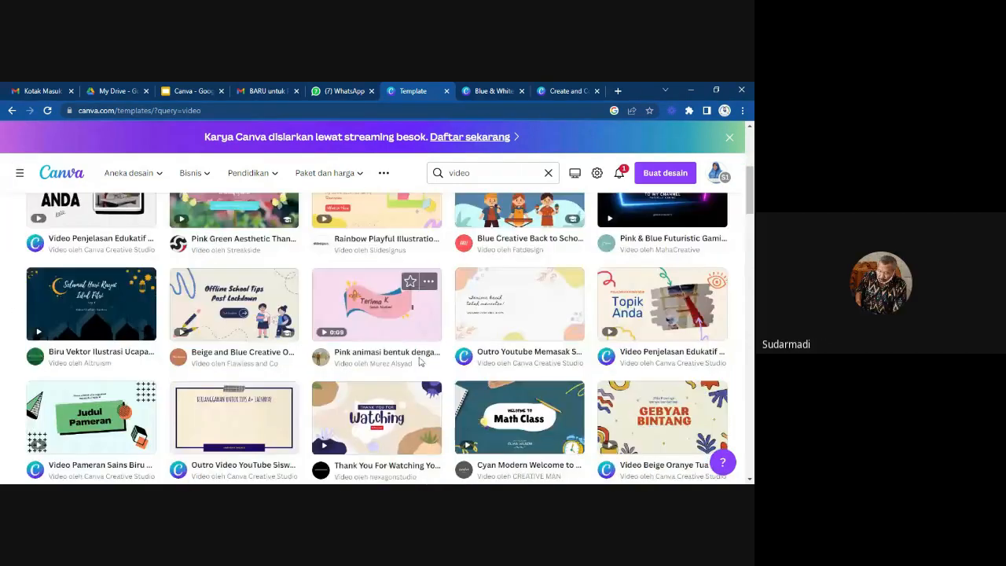
scroll(141, 272, up, 5)
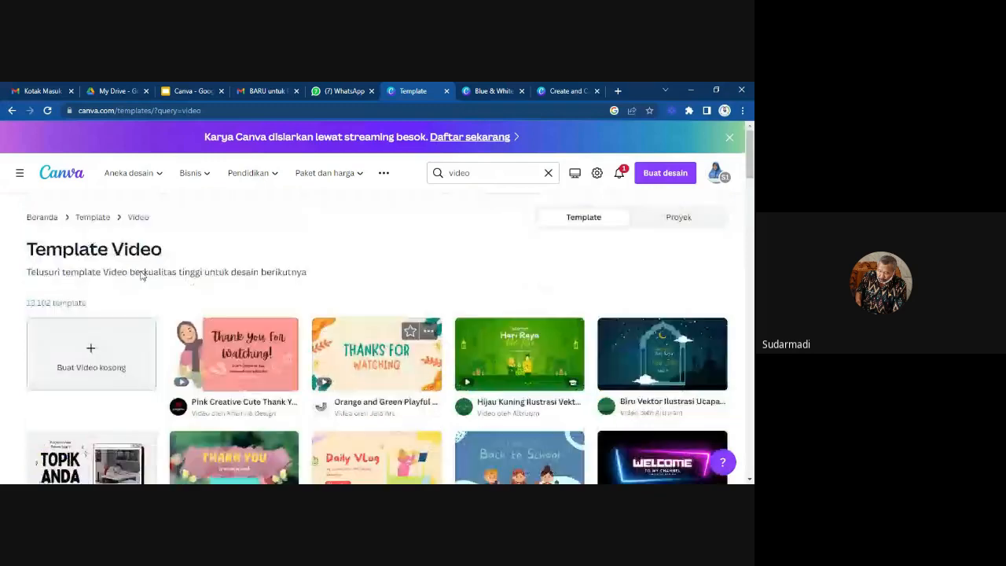
click(19, 172)
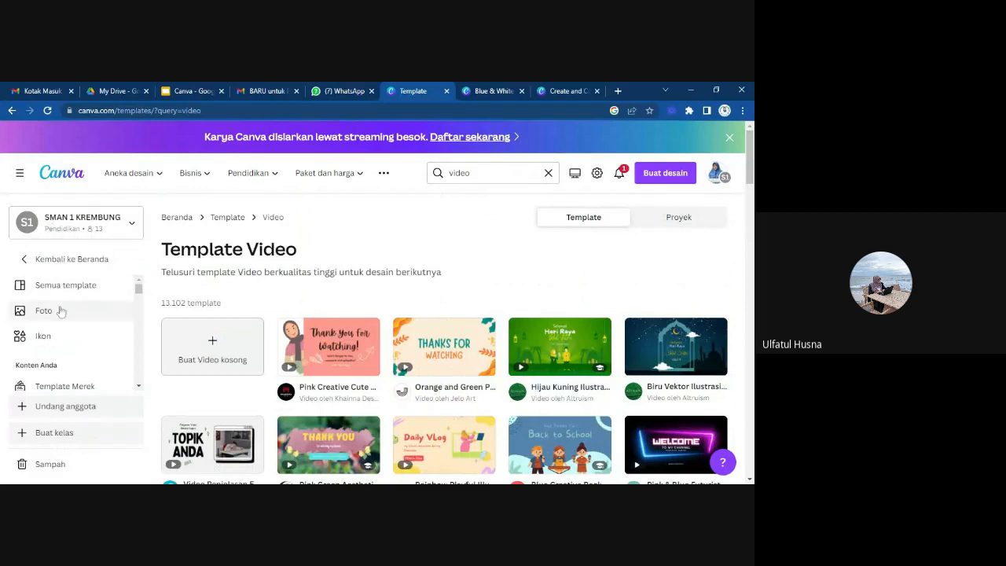
scroll(67, 322, down, 3)
scroll(74, 324, up, 3)
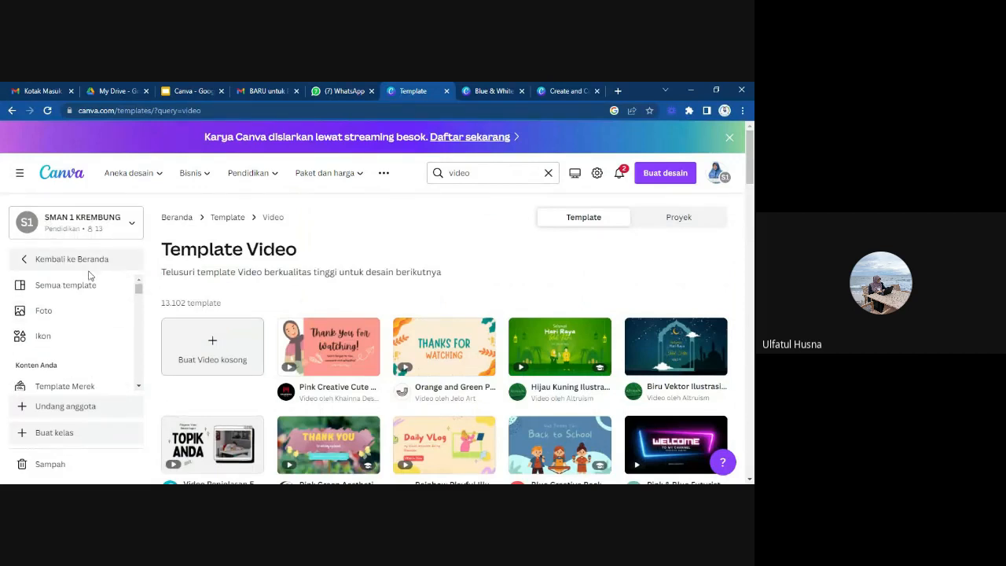
Return to the home page, show the Presentasi category, and examine its presentation formats and template sections.
click(31, 264)
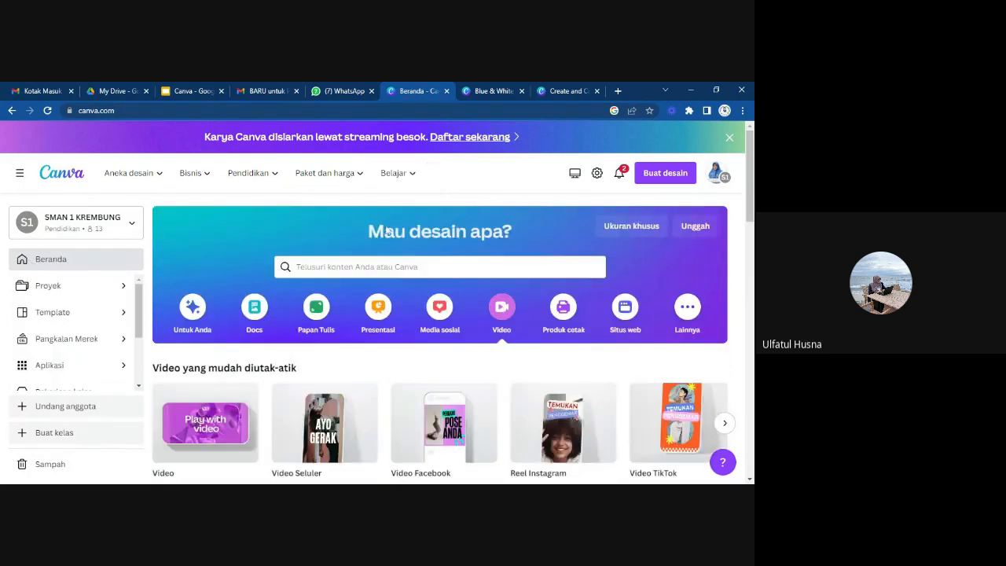
click(375, 312)
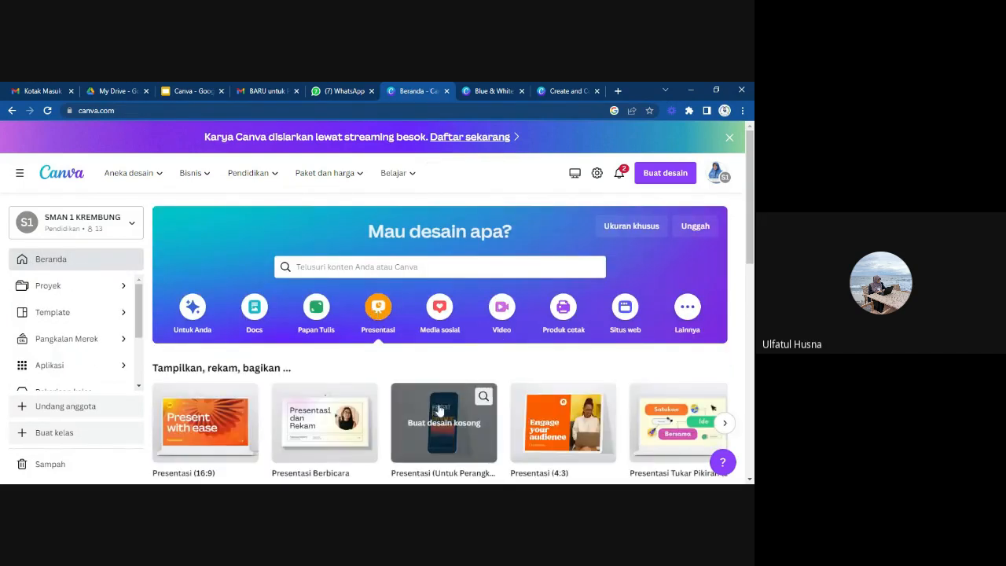
scroll(439, 409, down, 5)
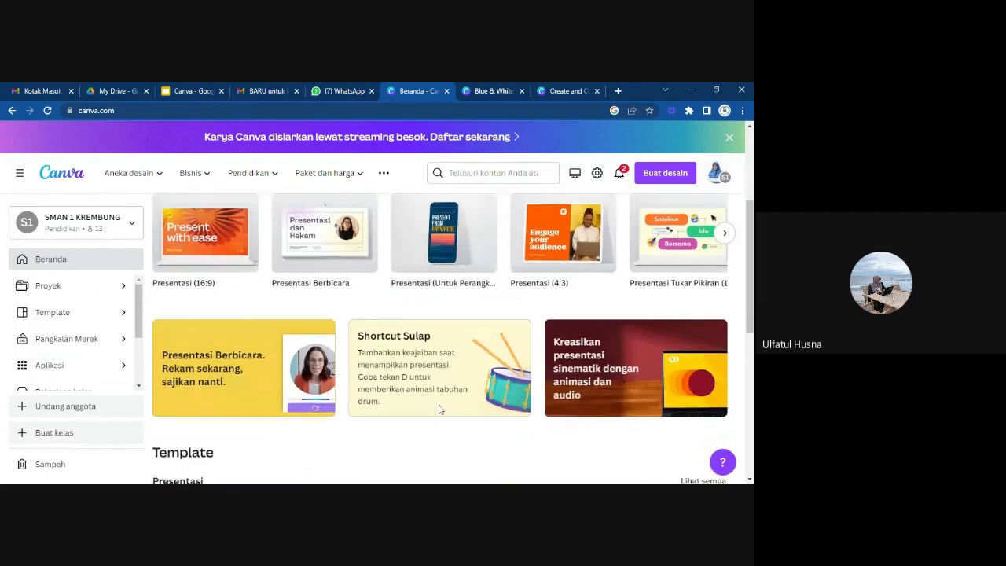
scroll(439, 409, down, 1)
scroll(439, 410, up, 5)
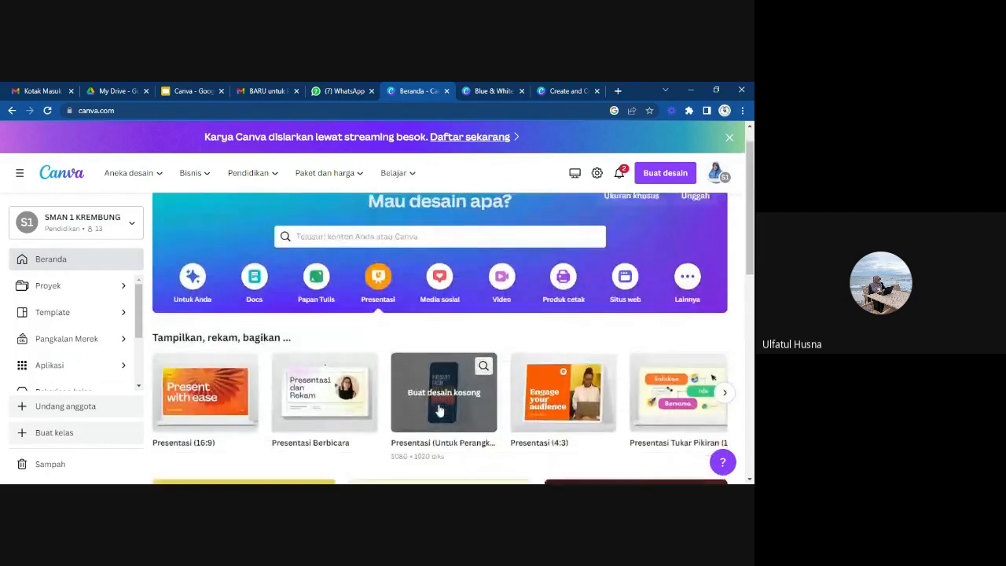
scroll(439, 410, down, 7)
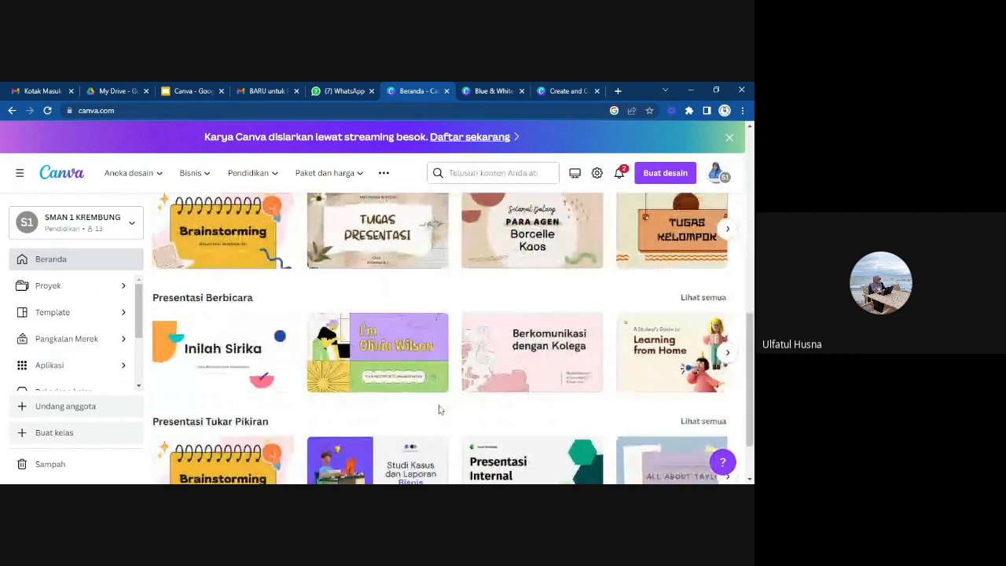
scroll(439, 409, down, 2)
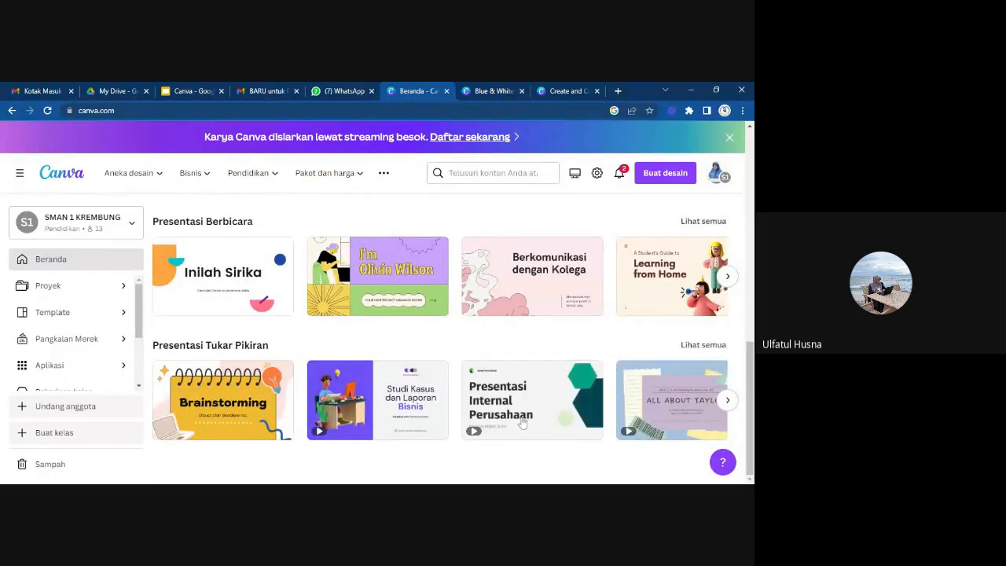
Show all templates of the Presentasi section and look over them.
scroll(522, 423, up, 2)
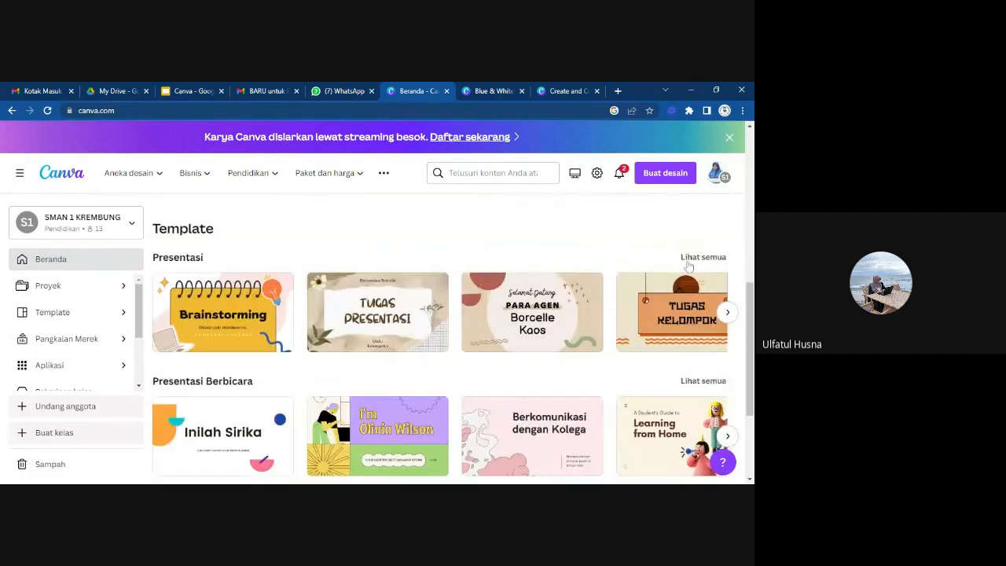
click(705, 257)
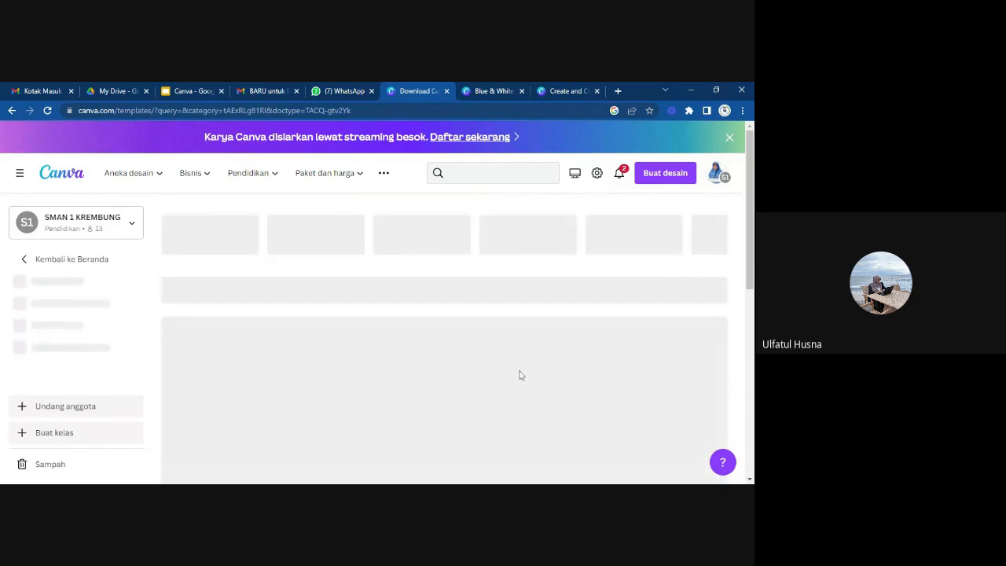
scroll(461, 353, down, 3)
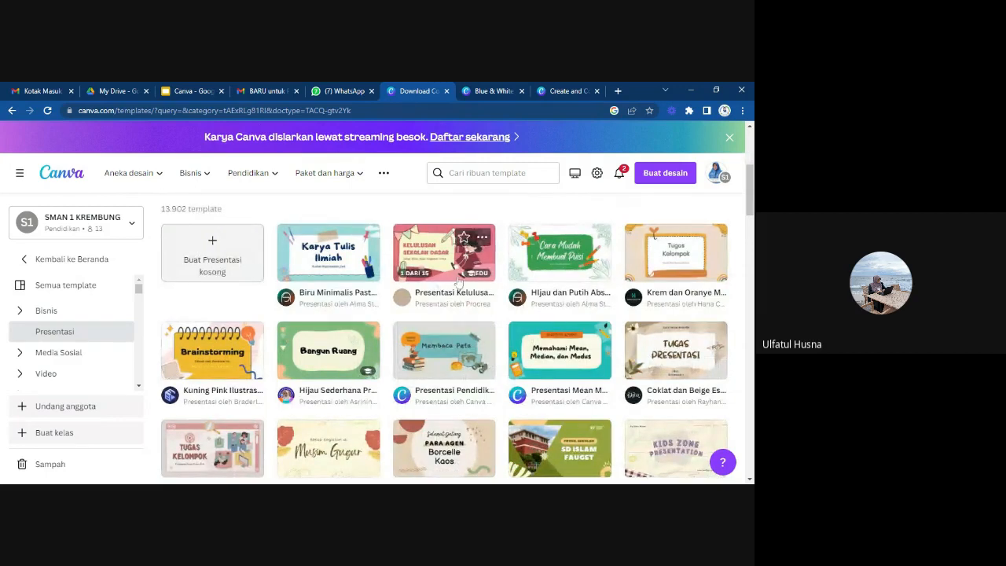
Open the pastel "Presentasi Kelulusan Sekolah Dasar" template from the Presentasi templates and start customizing it as a new design.
scroll(479, 361, down, 2)
scroll(483, 393, up, 2)
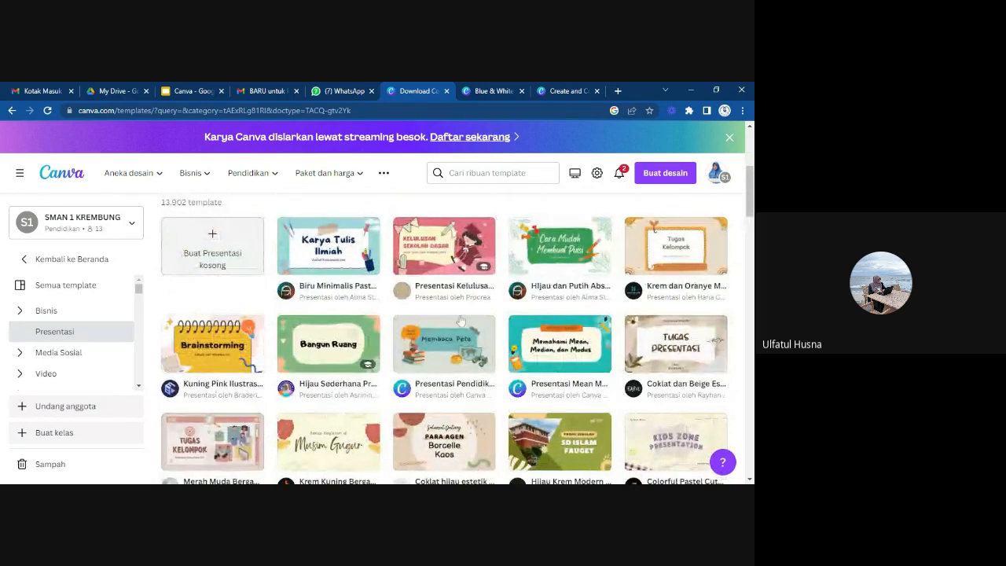
click(445, 246)
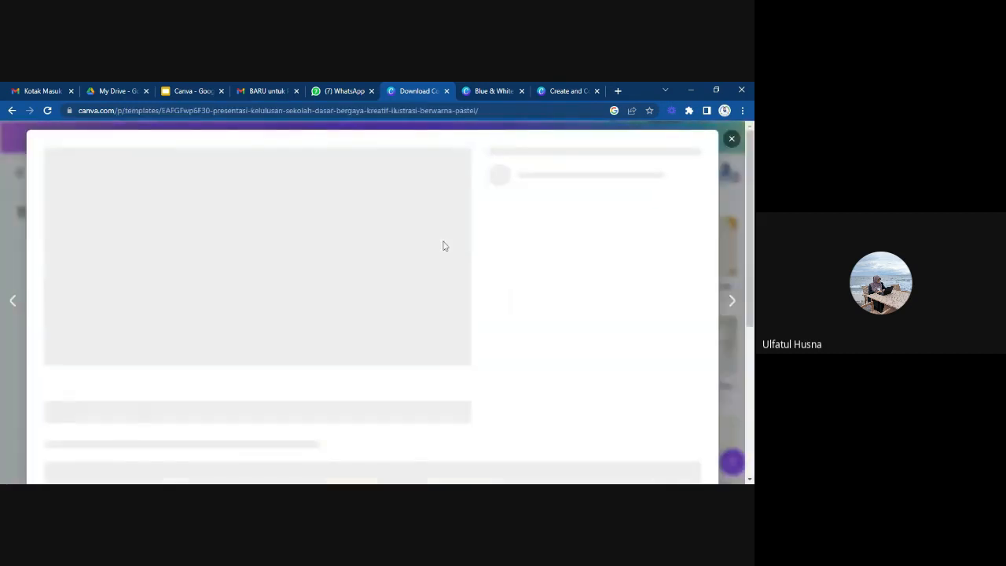
click(549, 280)
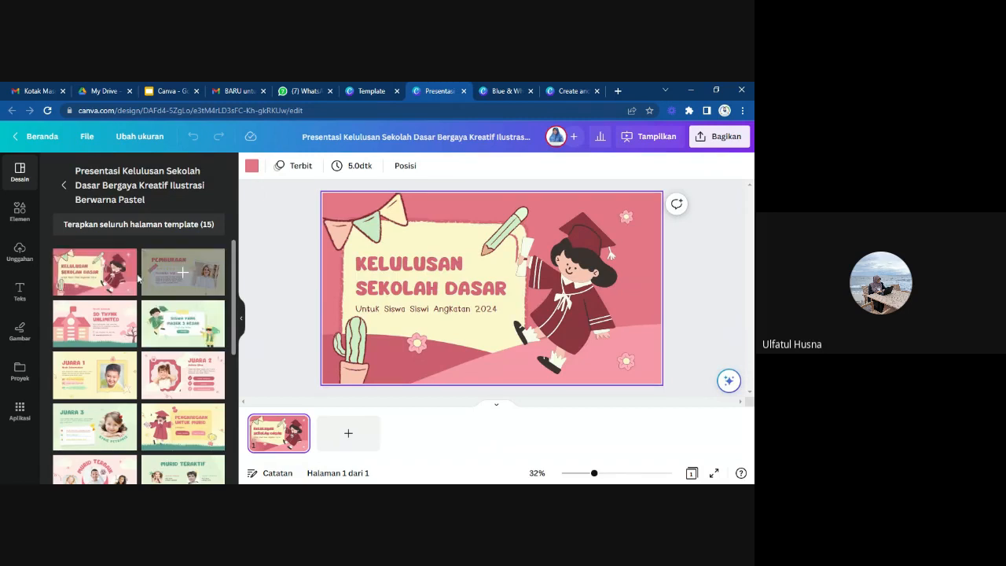
Try the template's Pembukaan layout on the page, look over its other layouts, and restore the Kelulusan Sekolah Dasar cover.
click(157, 279)
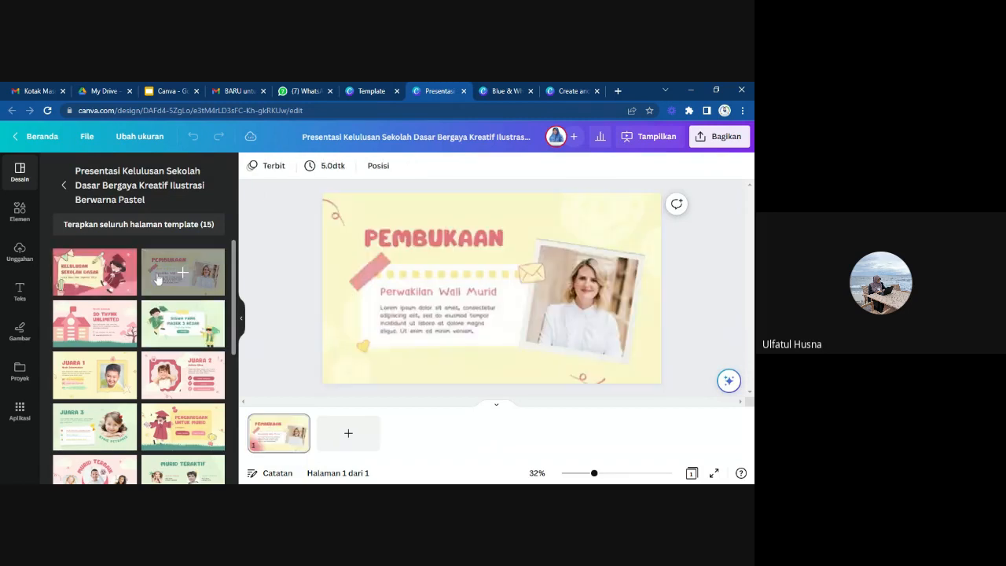
click(91, 272)
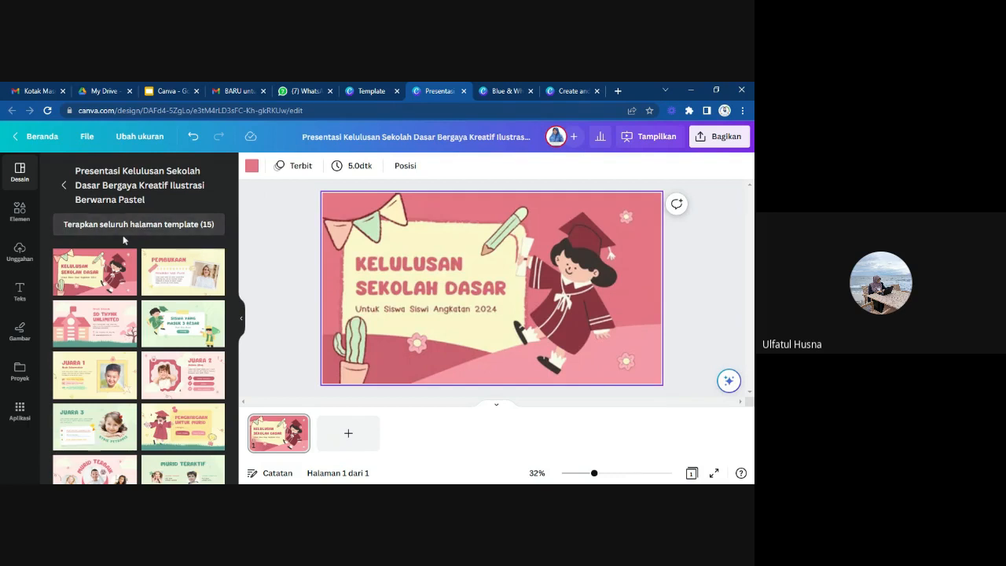
scroll(202, 450, down, 5)
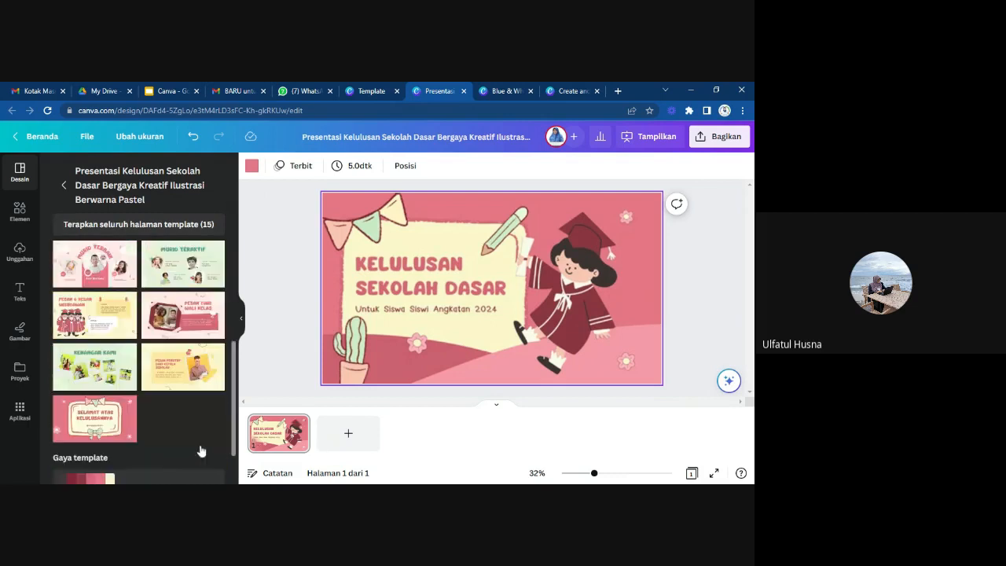
scroll(202, 450, up, 4)
scroll(202, 450, up, 1)
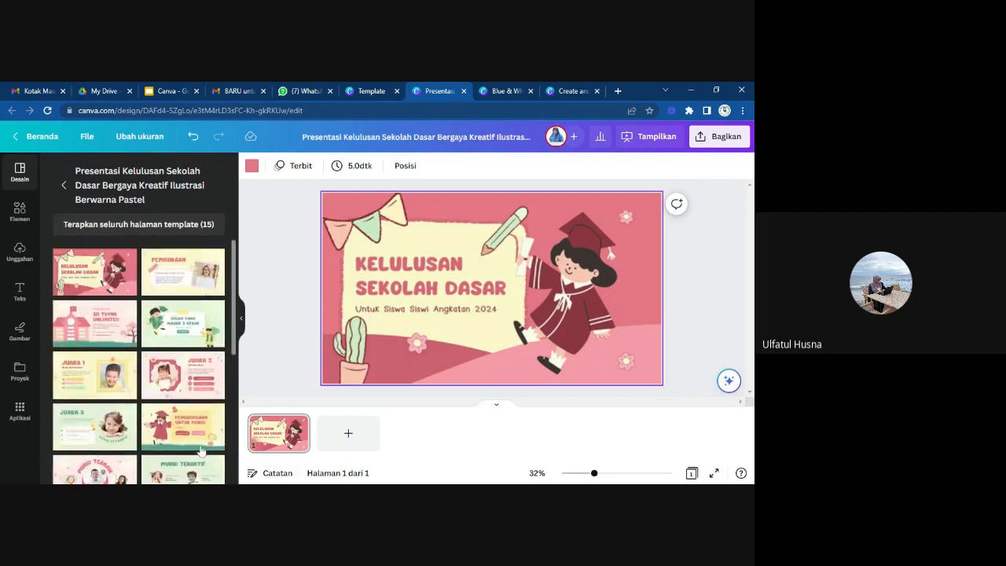
click(180, 275)
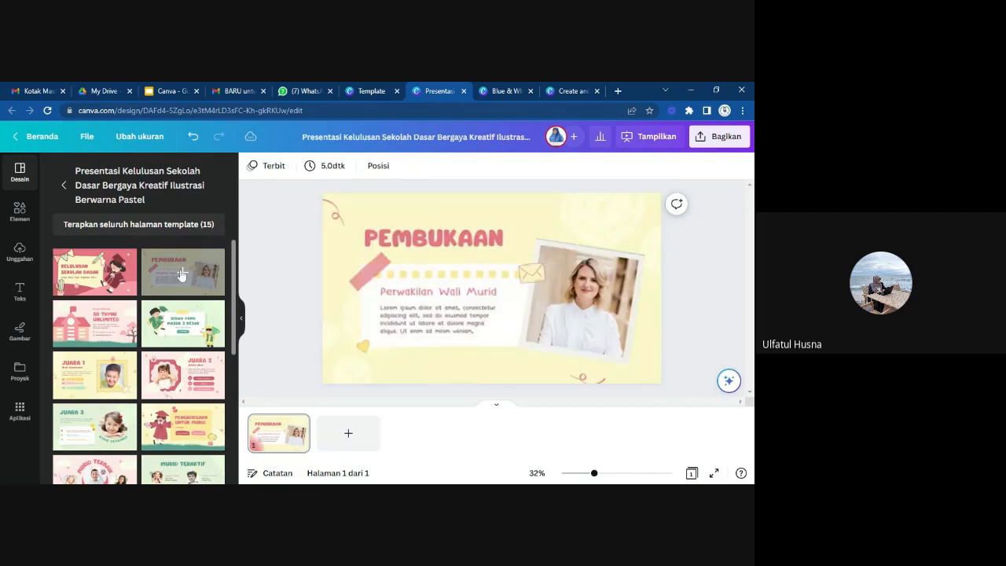
click(78, 268)
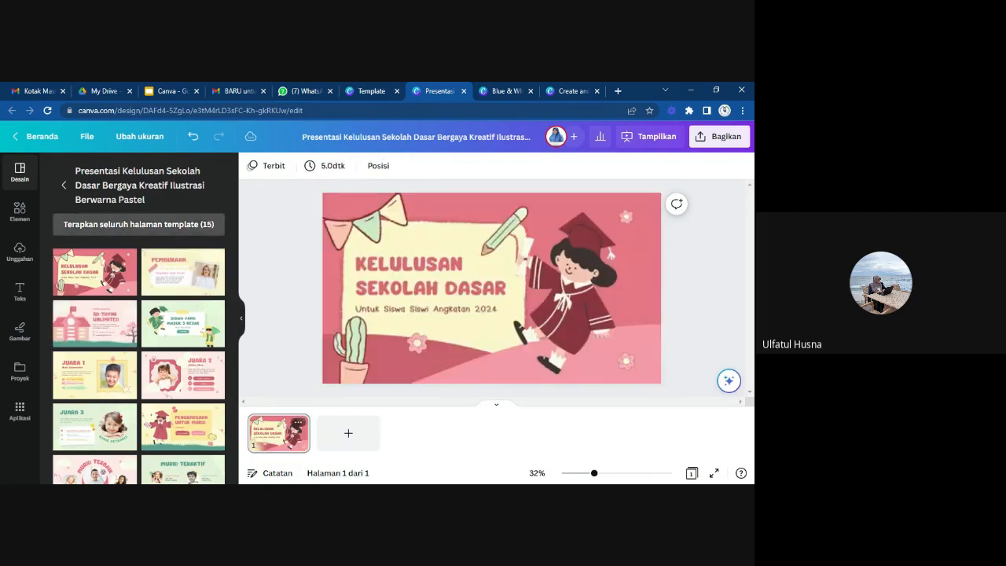
click(187, 285)
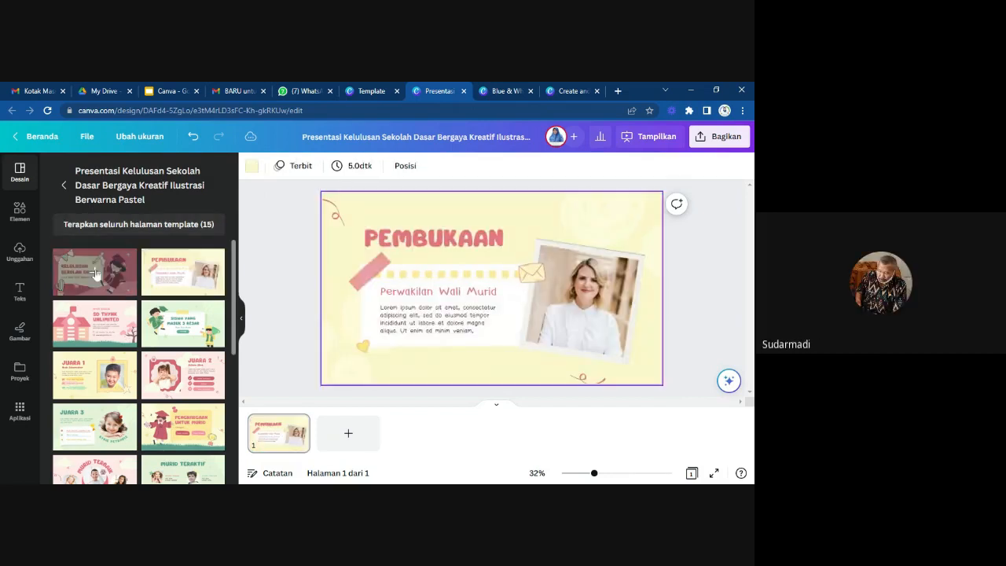
click(95, 273)
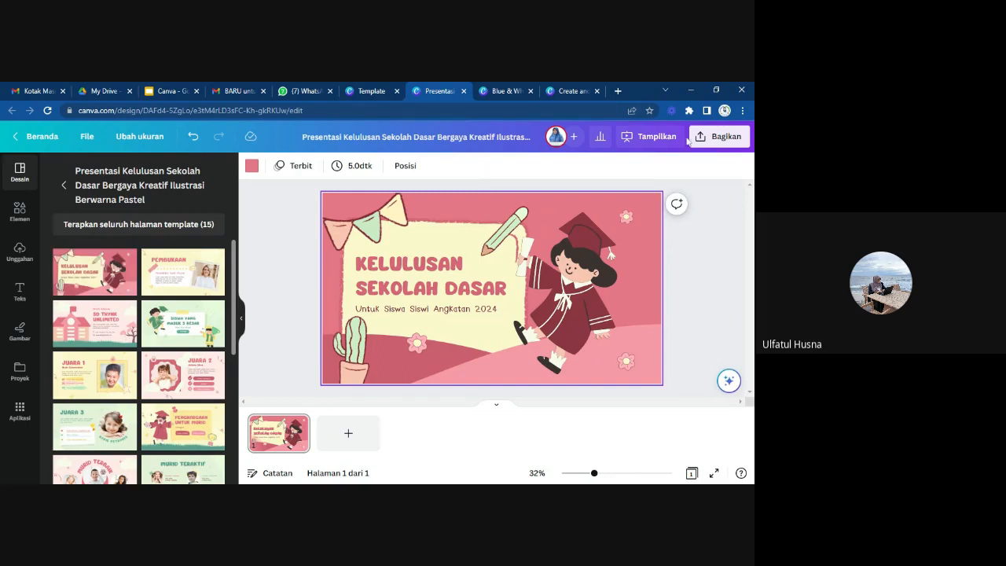
Examine the file types offered for downloading the design, and close the sharing options.
click(726, 142)
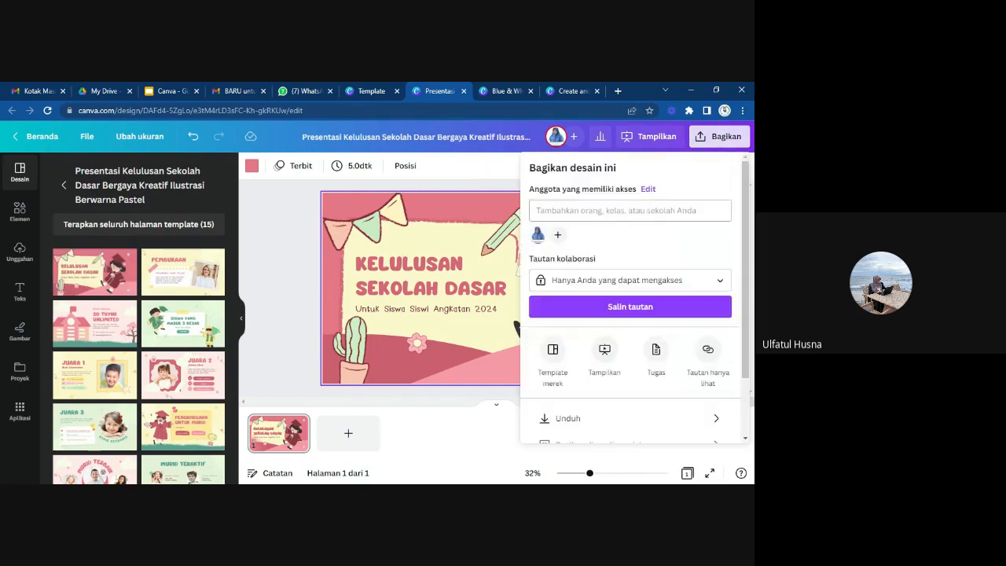
scroll(673, 260, down, 2)
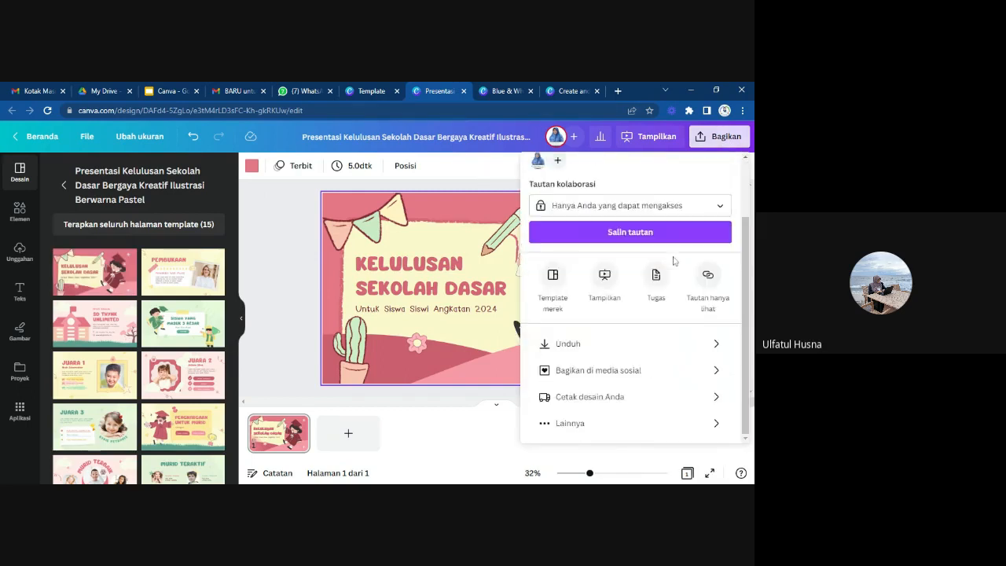
click(729, 349)
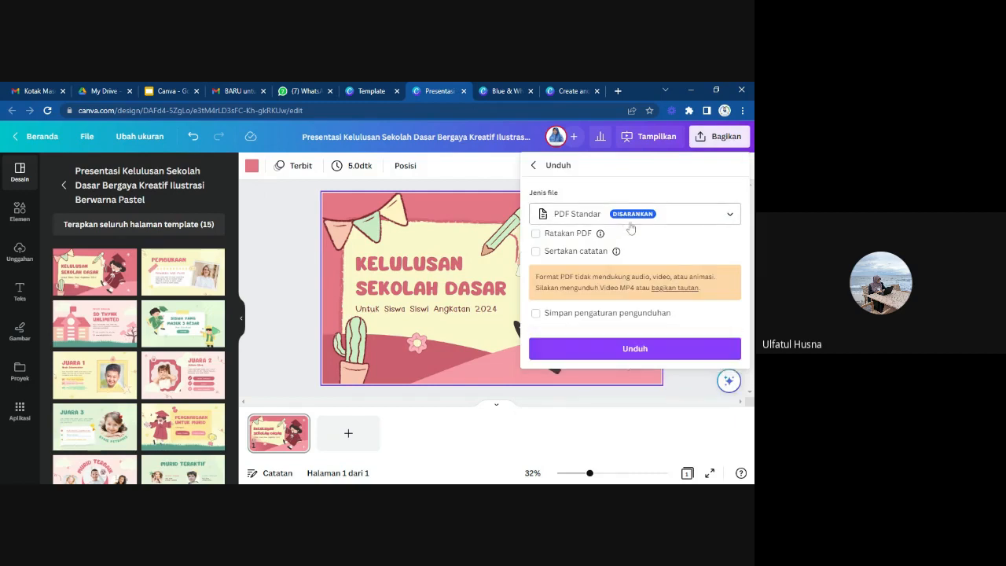
click(731, 215)
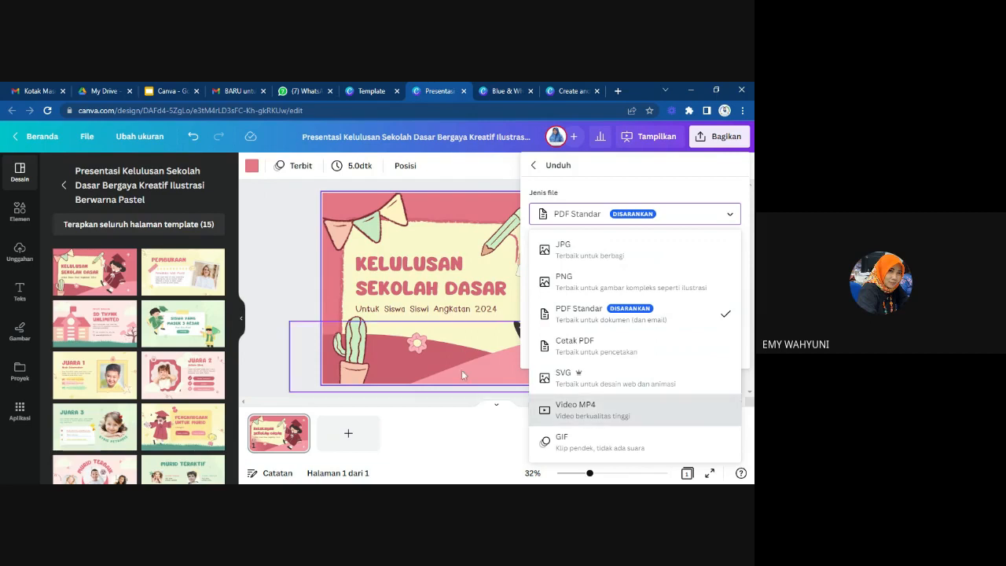
click(281, 286)
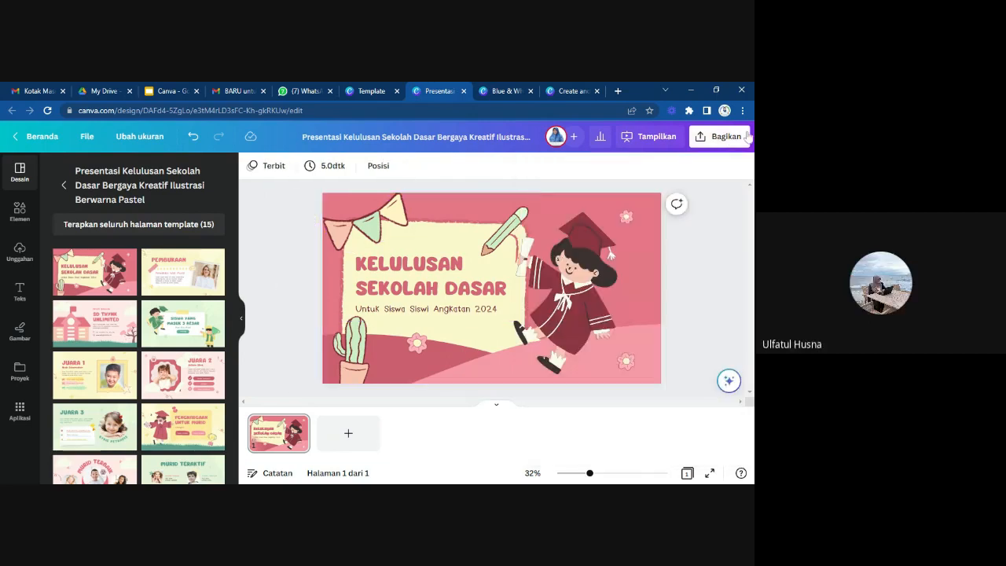
Look over the design's sharing options again and list the download file types, from JPG to GIF.
click(721, 139)
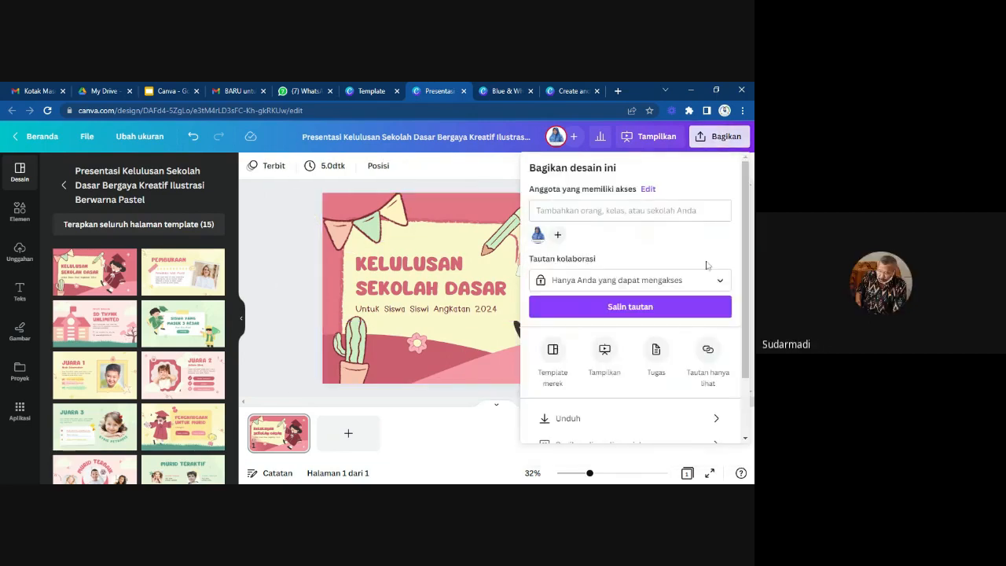
scroll(693, 320, down, 1)
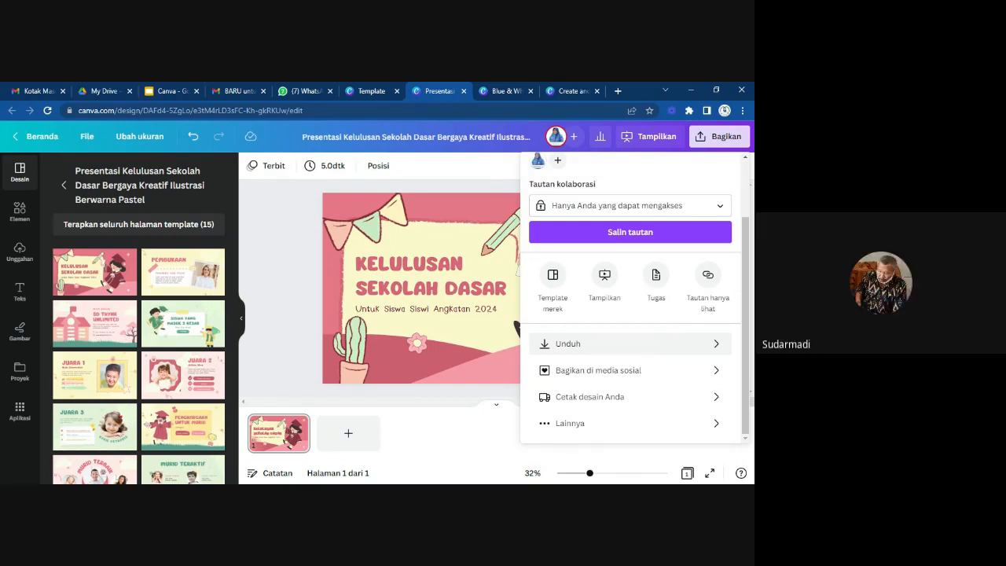
scroll(670, 312, up, 1)
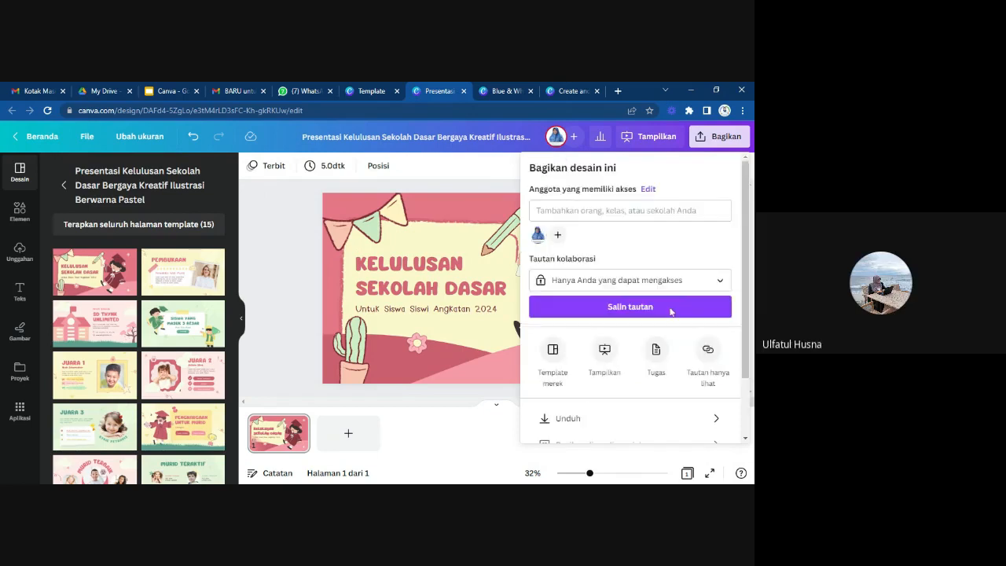
scroll(670, 312, down, 2)
click(695, 342)
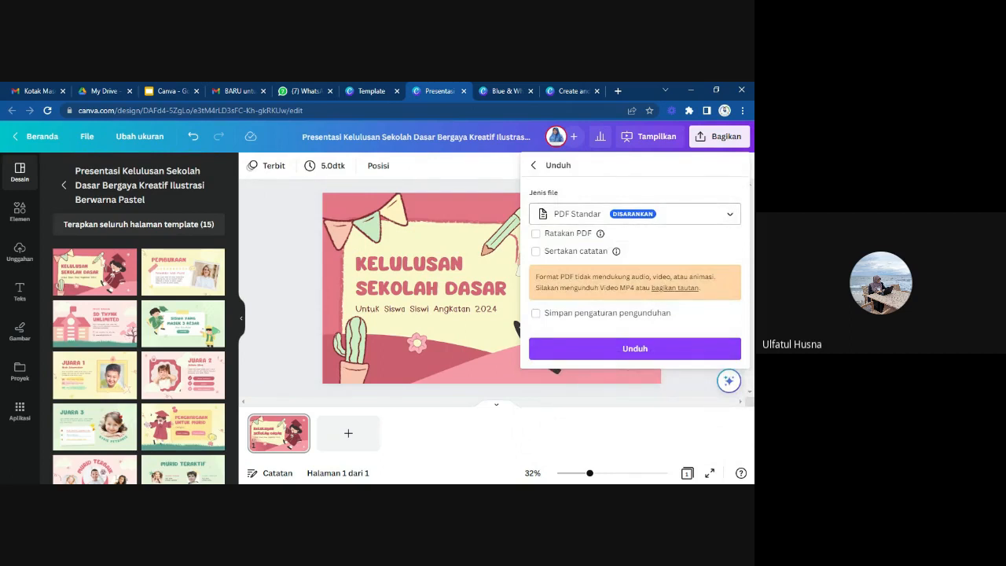
click(729, 214)
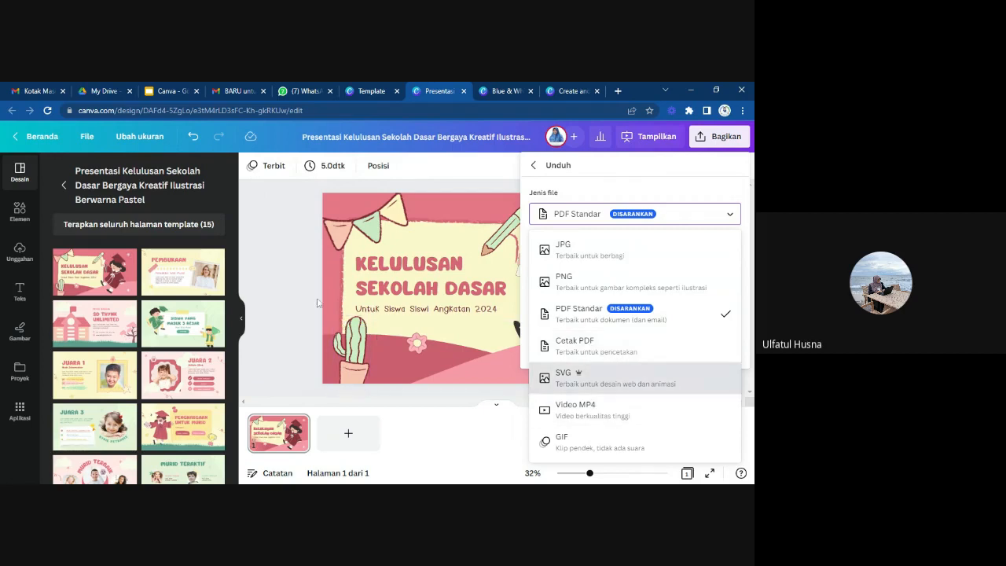
Leave the download options and apply all 15 template pages to the presentation, keeping the Kelulusan Sekolah Dasar cover as page 1.
click(174, 281)
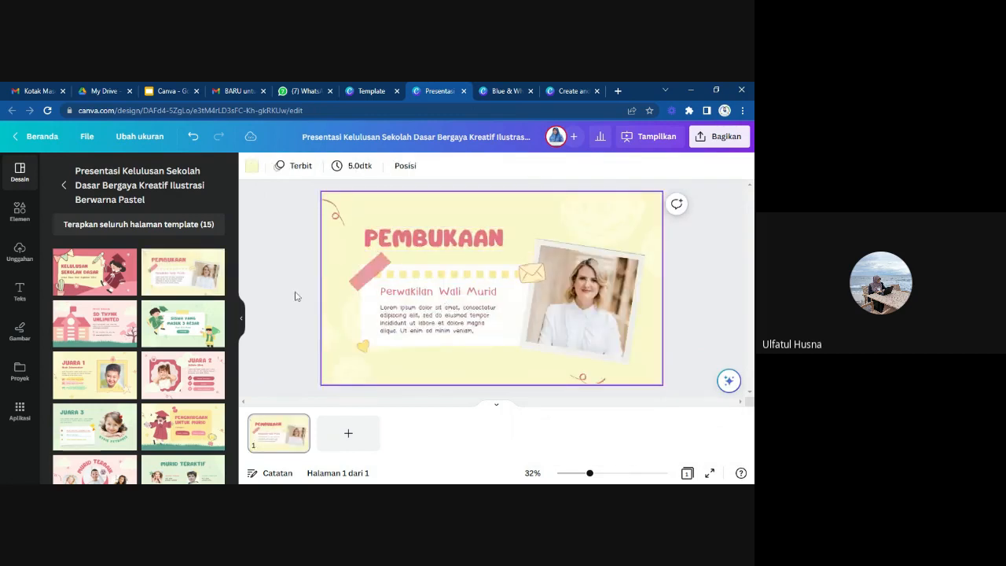
click(88, 288)
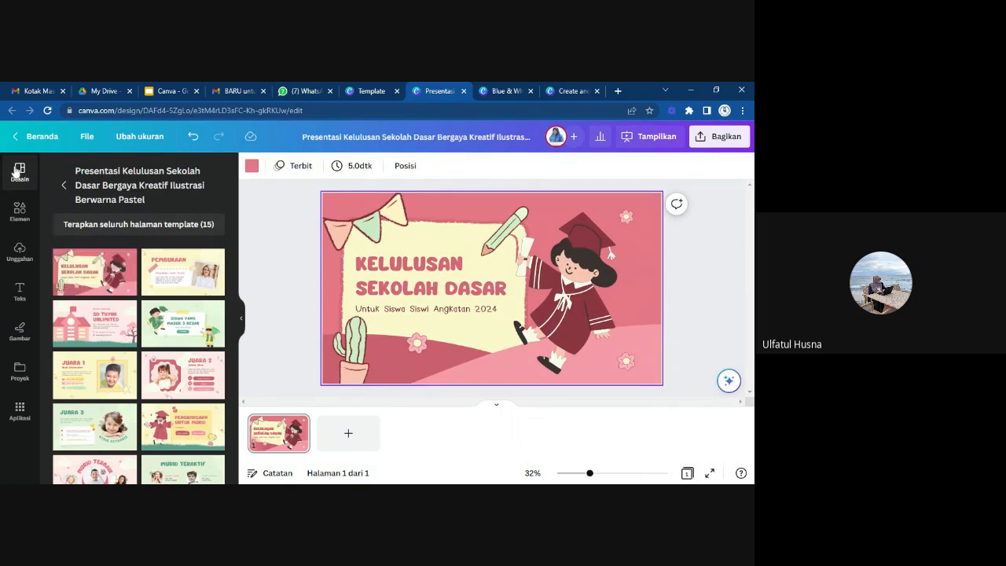
click(98, 228)
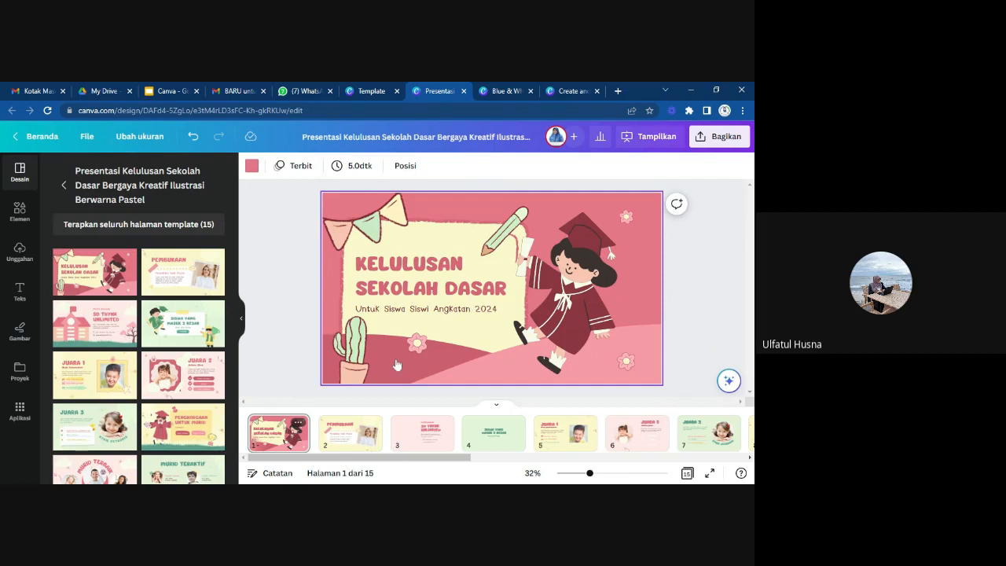
Go through pages 2 to 5 of the presentation and select the "JUARA 1" heading on page 5.
click(342, 441)
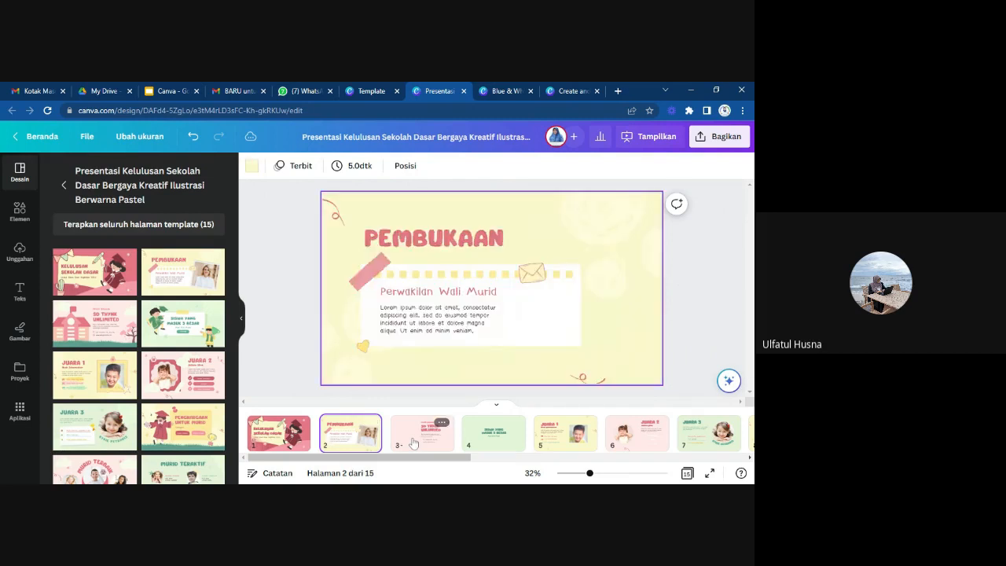
click(413, 442)
key(Right)
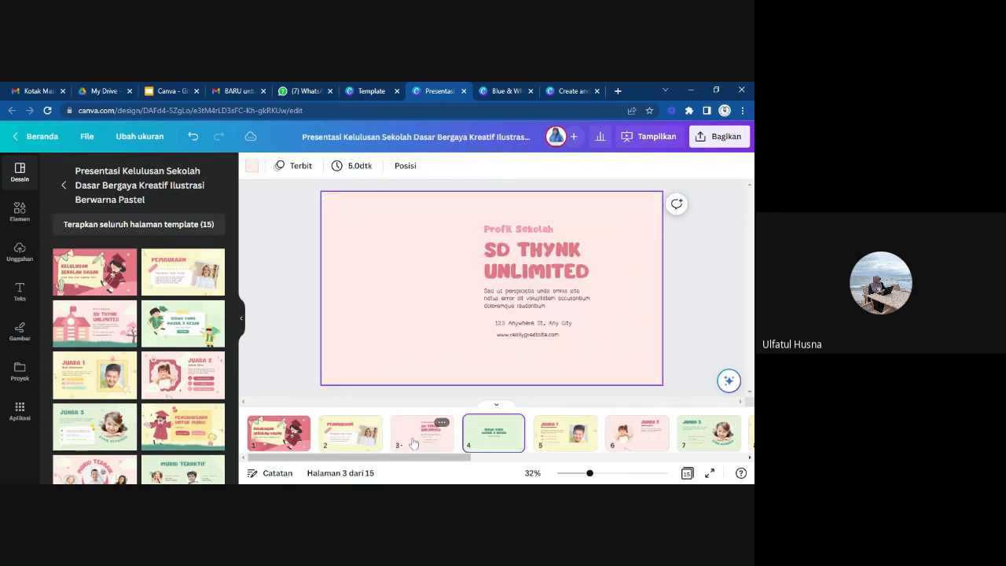
key(Right)
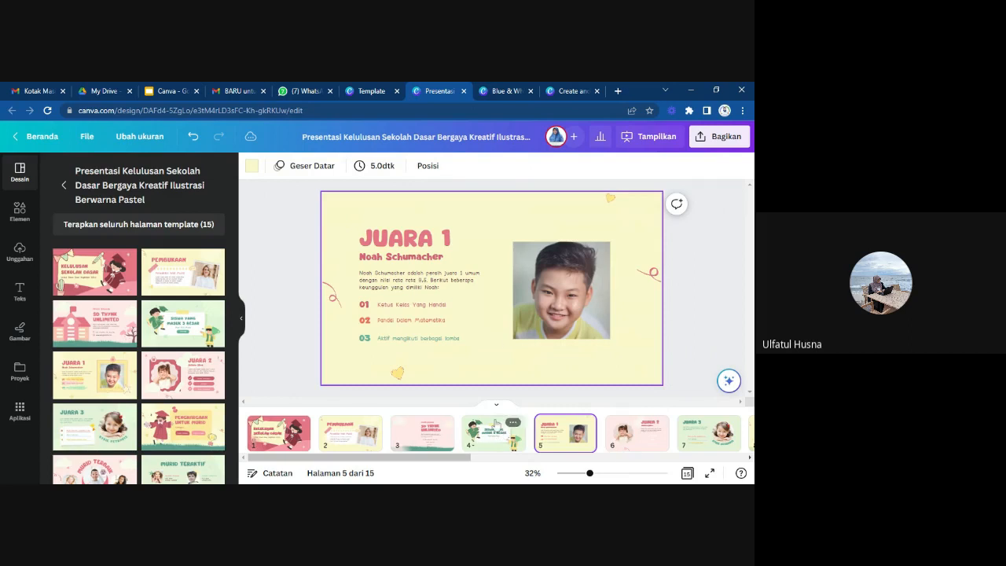
click(416, 252)
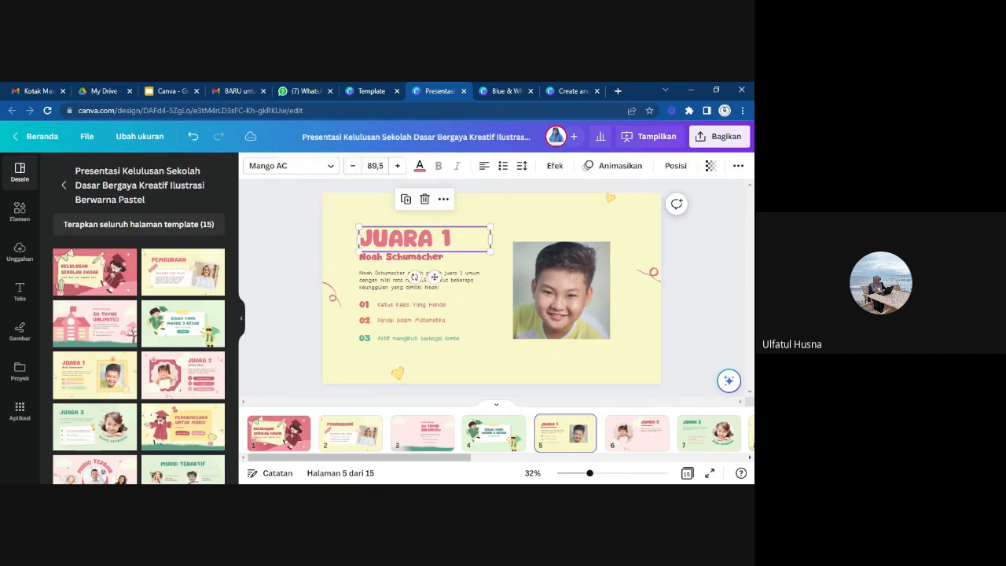
Return to the template library, search for "quiz" templates, and look through the results.
click(375, 92)
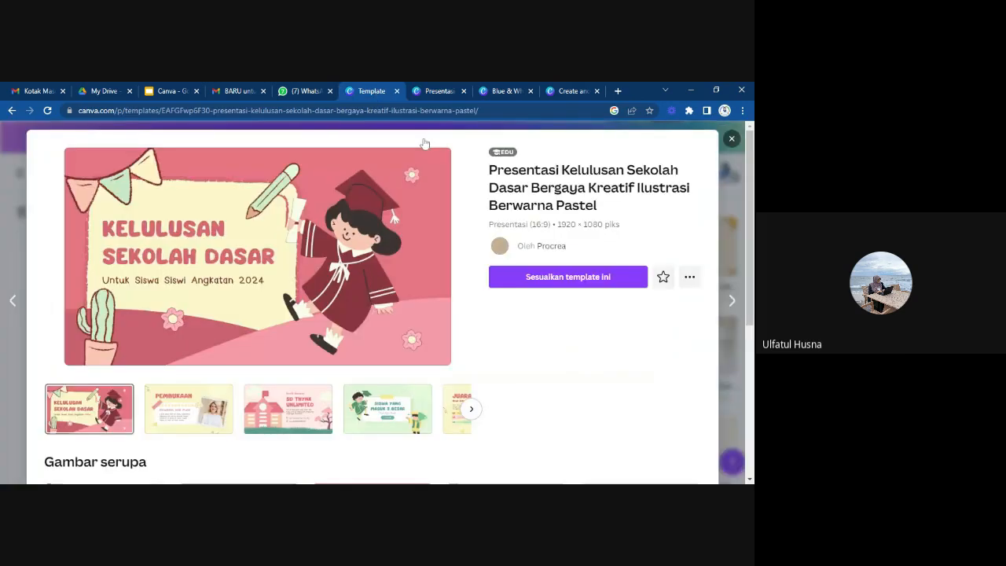
click(731, 141)
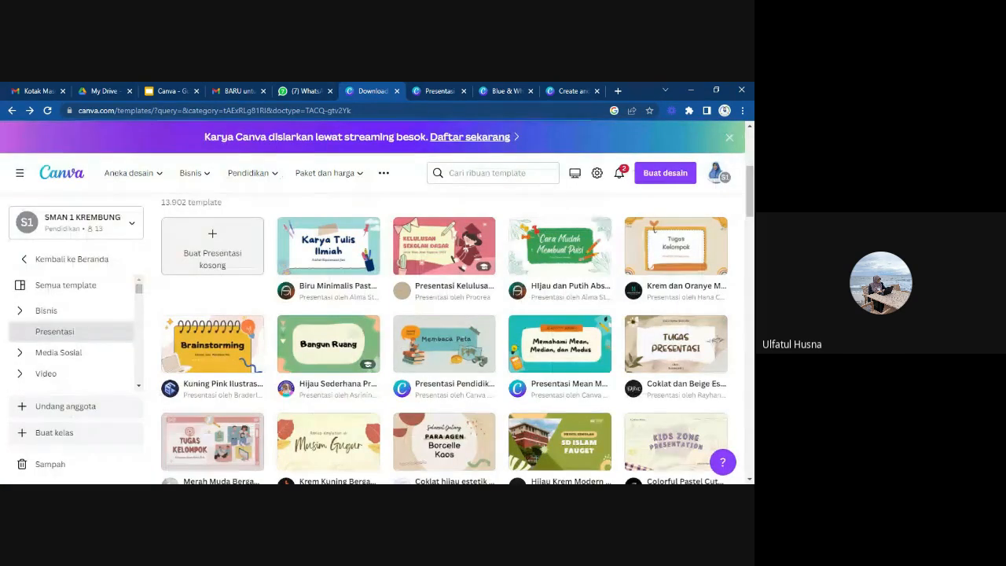
click(487, 173)
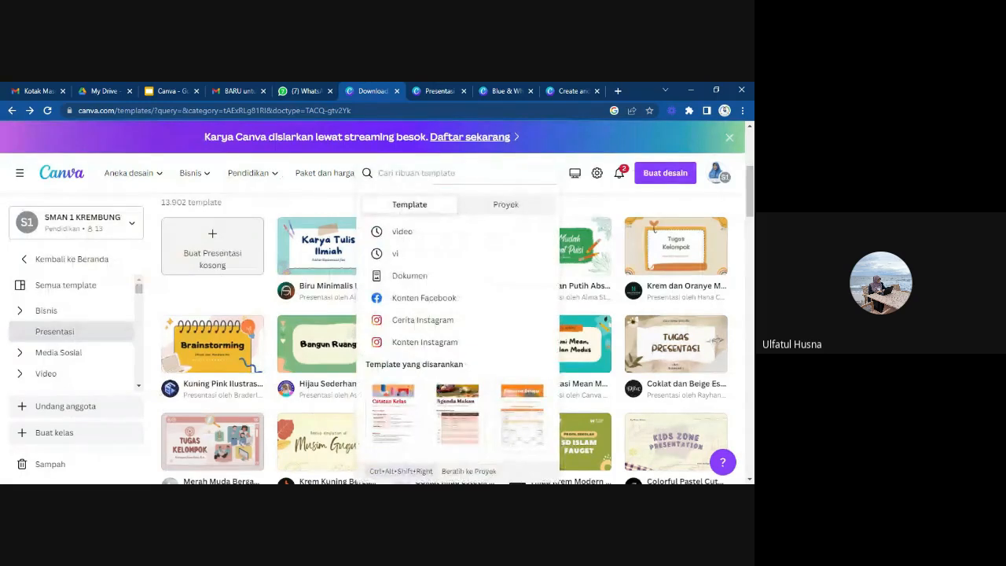
text(quiz)
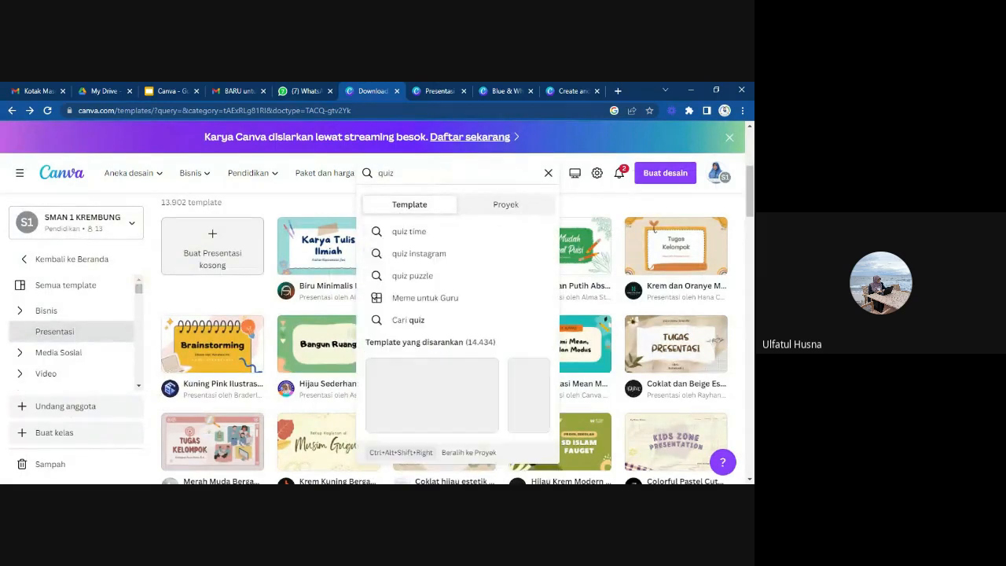
key(Return)
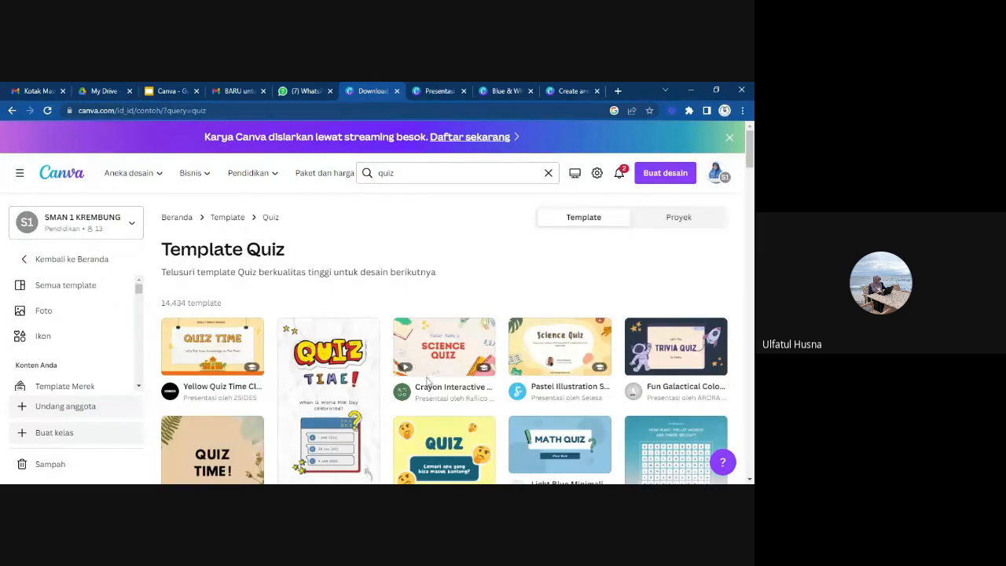
scroll(426, 380, down, 2)
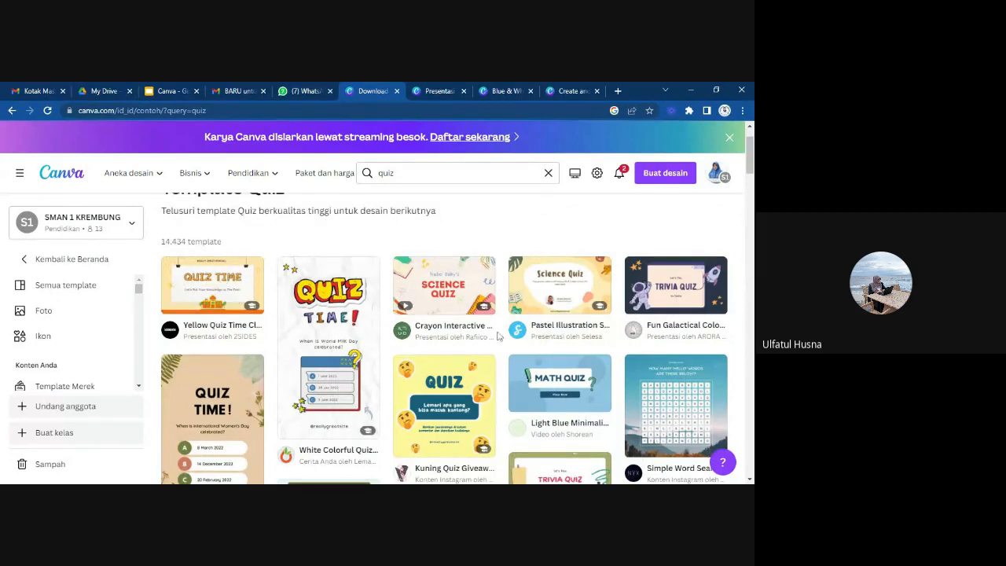
scroll(498, 336, down, 1)
scroll(497, 336, down, 5)
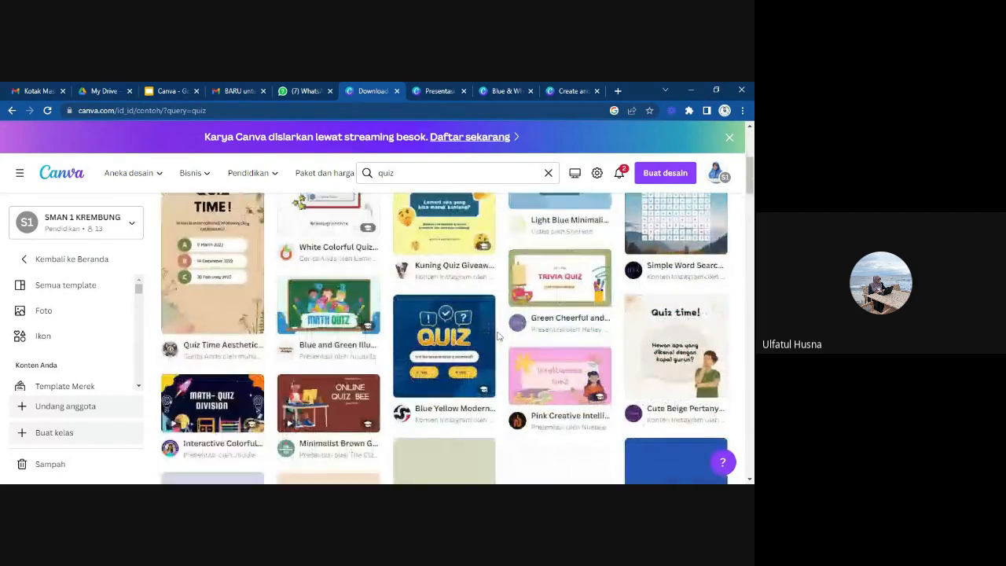
Browse further through the "quiz" template results in the template library.
scroll(497, 336, down, 8)
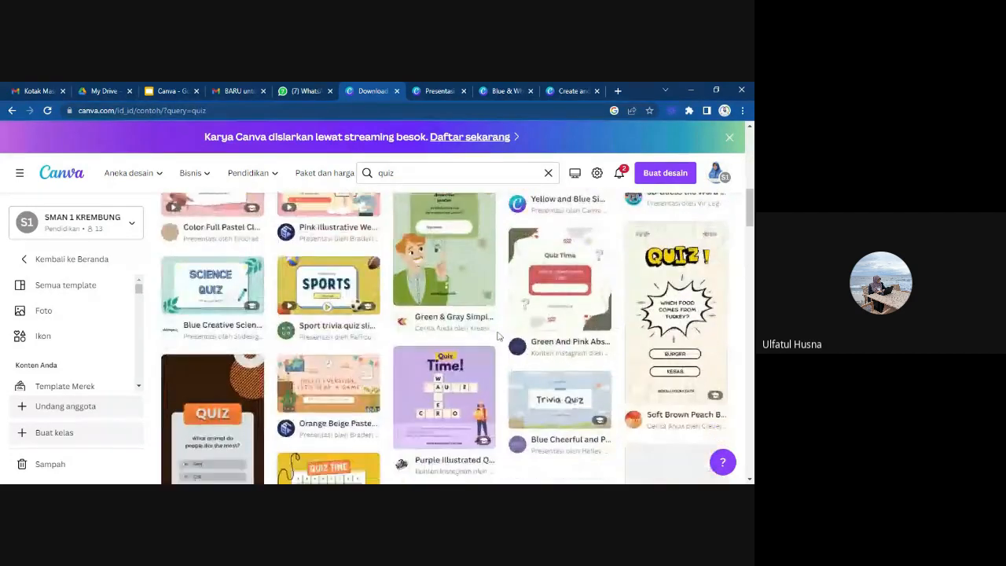
scroll(497, 336, down, 4)
scroll(497, 336, up, 2)
scroll(497, 336, down, 5)
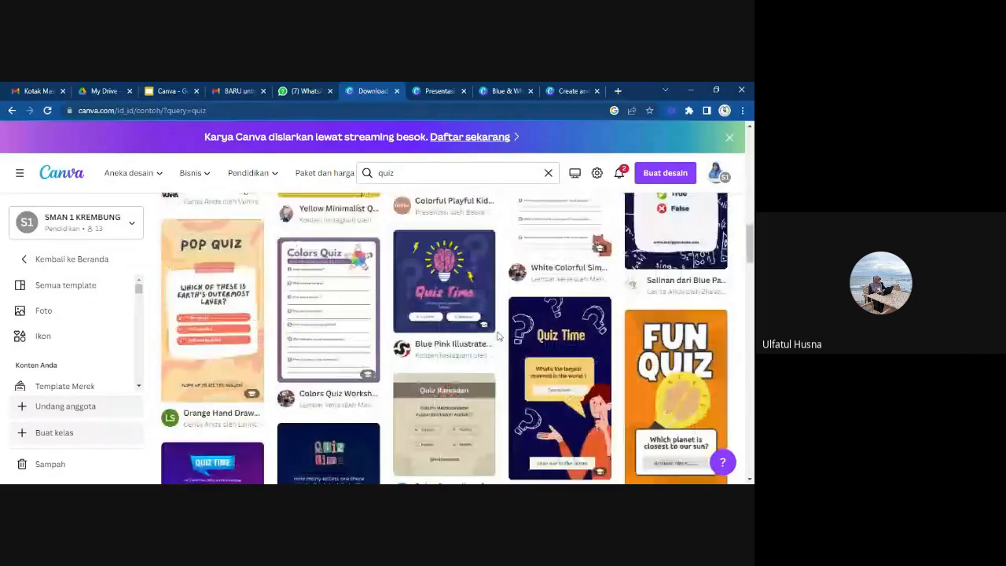
scroll(498, 337, down, 12)
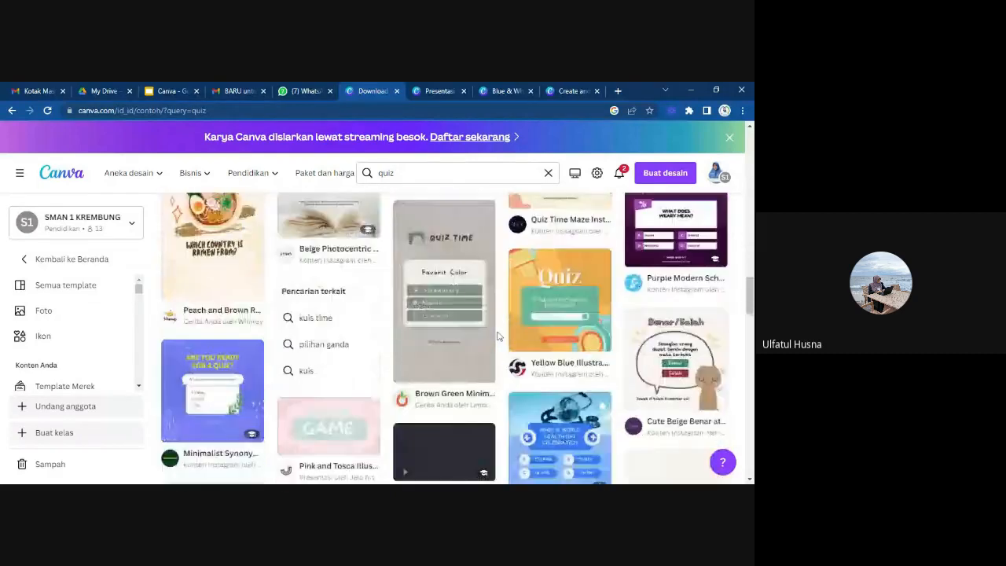
scroll(497, 336, down, 5)
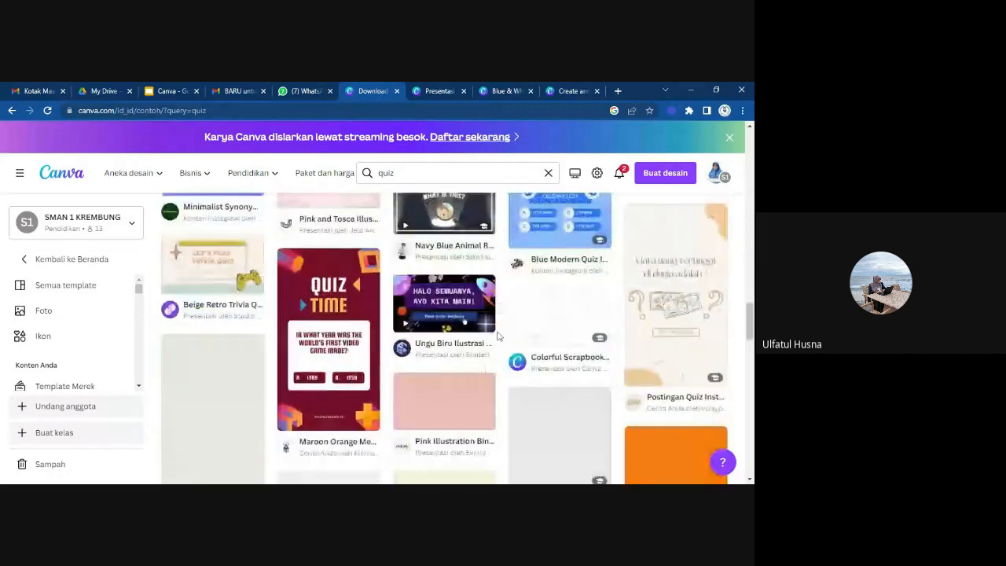
scroll(497, 336, down, 7)
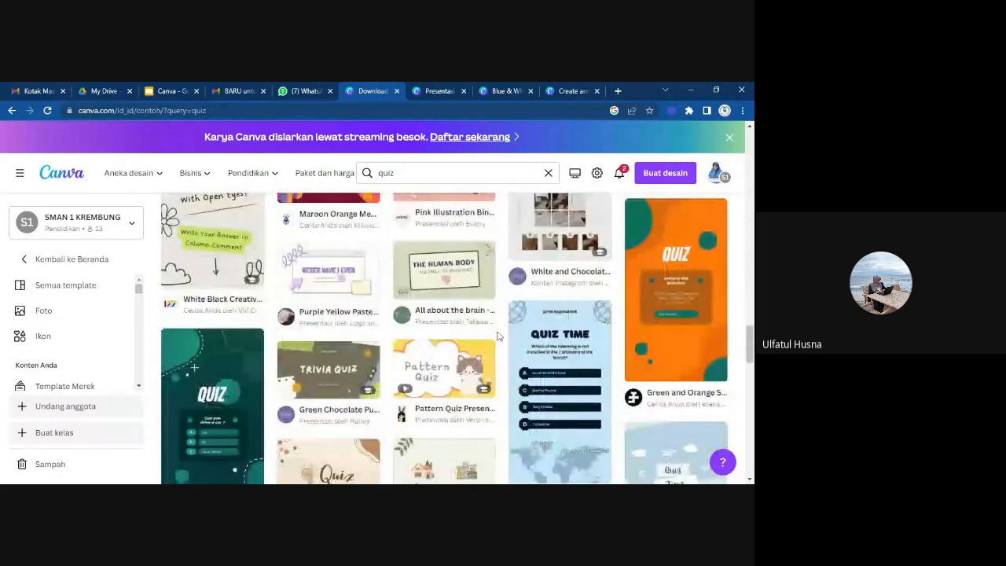
scroll(497, 337, down, 4)
scroll(497, 336, up, 15)
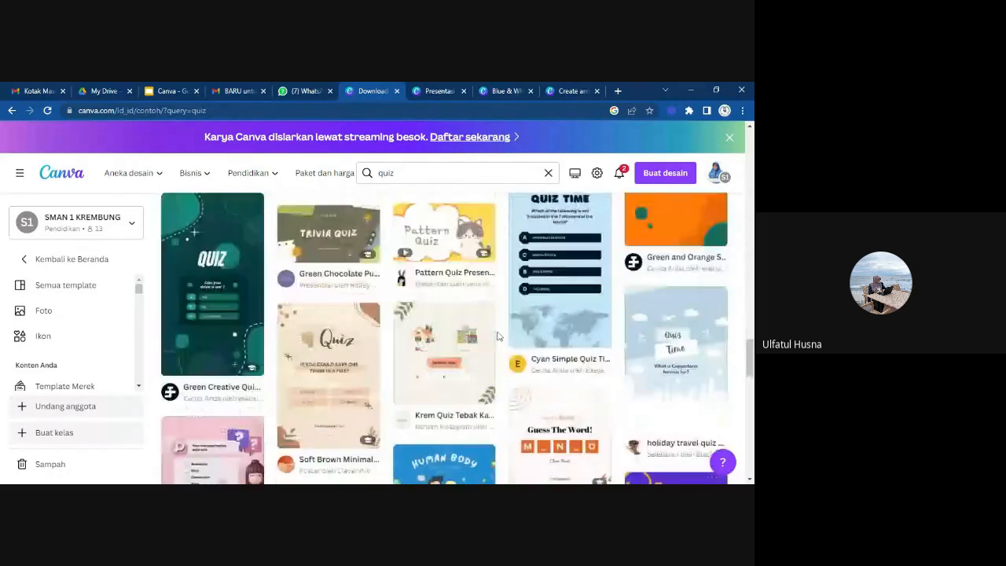
scroll(497, 336, up, 10)
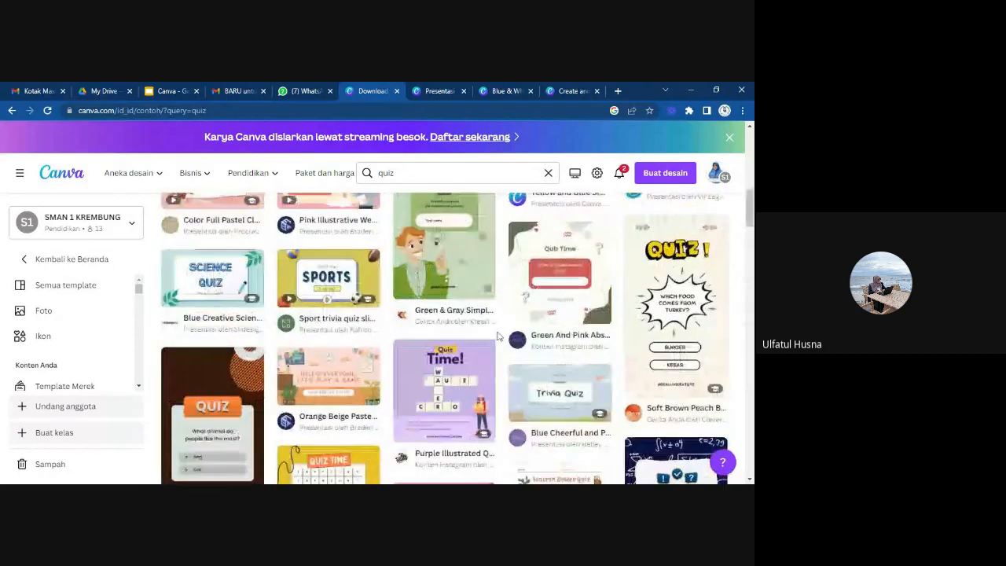
Switch to the Blue & White Professional Virtual Business background design, apply its recently used blue template to page 1, and select the page background.
click(504, 91)
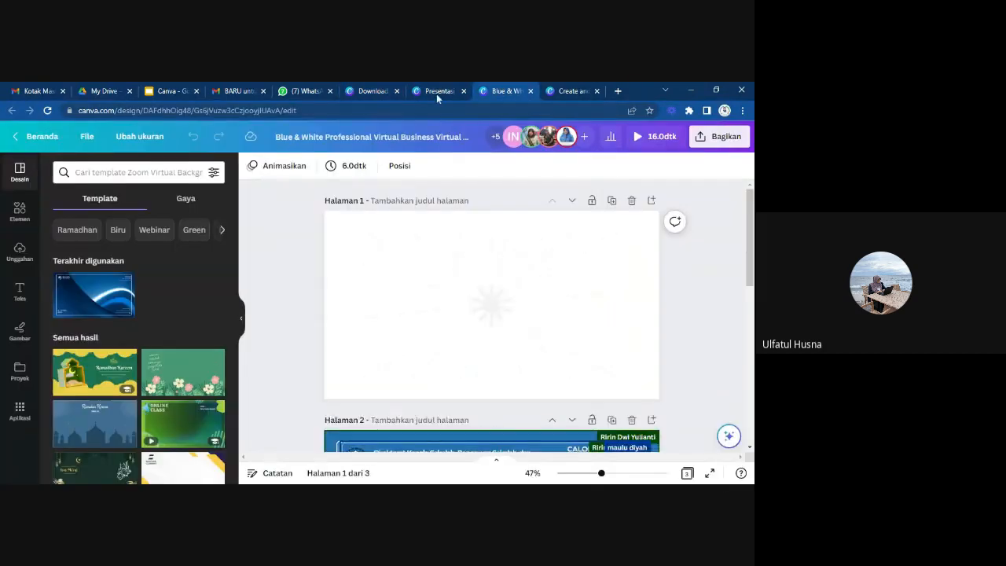
click(437, 93)
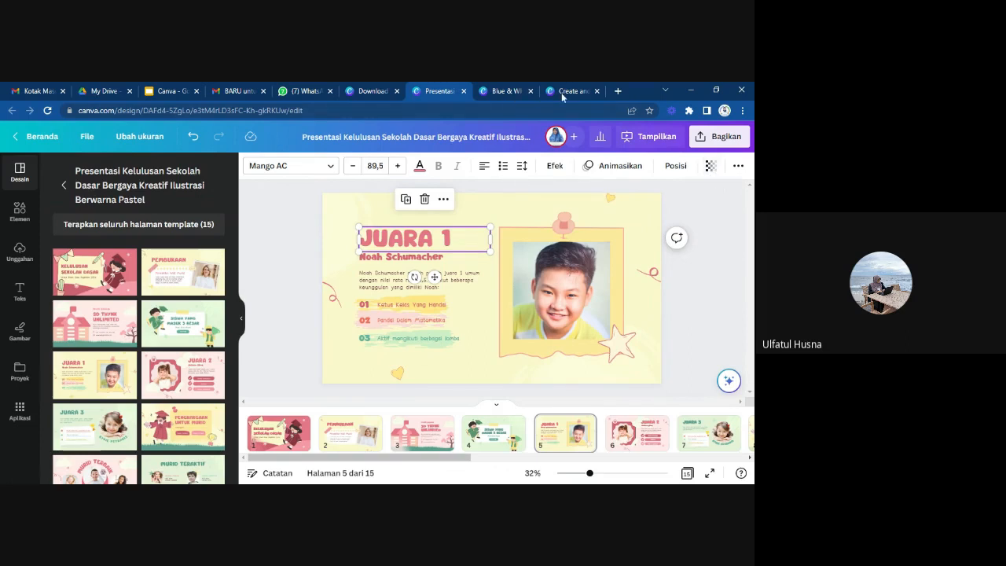
click(507, 91)
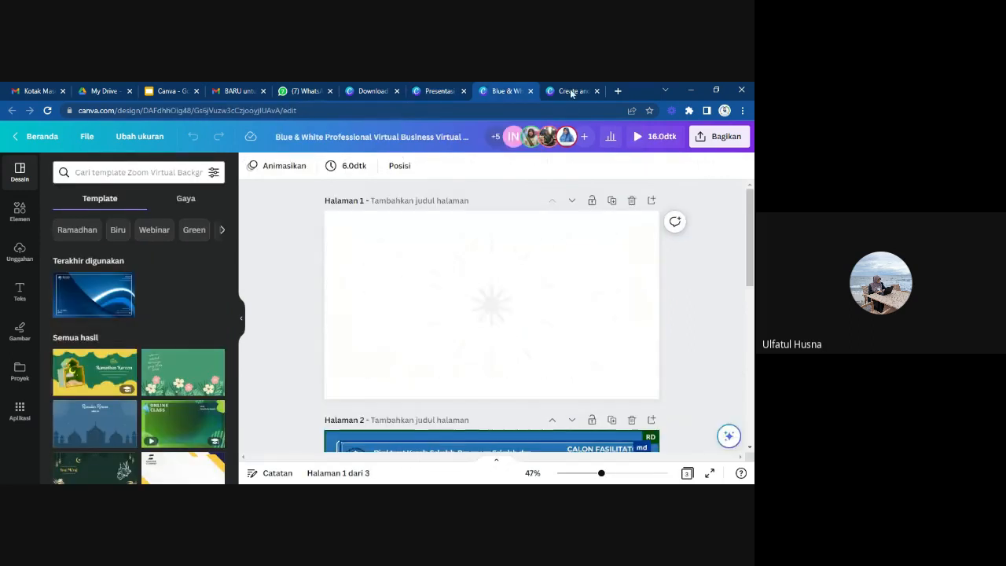
click(75, 314)
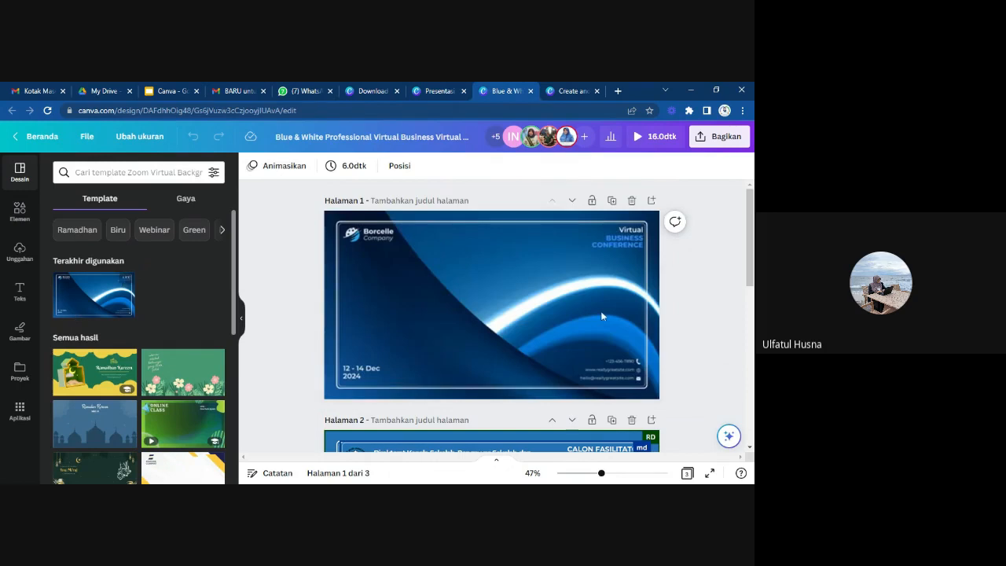
click(469, 281)
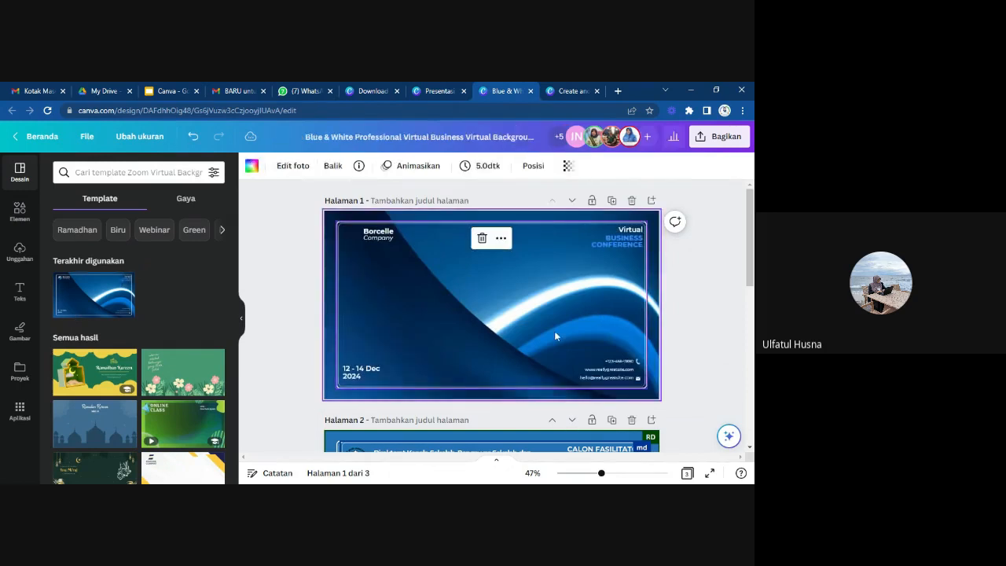
Insert the uploaded illustration of five teachers on page 1, enlarge it, and place it near the middle of the page.
click(18, 251)
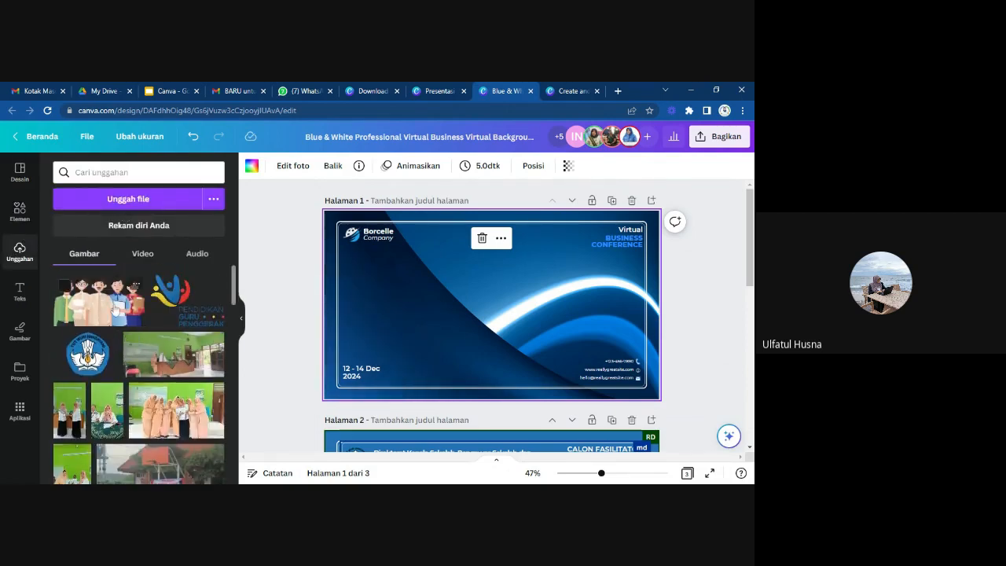
click(116, 309)
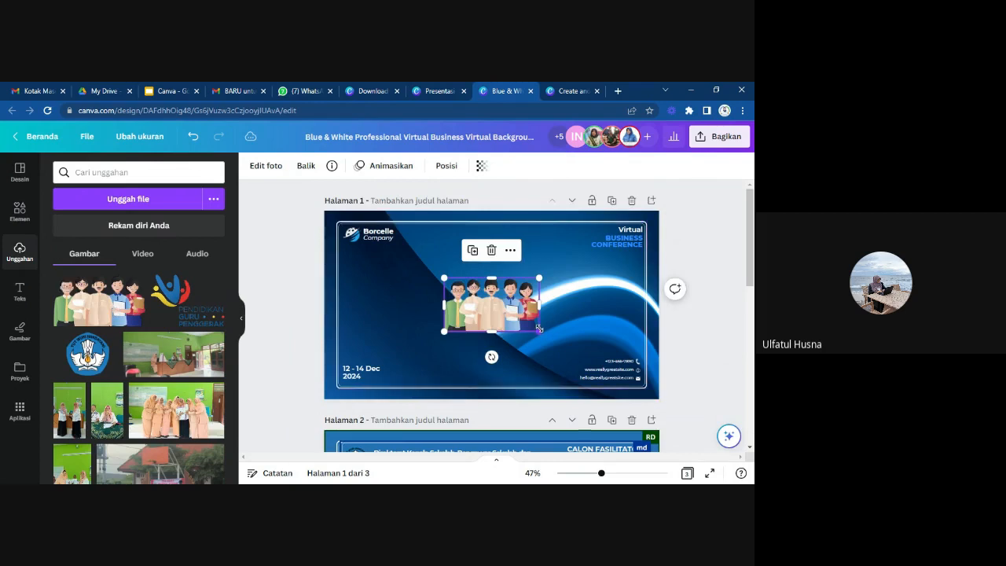
drag(539, 328, 601, 366)
drag(550, 337, 510, 331)
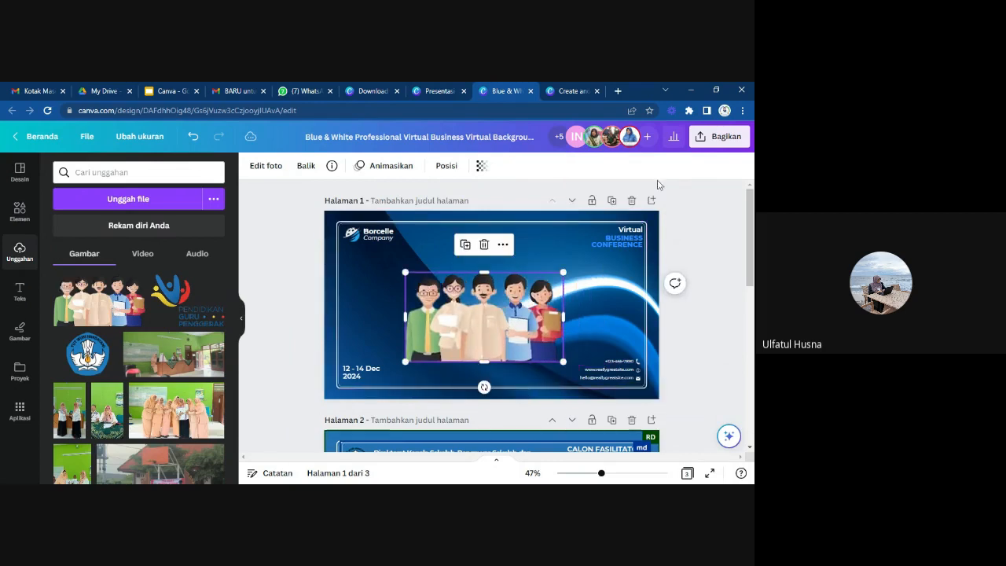
Set the teachers illustration's transparency to 25 and enlarge it further around the middle of page 1.
click(481, 166)
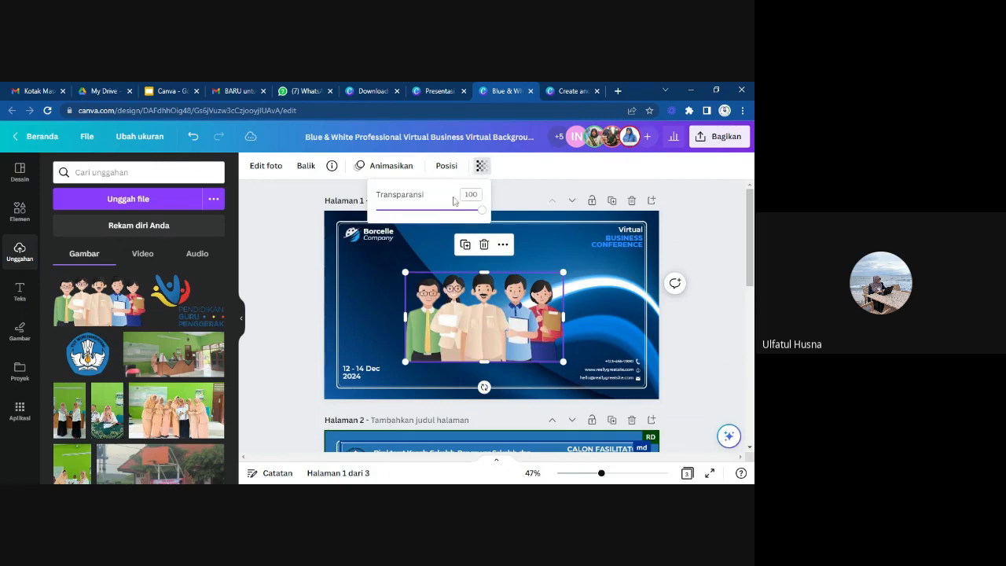
click(402, 211)
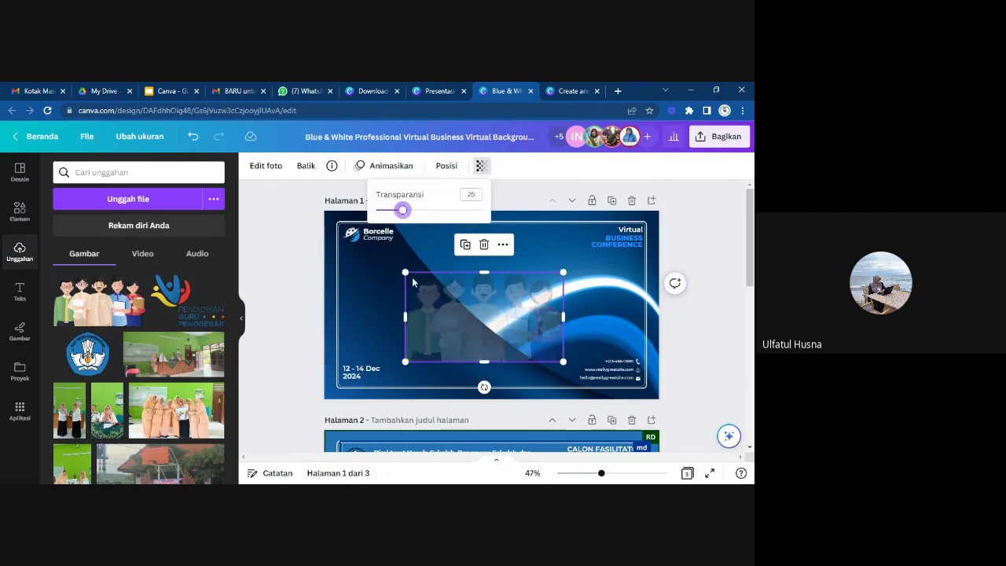
click(412, 276)
drag(405, 272, 378, 256)
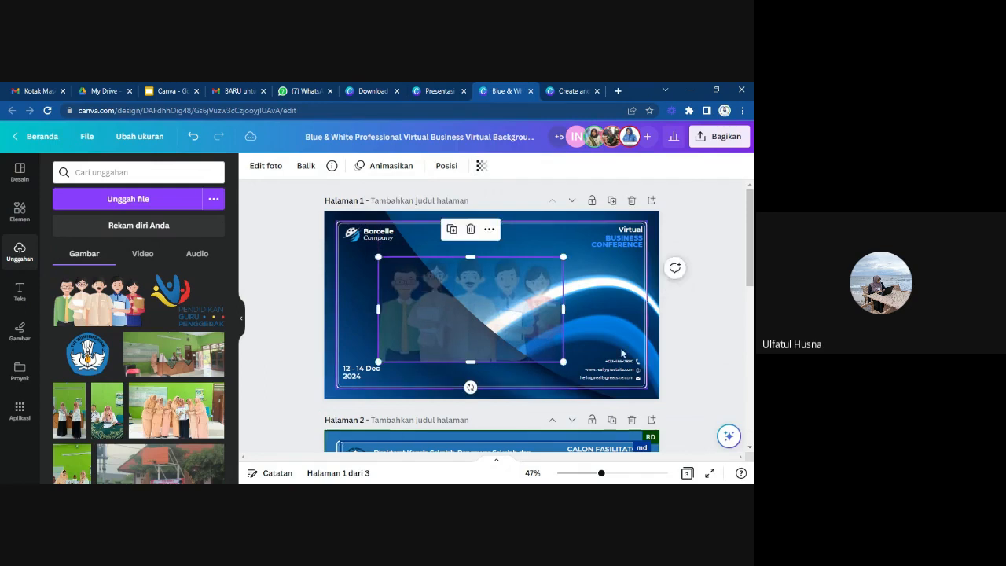
drag(563, 361, 580, 367)
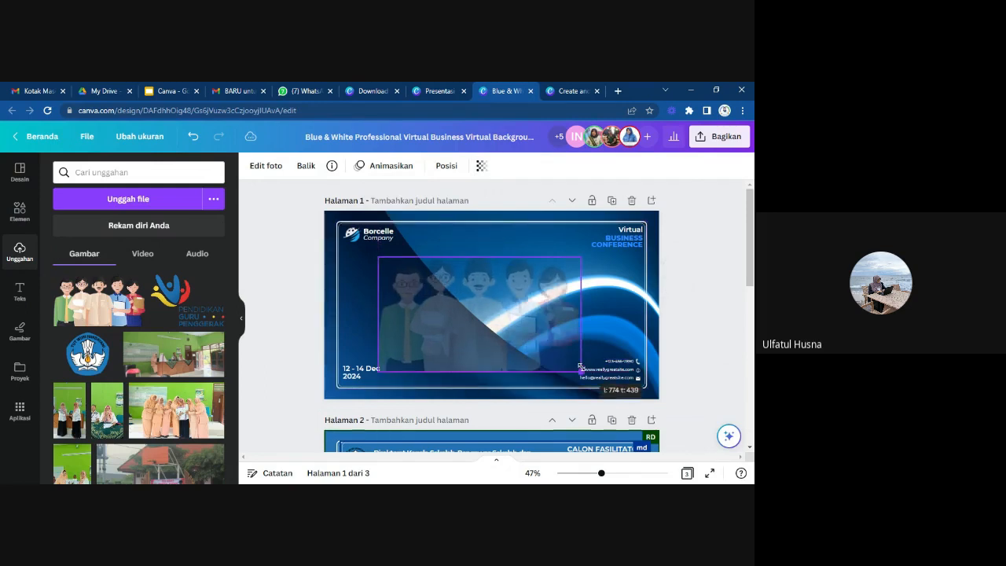
drag(477, 317, 485, 313)
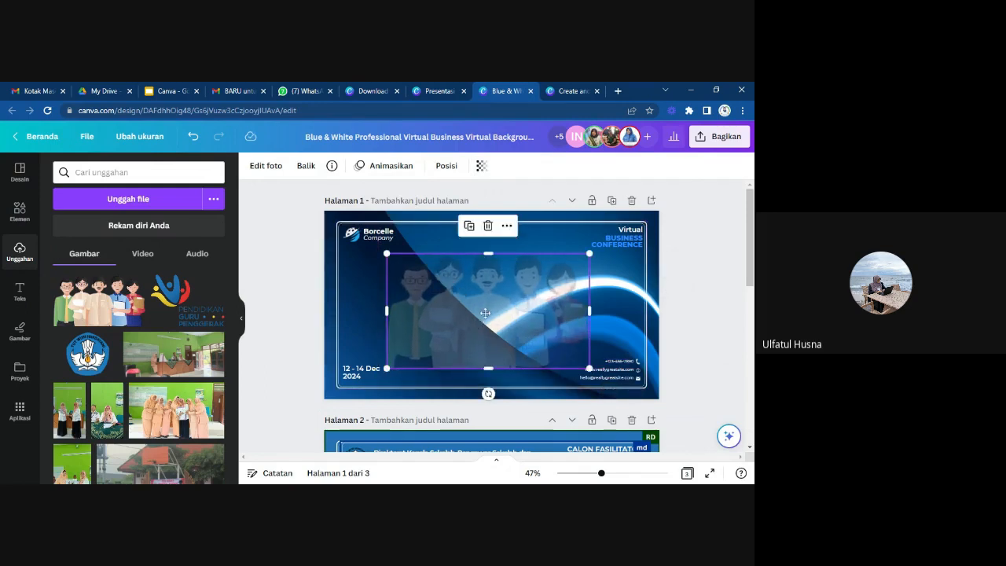
Look over pages 1 and 2 of the design and review the uploaded images, videos and audio.
click(544, 308)
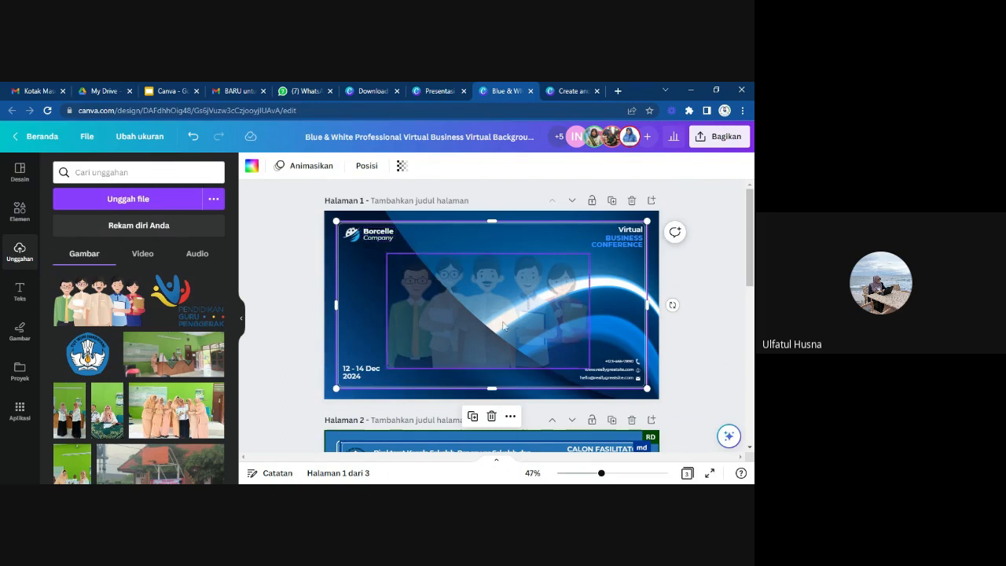
scroll(411, 395, down, 1)
scroll(410, 395, up, 1)
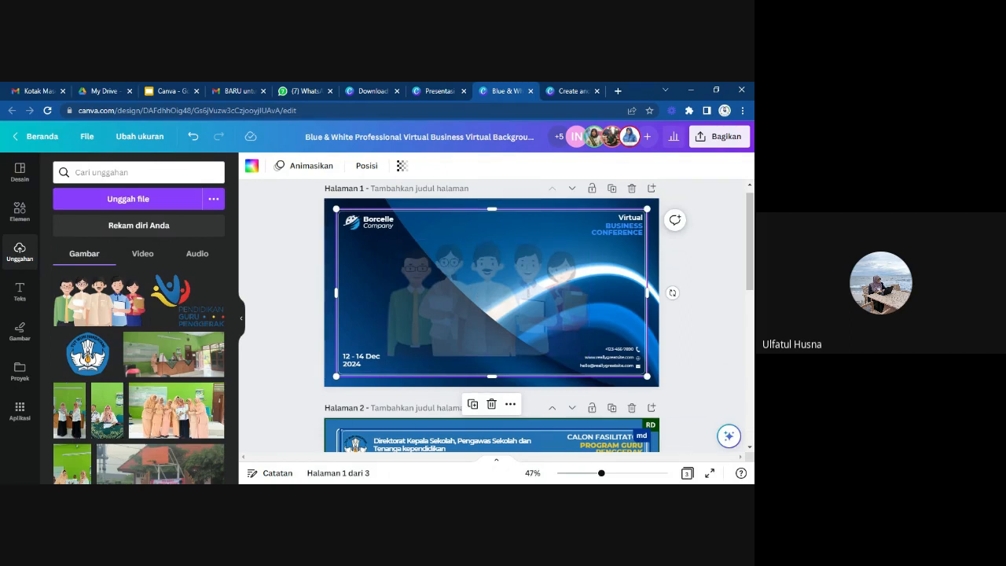
scroll(455, 225, up, 1)
scroll(473, 279, down, 2)
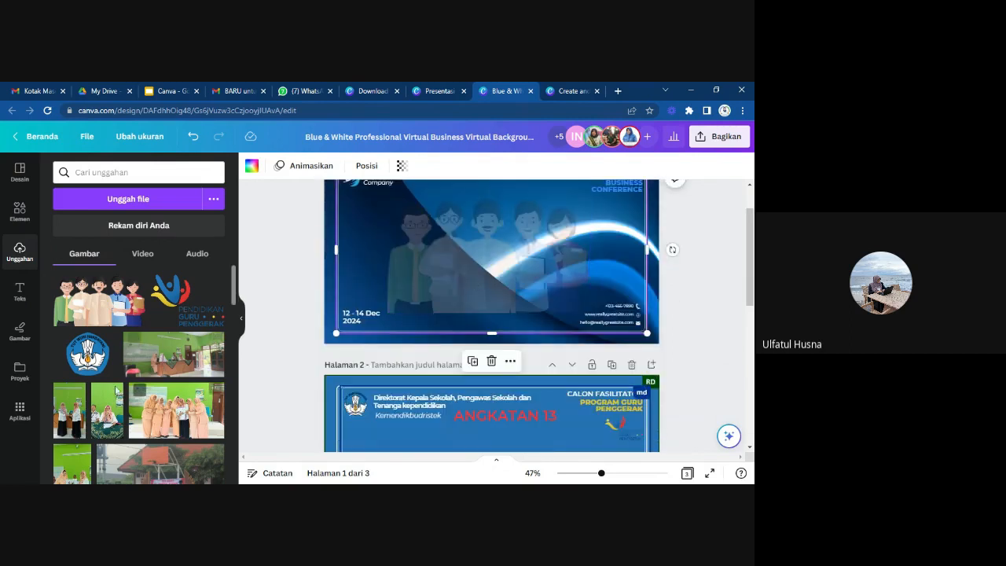
scroll(413, 241, down, 1)
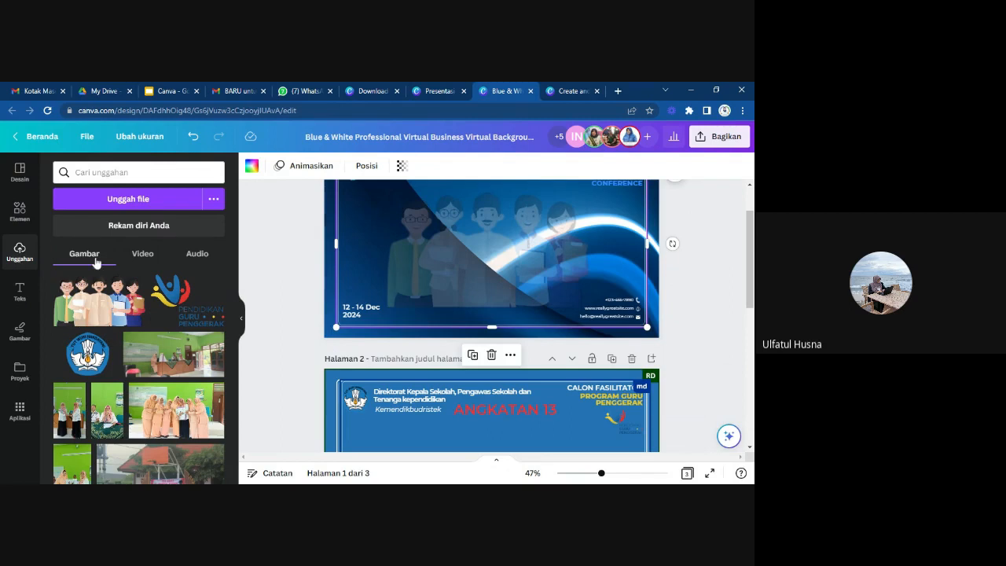
scroll(119, 302, down, 1)
scroll(119, 302, up, 1)
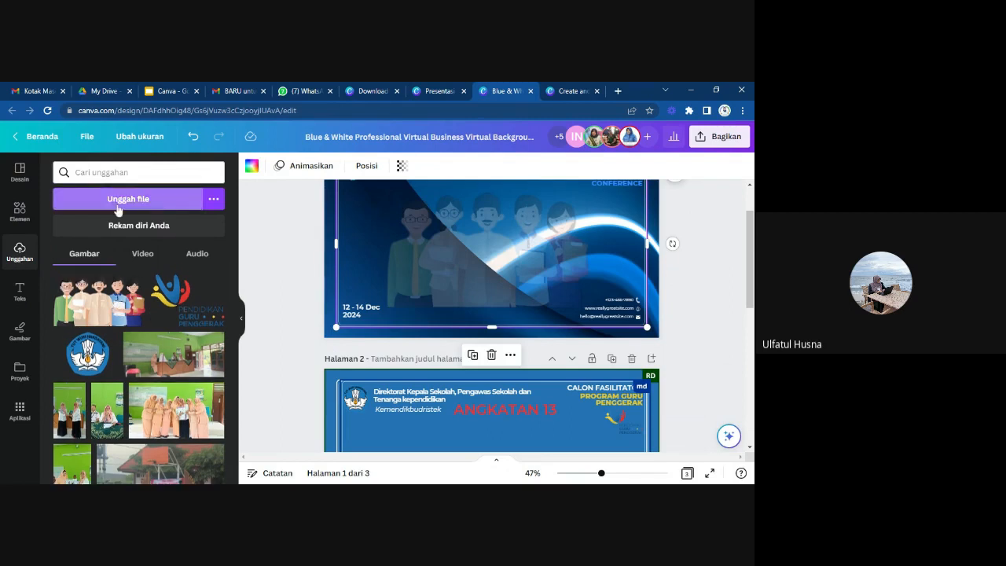
click(142, 253)
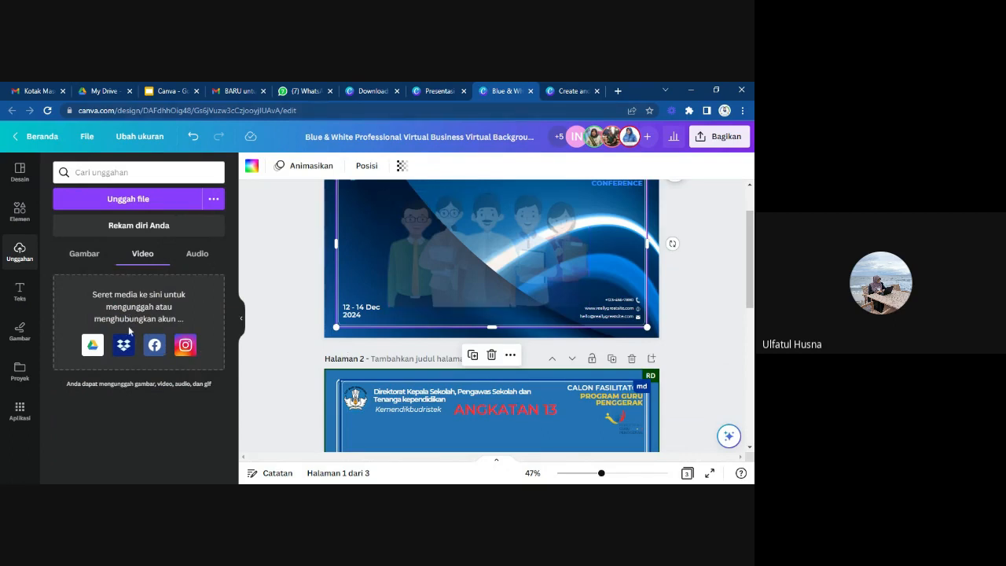
click(196, 258)
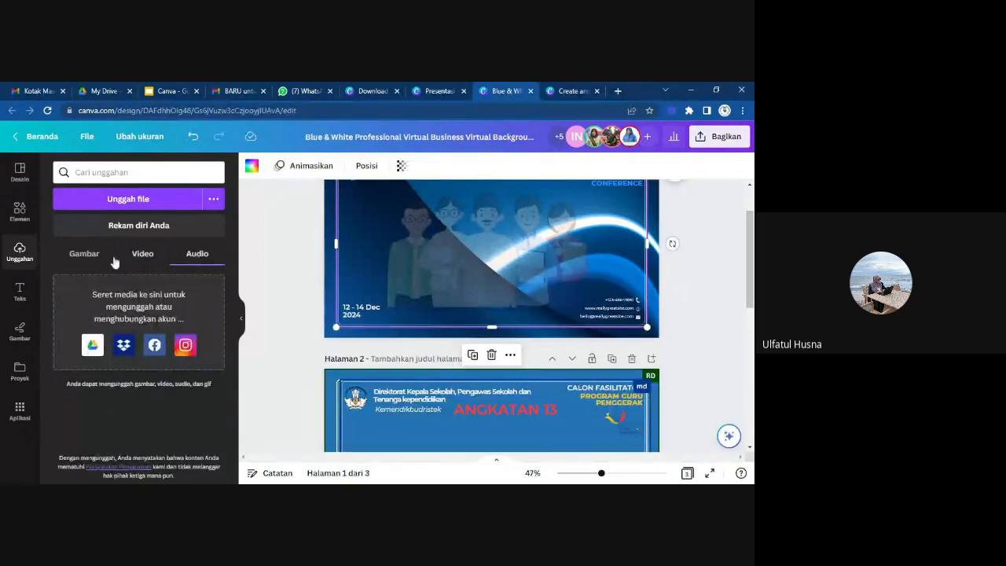
Return to the Kelulusan Sekolah Dasar presentation, try green and coral backgrounds on page 5, and settle on light green #e4ffd4.
click(368, 91)
click(434, 92)
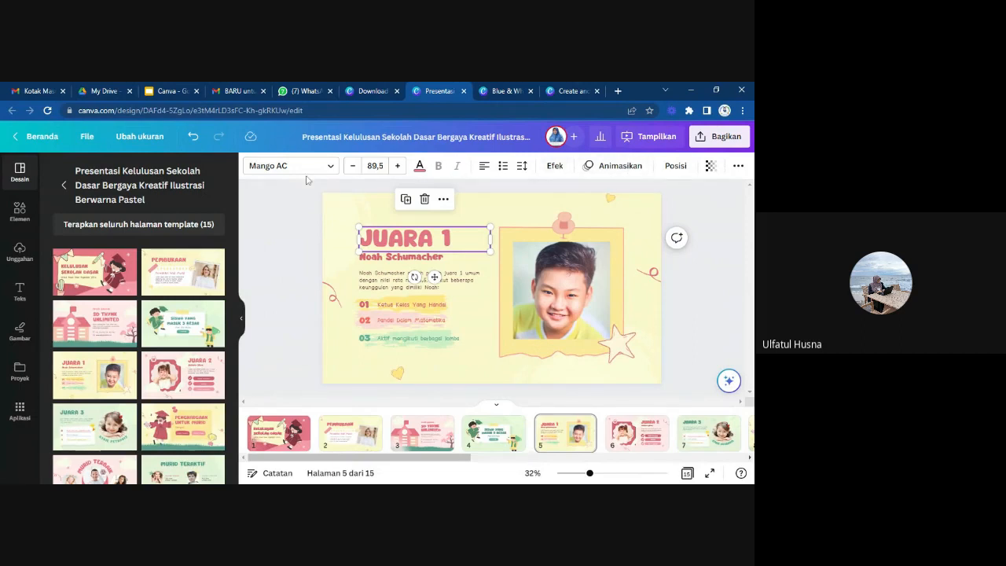
click(484, 207)
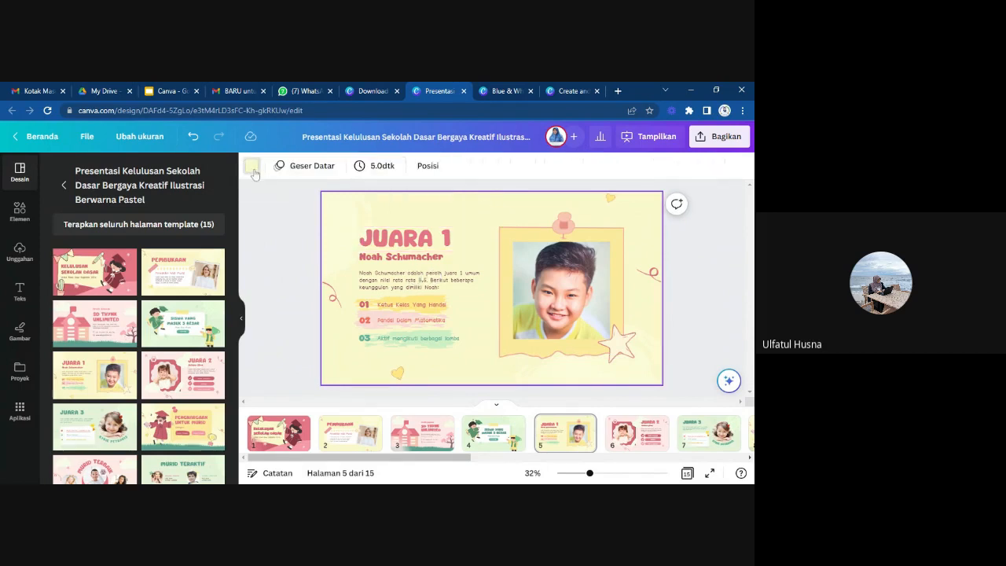
click(252, 168)
click(123, 262)
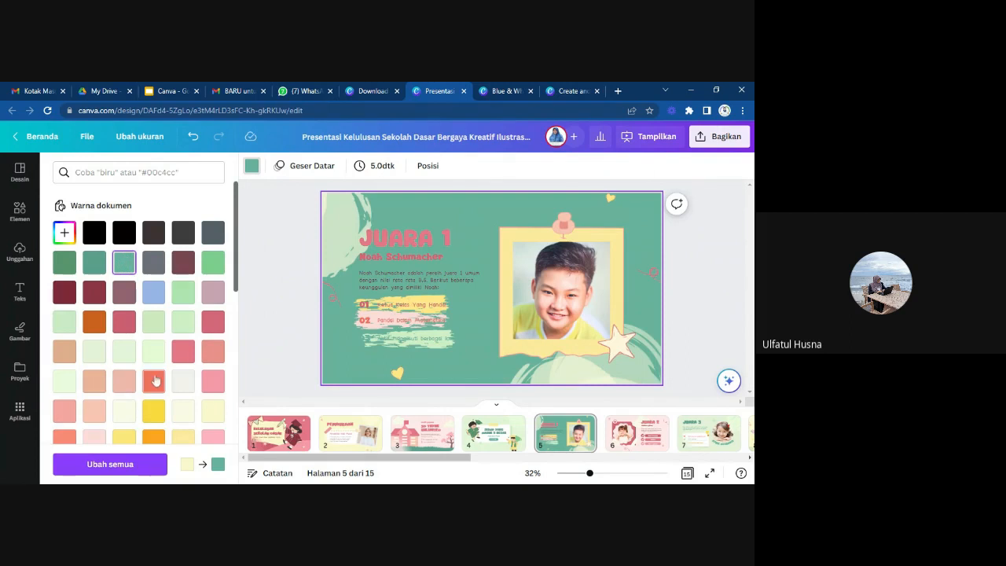
click(154, 380)
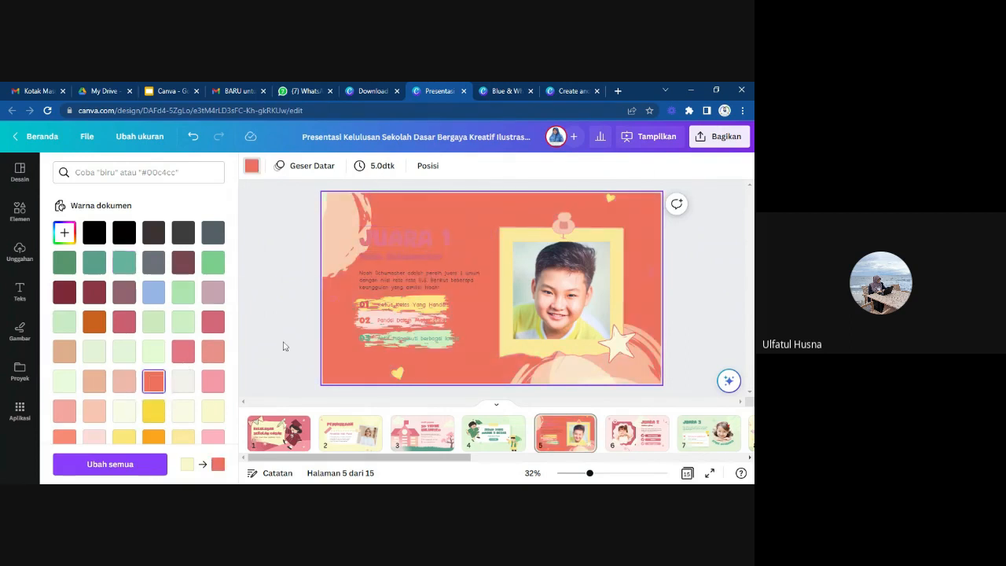
click(153, 353)
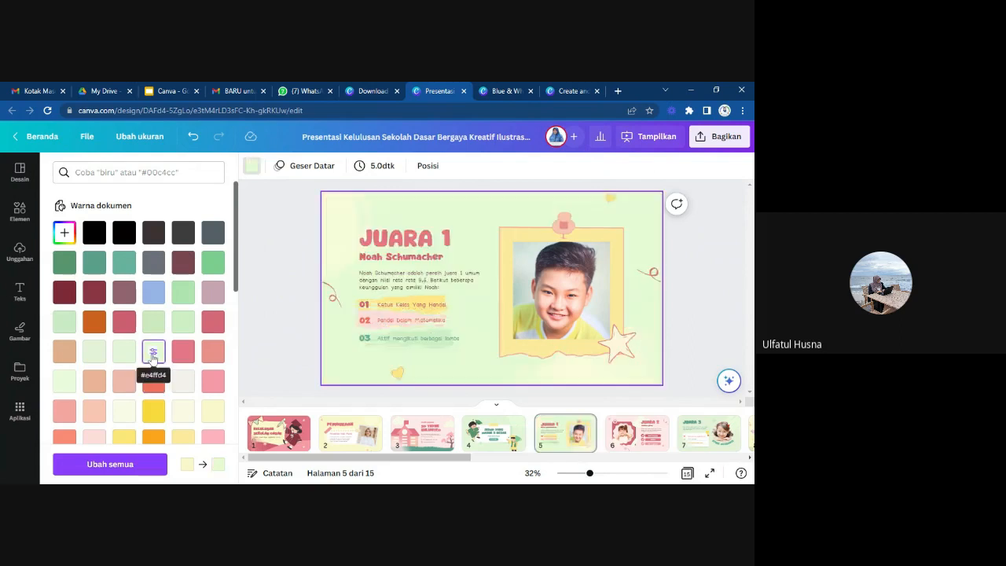
scroll(188, 414, down, 2)
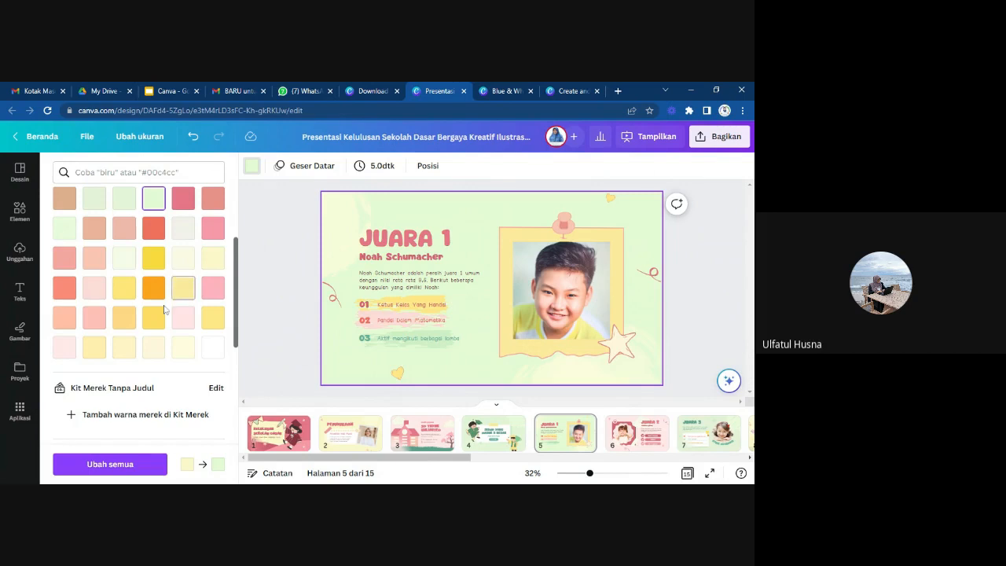
Delete the boy's photo from the picture frame on page 5, leaving the frame in place.
click(431, 250)
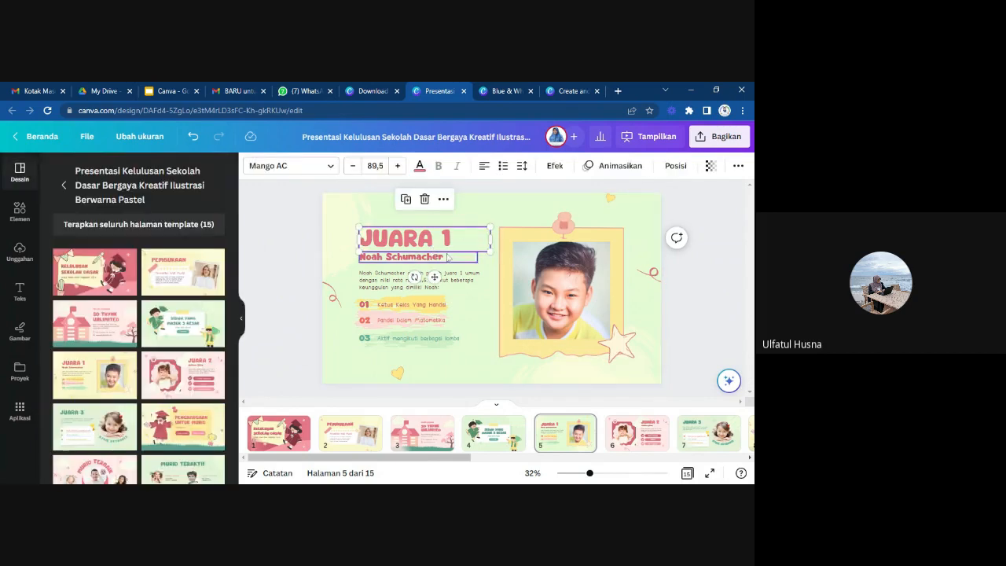
click(548, 305)
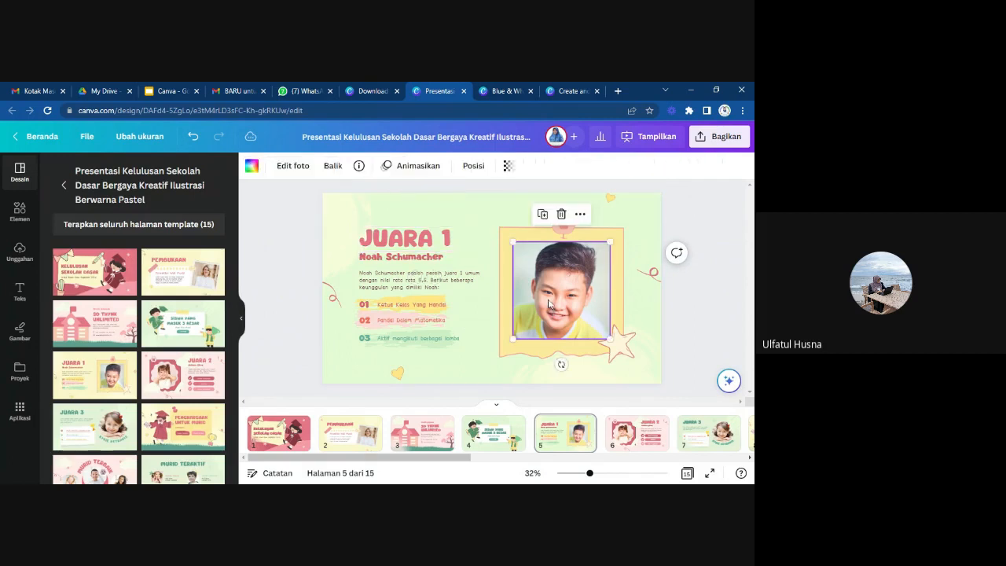
key(Delete)
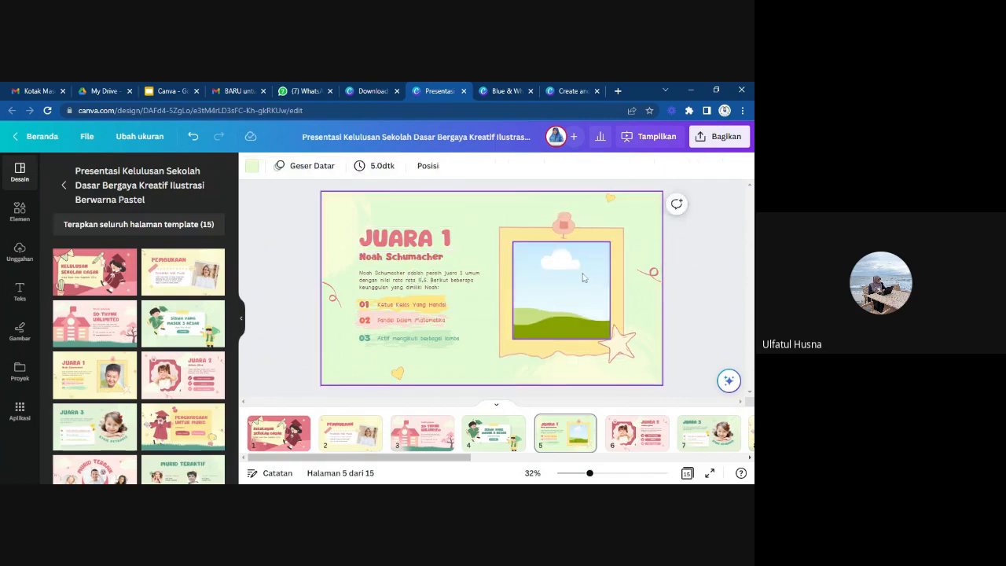
Fill the empty frame on page 5 with the uploaded photo of a person standing by the water under tree branches.
click(18, 252)
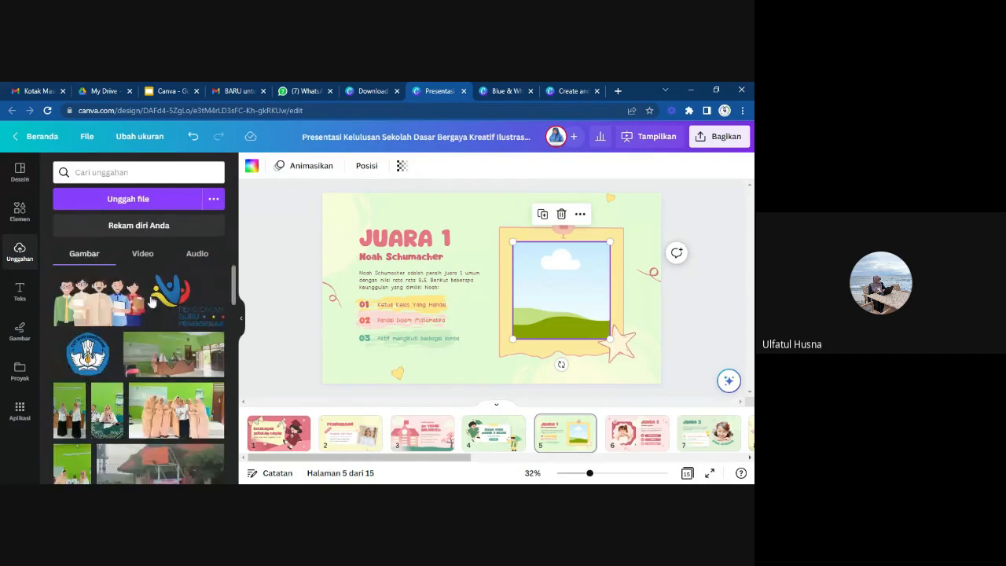
scroll(146, 353, down, 2)
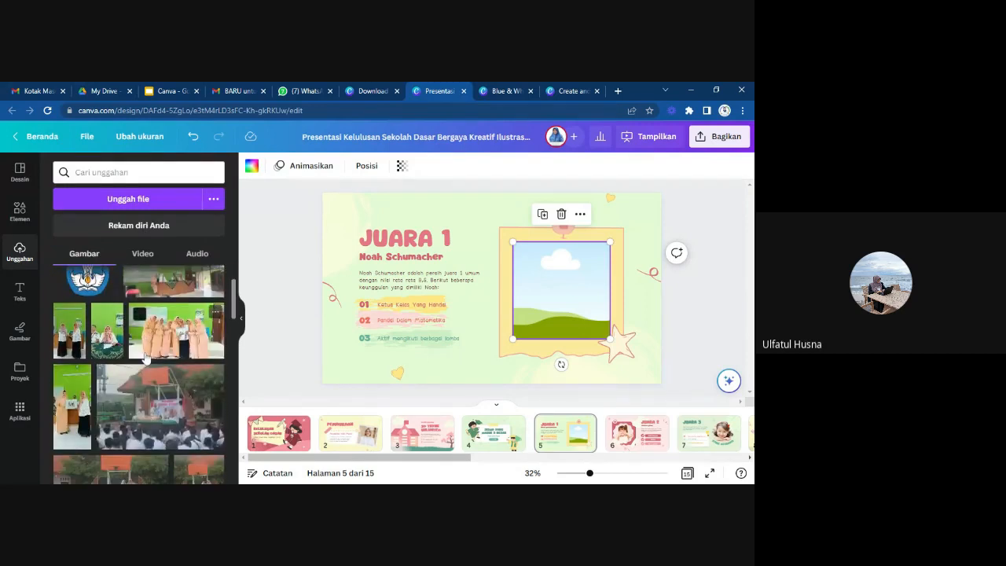
scroll(145, 358, down, 2)
scroll(145, 358, down, 2)
scroll(146, 357, down, 8)
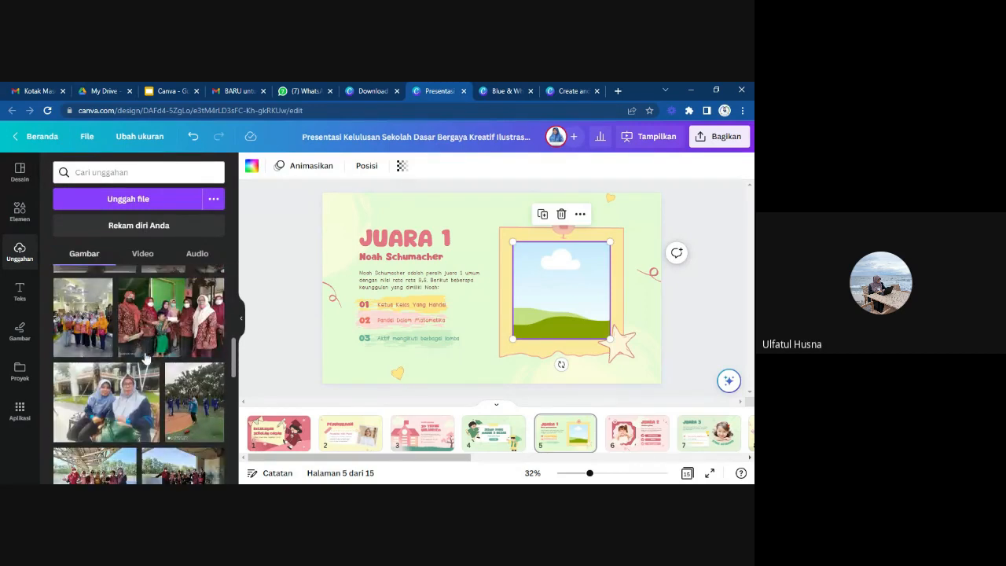
scroll(145, 358, down, 4)
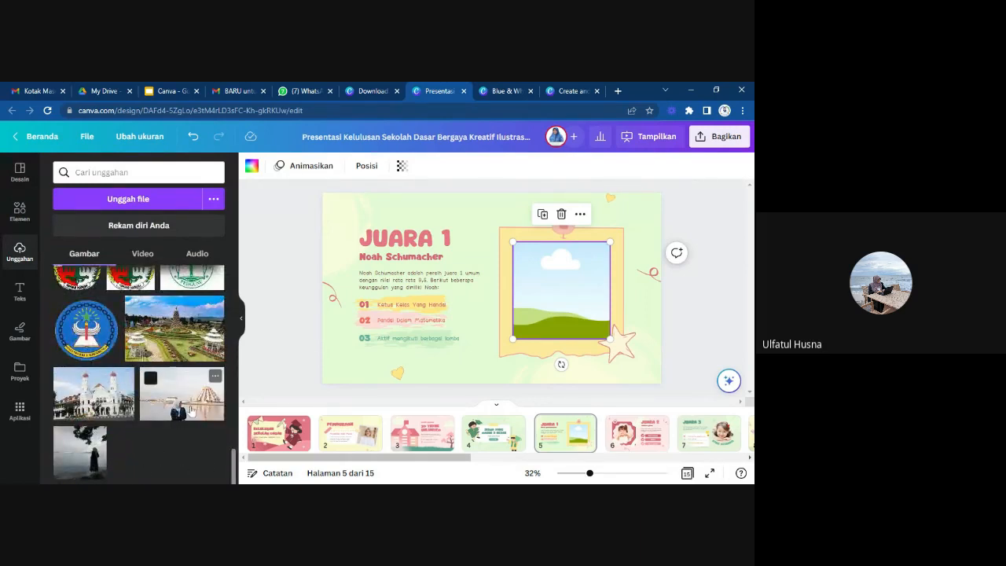
drag(87, 448, 481, 281)
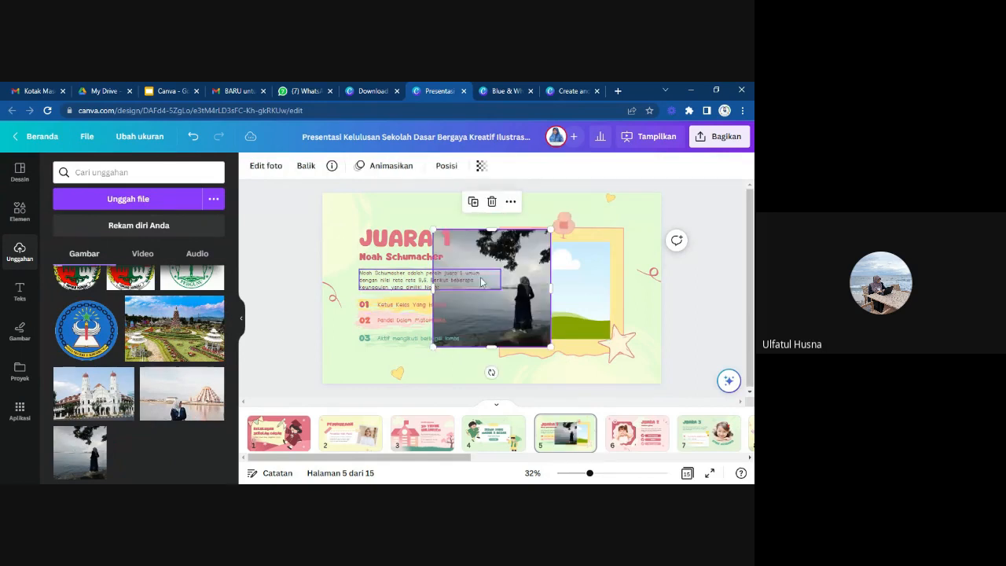
drag(506, 320, 562, 291)
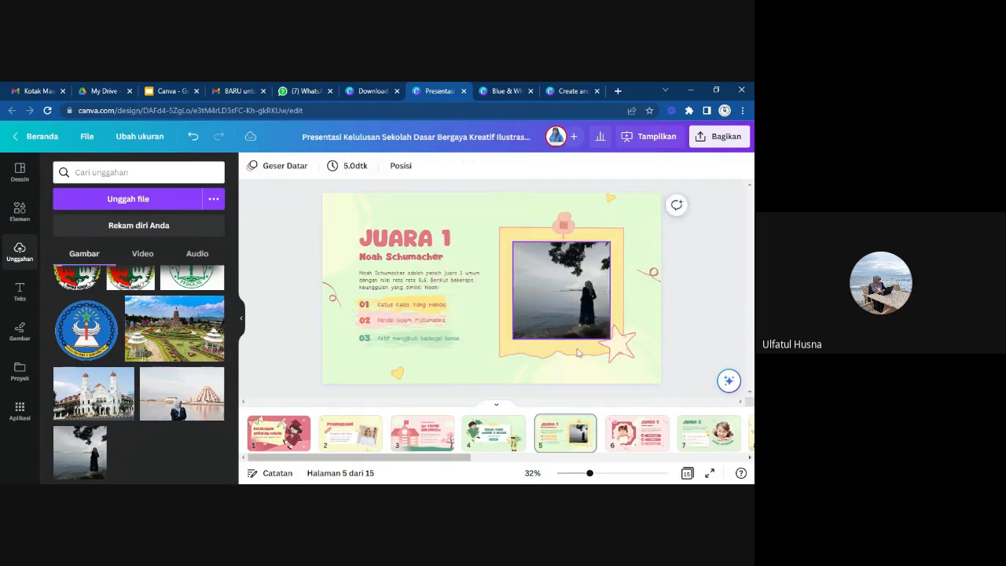
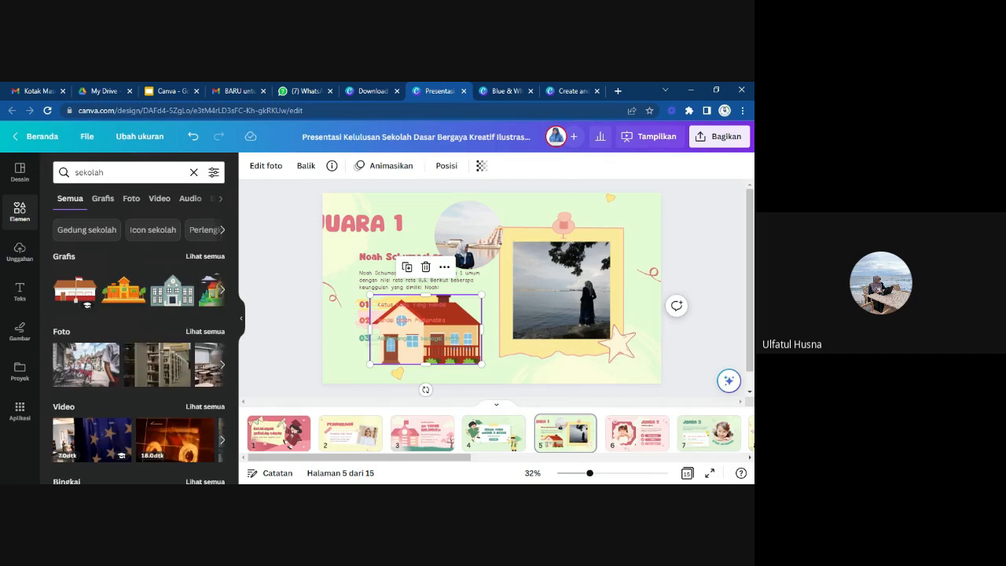
Add the school building graphic with the red-and-white flag over the lower part of page 5's picture frame and delete the red-roofed house.
click(76, 292)
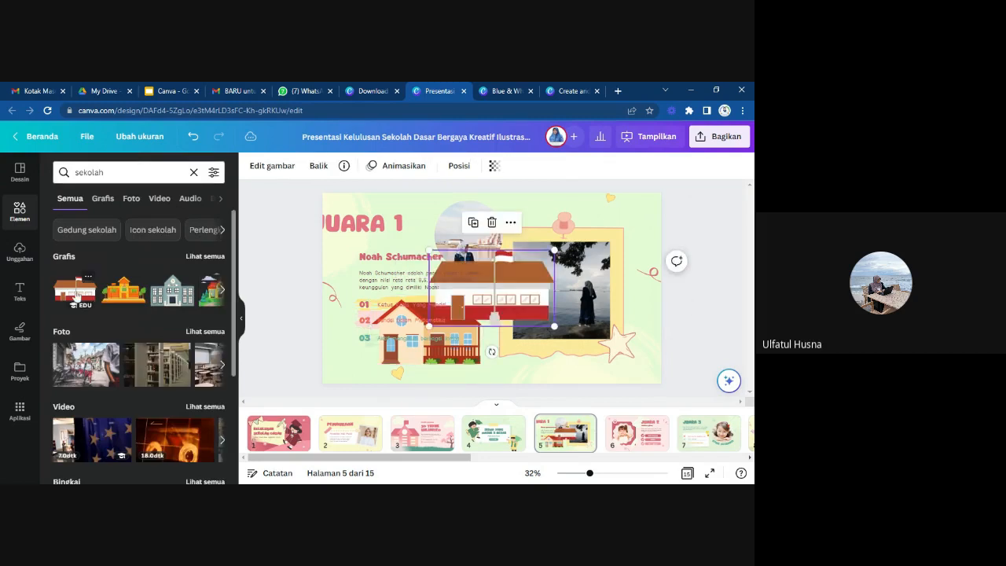
drag(528, 279, 606, 336)
click(458, 354)
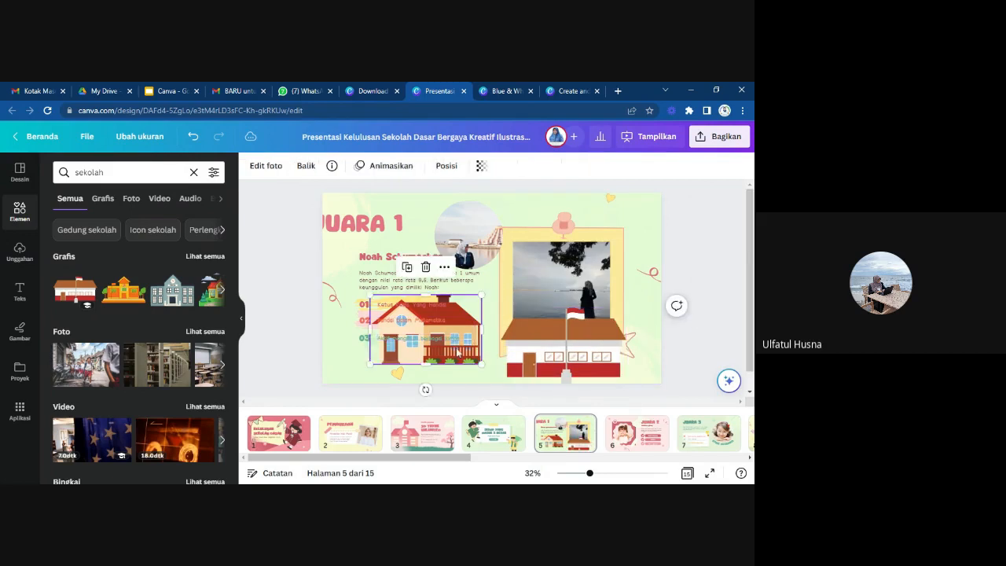
key(Delete)
Shrink the school building graphic and place it at the bottom edge of page 5, between the text and the picture frame.
click(555, 362)
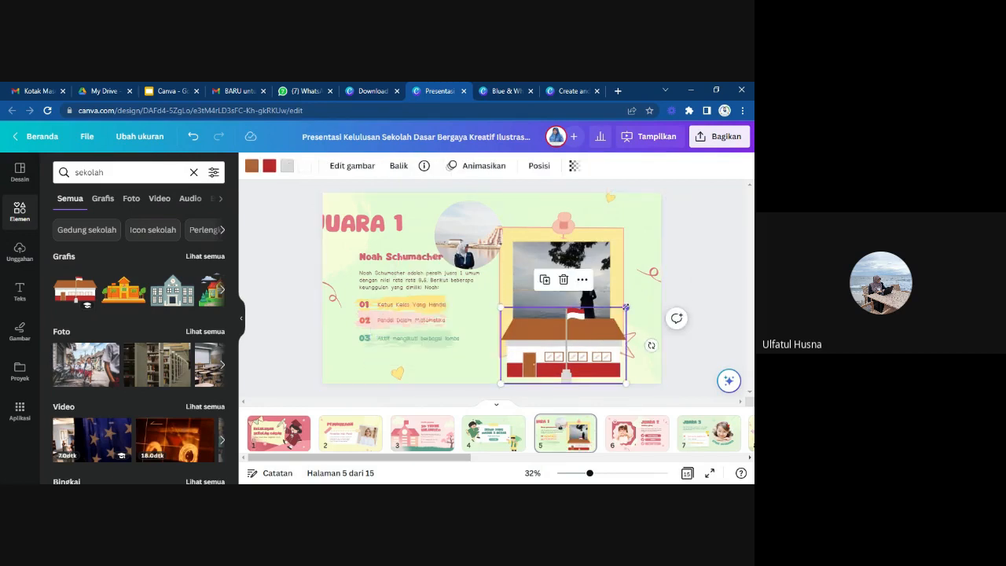
drag(626, 307, 582, 334)
drag(552, 377, 505, 377)
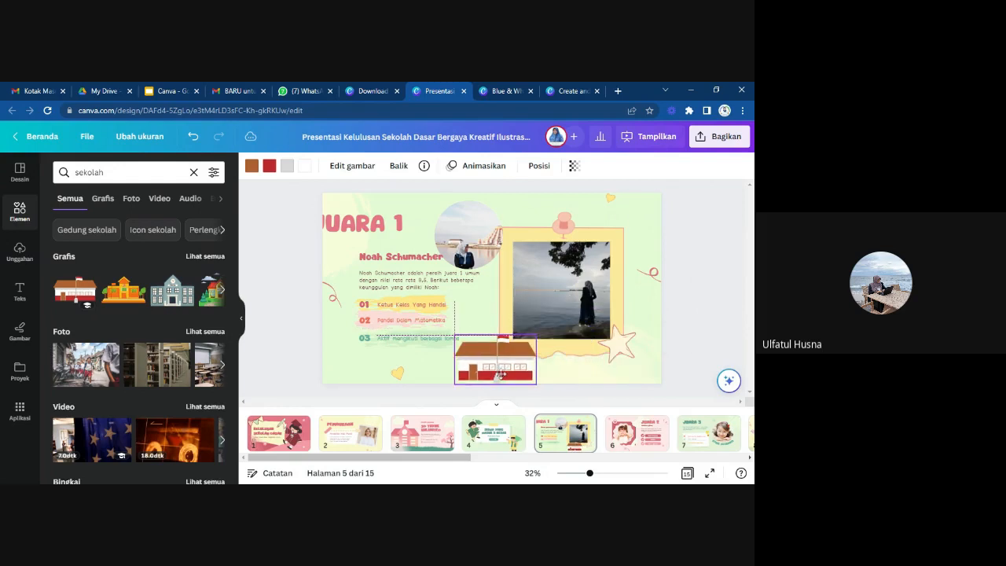
click(600, 382)
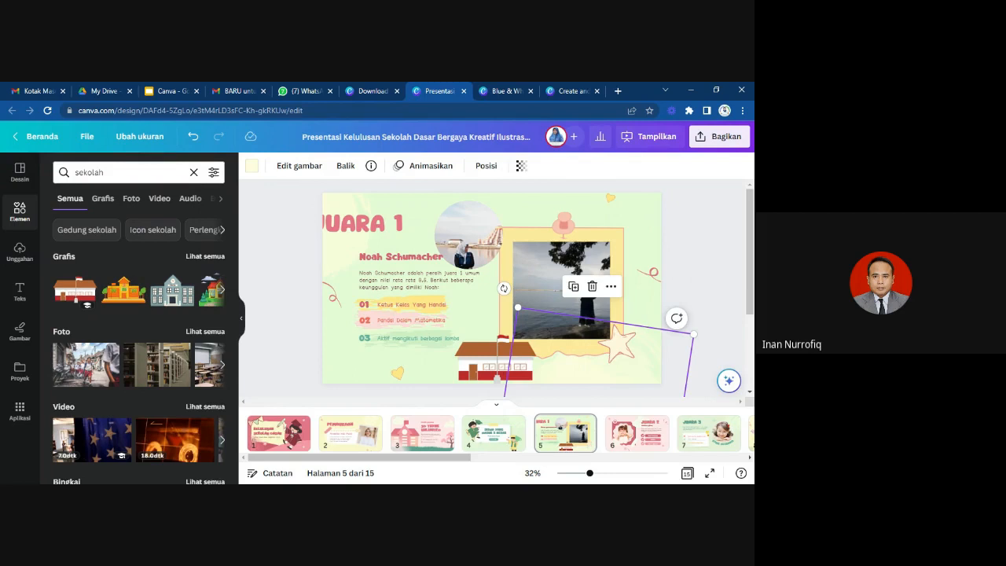
click(125, 172)
key(alt+Tab)
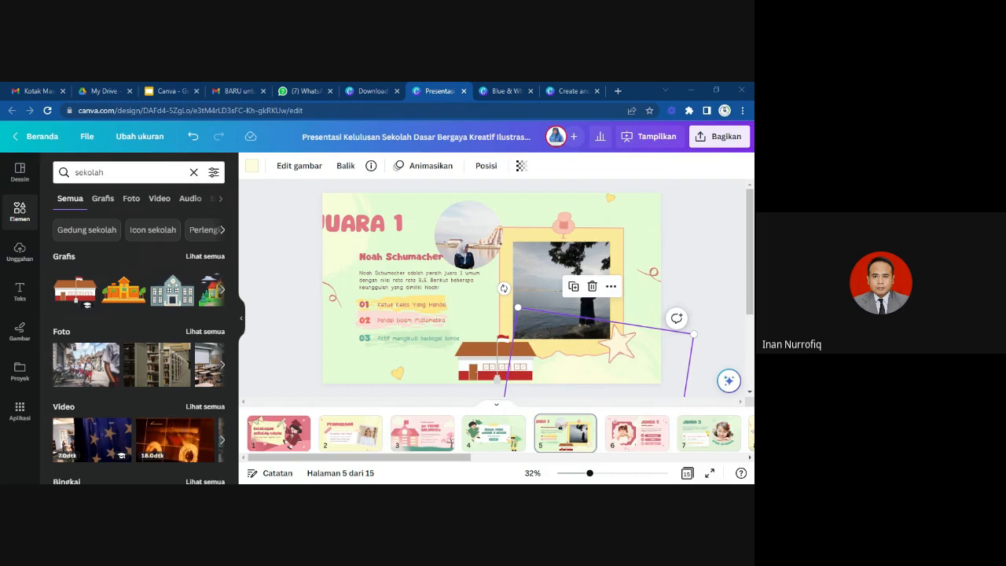
Move the circular photo up and to the left on page 5, and shift the JUARA 1 heading right, fully onto the page.
click(461, 229)
drag(461, 230, 443, 217)
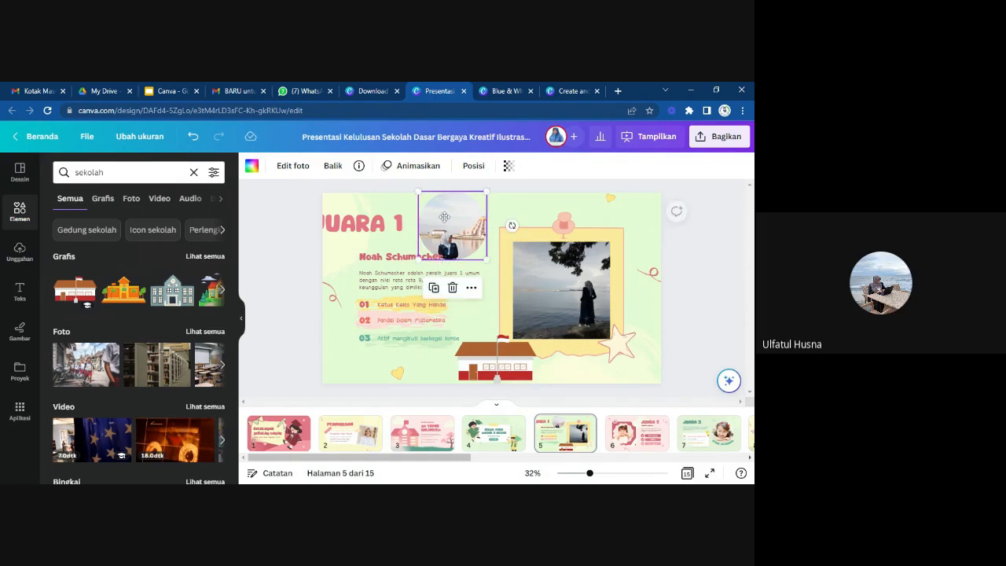
drag(372, 229, 406, 234)
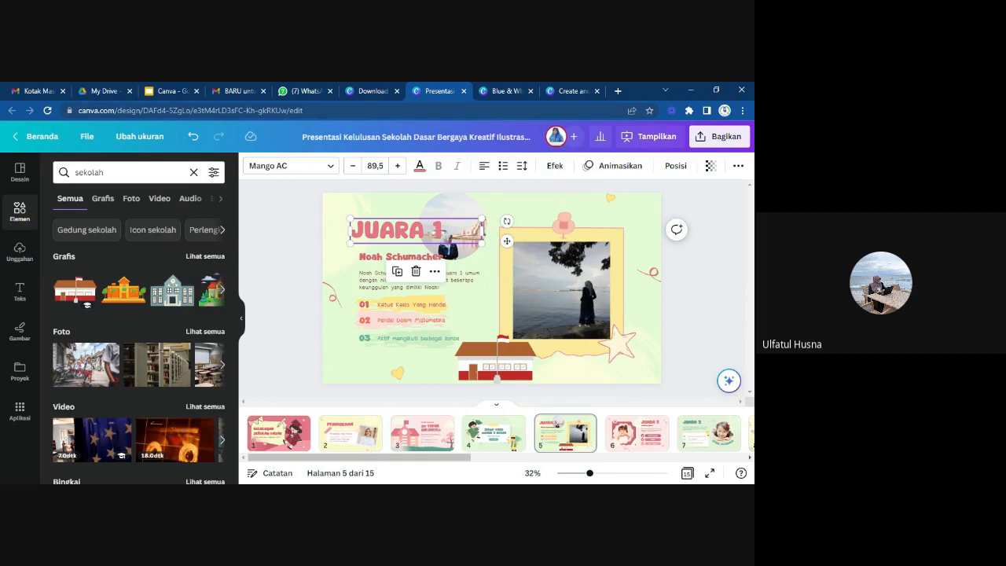
Leave the quiz template results for the home page, open Proyek and look through the recent items, folders, designs and images.
click(368, 92)
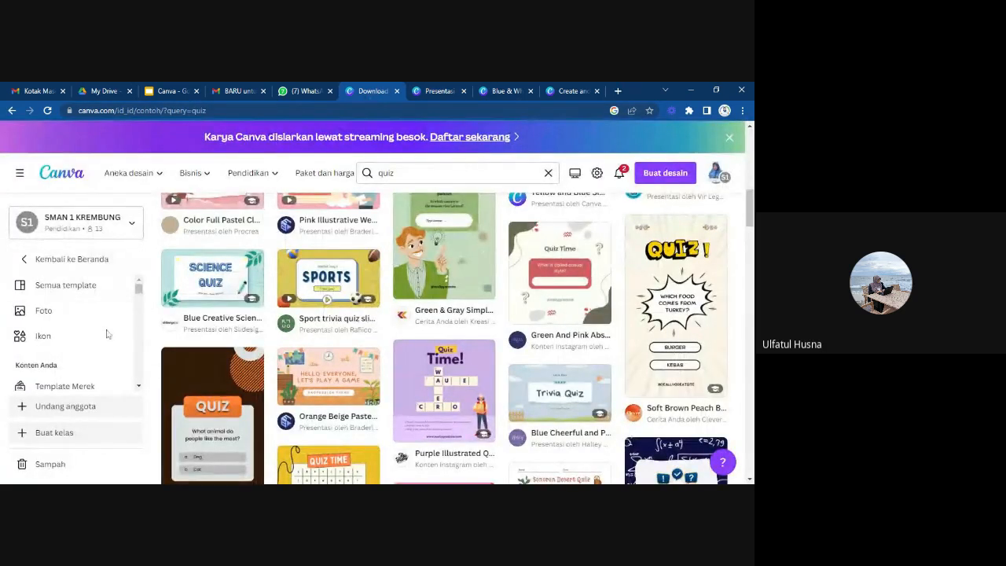
click(28, 261)
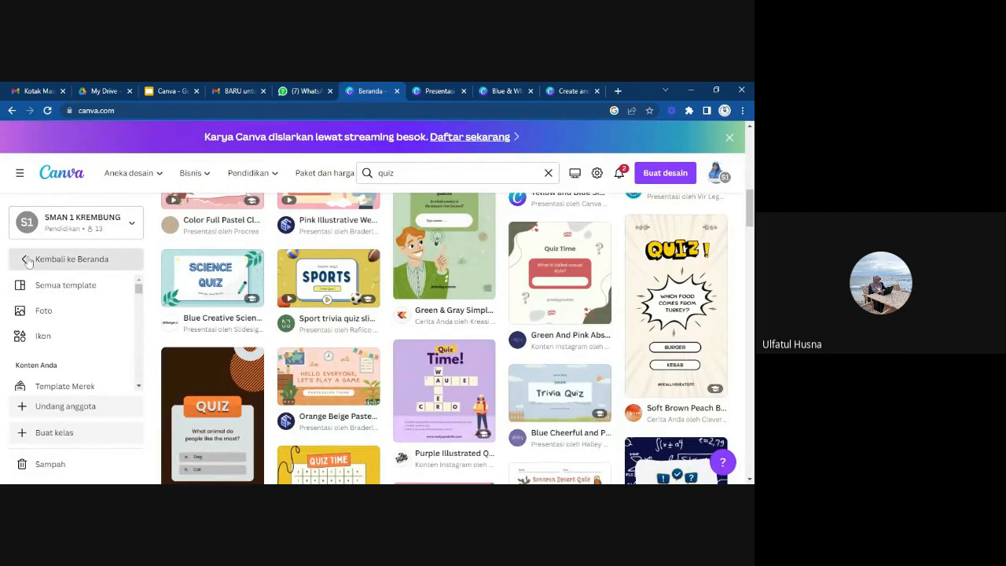
click(65, 288)
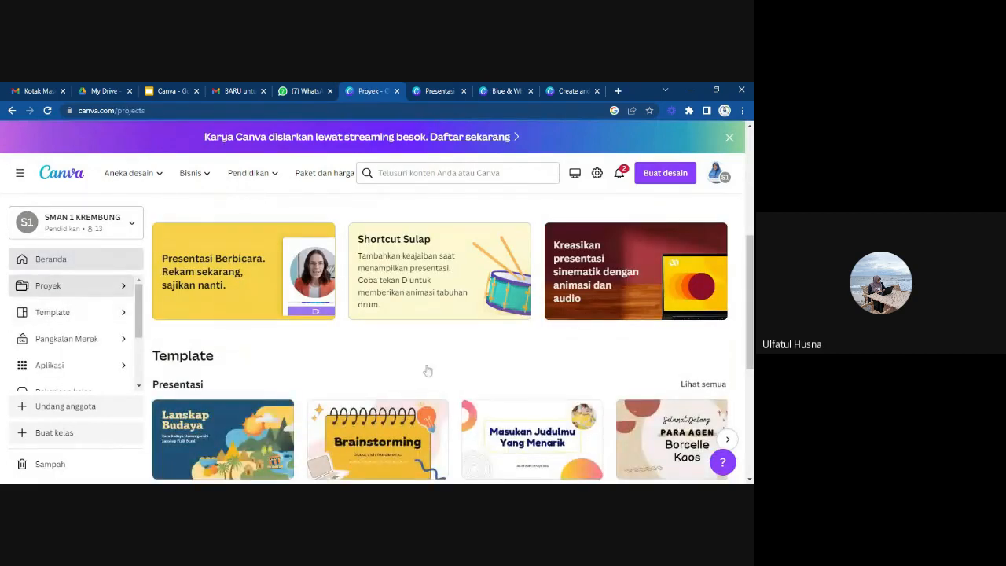
scroll(428, 370, down, 2)
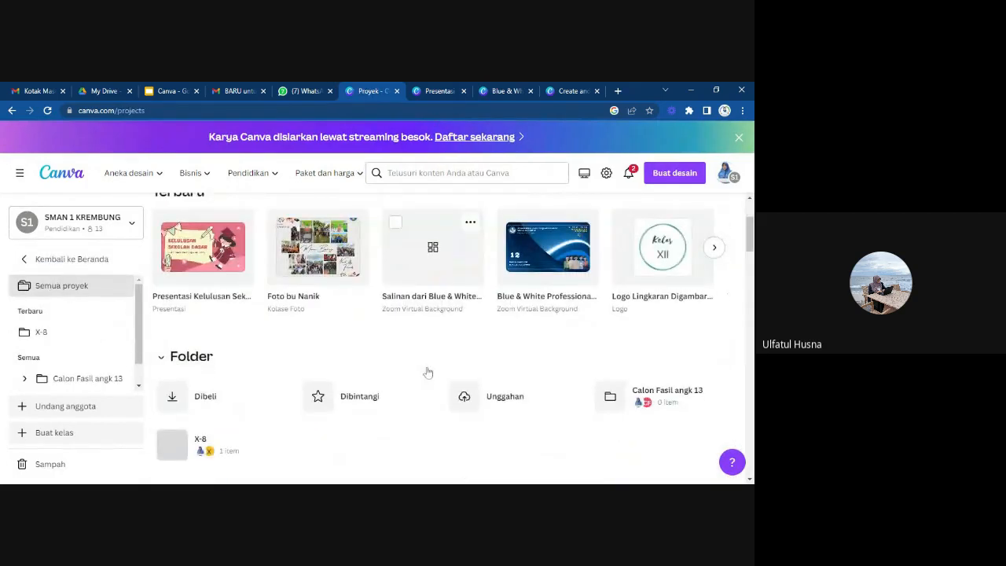
scroll(428, 372, up, 1)
scroll(427, 371, down, 2)
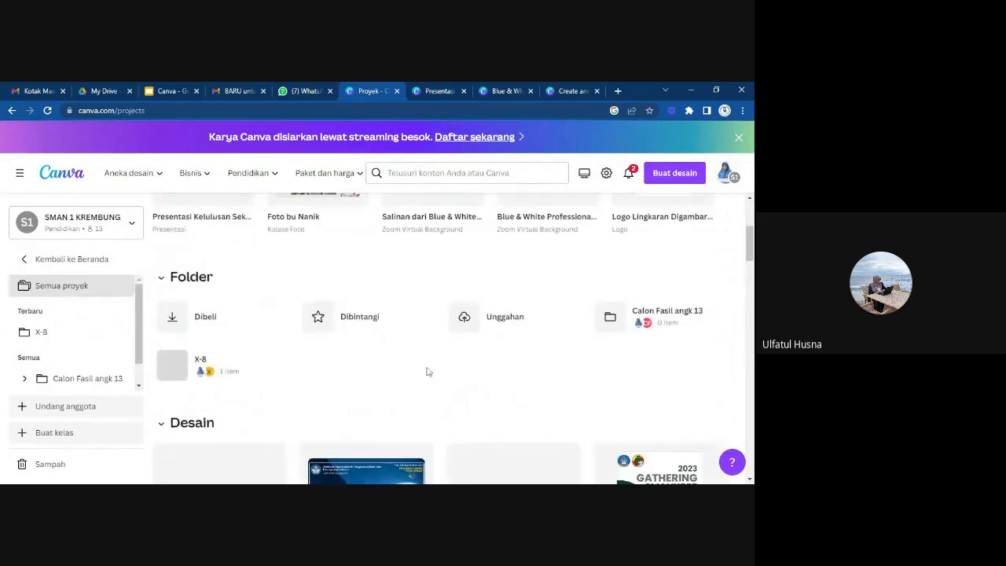
scroll(428, 371, down, 3)
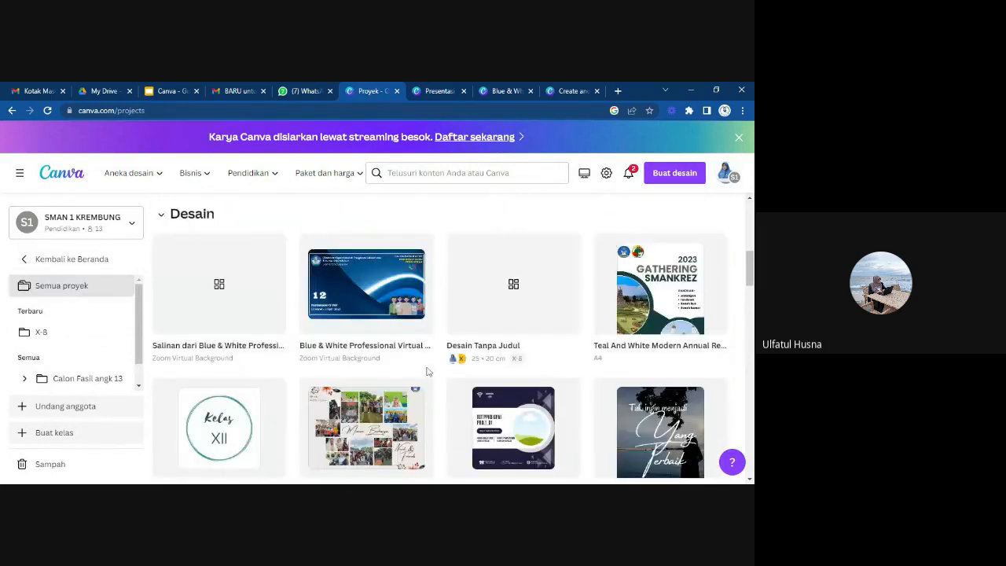
scroll(427, 372, down, 1)
scroll(428, 372, down, 2)
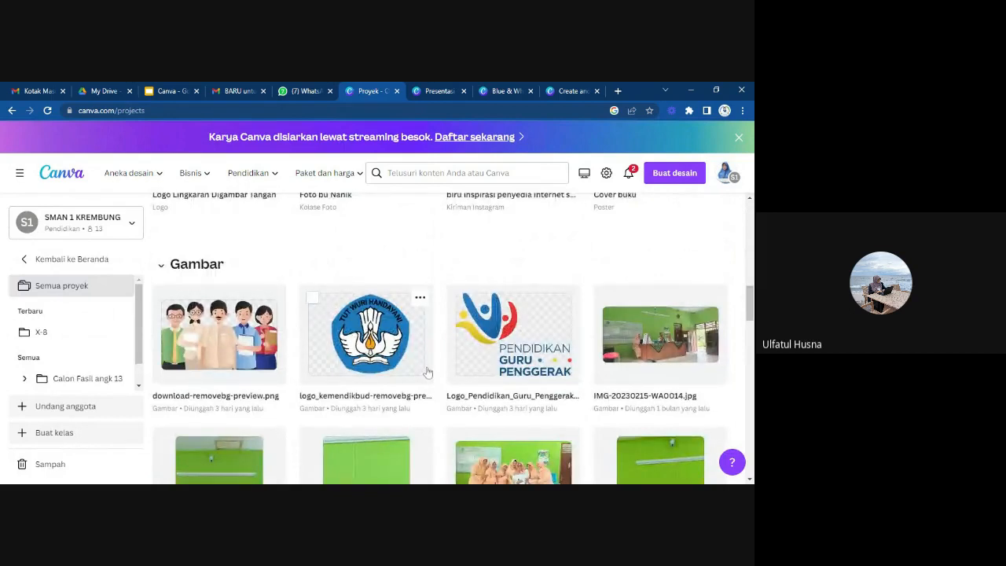
Go back over the project folders, saved designs and uploaded images on the Proyek page.
scroll(428, 372, up, 4)
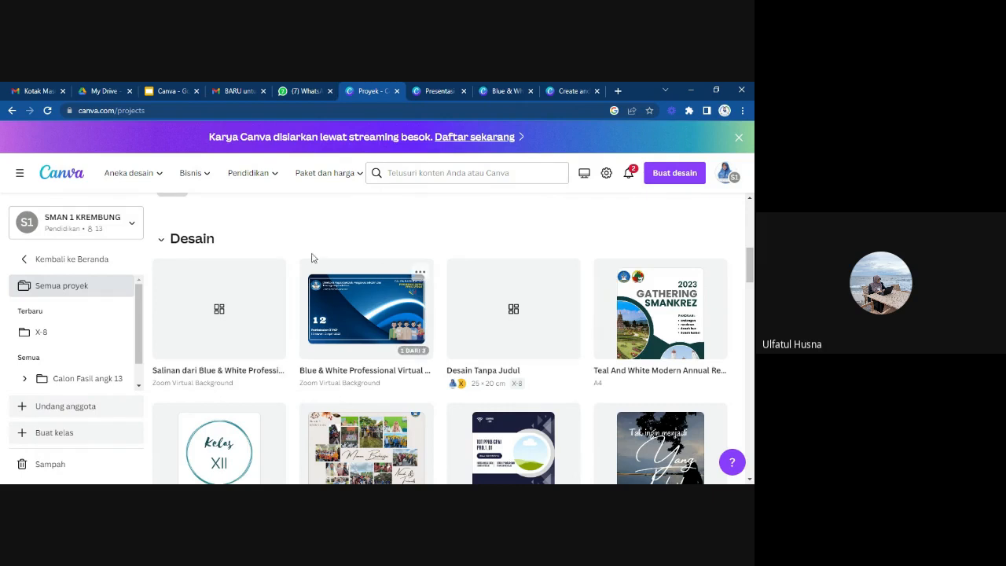
scroll(230, 279, up, 2)
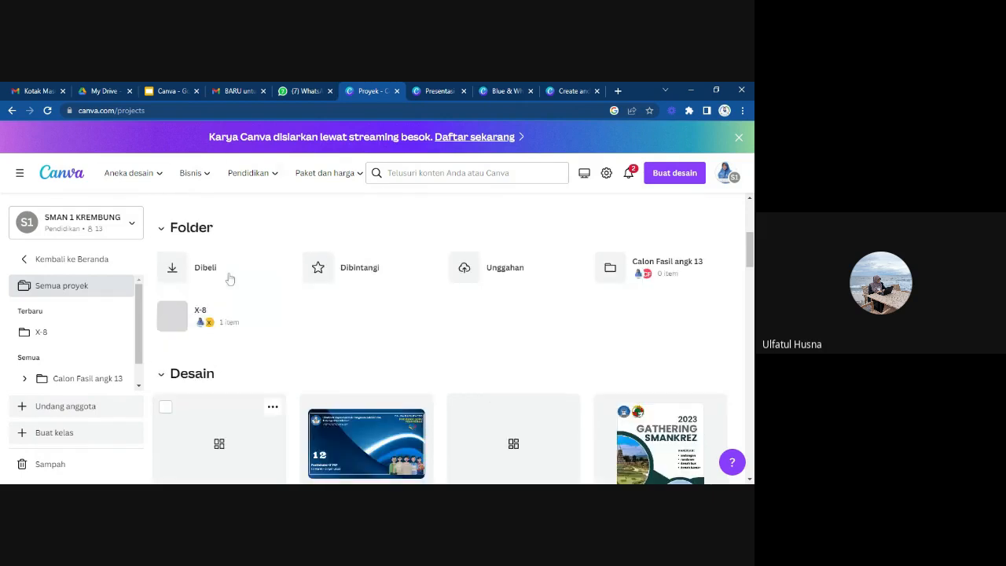
scroll(230, 279, down, 2)
scroll(229, 278, up, 1)
scroll(229, 279, down, 2)
scroll(229, 279, down, 1)
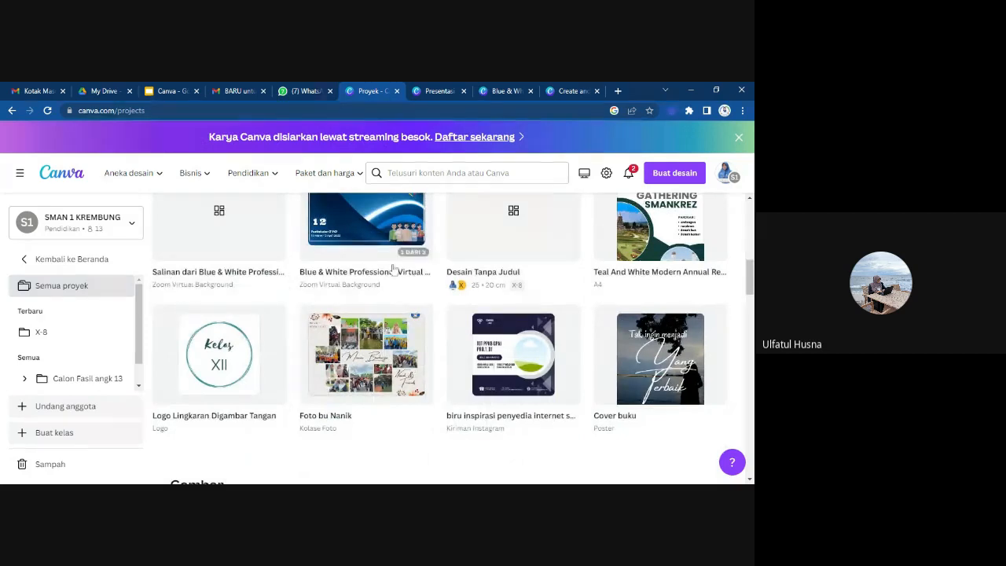
scroll(392, 267, up, 2)
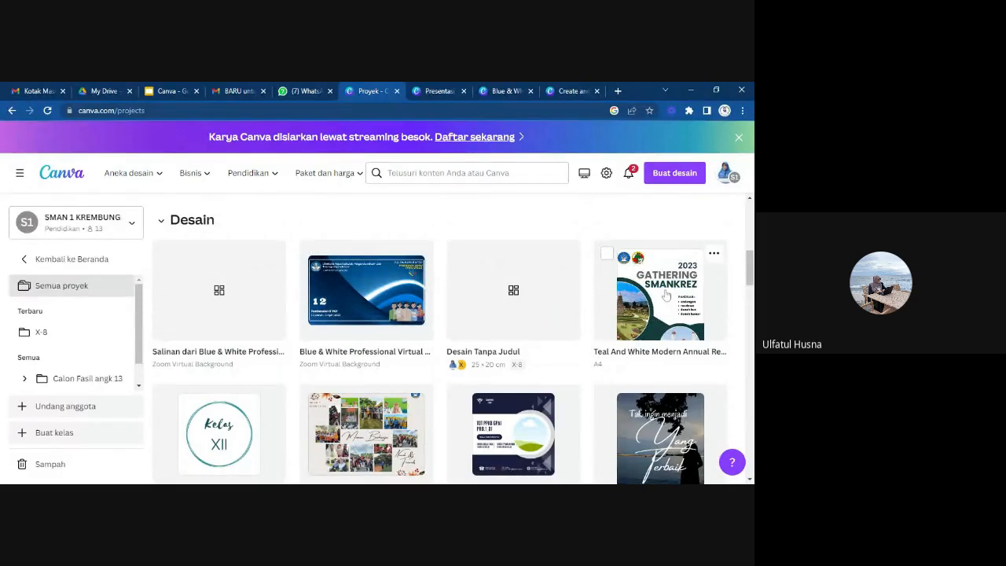
scroll(619, 370, down, 3)
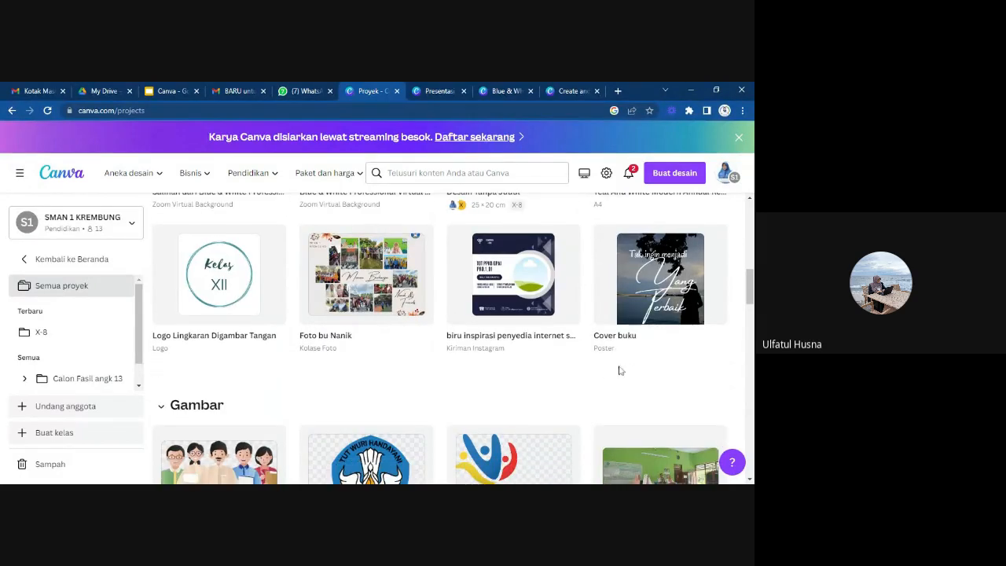
scroll(621, 366, down, 2)
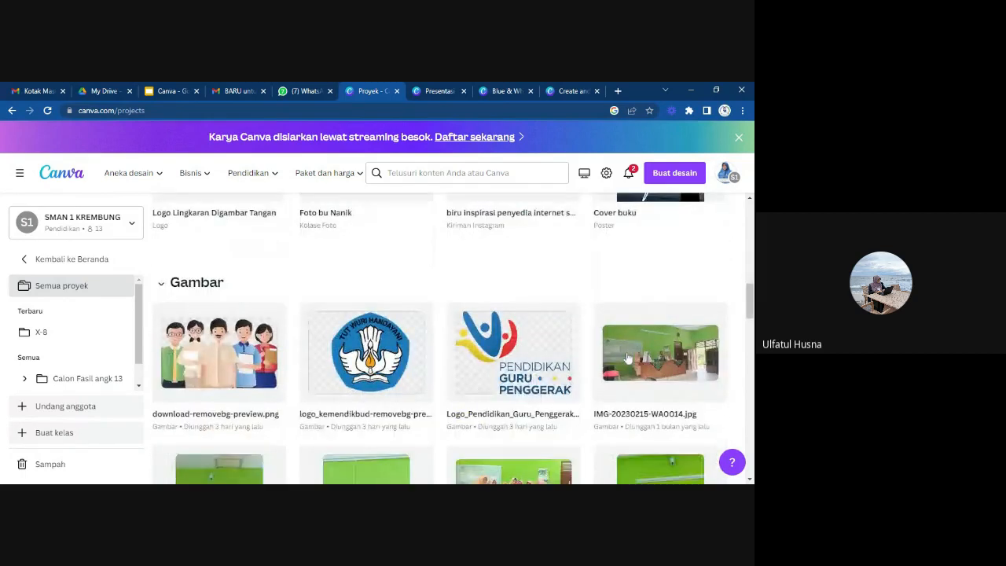
Collapse the Desain section in the project list and return to the recent projects.
scroll(628, 358, up, 4)
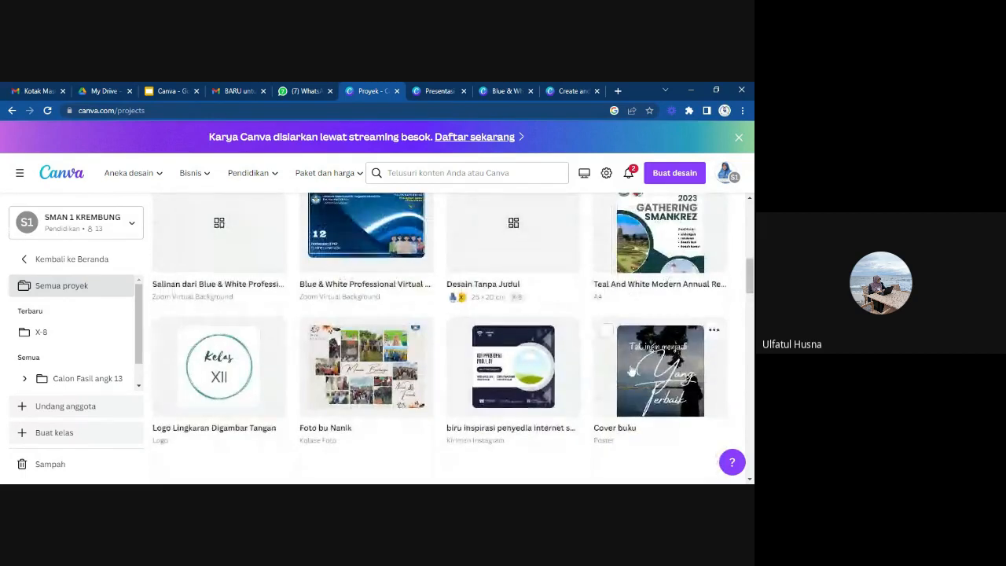
scroll(632, 370, up, 3)
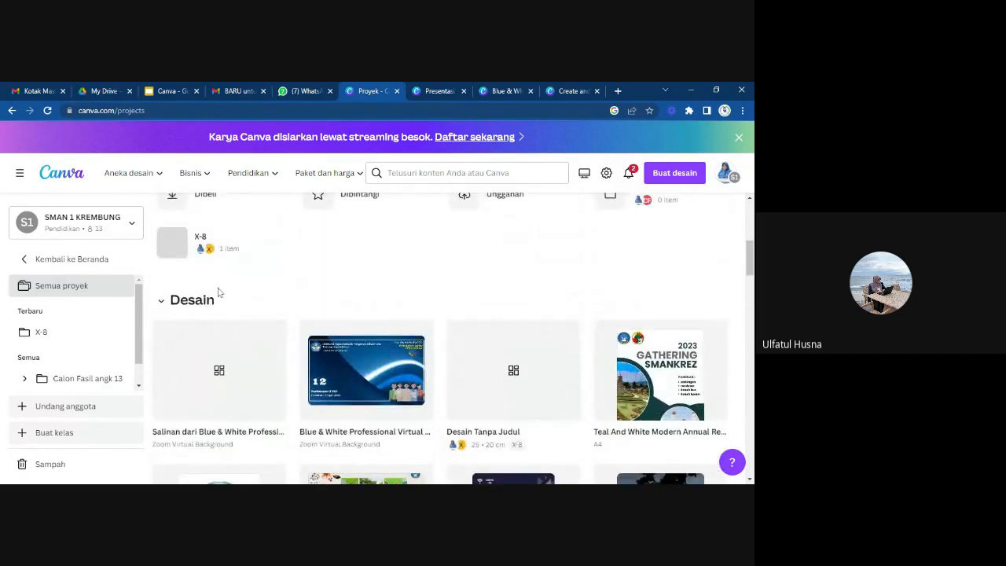
click(162, 299)
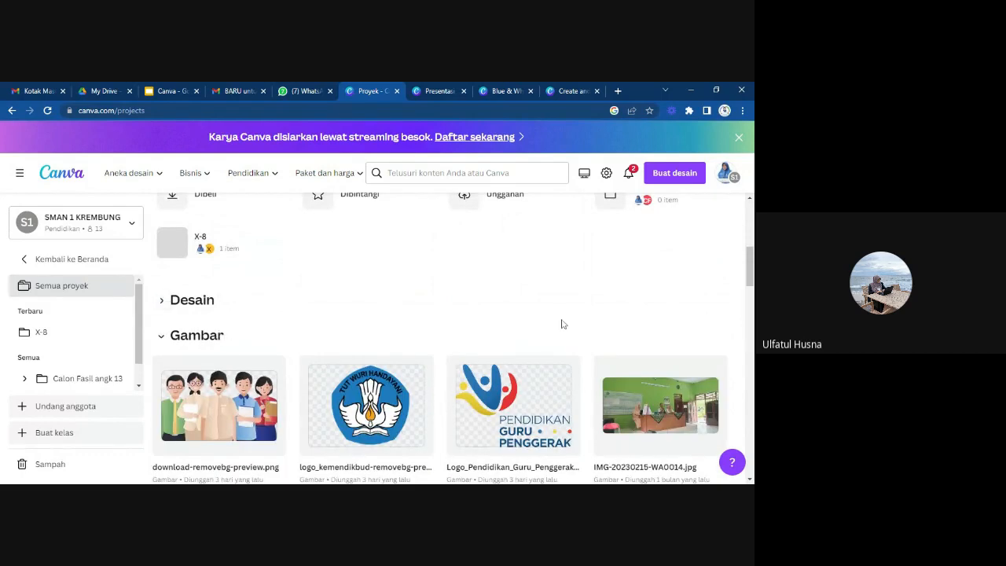
scroll(561, 324, up, 6)
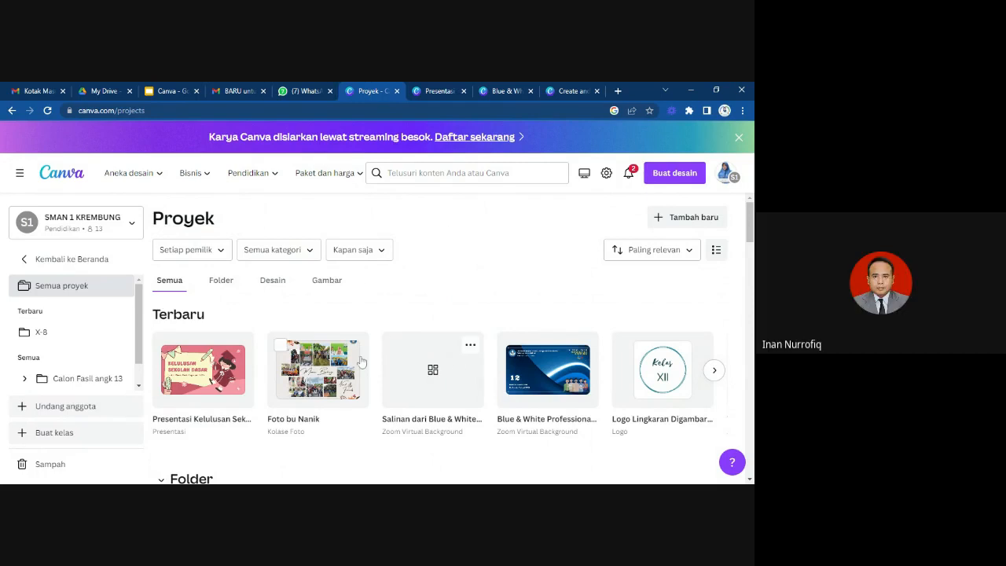
scroll(453, 330, down, 2)
scroll(453, 330, up, 2)
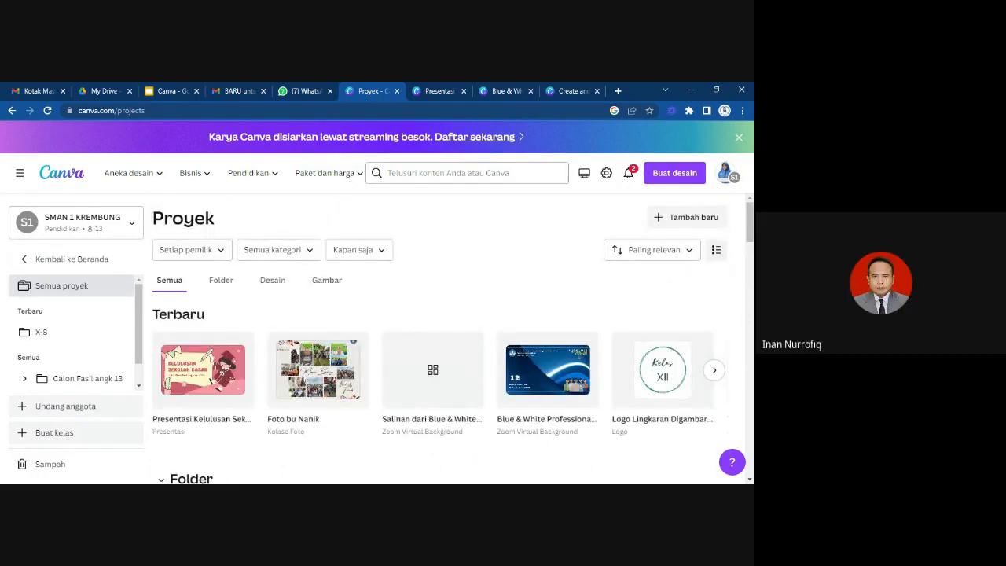
Switch back to the Presentasi Kelulusan Sekolah Dasar design and deselect the JUARA 1 heading on page 5.
click(433, 91)
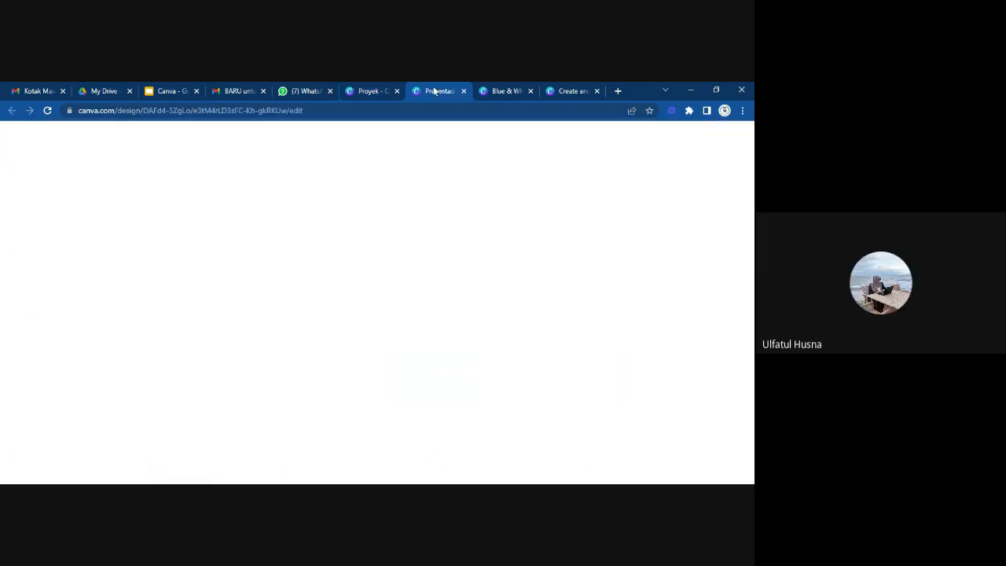
click(501, 91)
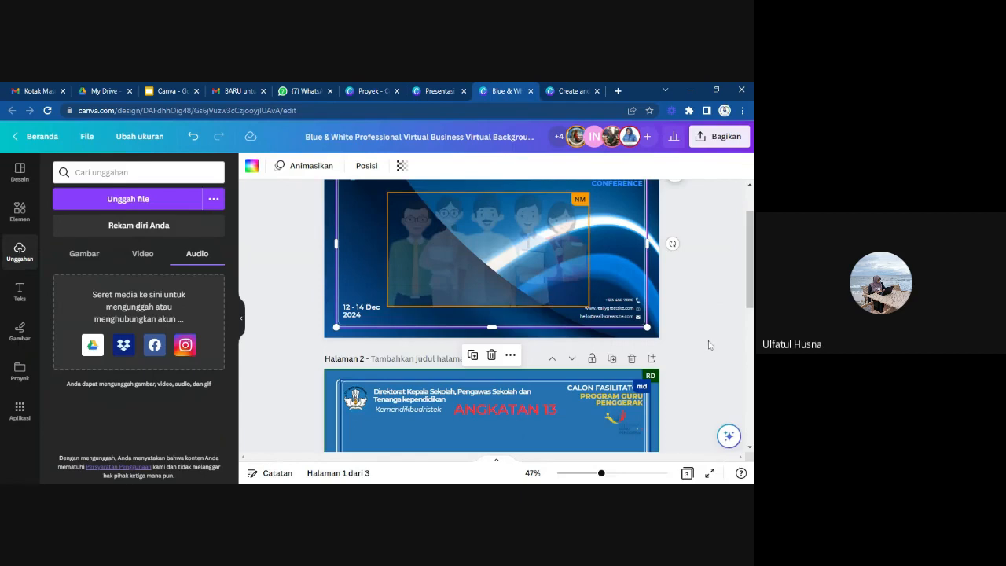
click(434, 92)
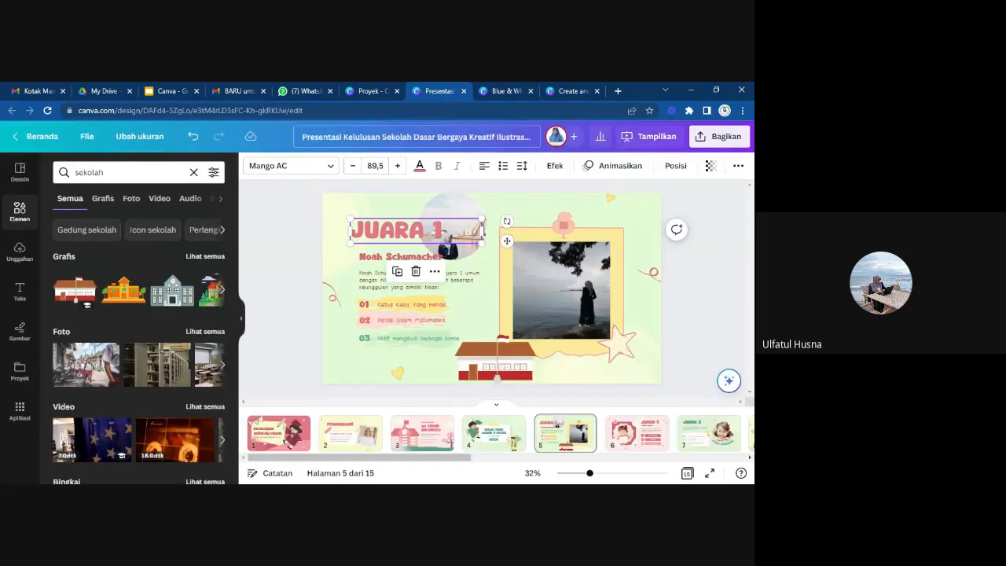
click(699, 288)
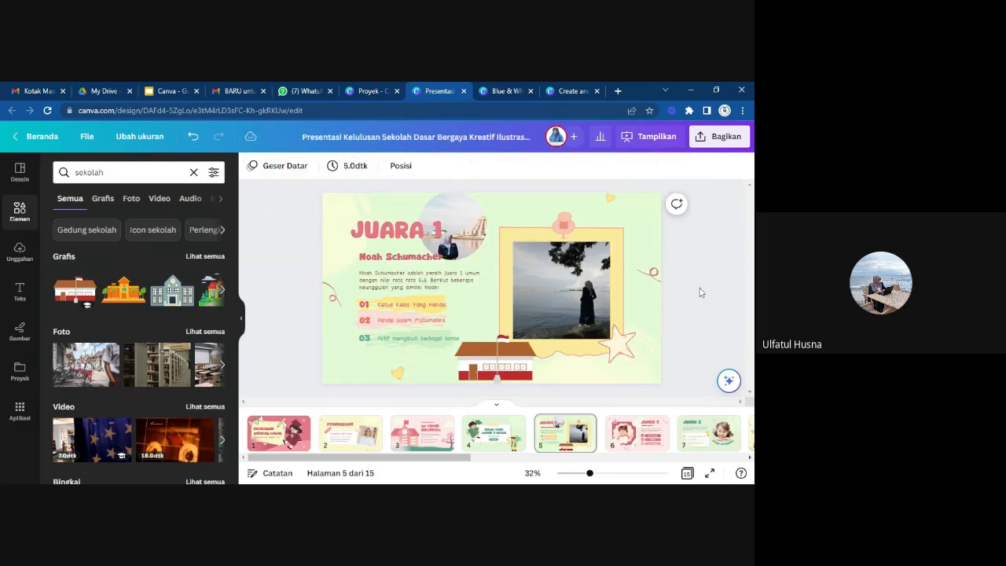
Review the presentation's sharing options, including member access, the collaboration link, download, social media and printing, and close them.
click(732, 140)
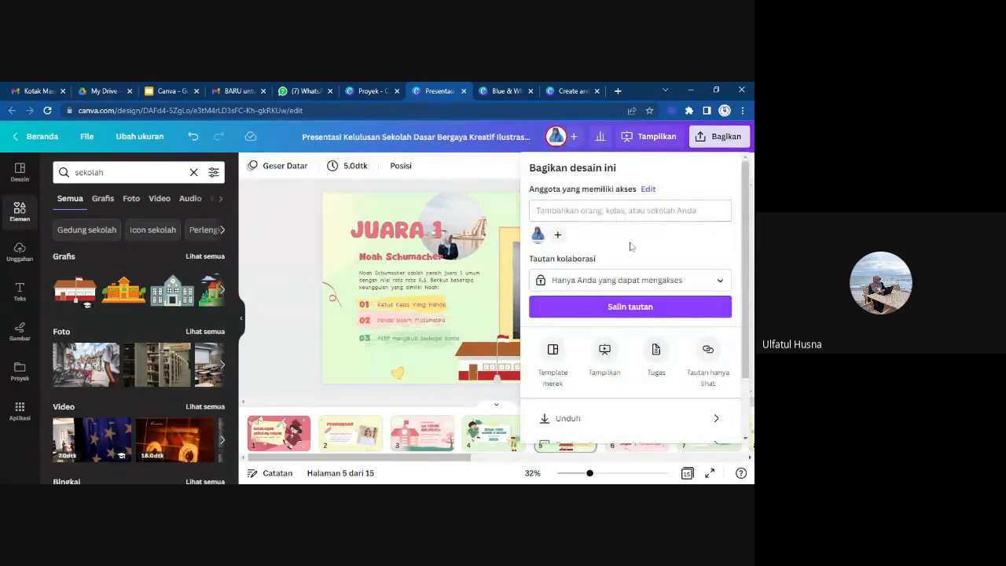
click(686, 306)
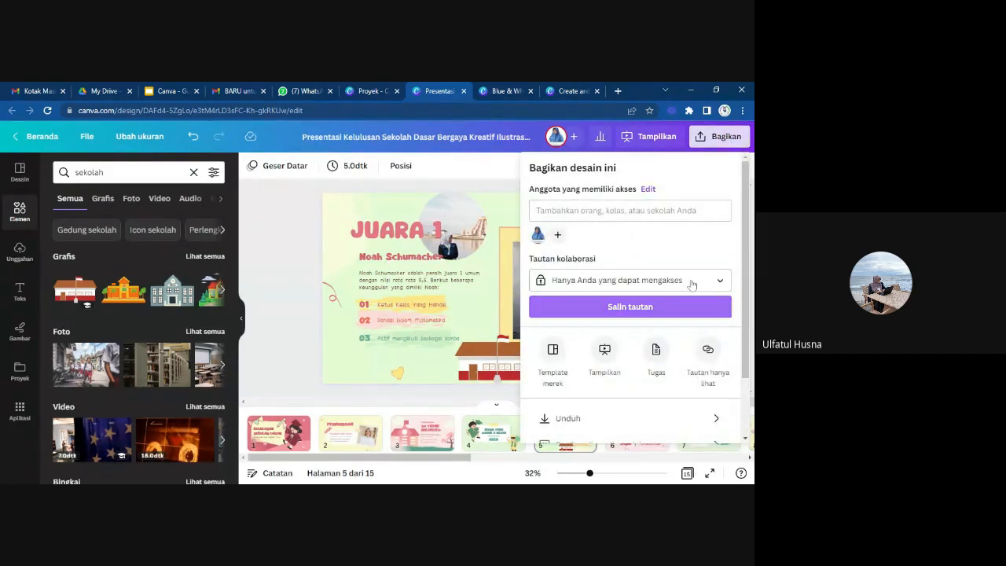
scroll(742, 240, down, 2)
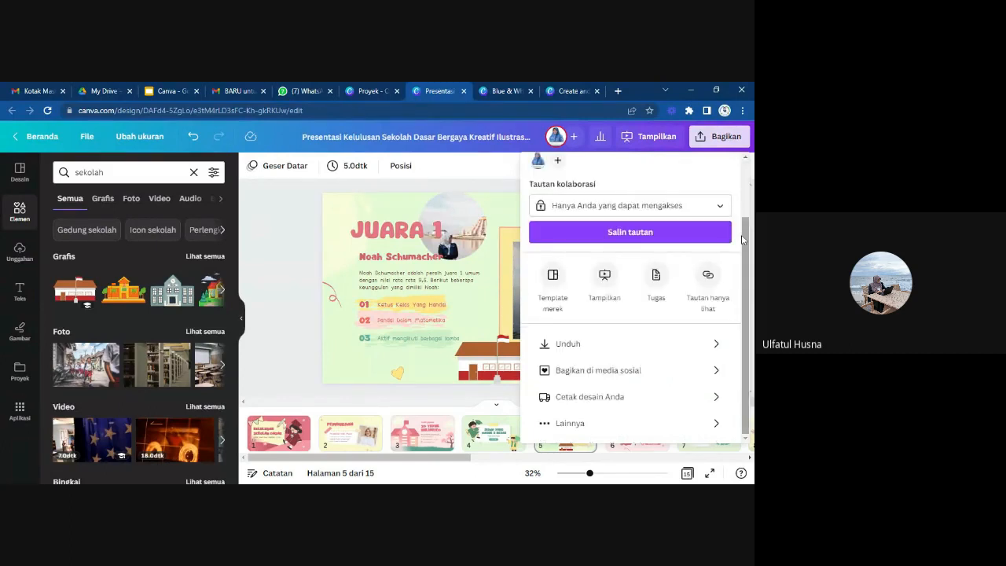
scroll(694, 249, up, 2)
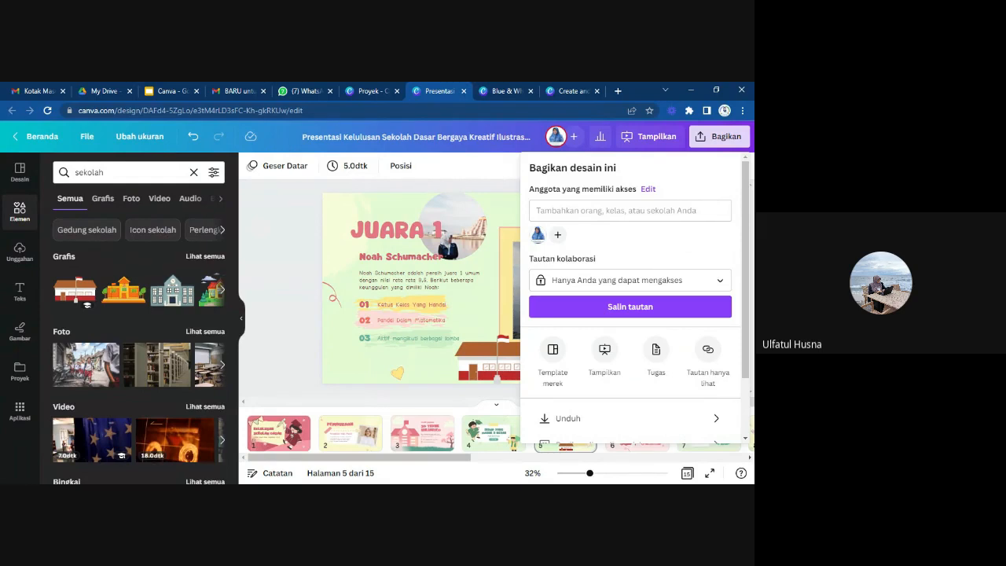
click(296, 209)
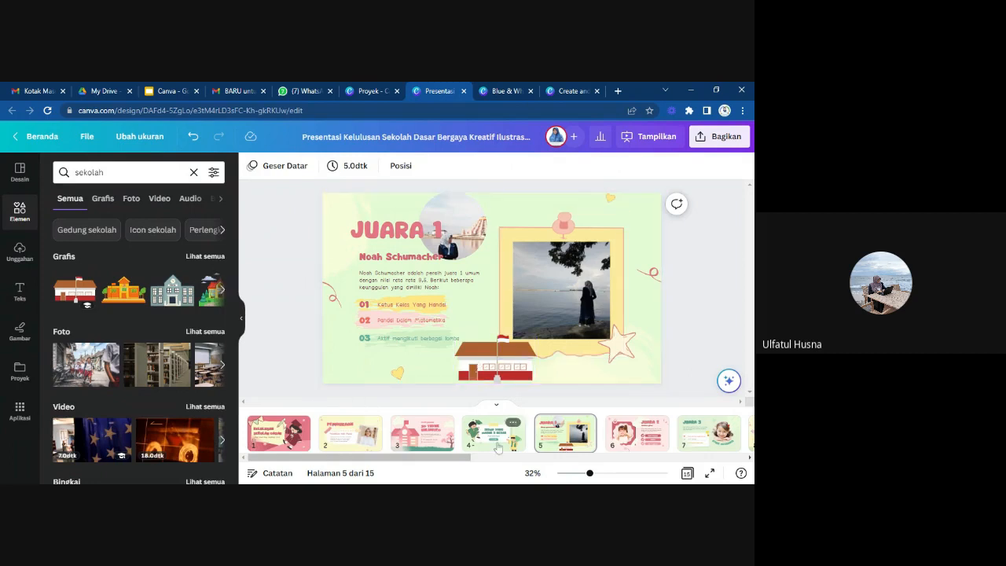
Open the recording studio through Tampilkan dan rekam, view the camera and microphone setup, and return to editing without recording.
click(636, 137)
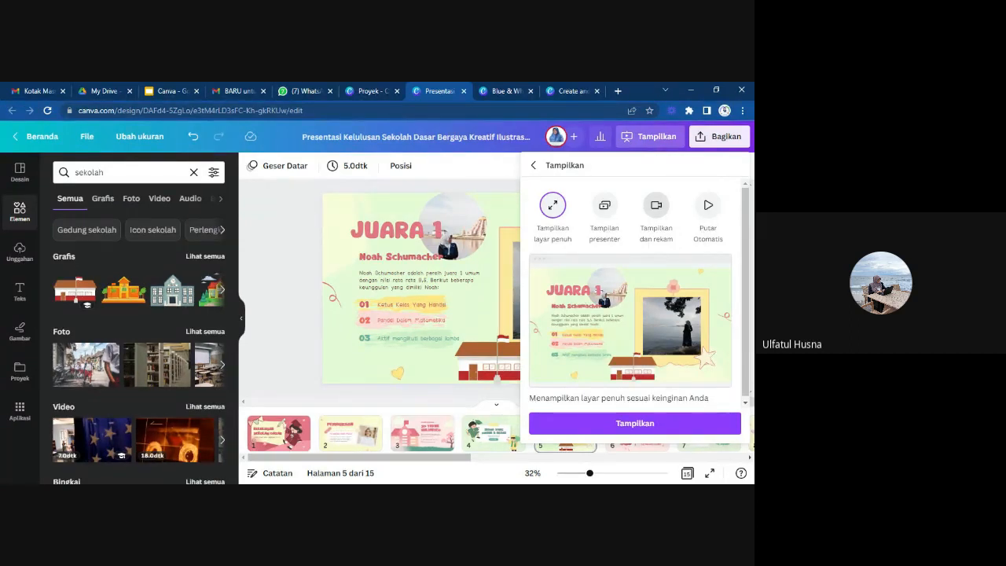
click(656, 205)
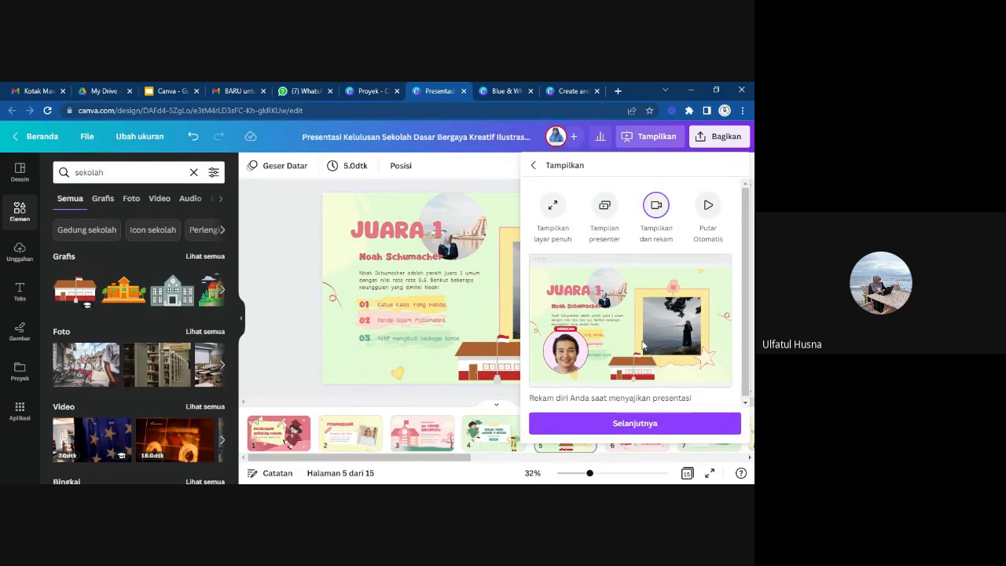
scroll(642, 341, down, 1)
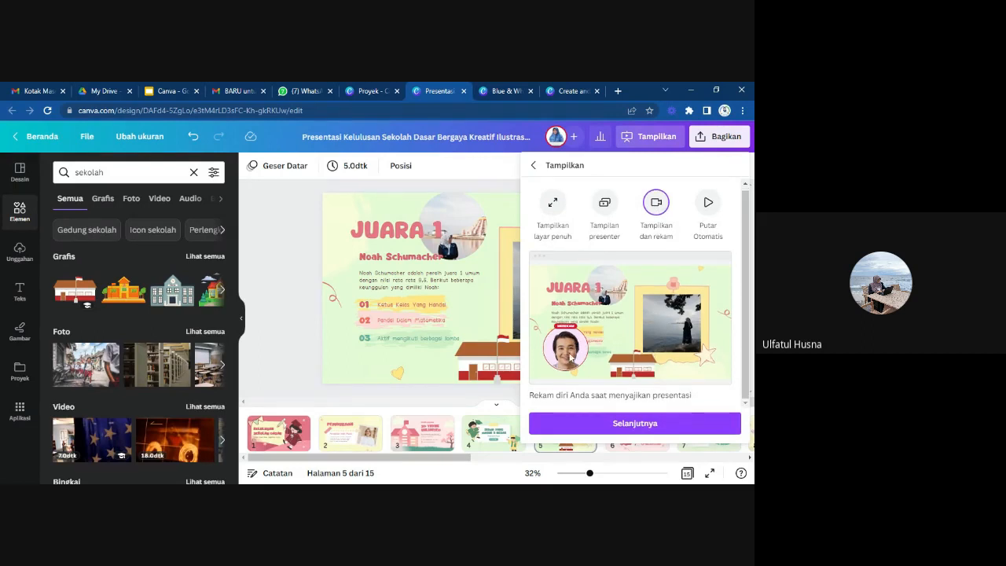
click(606, 422)
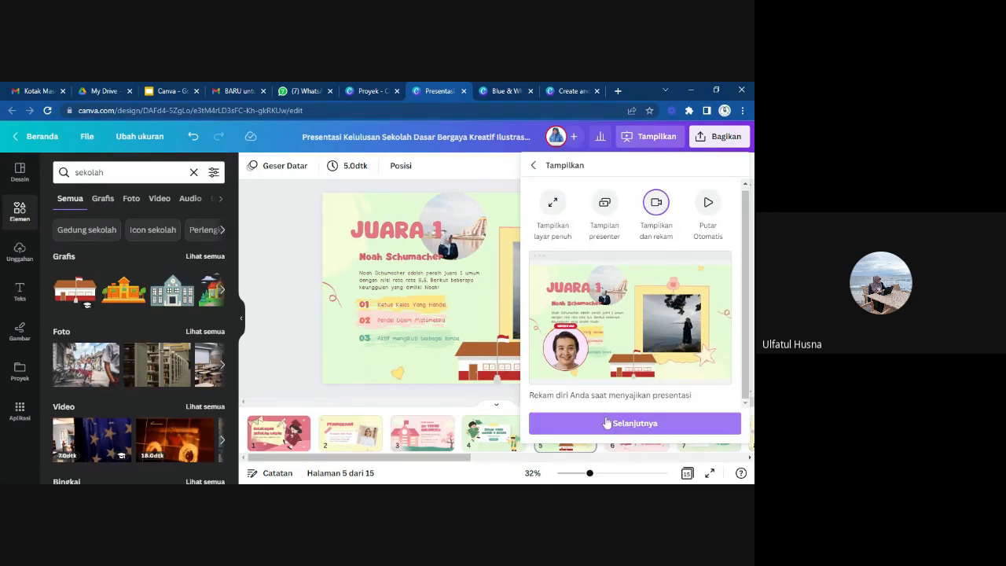
click(606, 422)
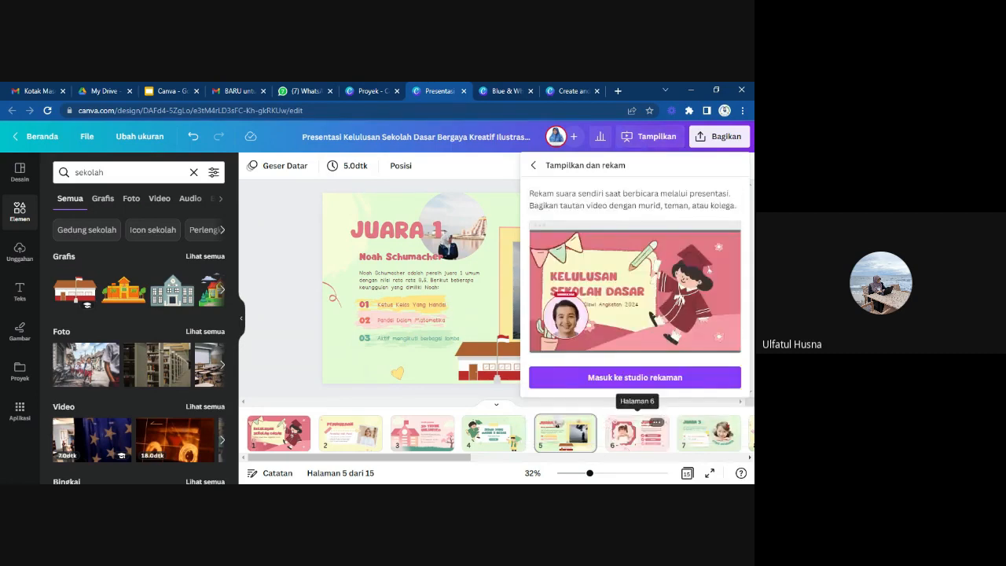
click(611, 378)
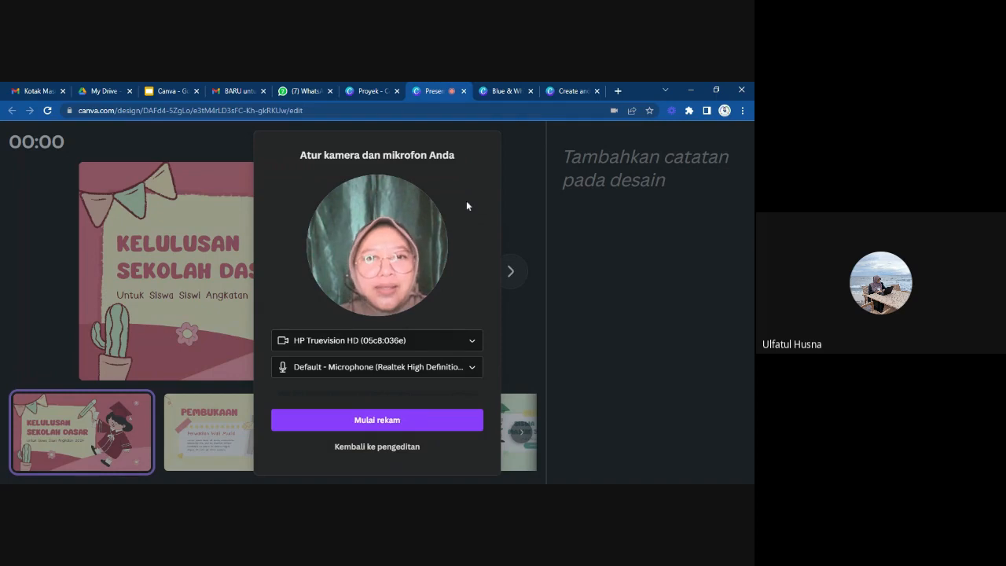
click(378, 446)
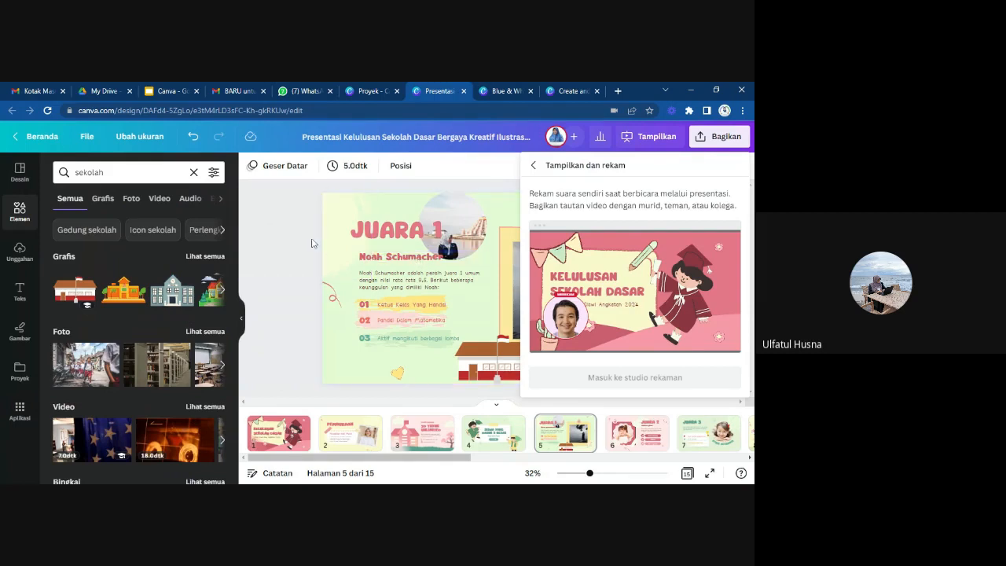
click(445, 201)
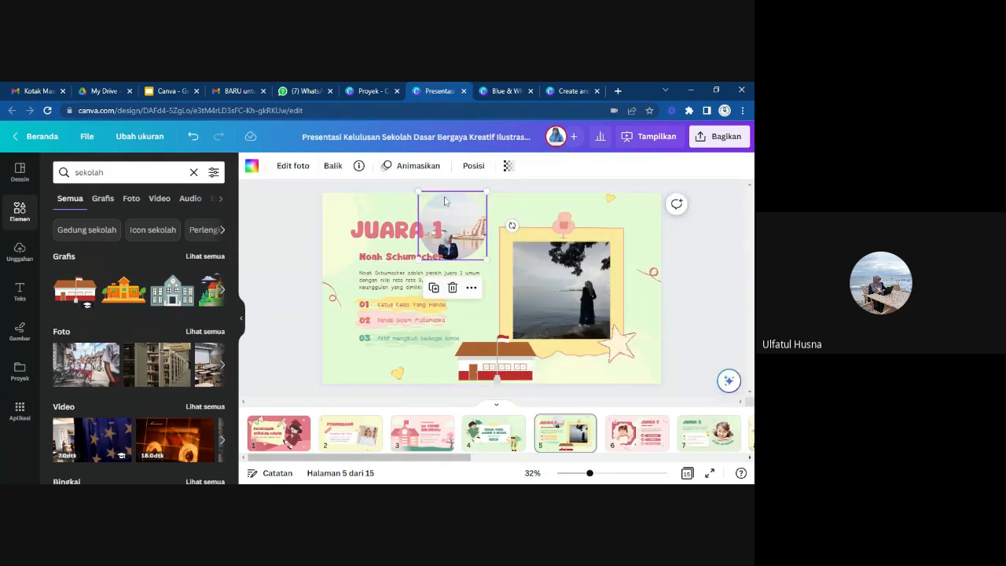
Present the graduation slides full screen in Putar Otomatis mode.
click(649, 137)
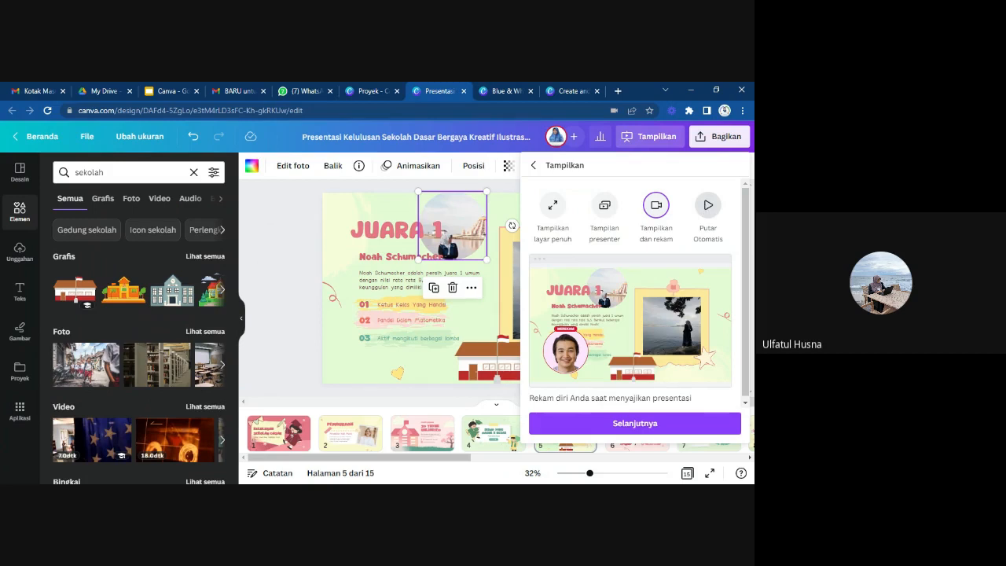
click(708, 208)
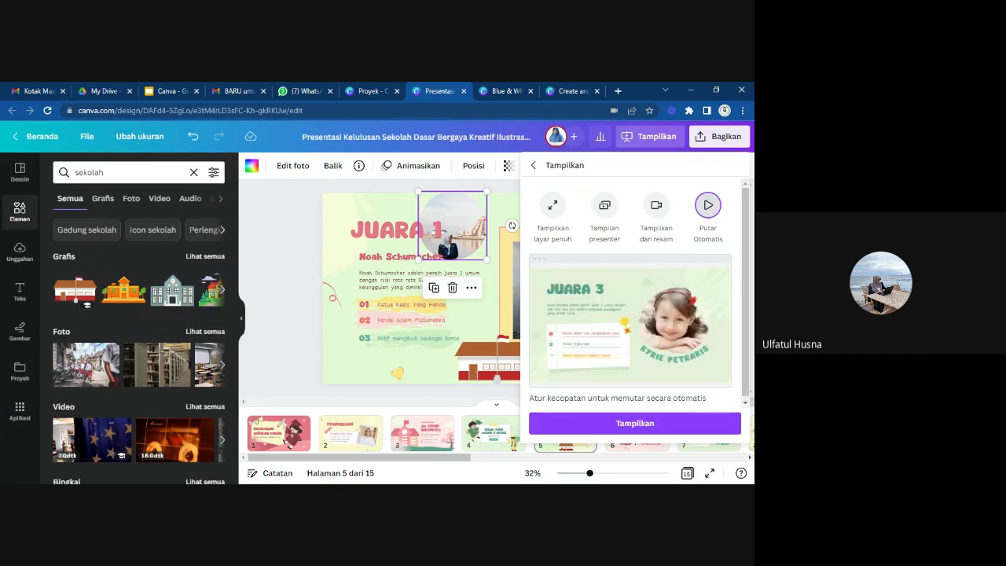
click(635, 424)
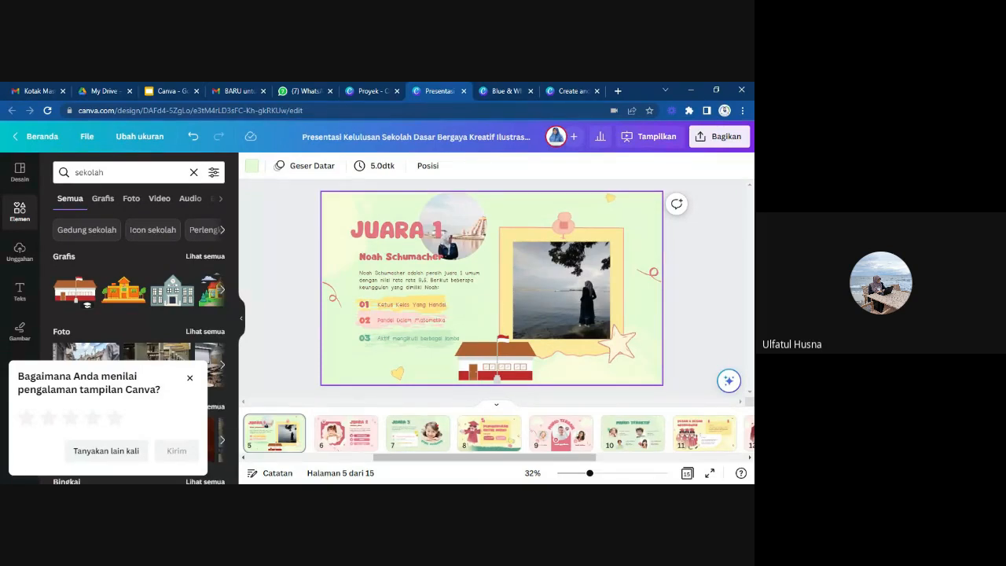
Open the presentation's download settings and choose Video MP4 as the file type.
click(719, 136)
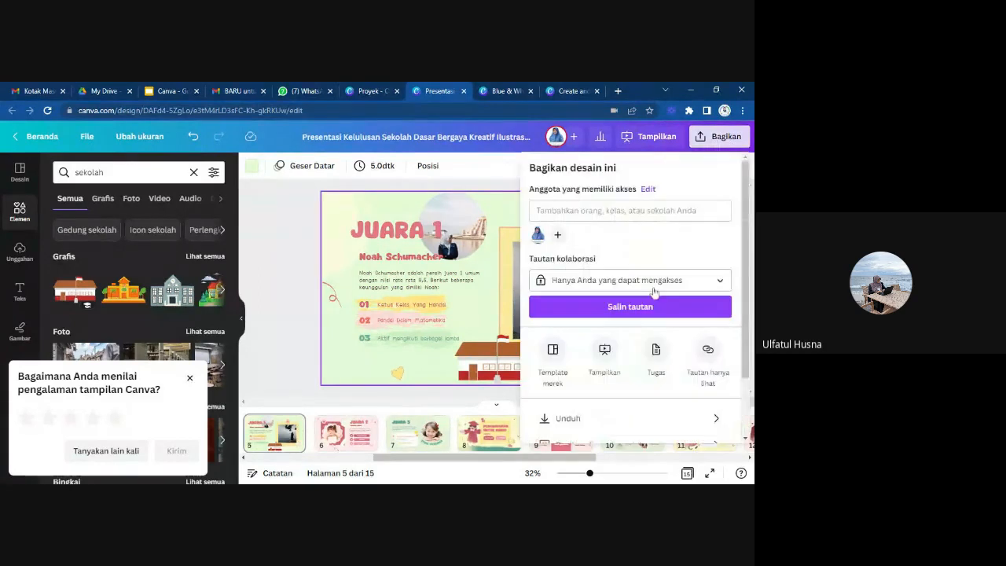
scroll(650, 288, down, 1)
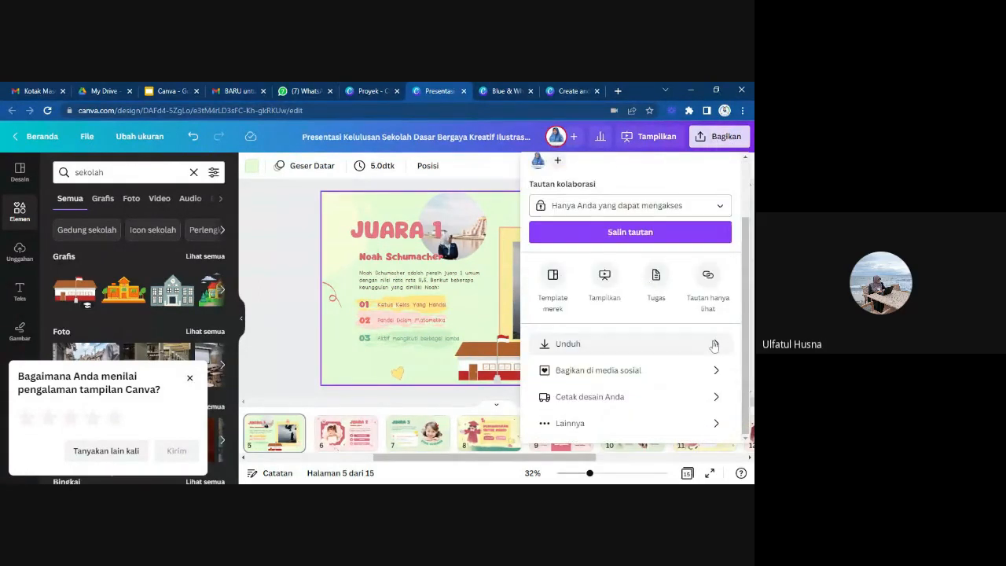
click(715, 346)
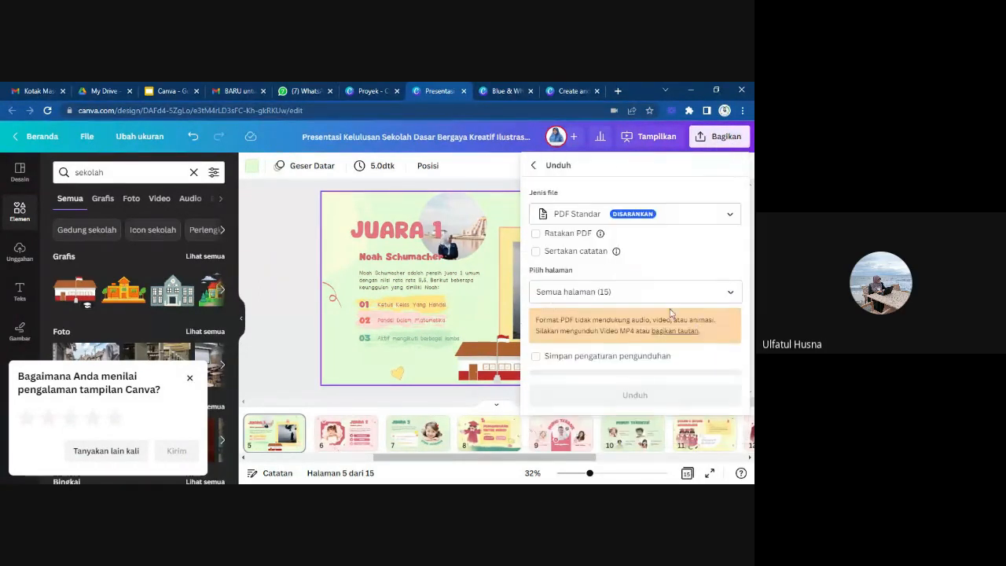
click(732, 215)
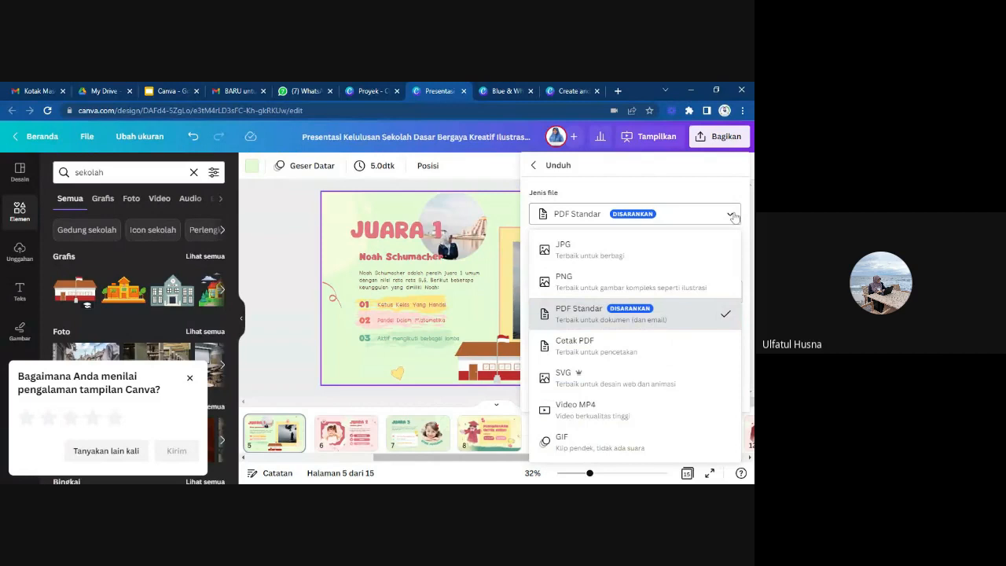
click(590, 407)
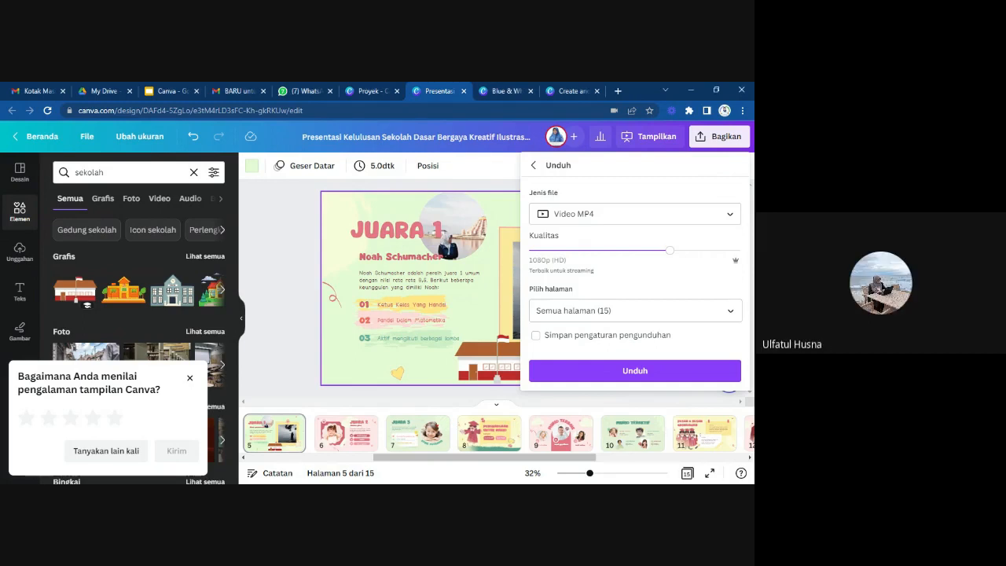
Switch to the Proyek page, search for "poster" and show the matching templates instead of projects.
click(359, 92)
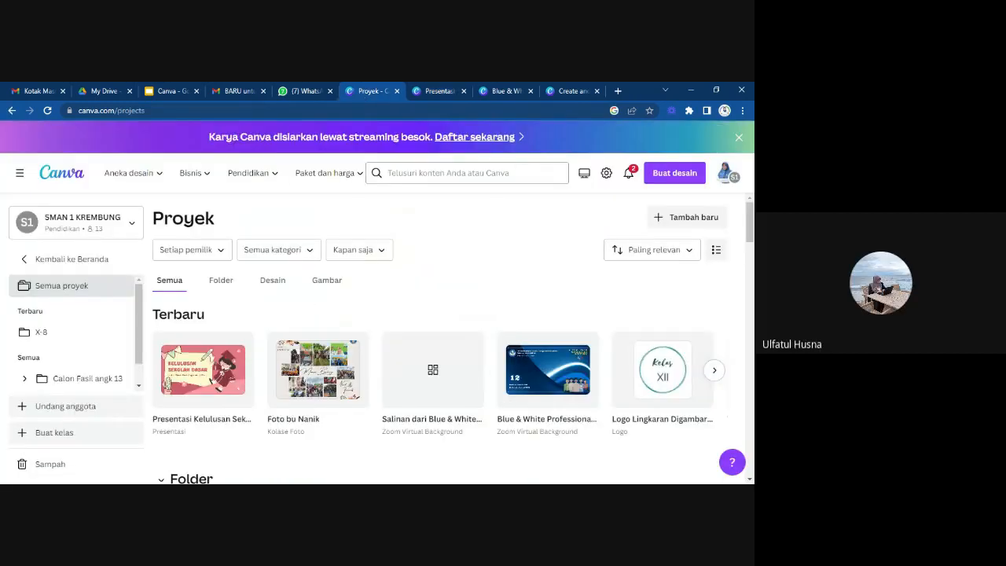
click(467, 172)
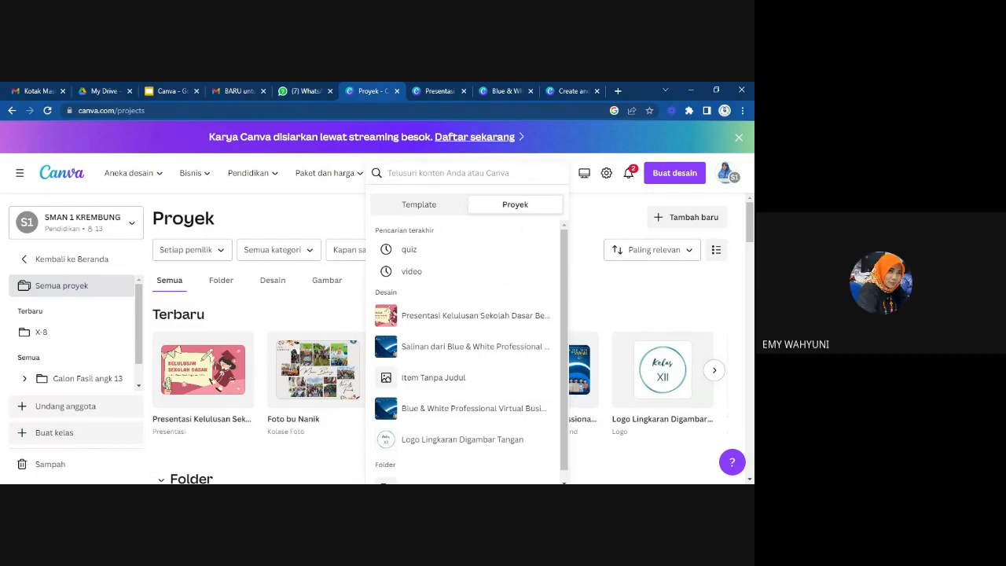
text(p)
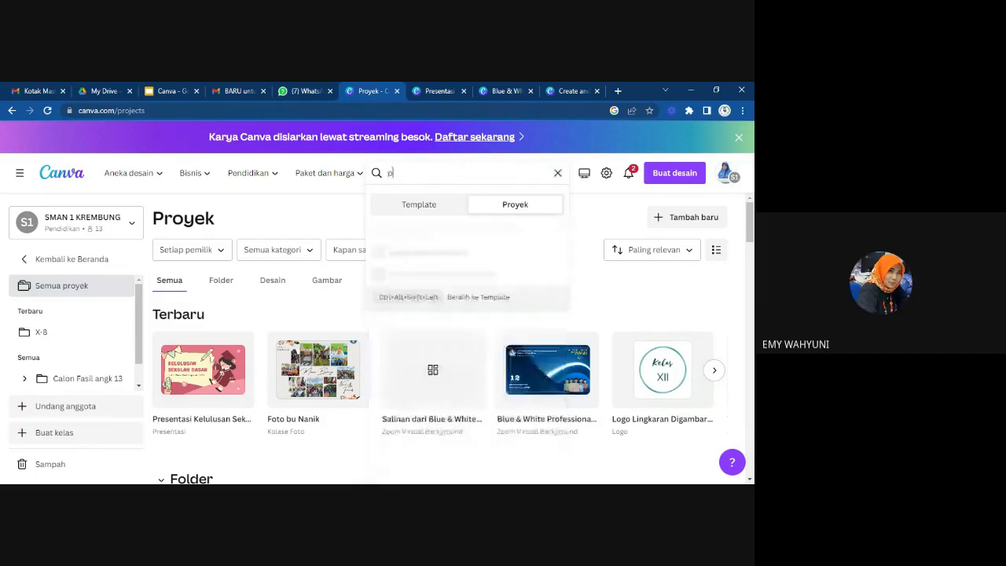
text(oster)
key(Return)
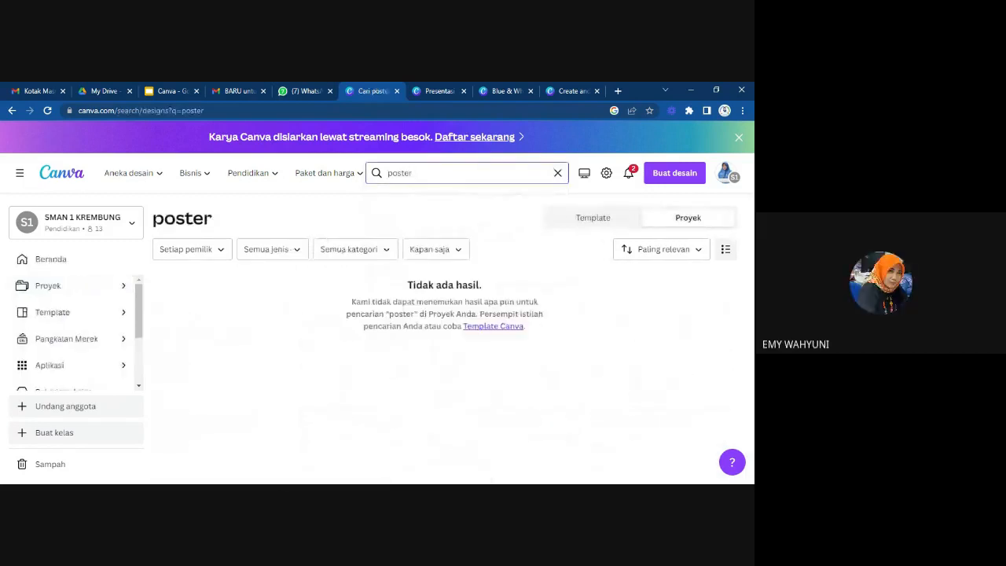
click(598, 220)
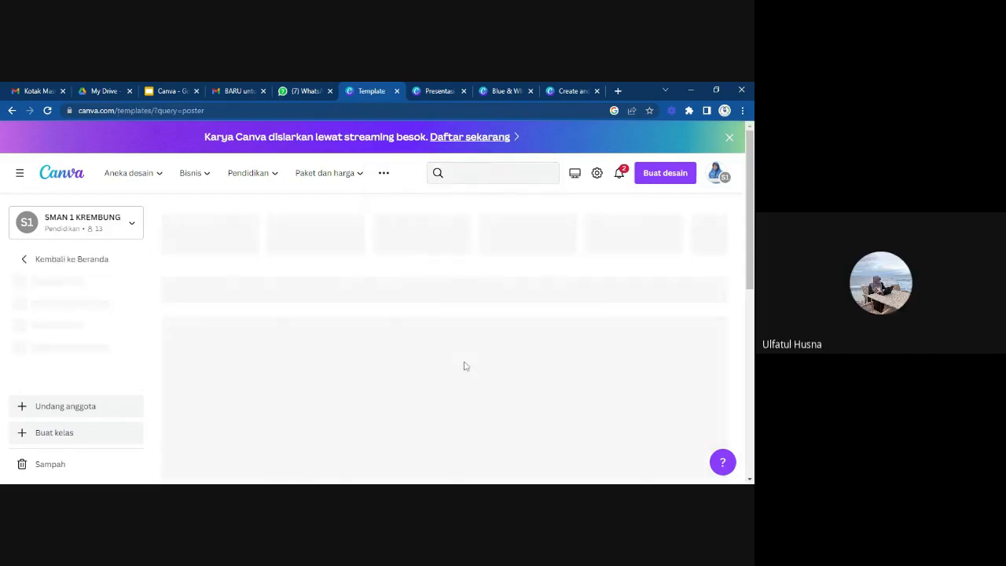
Browse the poster template results for classroom rules, welcome, menu and educational designs.
scroll(465, 364, down, 2)
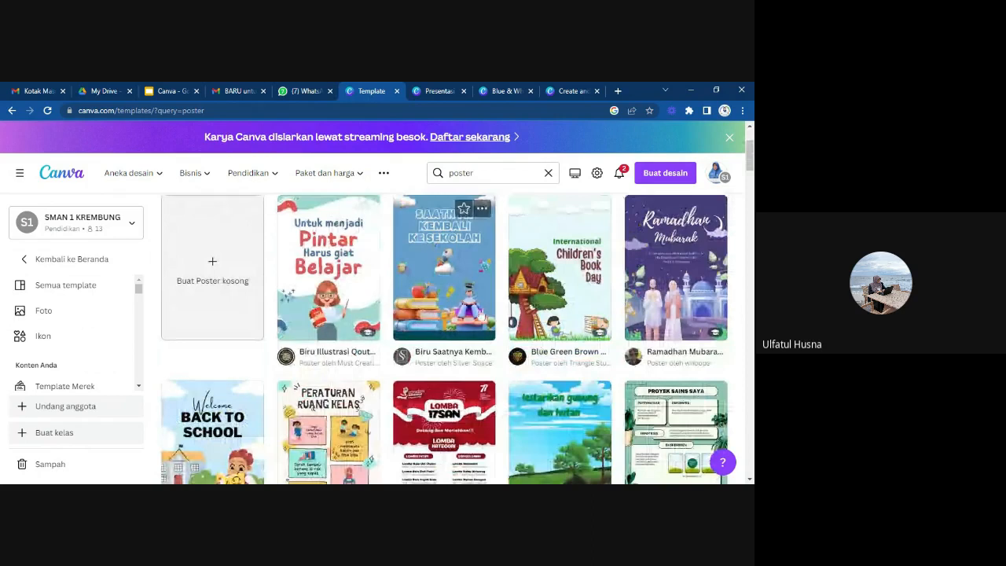
scroll(602, 418, down, 3)
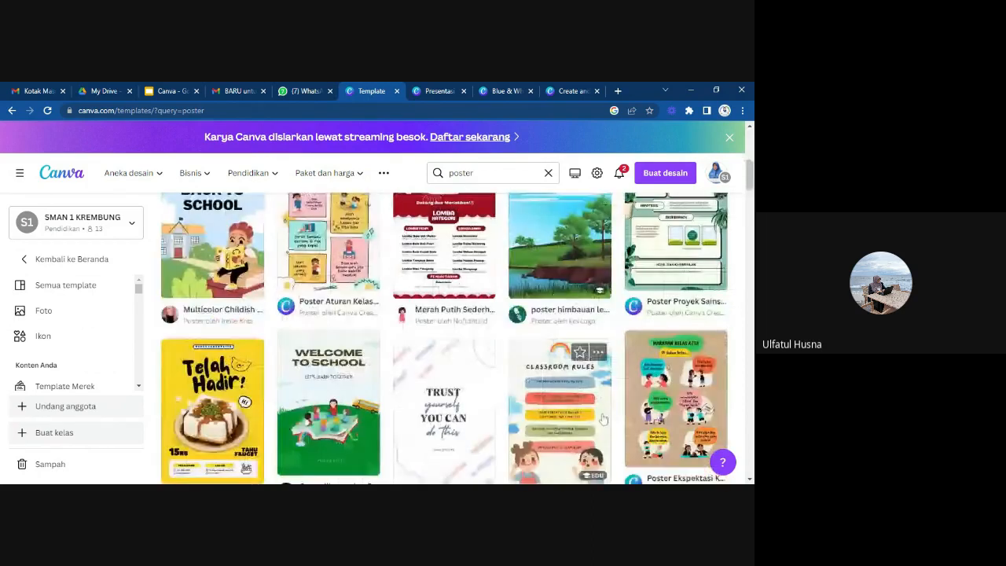
scroll(602, 419, down, 4)
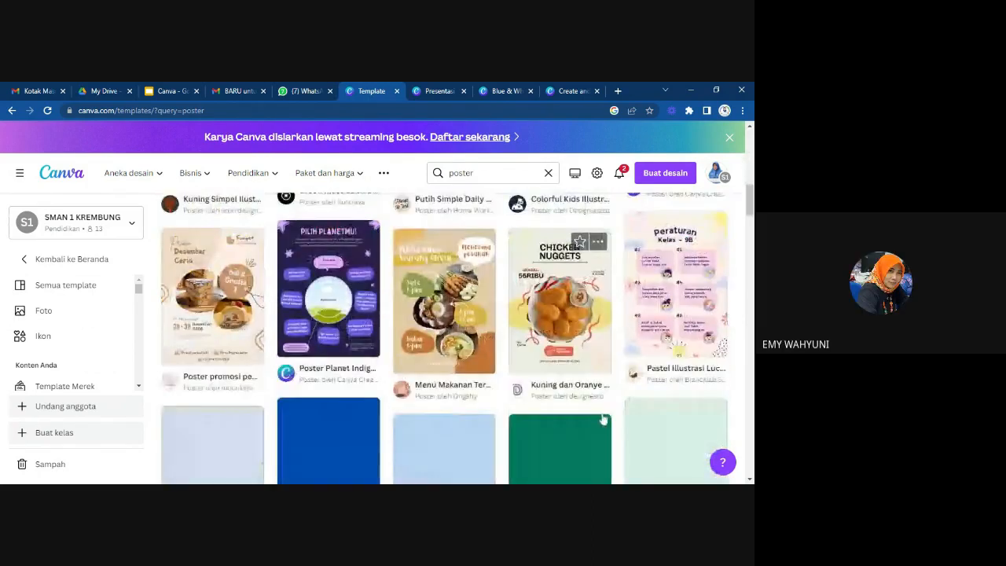
scroll(602, 419, down, 8)
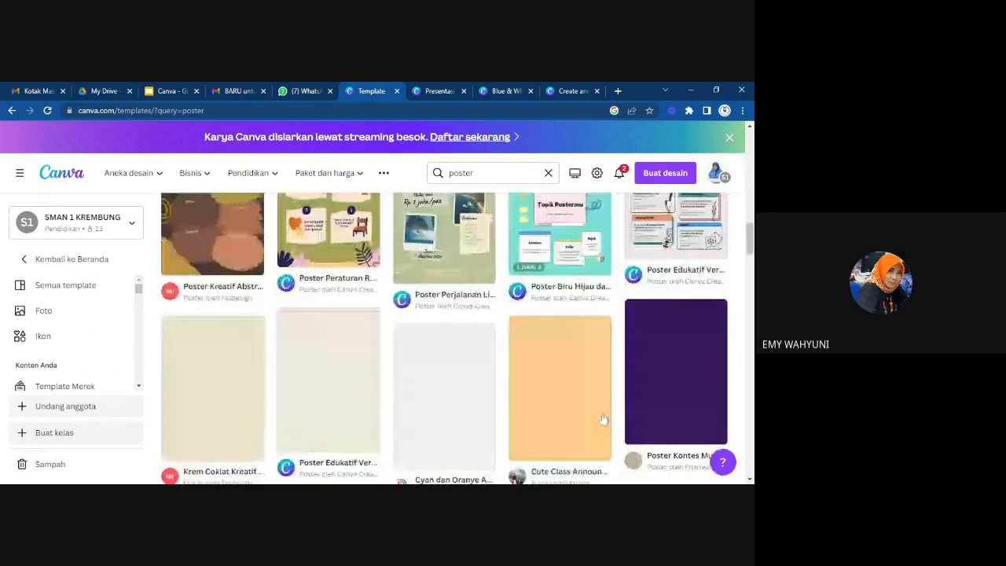
scroll(603, 419, down, 4)
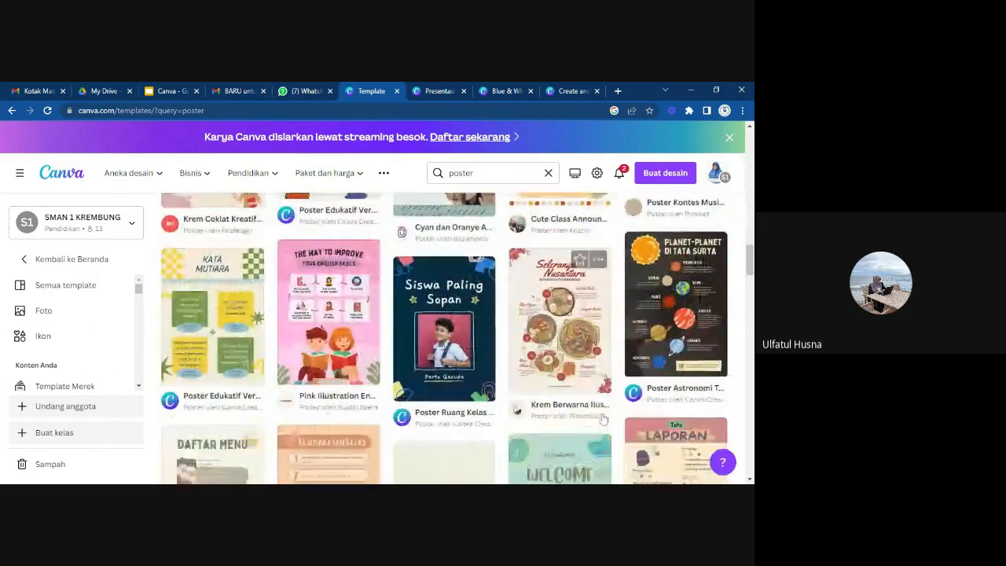
scroll(602, 419, down, 10)
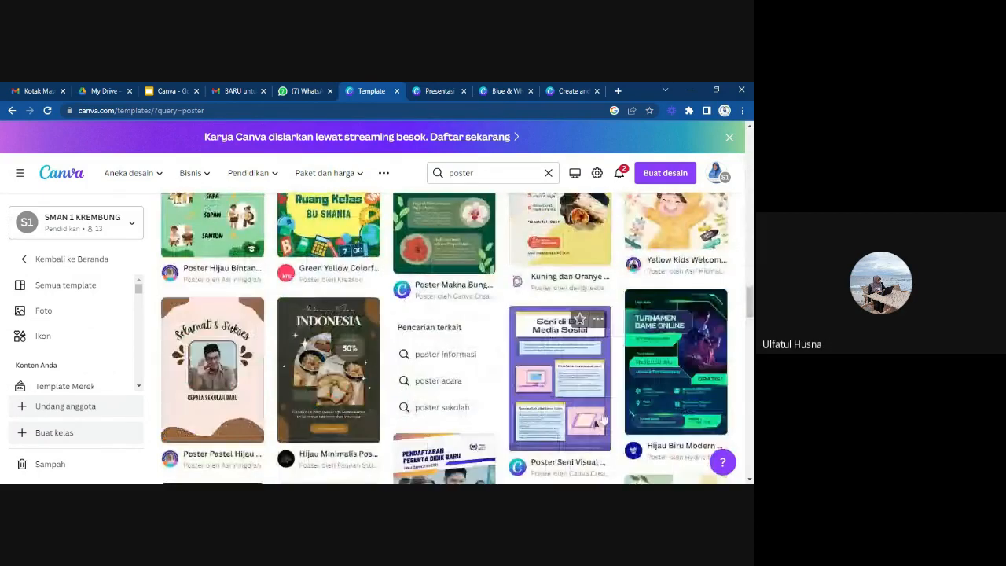
scroll(602, 419, down, 10)
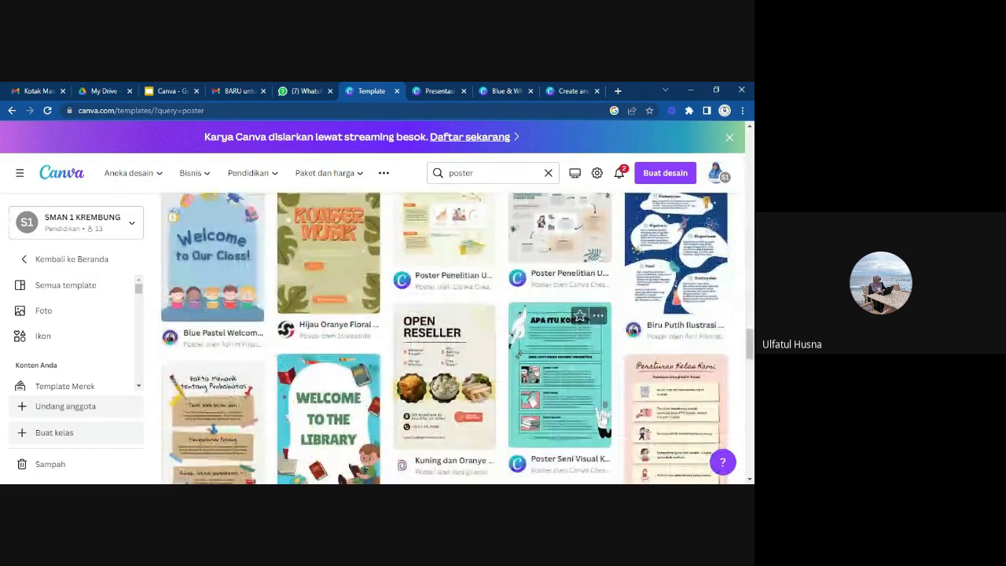
scroll(602, 419, down, 10)
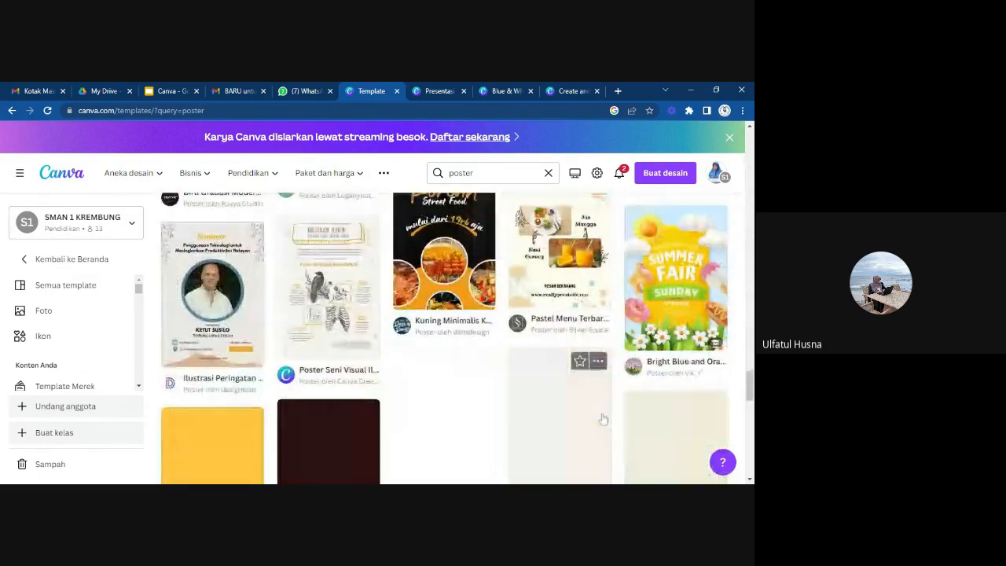
scroll(602, 419, down, 10)
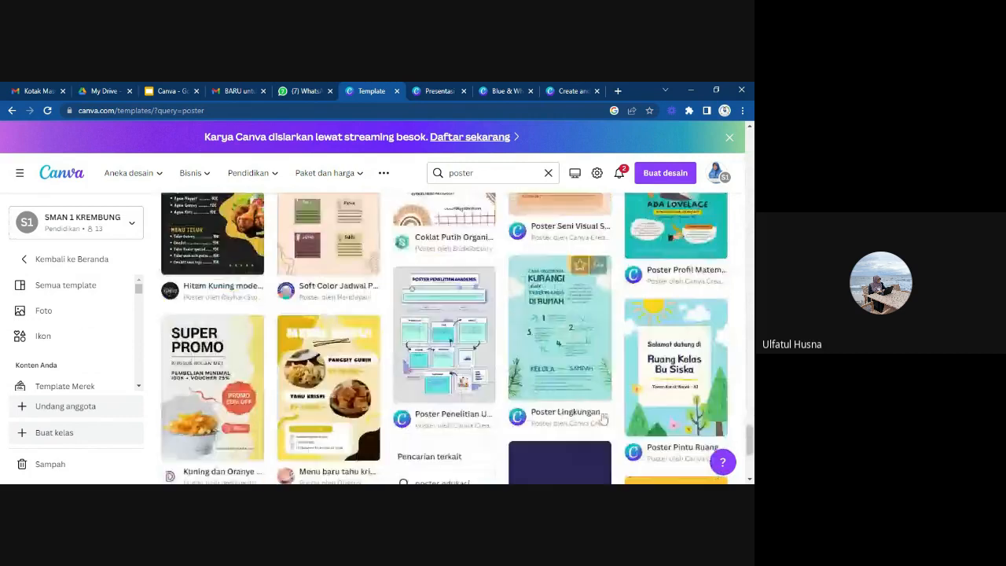
scroll(602, 418, down, 10)
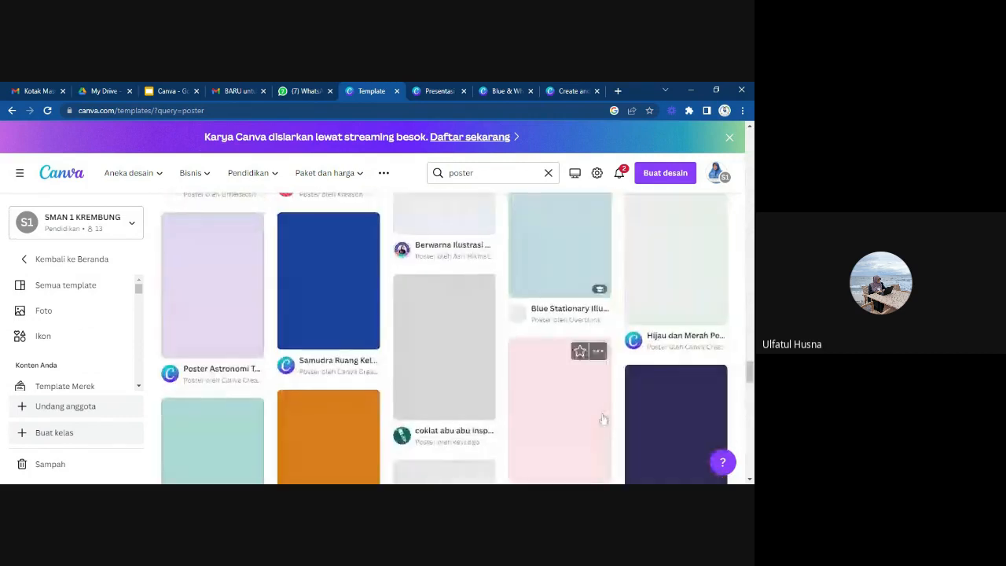
scroll(602, 419, down, 5)
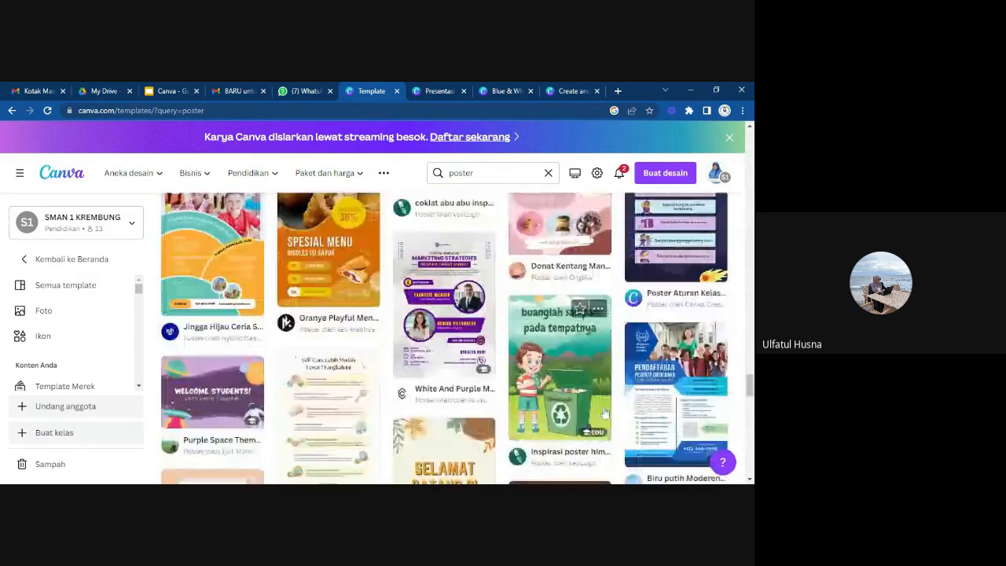
scroll(602, 412, down, 10)
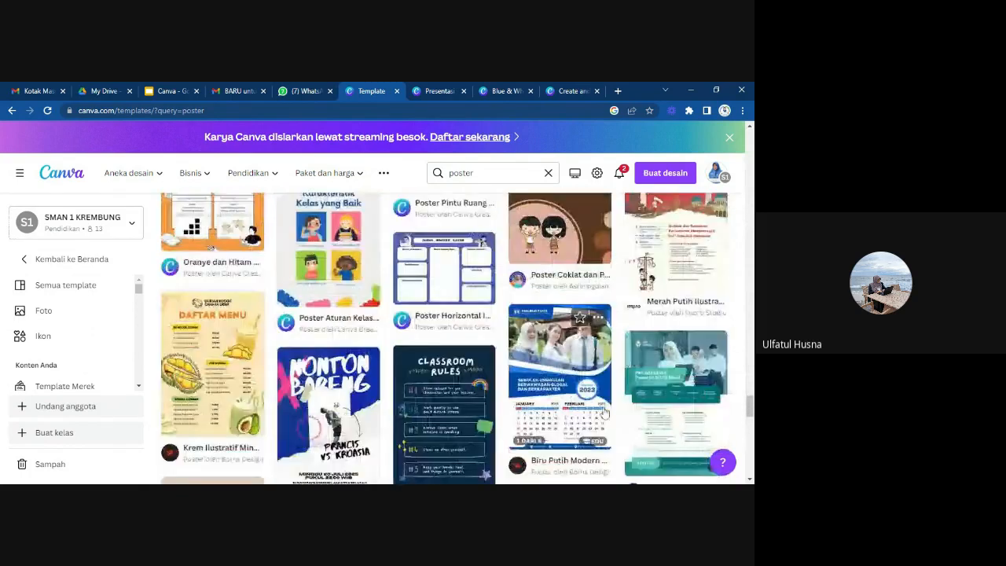
scroll(602, 413, down, 3)
scroll(602, 412, down, 10)
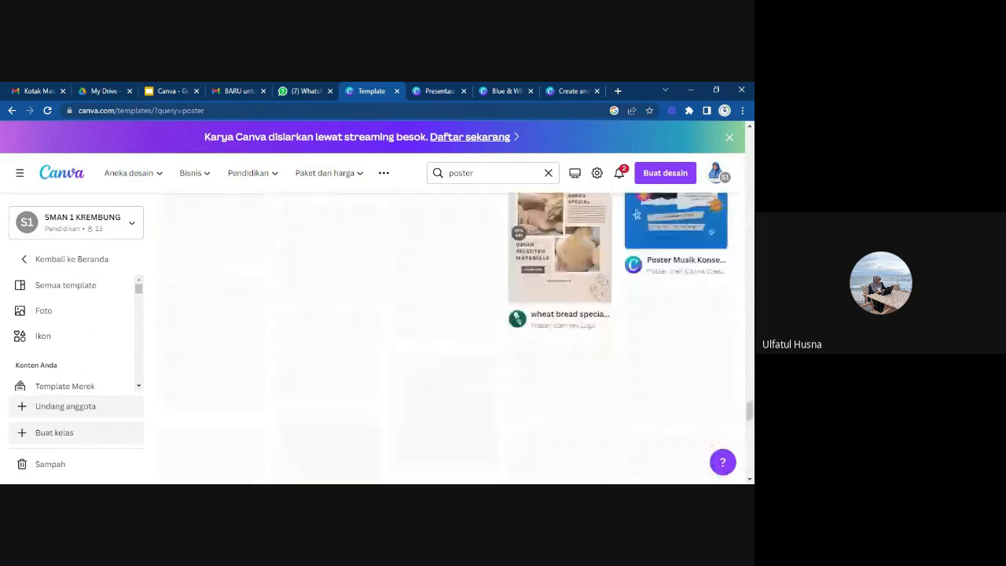
scroll(444, 338, down, 15)
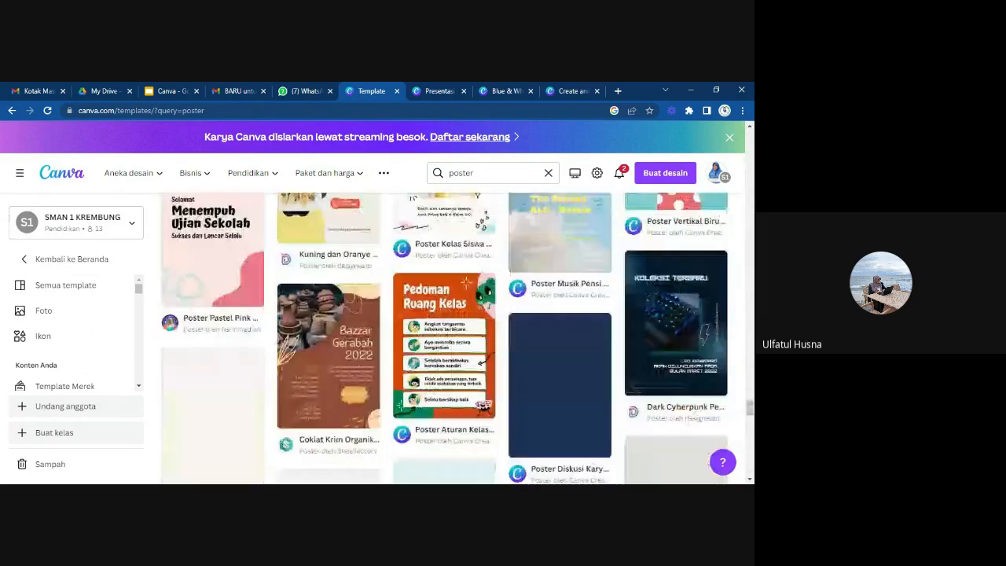
Look further through the poster template results for class schedules, classroom rules, health campaigns, food menus and event posters.
scroll(444, 337, down, 8)
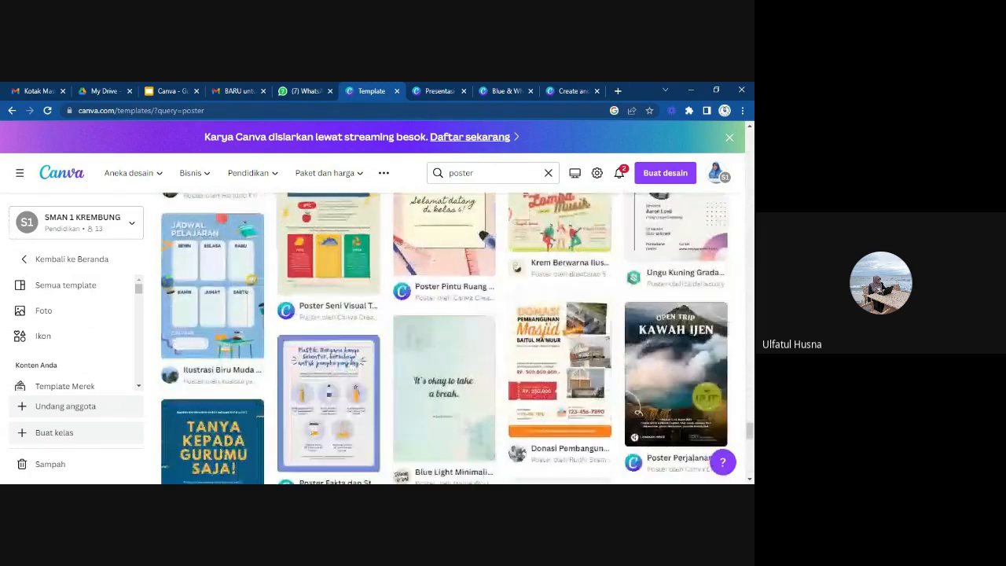
scroll(443, 338, down, 3)
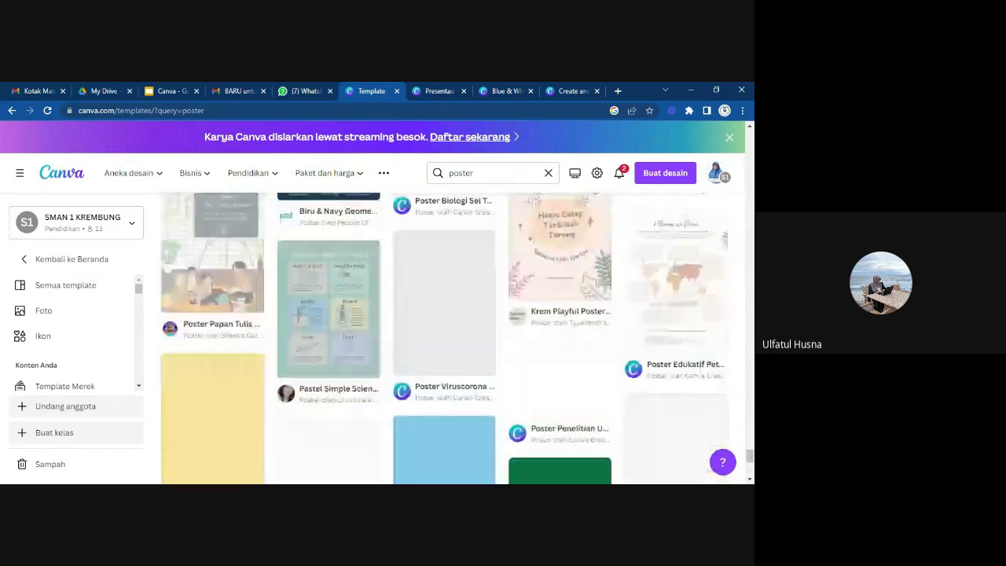
scroll(443, 337, down, 3)
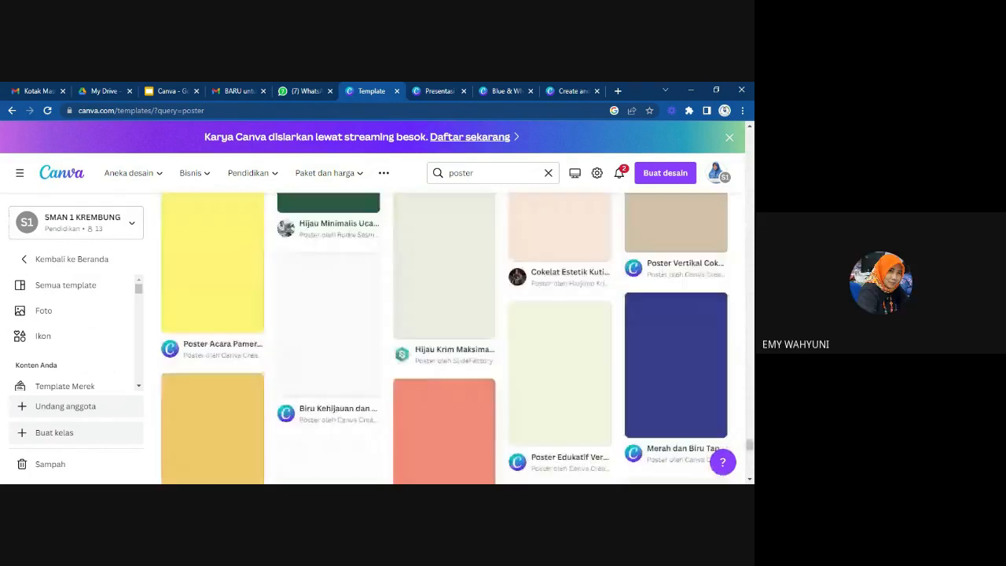
scroll(444, 338, down, 1)
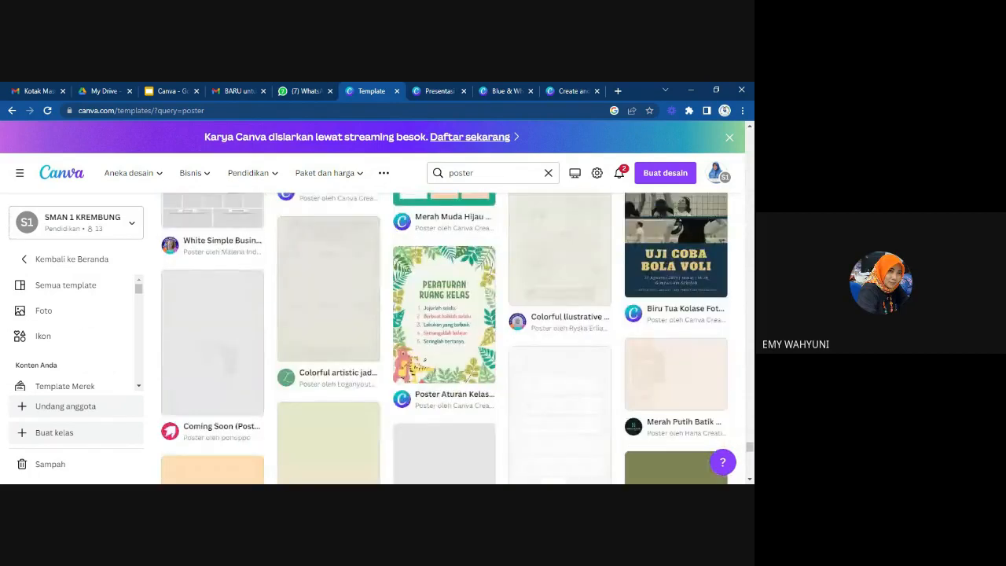
scroll(444, 338, down, 3)
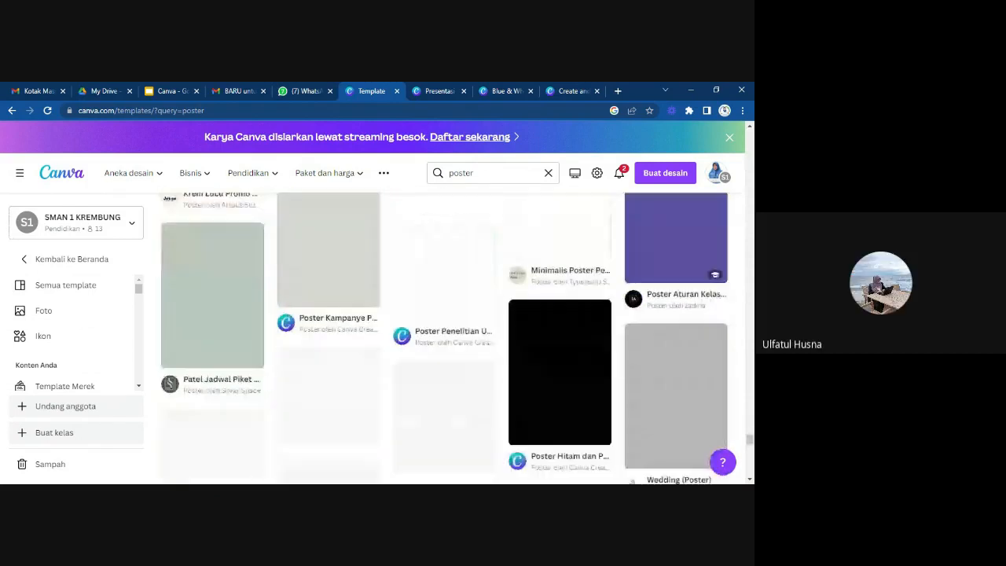
scroll(443, 338, down, 2)
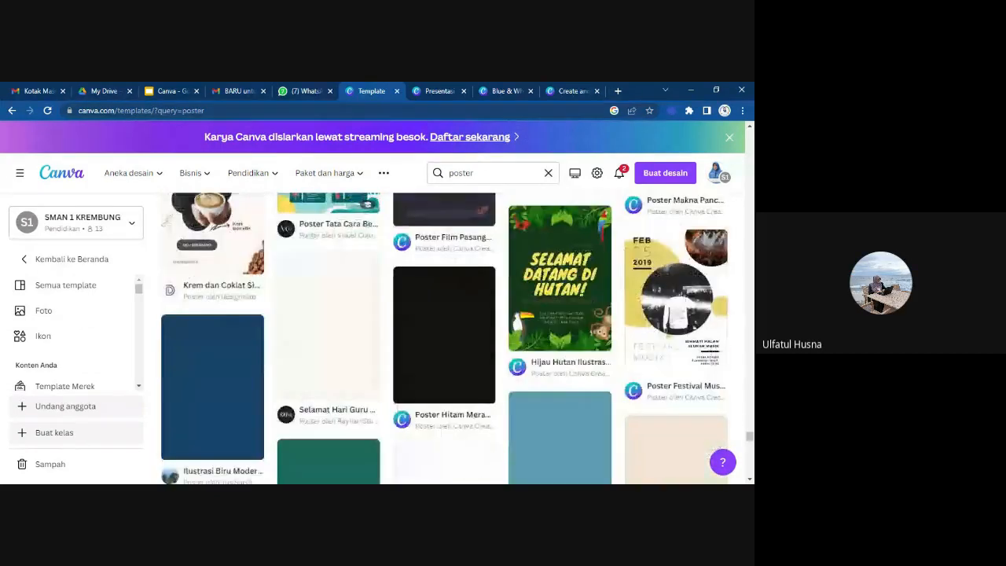
scroll(444, 338, down, 3)
scroll(444, 338, down, 3)
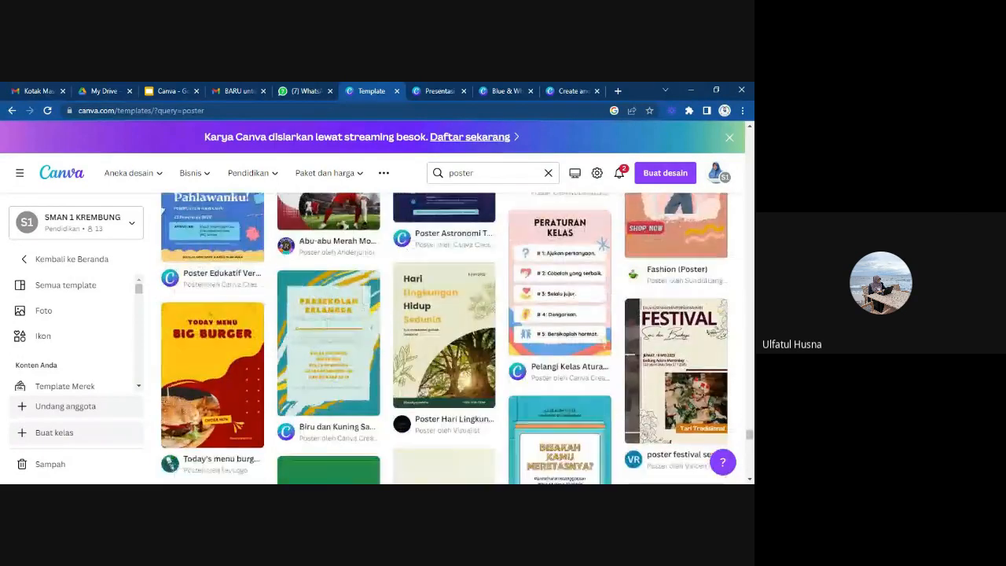
scroll(444, 338, down, 3)
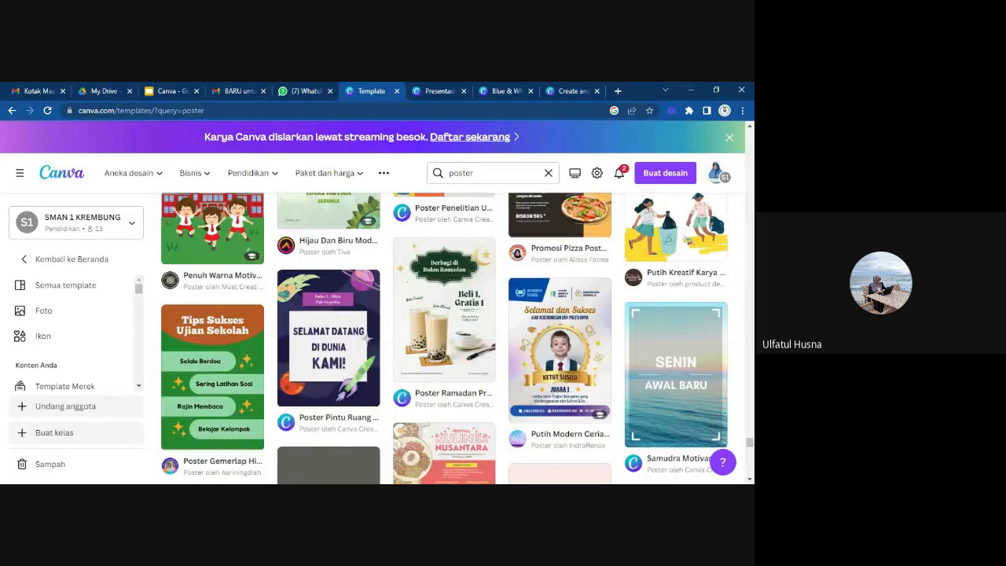
scroll(444, 338, down, 3)
scroll(444, 338, down, 3)
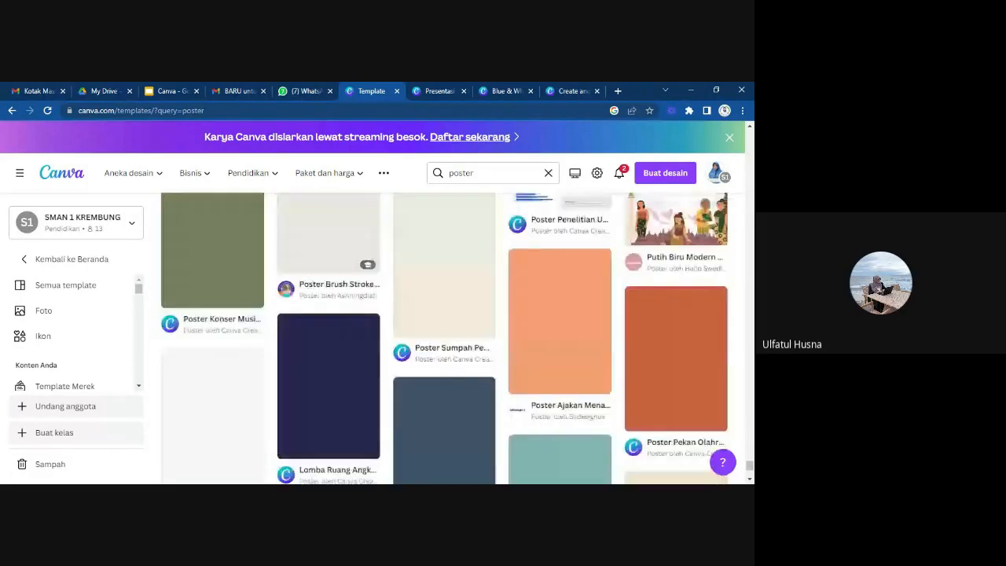
scroll(443, 338, down, 3)
scroll(444, 338, down, 1)
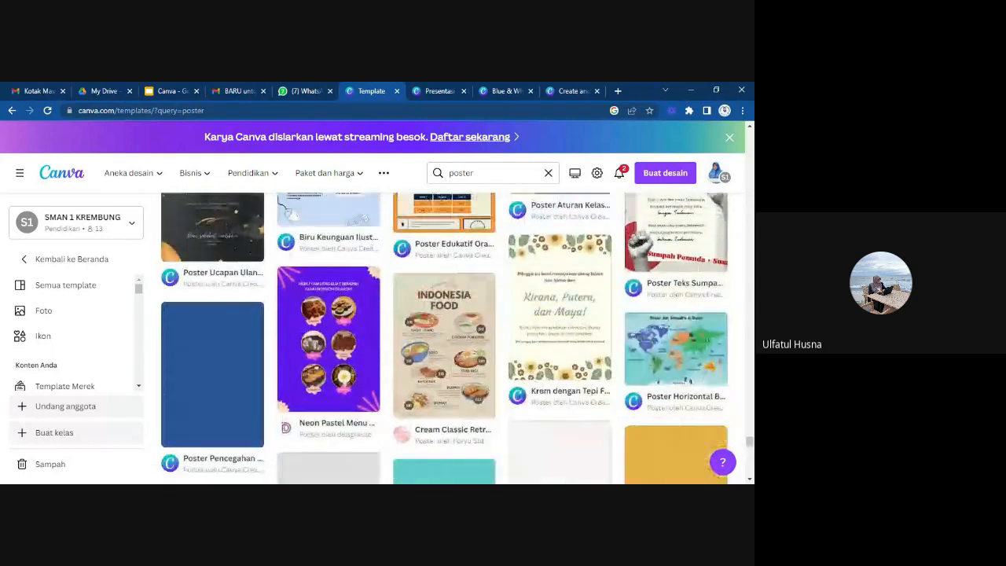
scroll(444, 338, down, 1)
scroll(444, 337, down, 1)
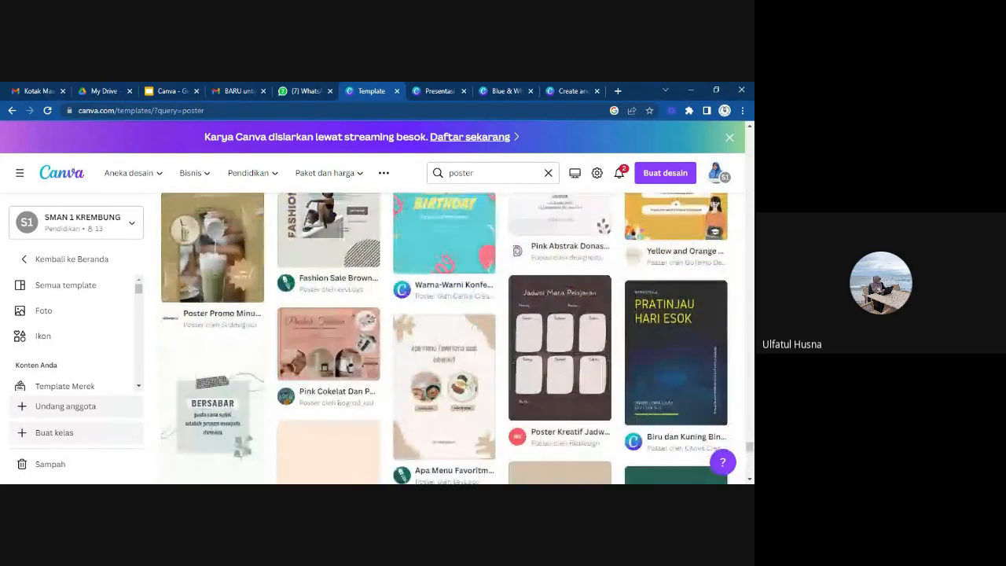
scroll(444, 338, down, 3)
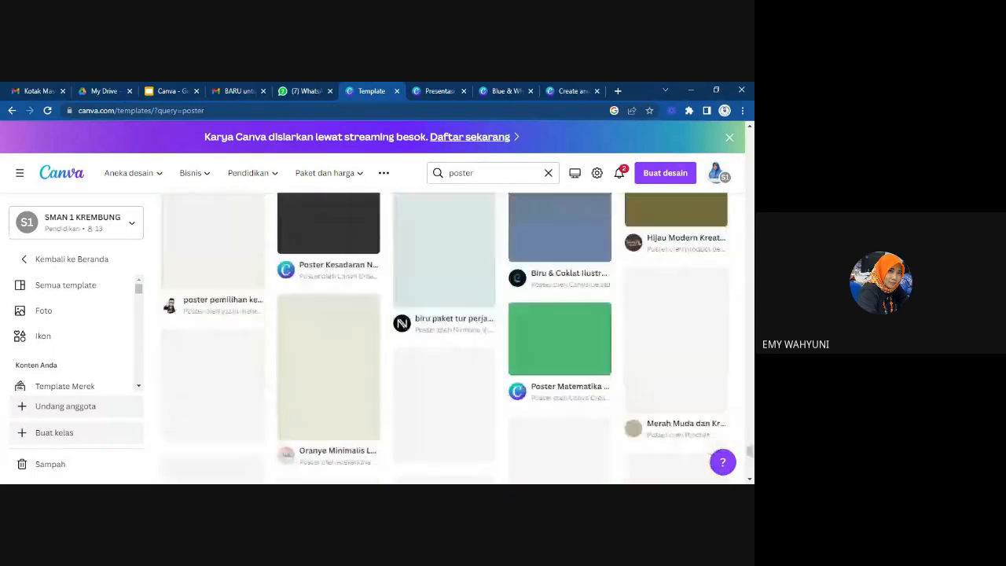
scroll(444, 338, down, 1)
scroll(444, 338, down, 3)
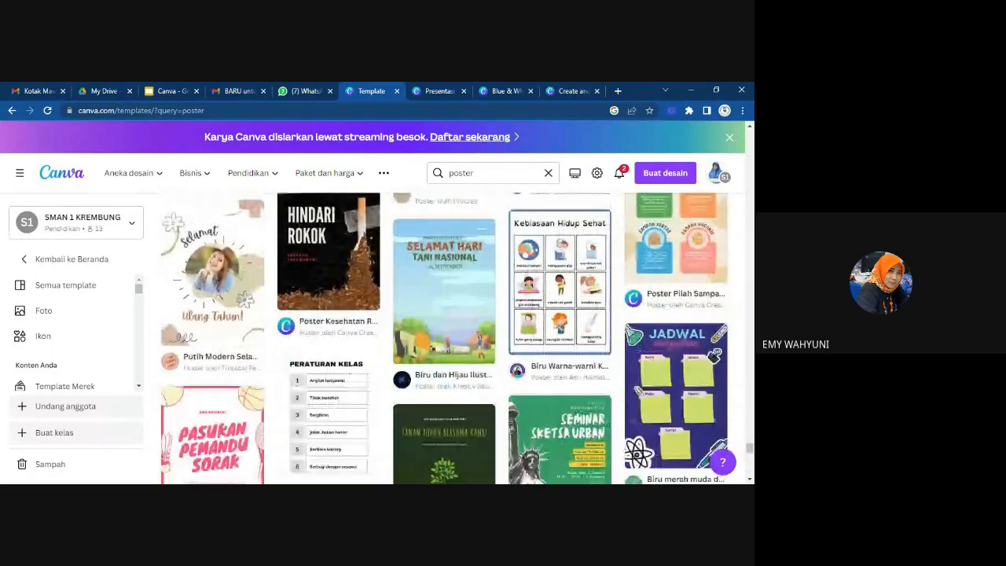
scroll(443, 338, down, 1)
scroll(444, 338, up, 20)
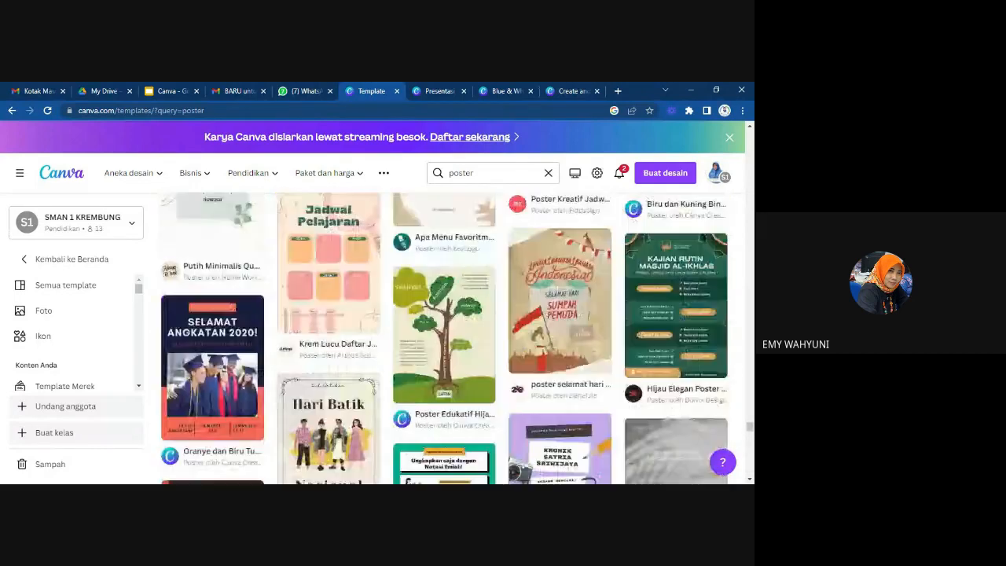
scroll(444, 338, up, 10)
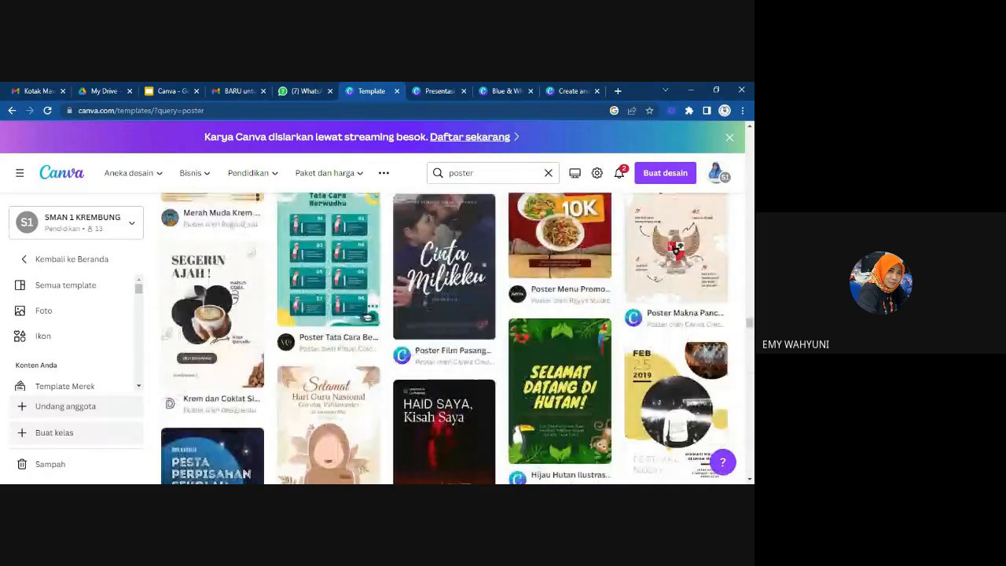
Replace the poster search with the recent search "quiz" to show quiz templates.
click(400, 181)
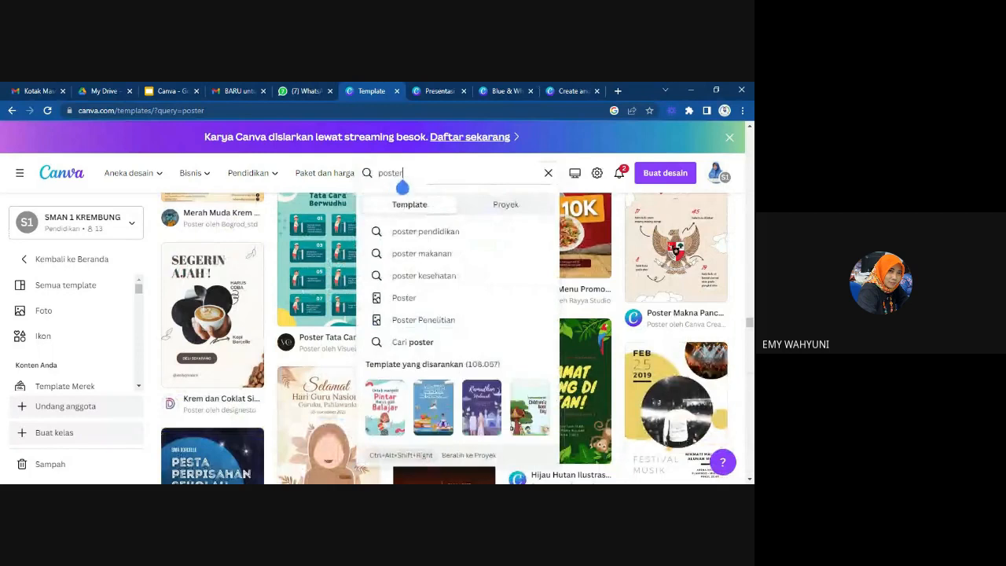
key(BackSpace)
key(BackSpace)
key(BackSpace)
key(BackSpace)
key(BackSpace)
key(BackSpace)
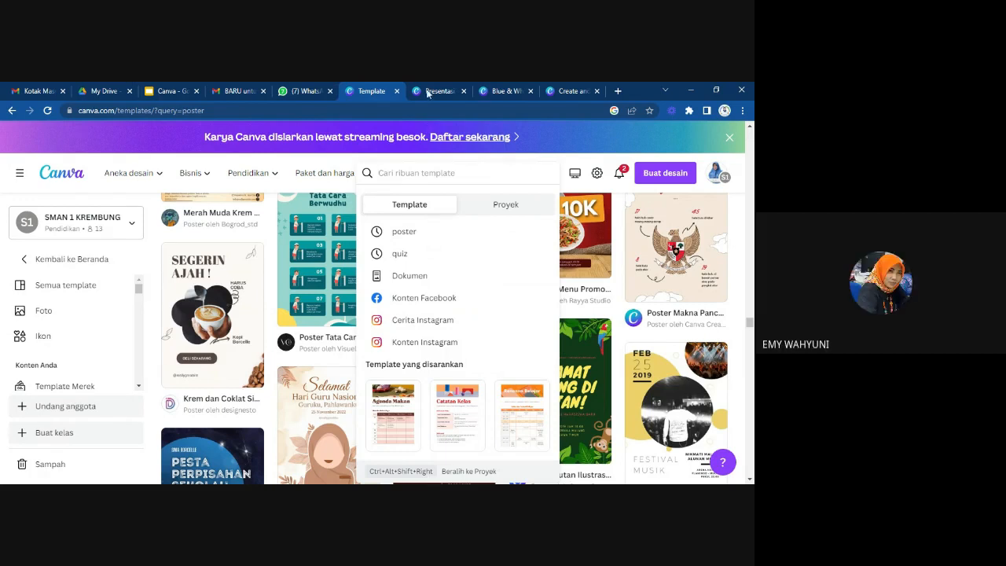
click(411, 259)
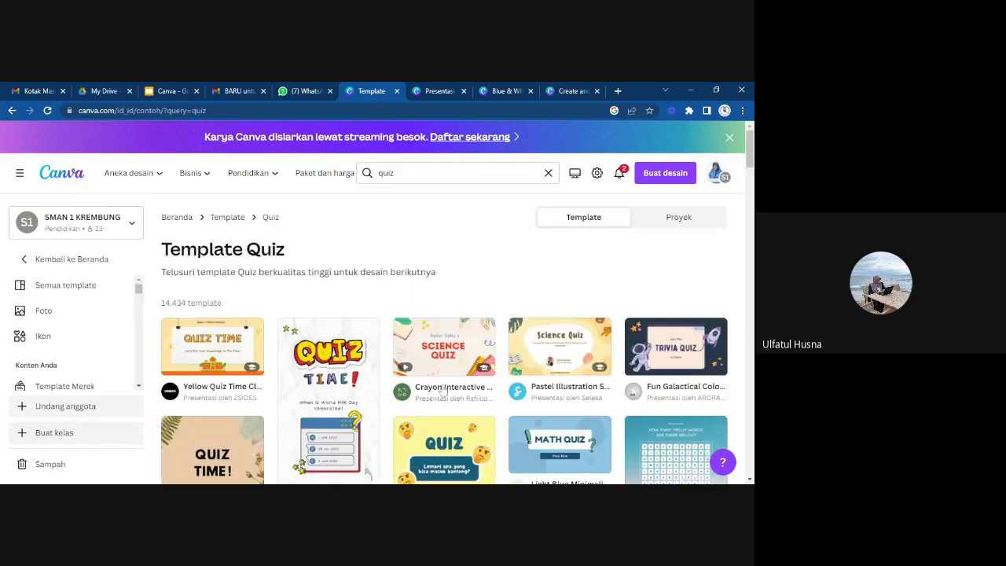
Open the White Colorful Quiz Time Instagram Story template as a new design for customizing.
scroll(443, 390, down, 2)
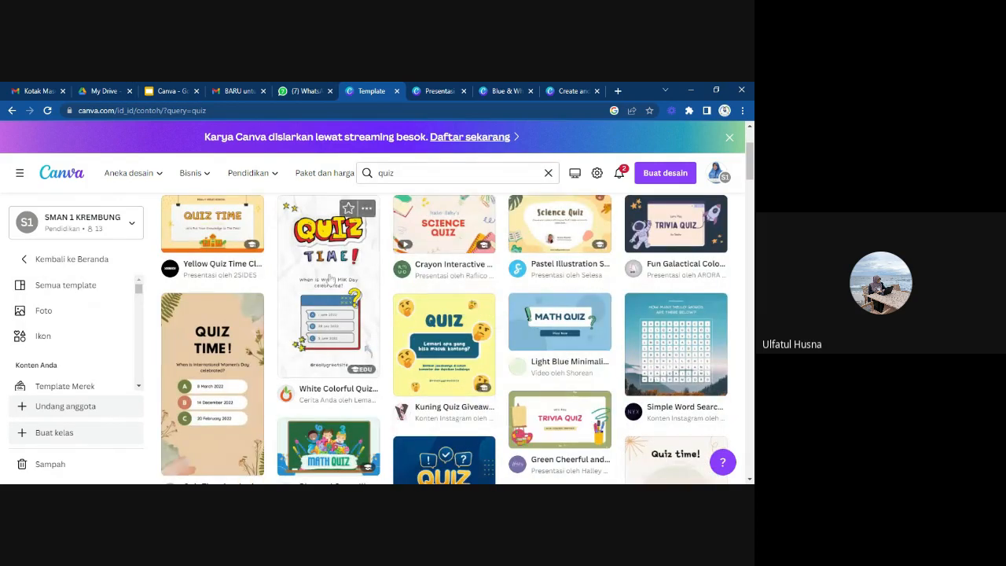
click(340, 296)
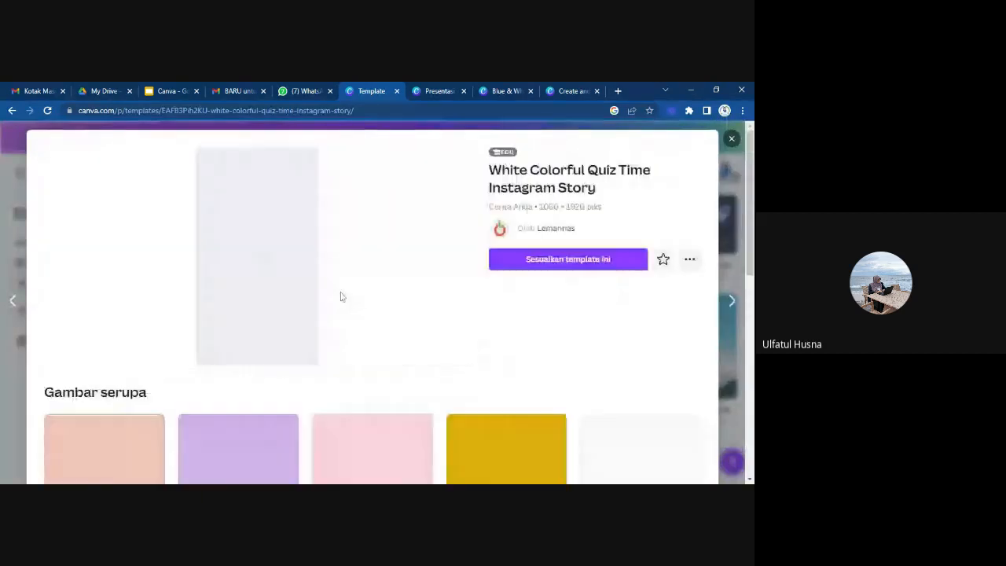
click(549, 260)
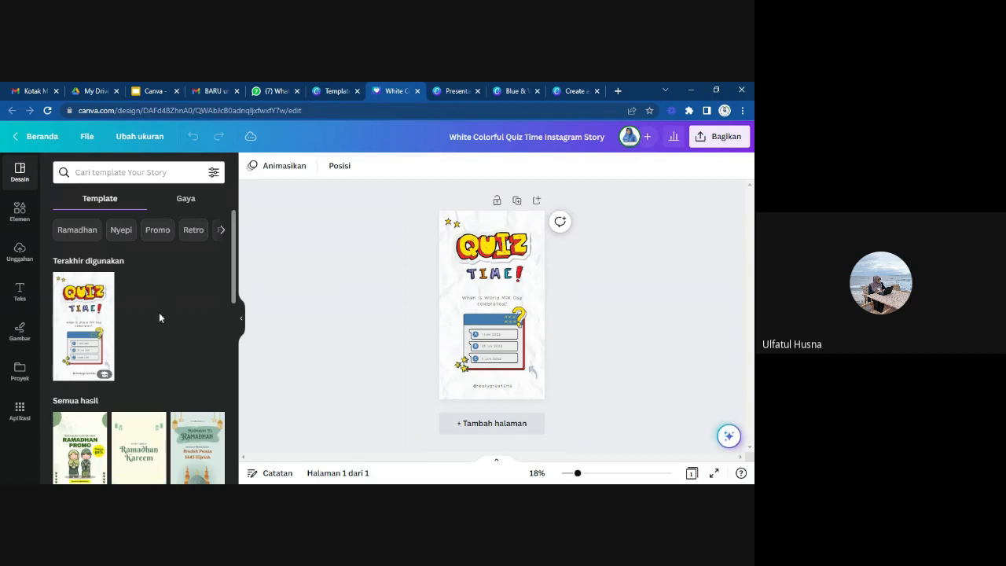
Look through the alternative story templates offered for the design and select the QUIZ heading graphic.
scroll(158, 312, down, 3)
scroll(168, 368, down, 10)
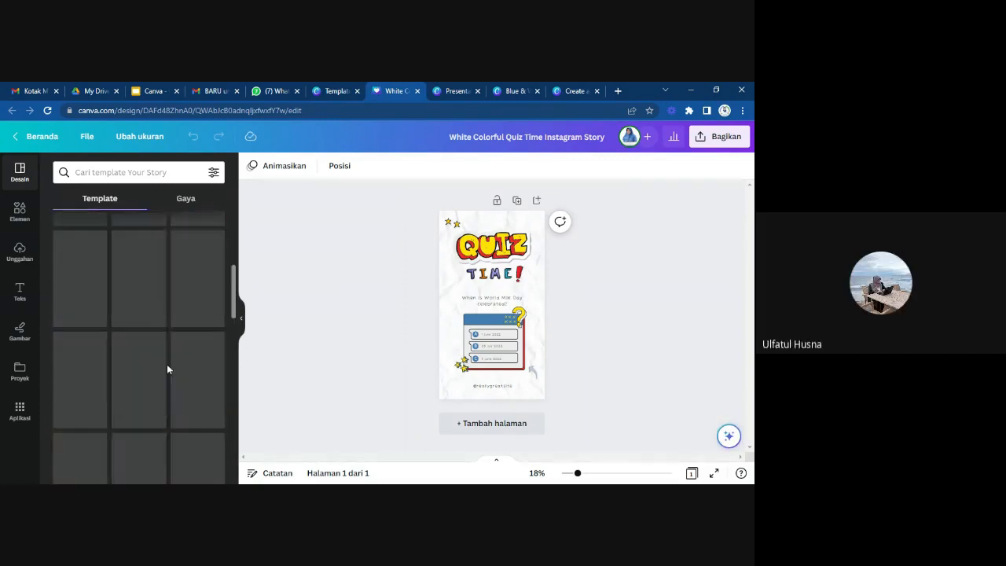
click(494, 256)
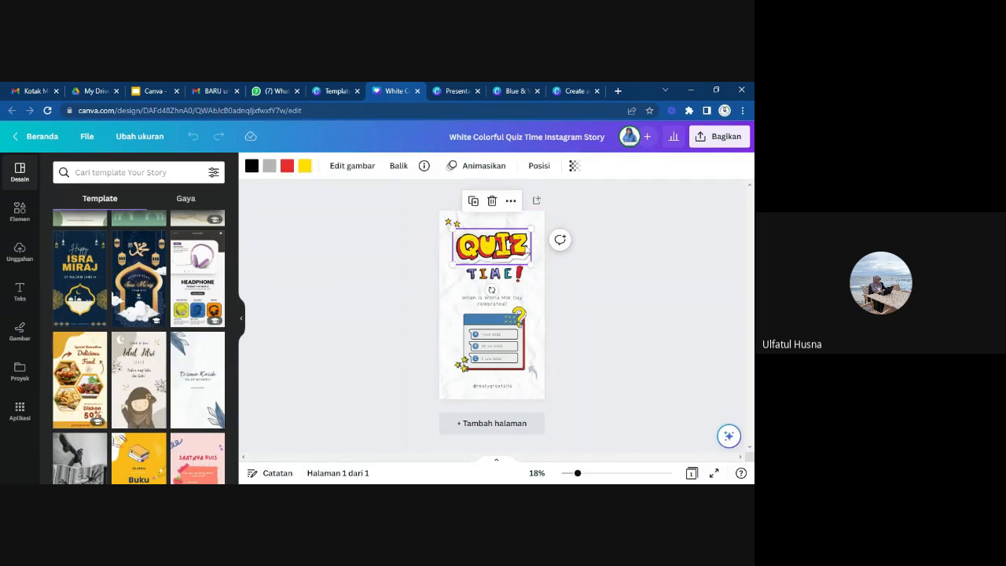
Browse the Elemen library's graphics, stickers, photos, videos, audio, charts, tables, frames and graphic collections.
click(22, 222)
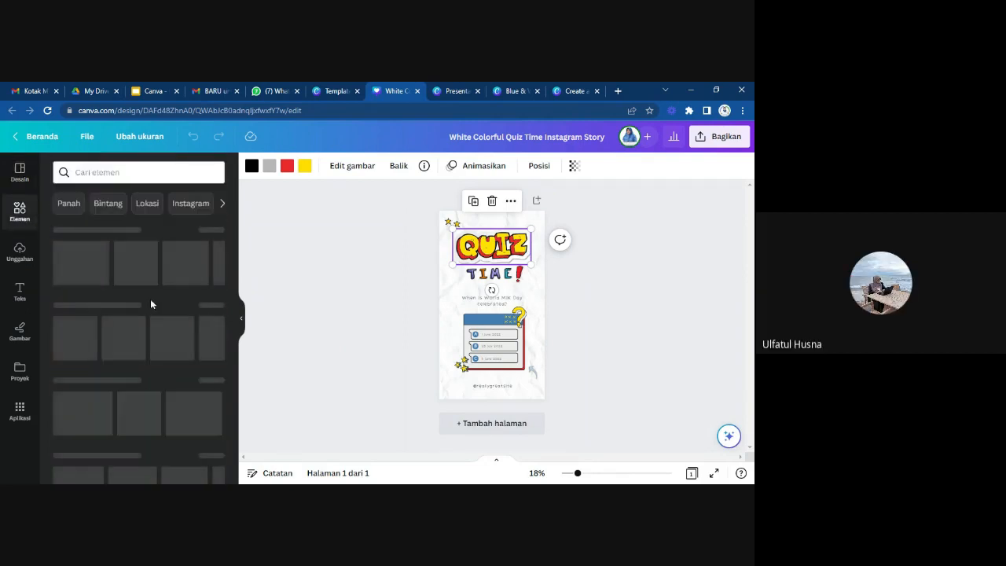
scroll(149, 325, down, 2)
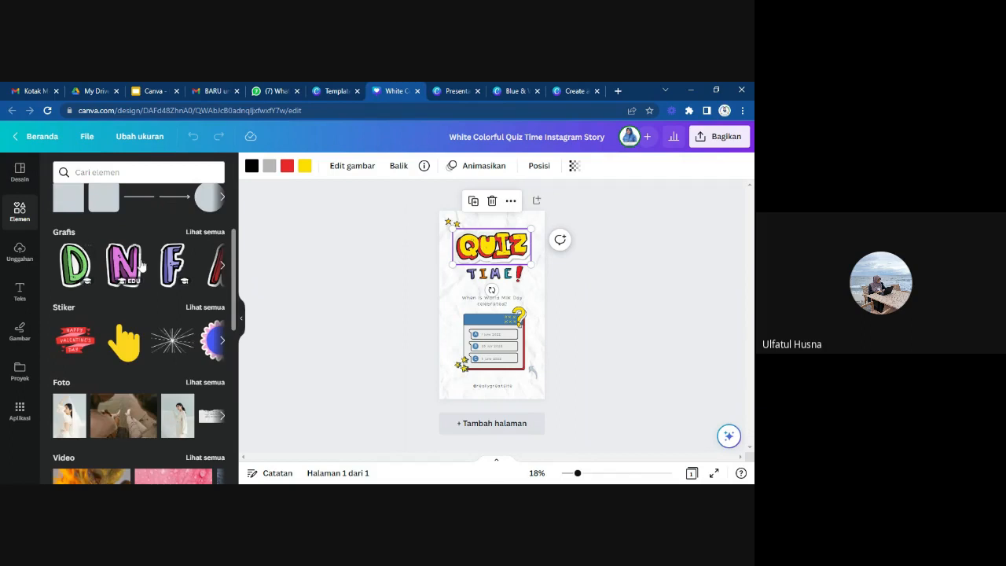
scroll(151, 386, down, 7)
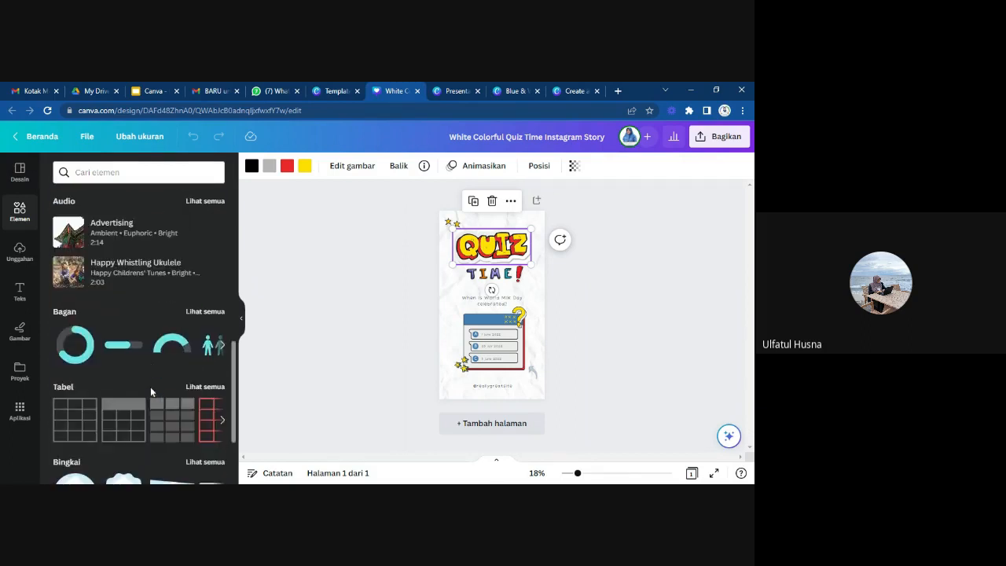
scroll(150, 386, down, 6)
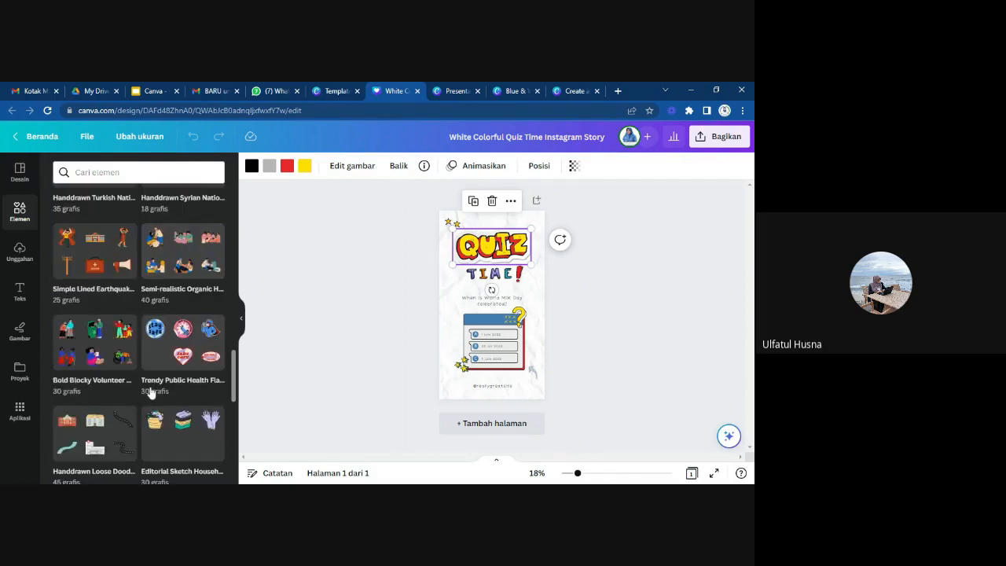
scroll(152, 391, down, 3)
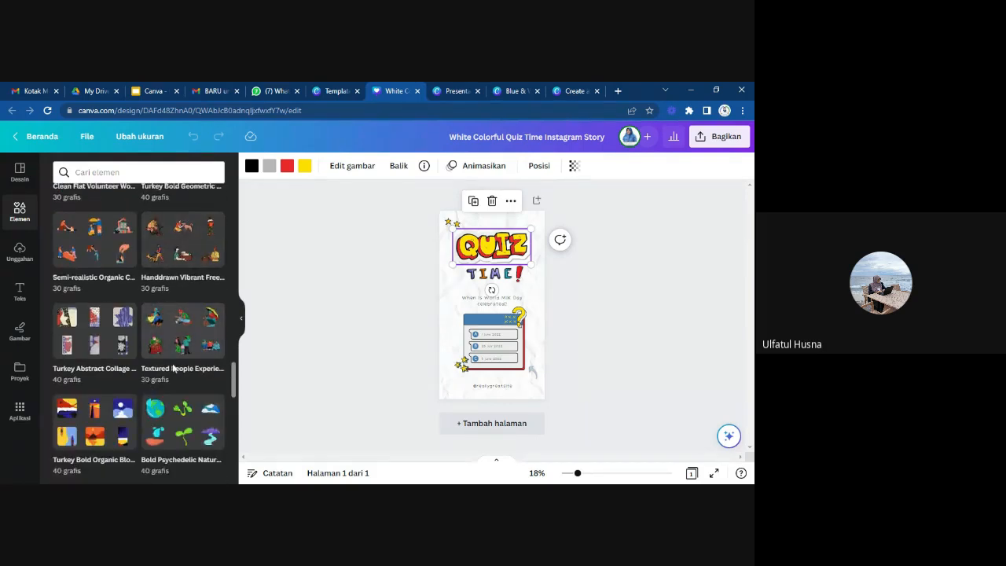
scroll(166, 338, down, 5)
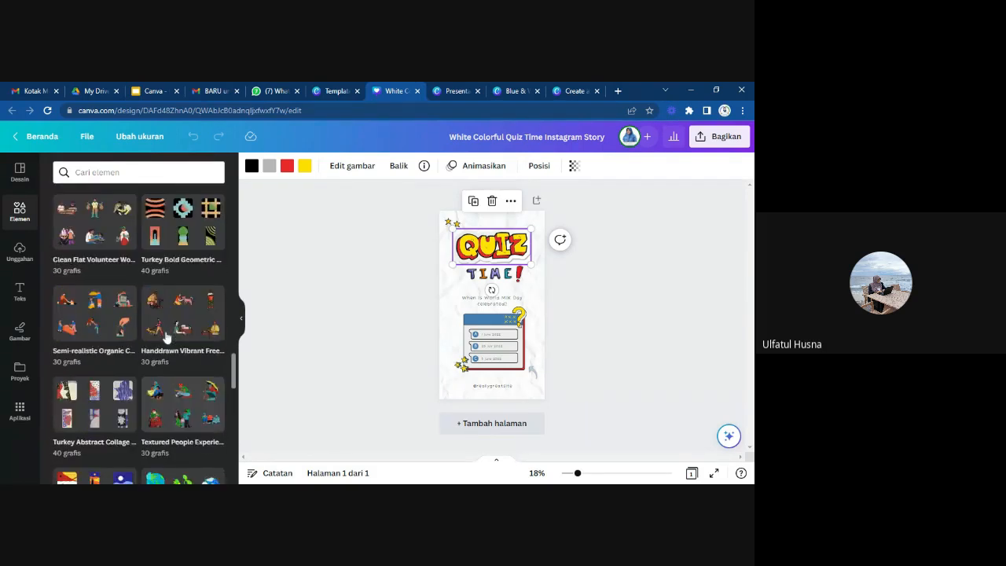
scroll(165, 337, up, 10)
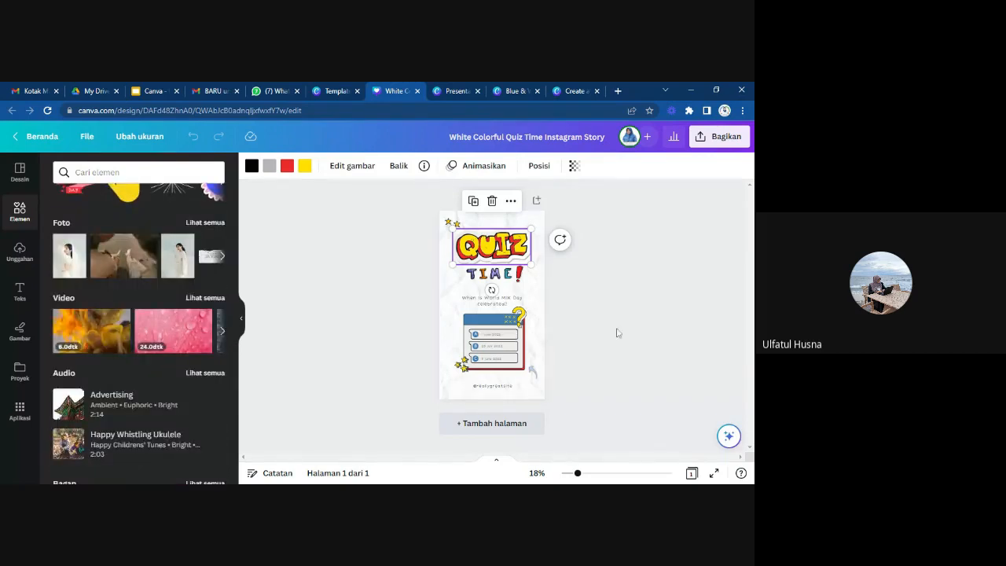
Examine the quiz question and answer card up close, selecting the card graphic and the answer A text.
scroll(615, 333, up, 5)
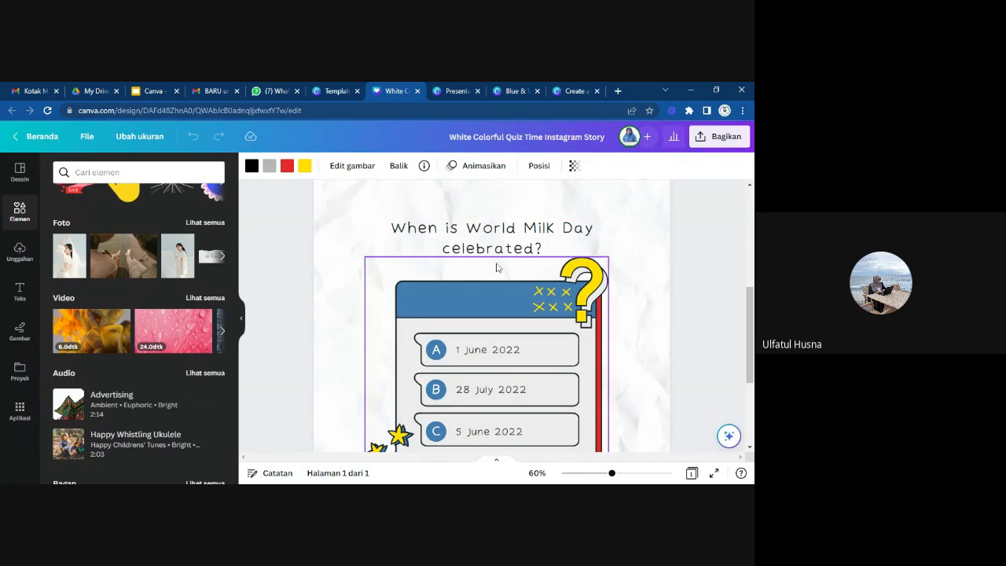
click(548, 362)
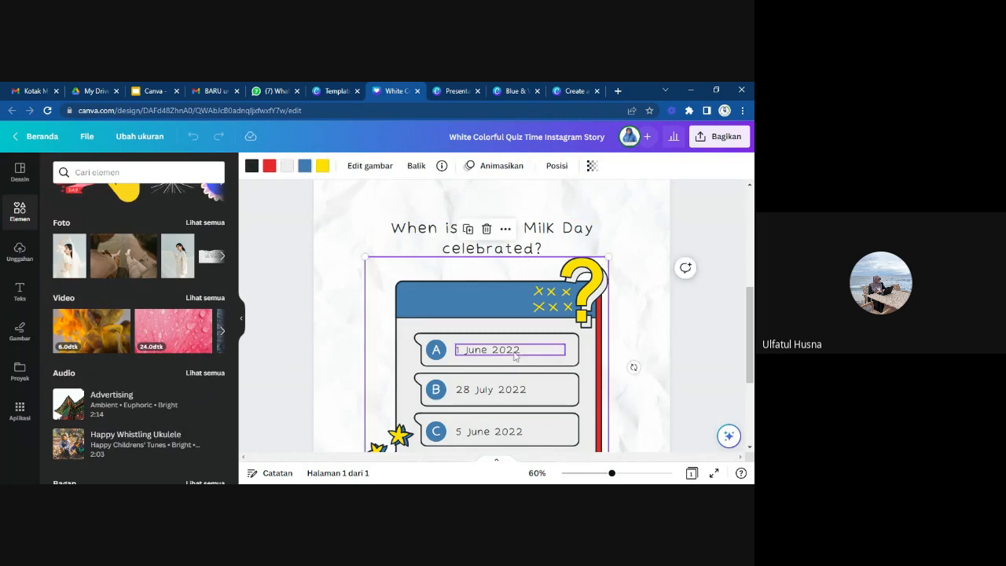
click(485, 351)
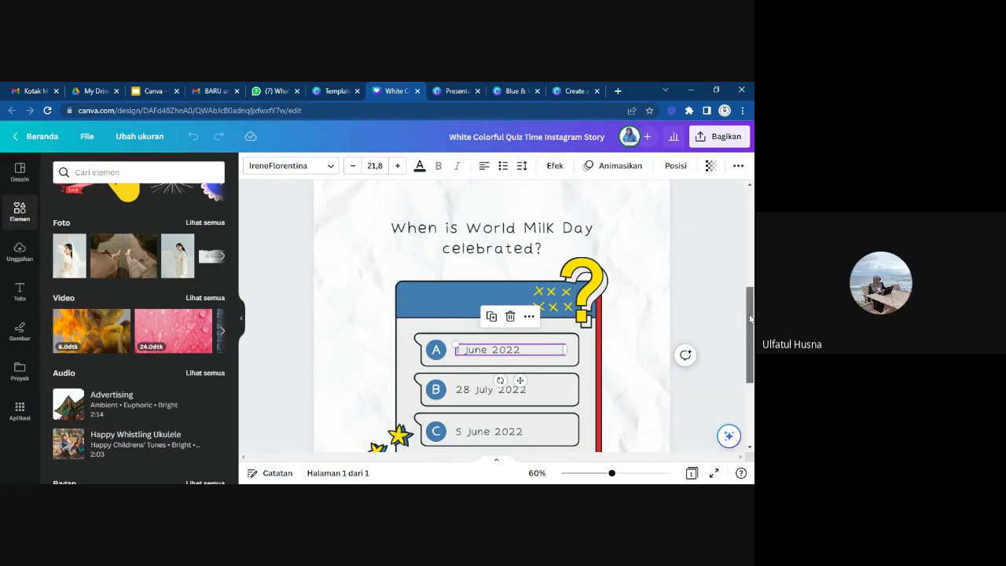
drag(752, 316, 749, 321)
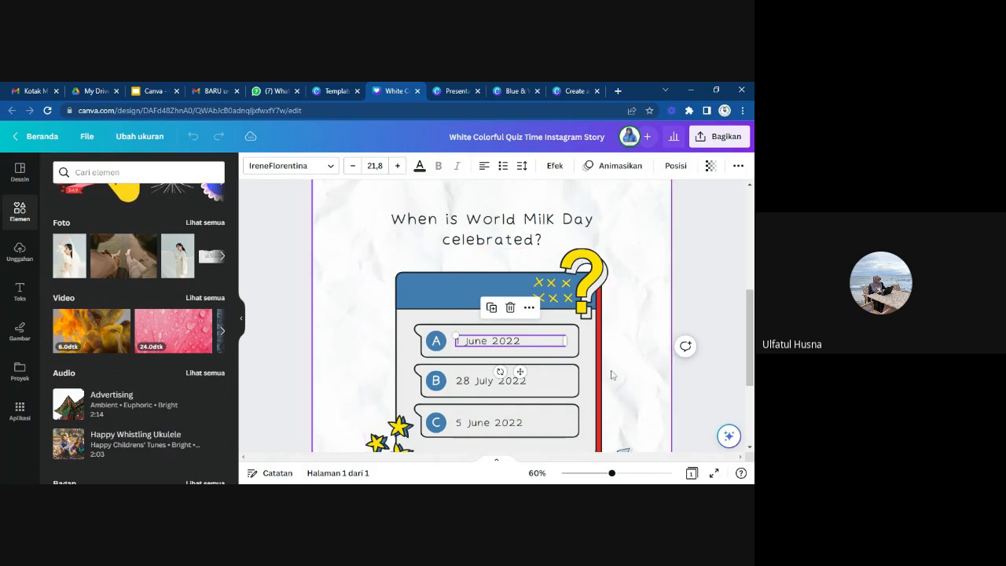
scroll(612, 375, down, 3)
scroll(612, 375, up, 4)
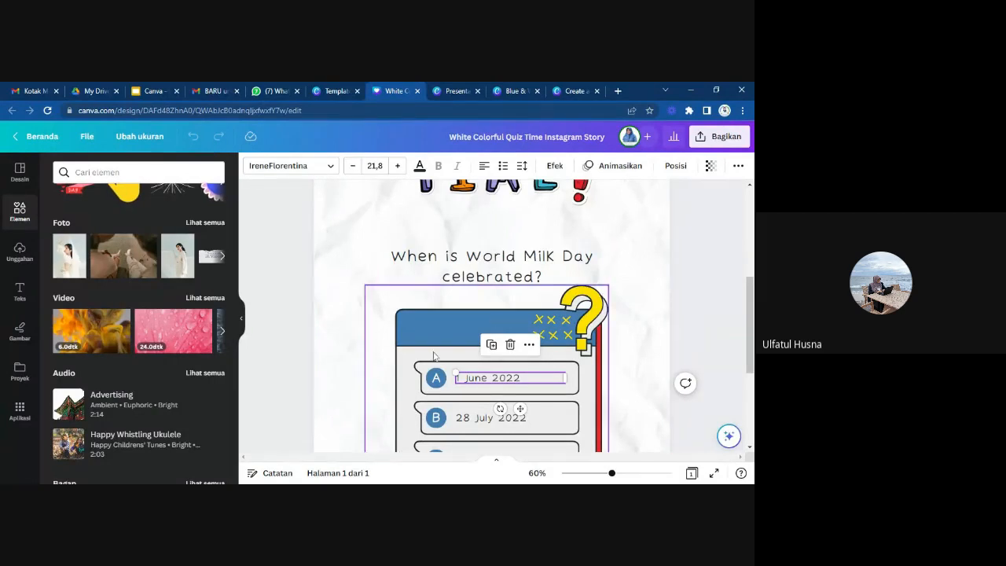
Open the Tautan link options for the answer A letter and look through the recent designs offered as link targets.
click(433, 379)
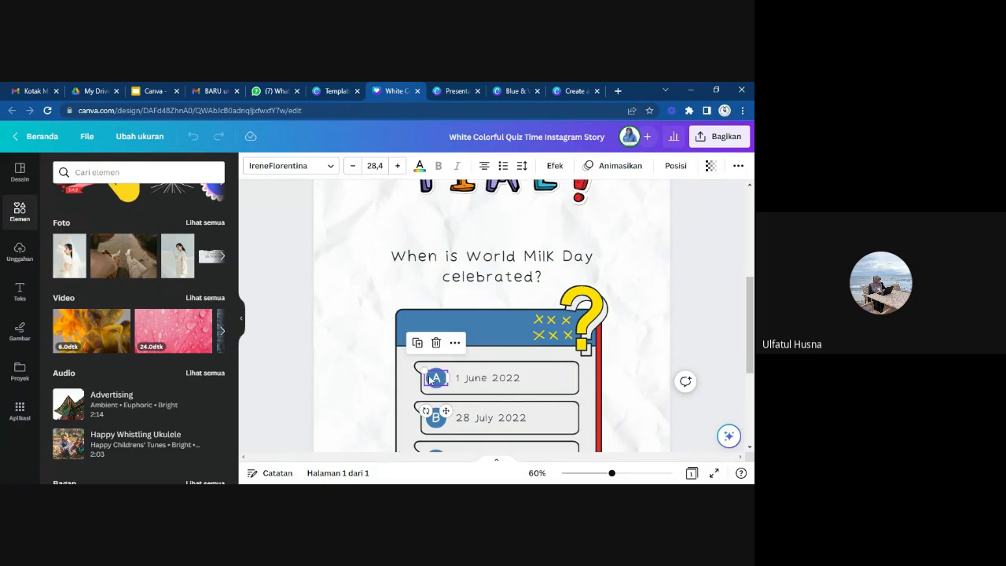
click(738, 166)
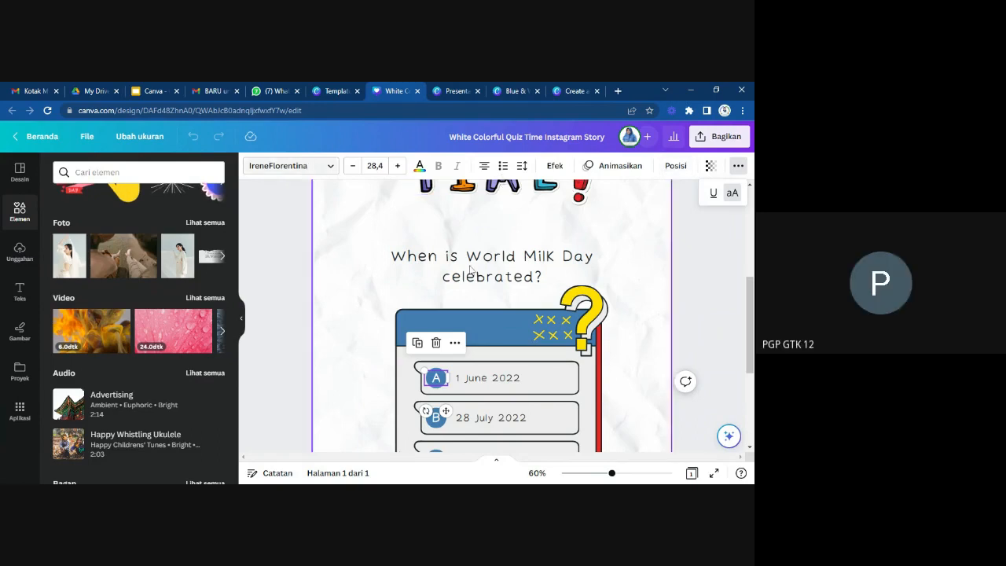
click(454, 341)
mouse_move(459, 344)
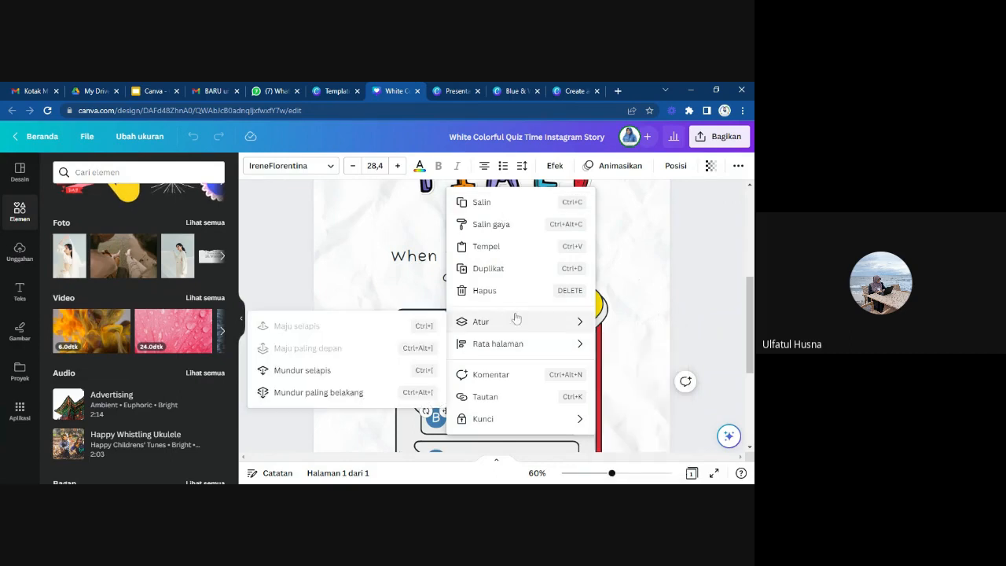
click(494, 398)
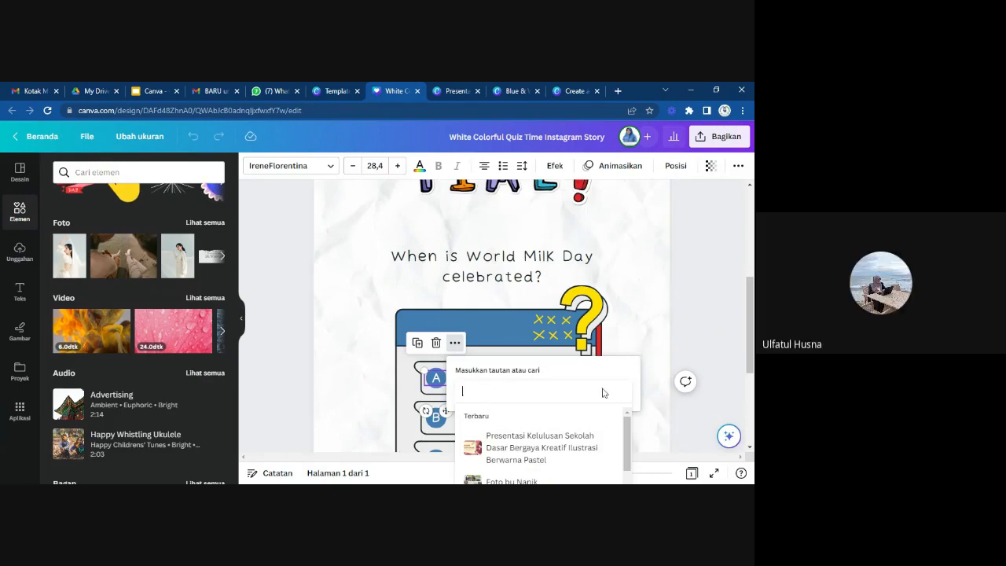
scroll(562, 452, down, 2)
scroll(563, 451, up, 2)
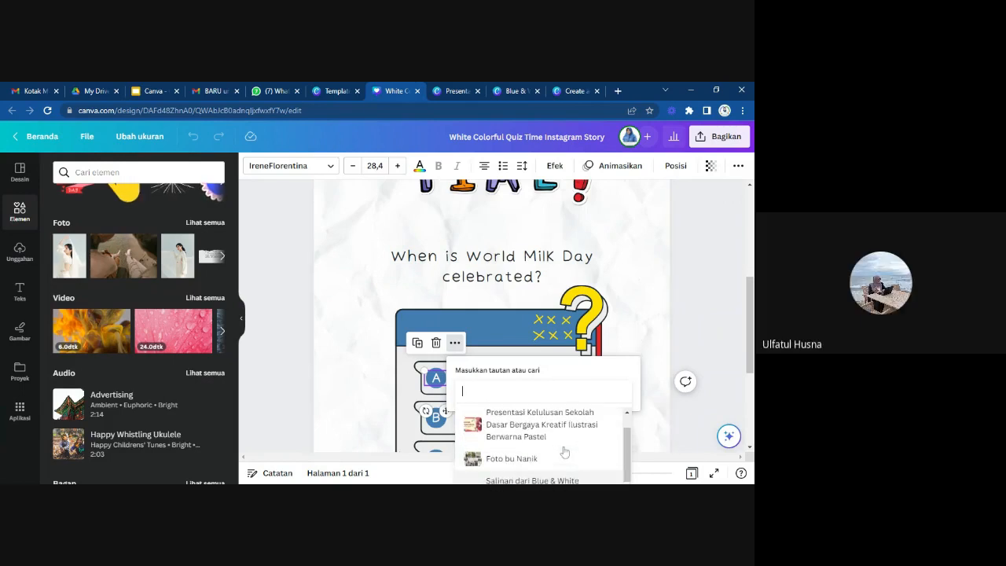
scroll(563, 451, down, 2)
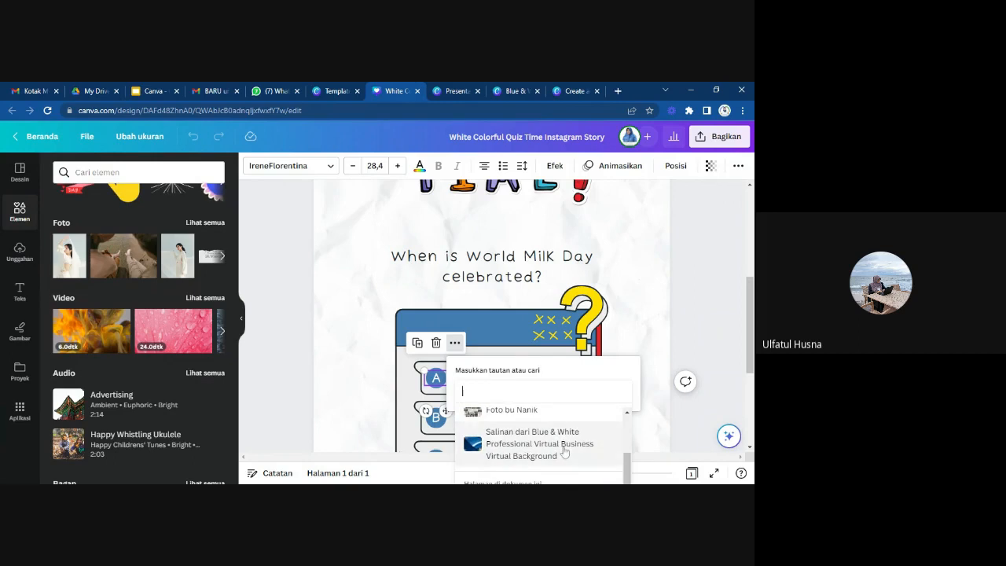
scroll(564, 451, up, 3)
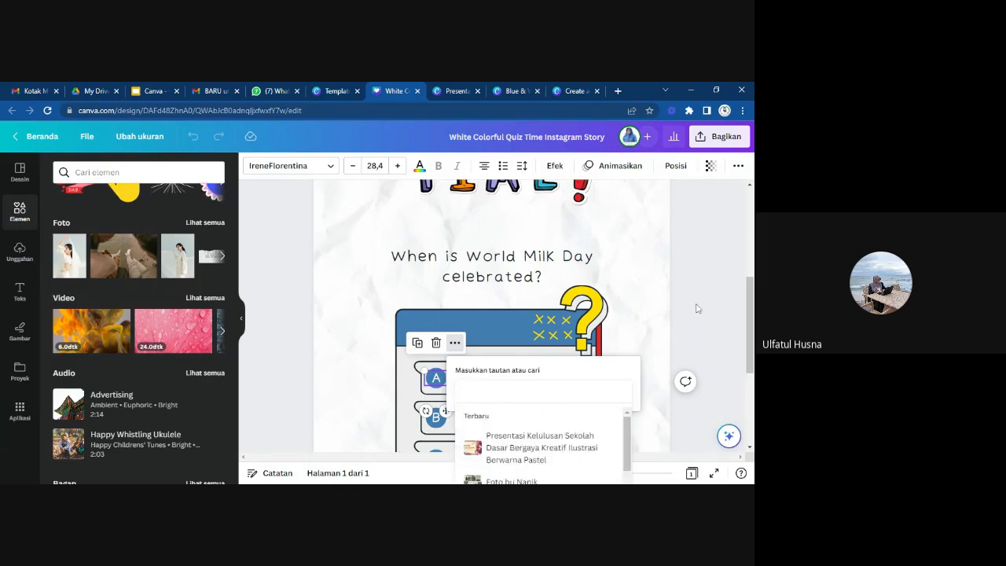
click(696, 308)
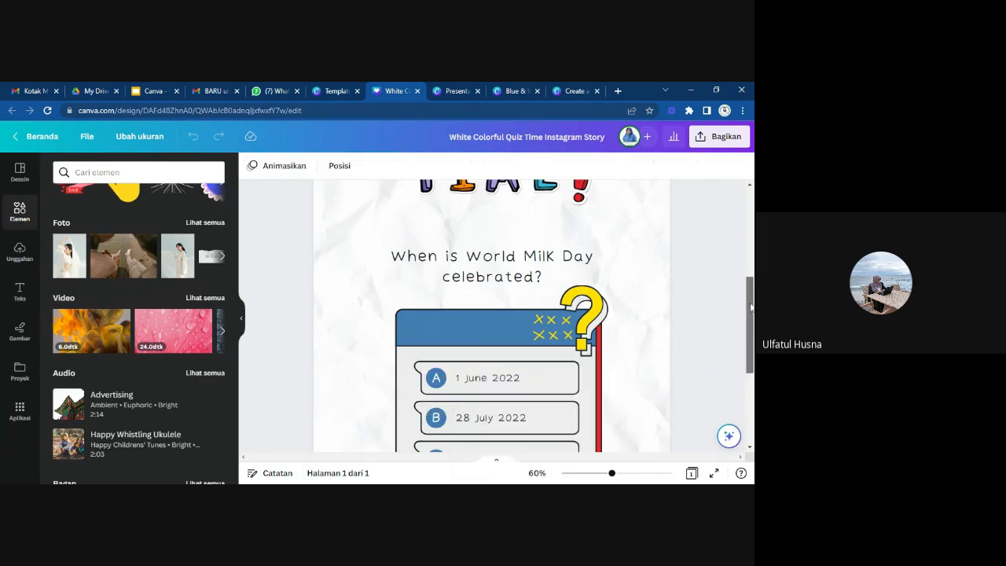
Add a blank second page to the quiz design and select the answer C letter on the first page.
drag(748, 307, 748, 218)
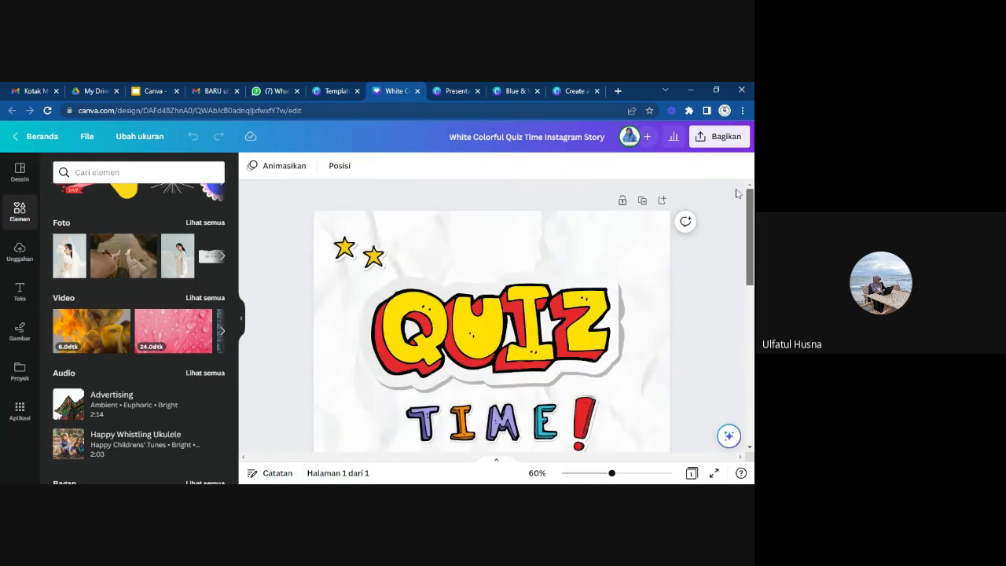
click(662, 201)
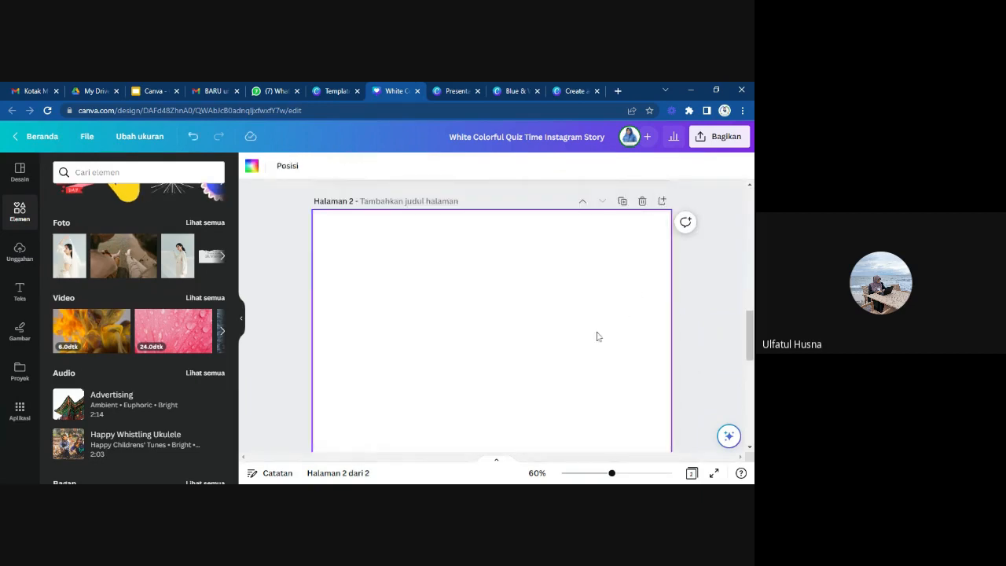
scroll(643, 356, up, 5)
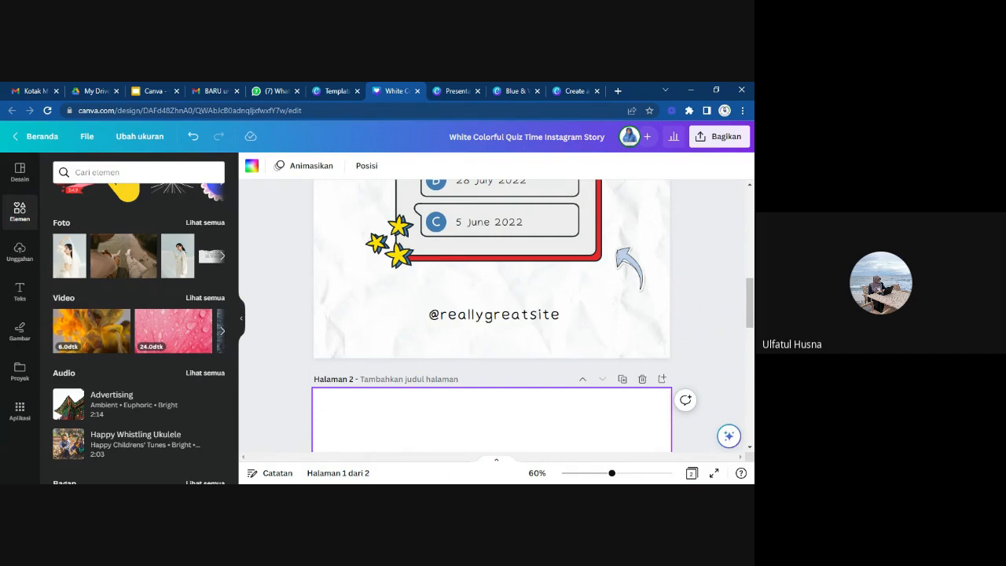
click(438, 222)
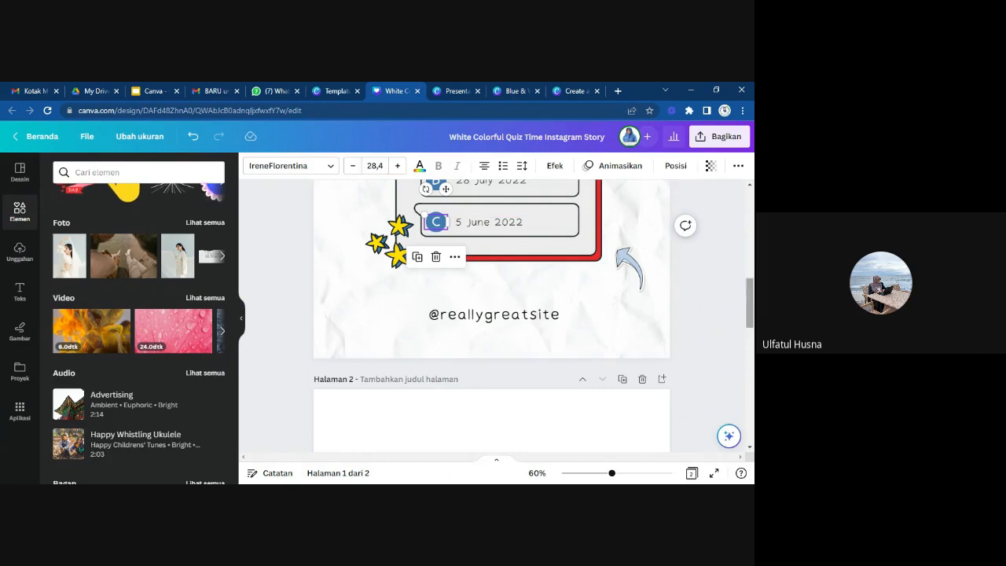
drag(750, 307, 752, 270)
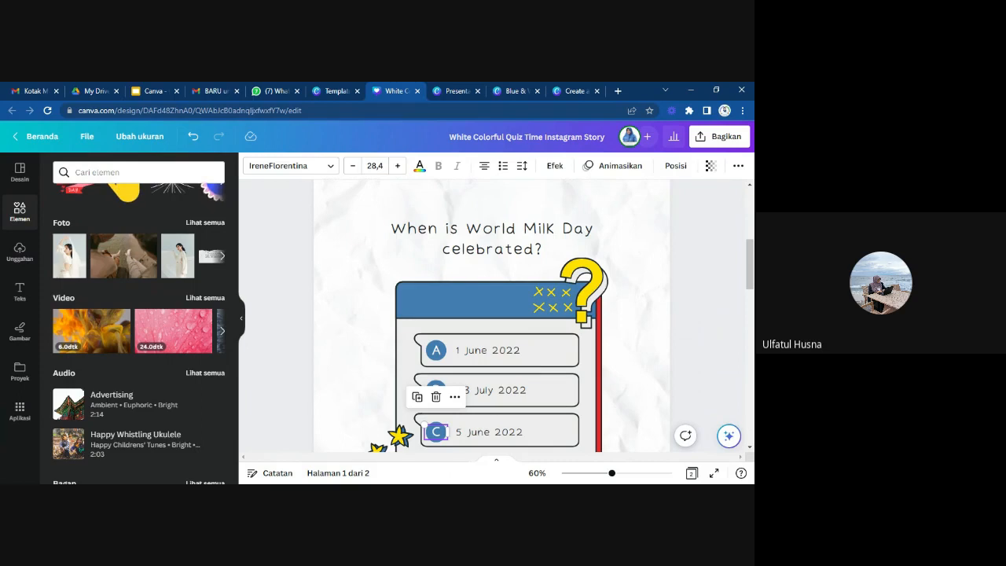
Switch to the Canva deck in Google Slides, select the Introduction text on the ATP slide and show its additional formatting options.
click(154, 91)
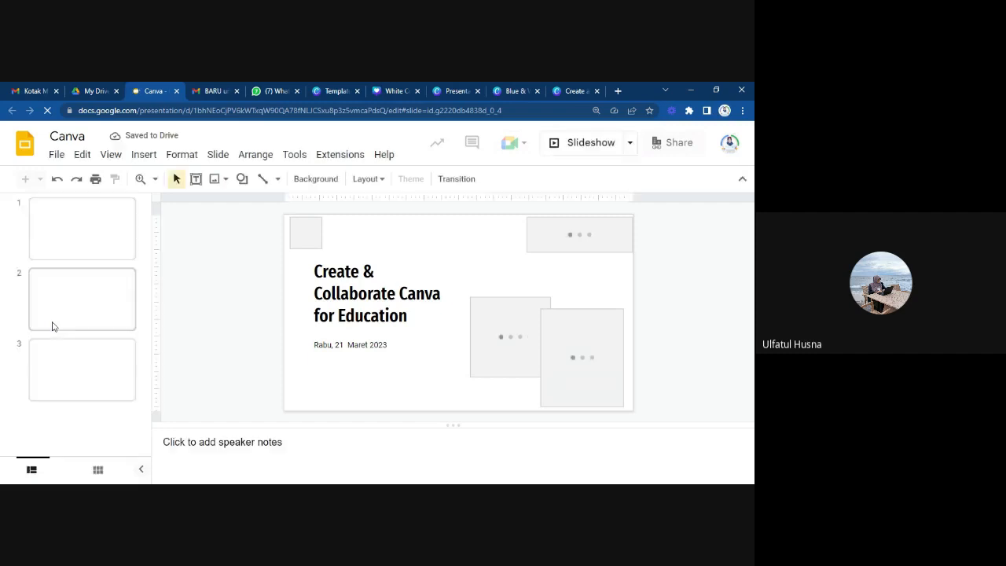
click(77, 278)
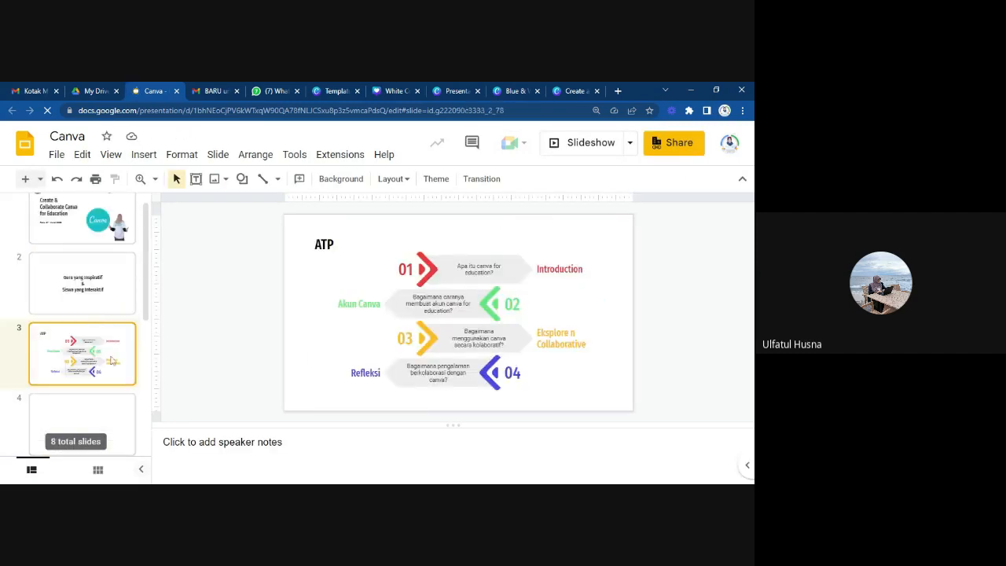
double_click(548, 276)
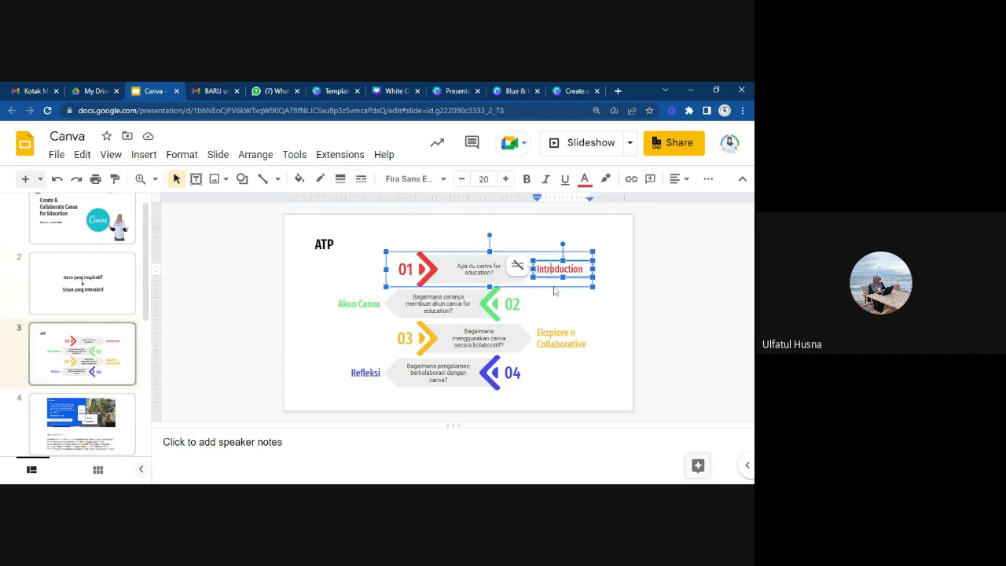
click(551, 277)
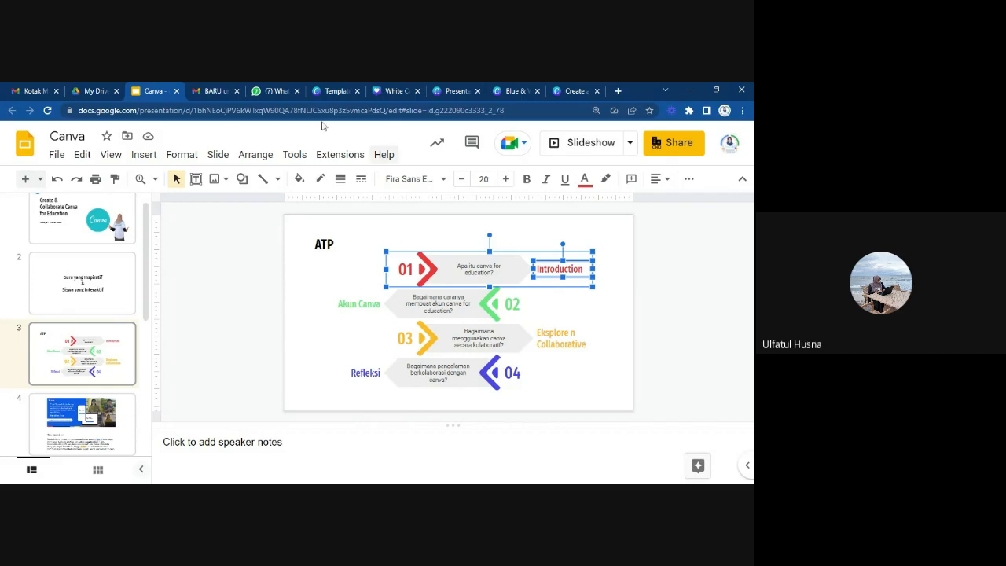
click(688, 180)
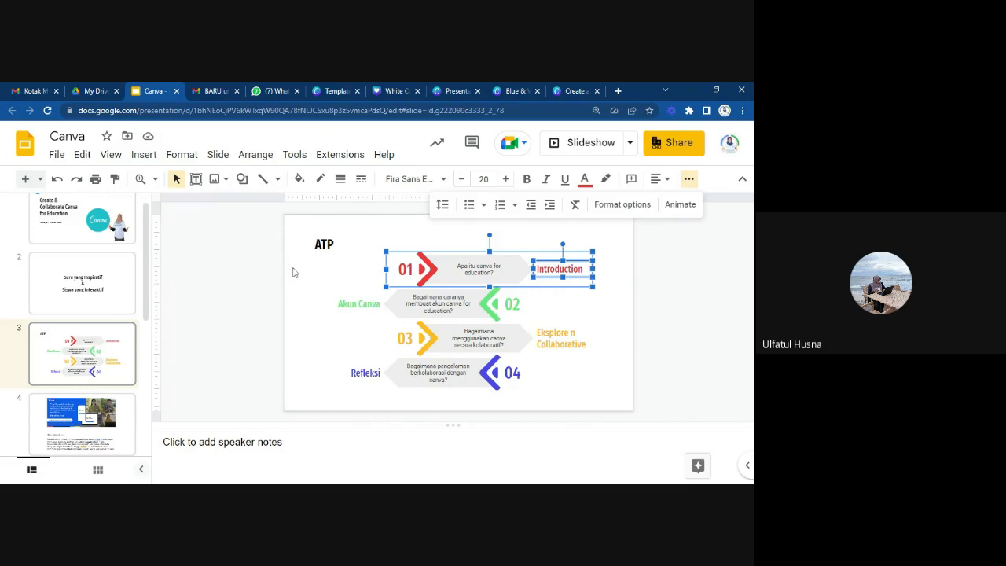
Return to the Canva template page and close the White Colorful Quiz Time preview to look over the quiz templates.
click(515, 91)
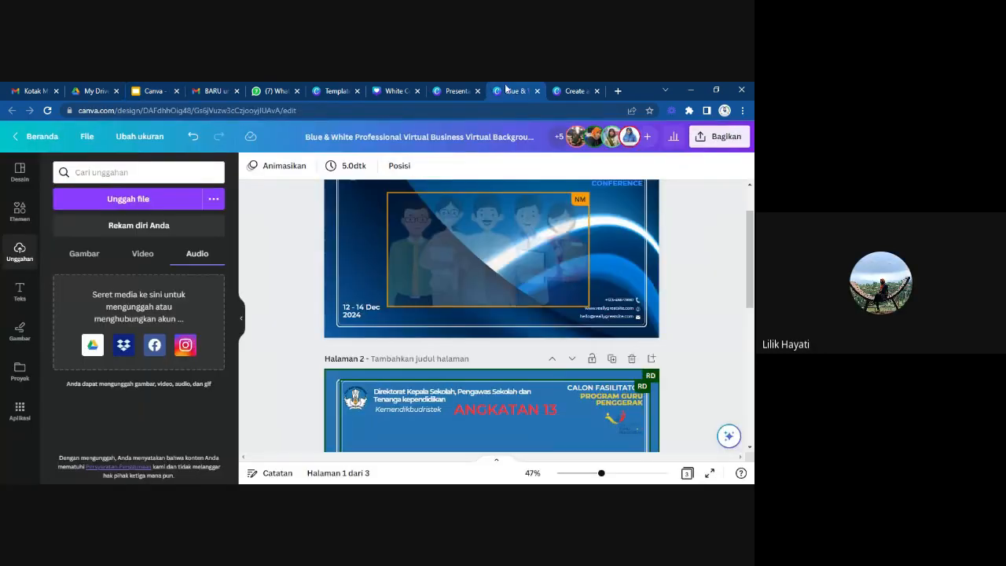
click(456, 91)
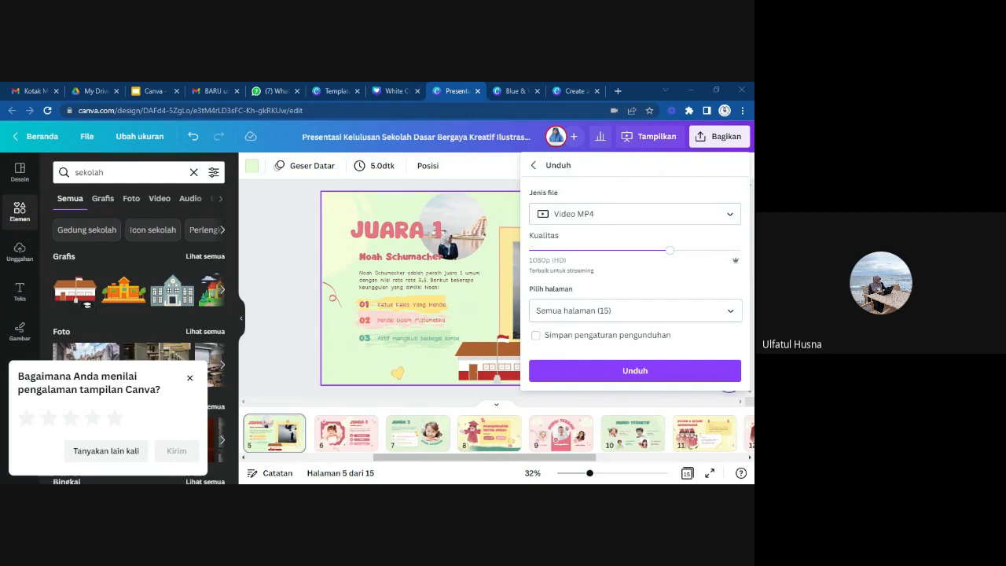
click(334, 91)
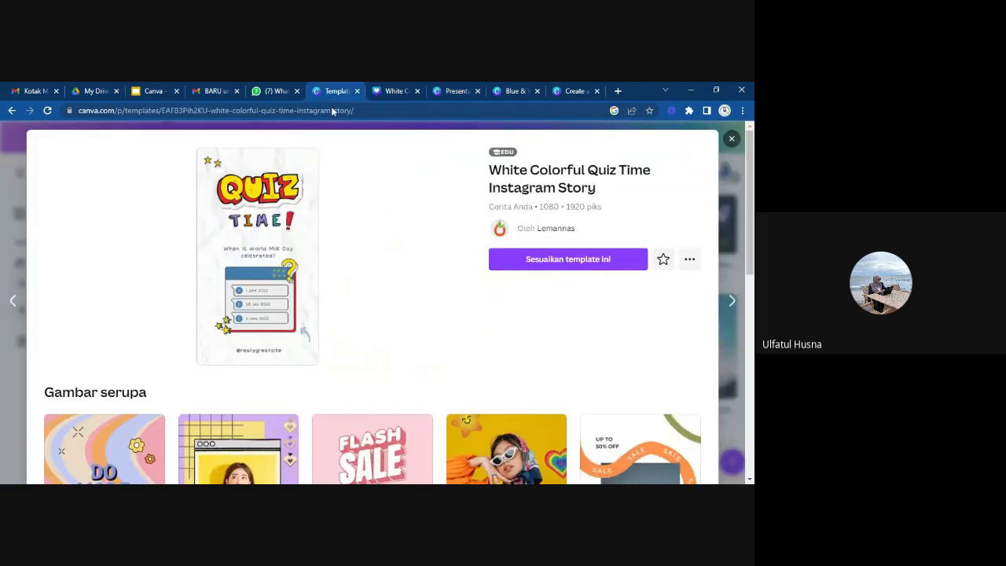
click(731, 140)
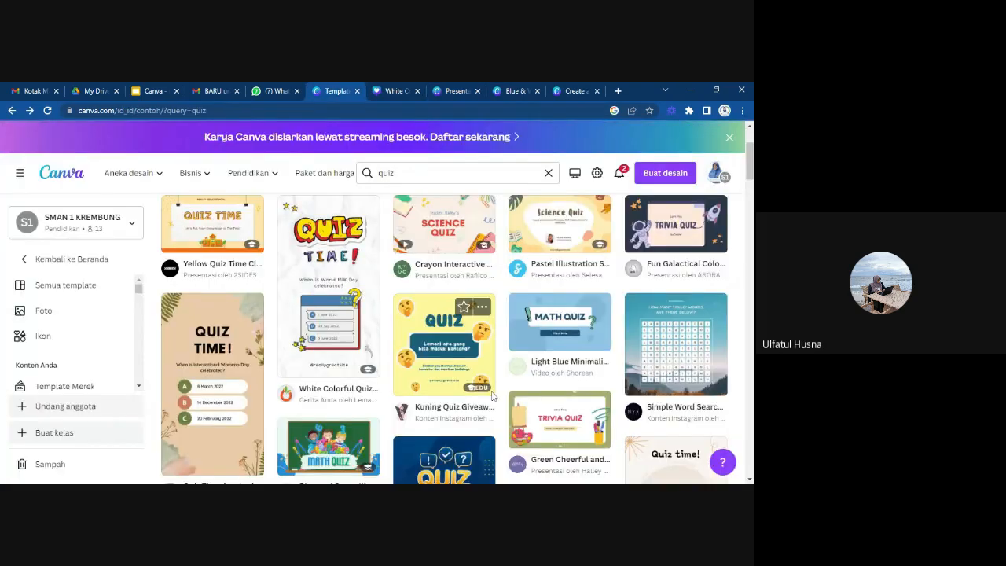
scroll(492, 395, down, 6)
scroll(492, 396, up, 6)
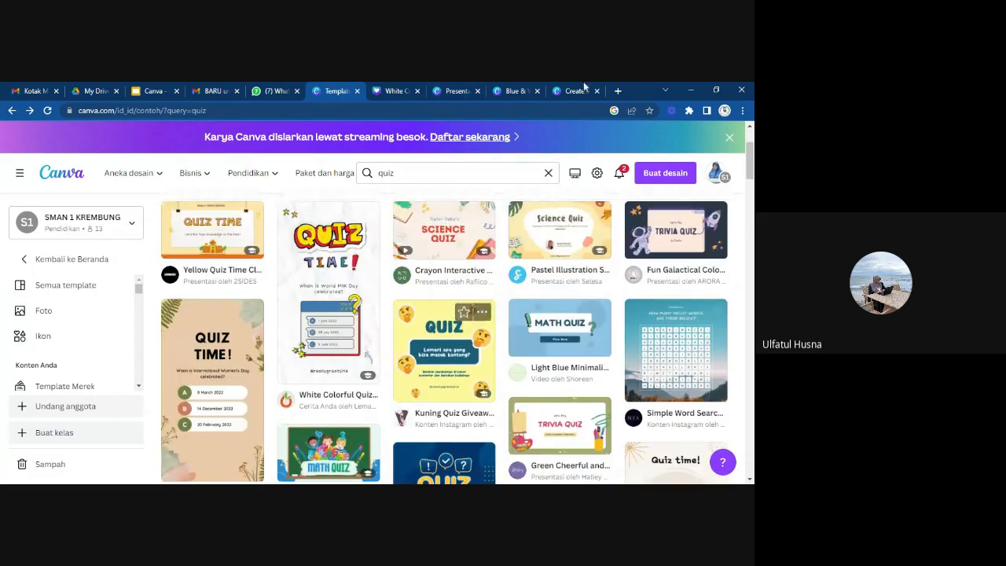
Switch to the Presentasi Kelulusan Sekolah Dasar design, close its download settings and browse the audio tracks for "sekolah".
click(455, 91)
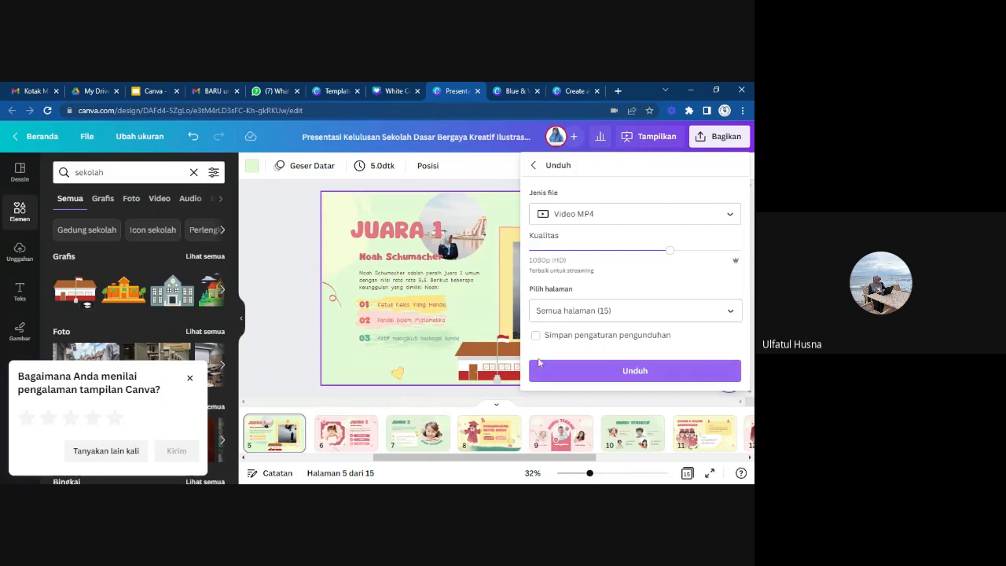
click(350, 337)
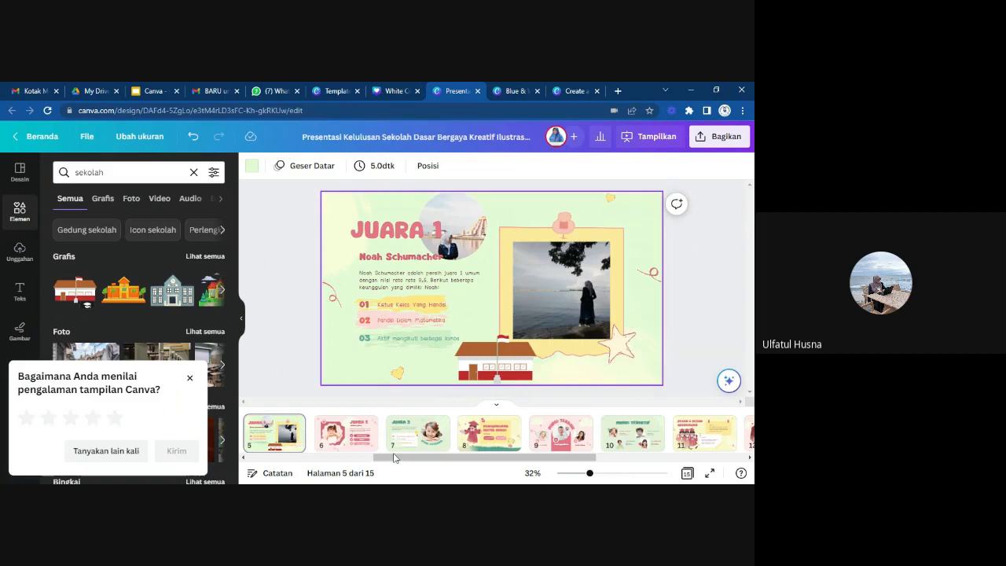
mouse_move(386, 447)
click(191, 199)
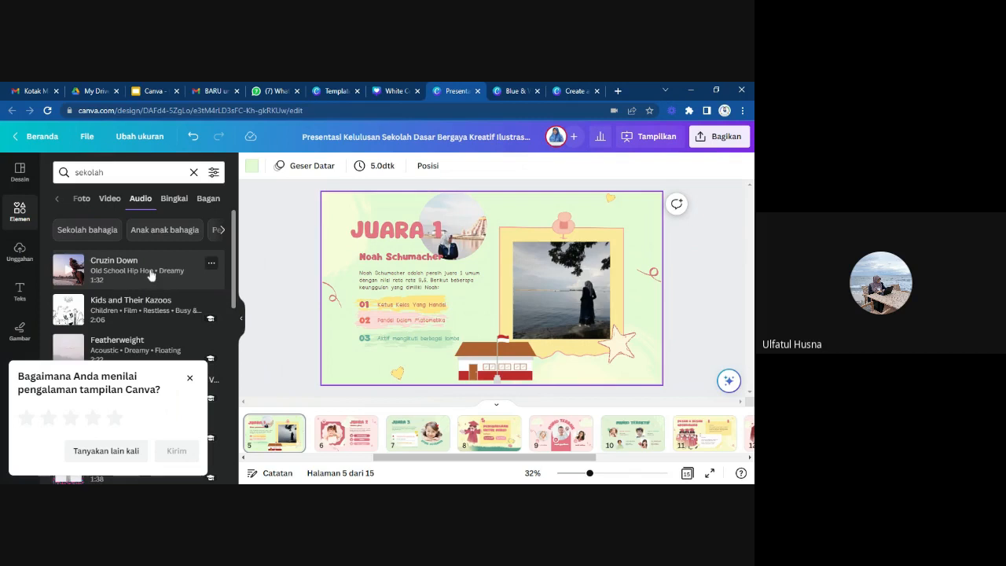
scroll(151, 308, down, 2)
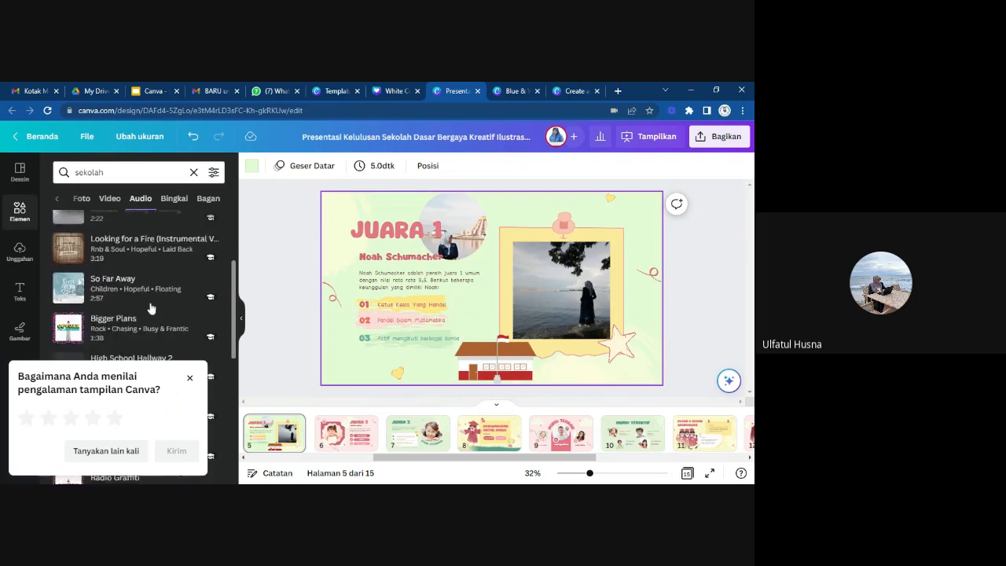
scroll(150, 308, down, 5)
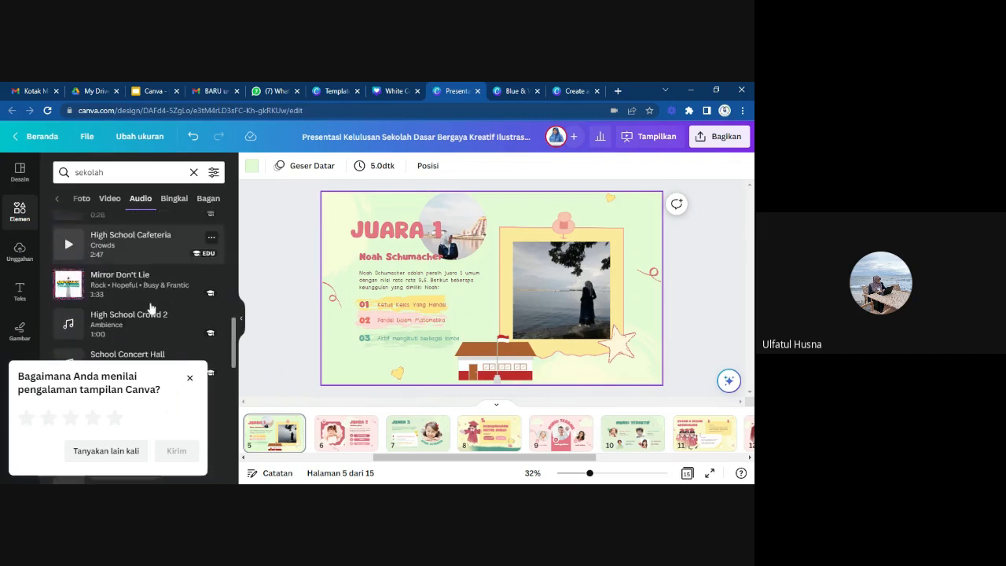
scroll(151, 308, down, 5)
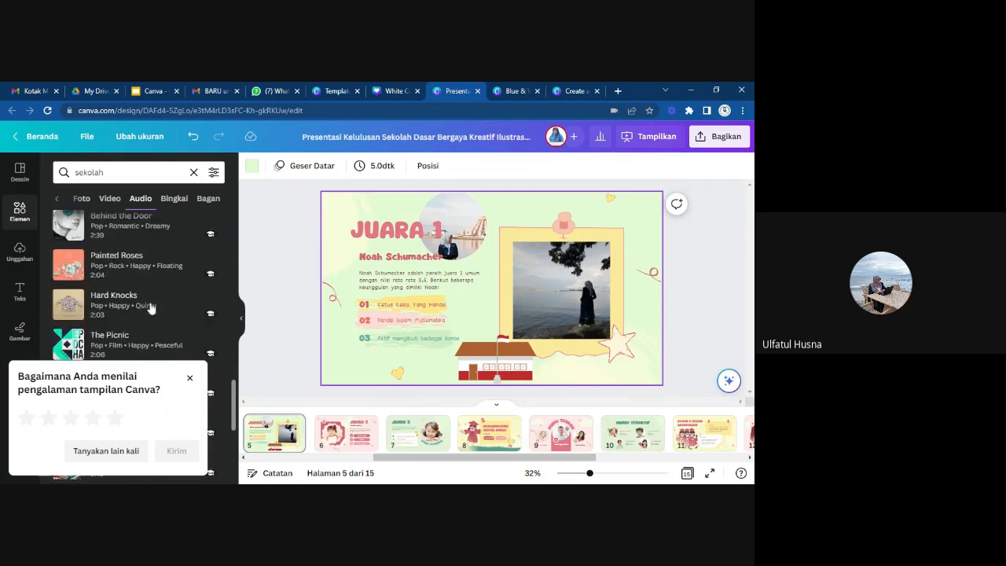
scroll(151, 308, down, 5)
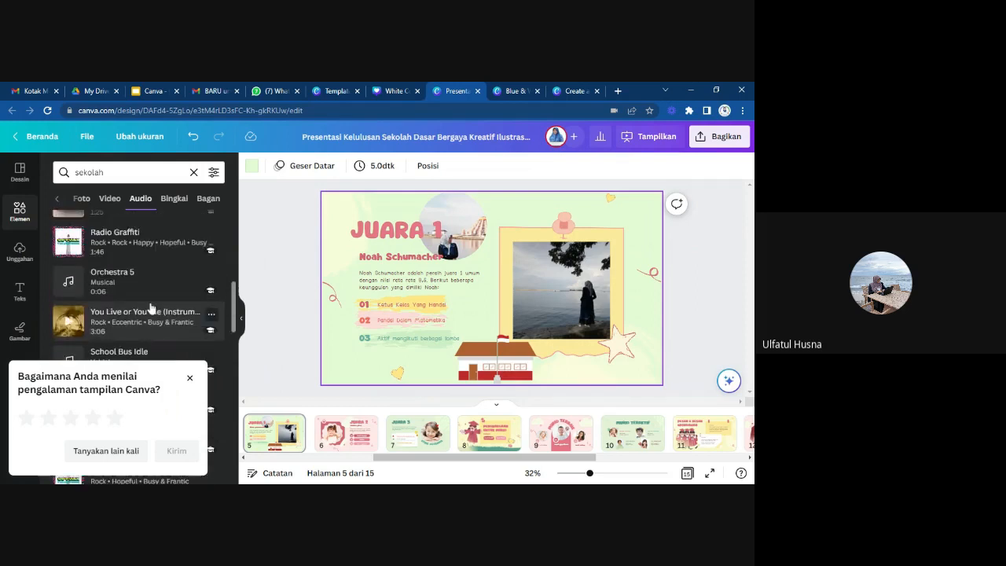
scroll(151, 308, down, 5)
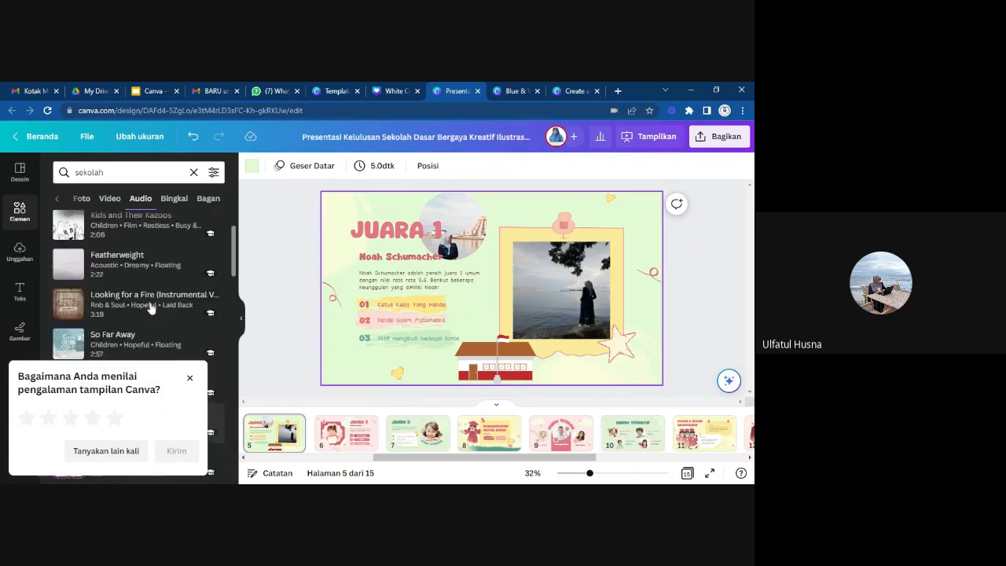
scroll(150, 307, up, 1)
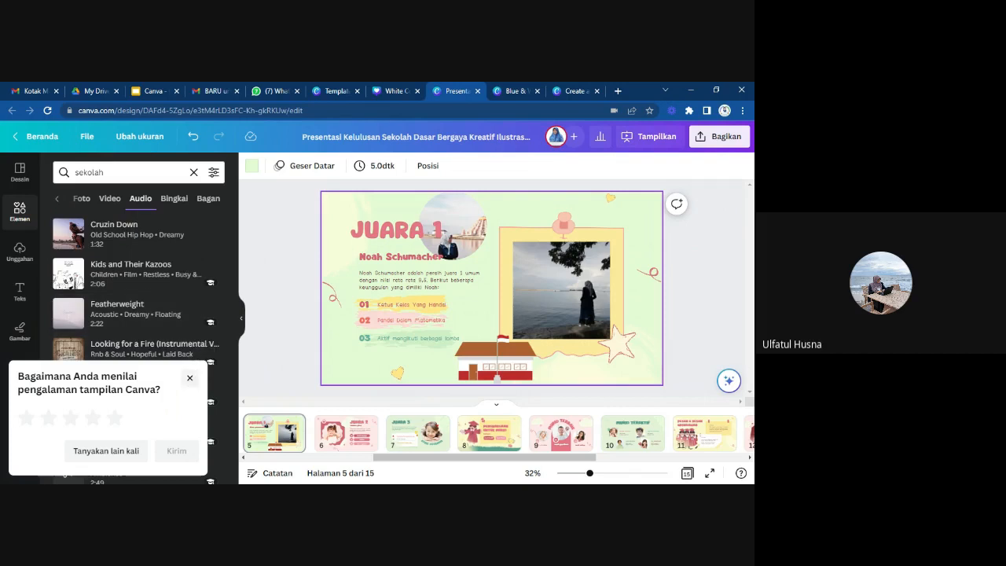
Show the audio section of the uploads and dismiss the survey about the presenting experience.
click(21, 253)
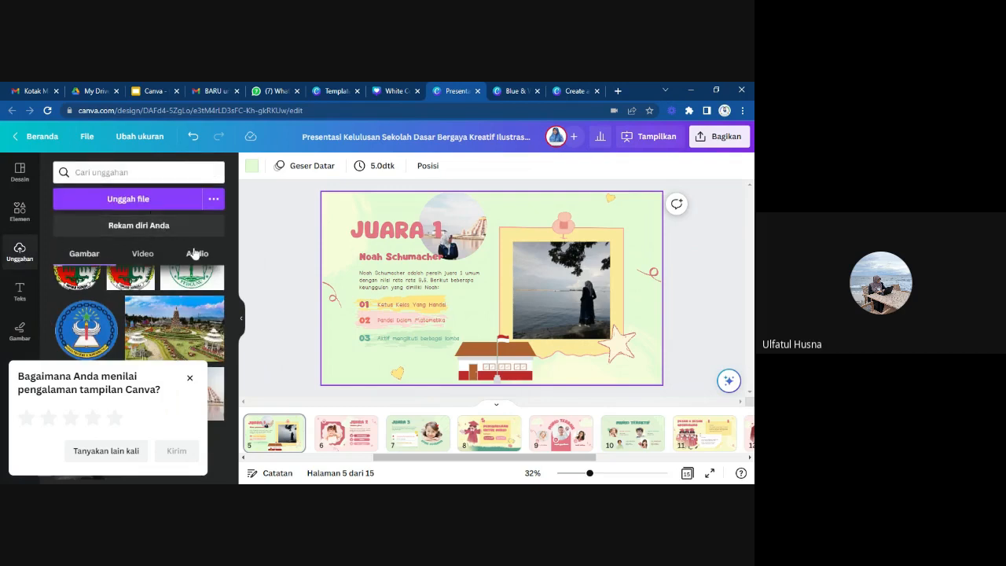
click(194, 253)
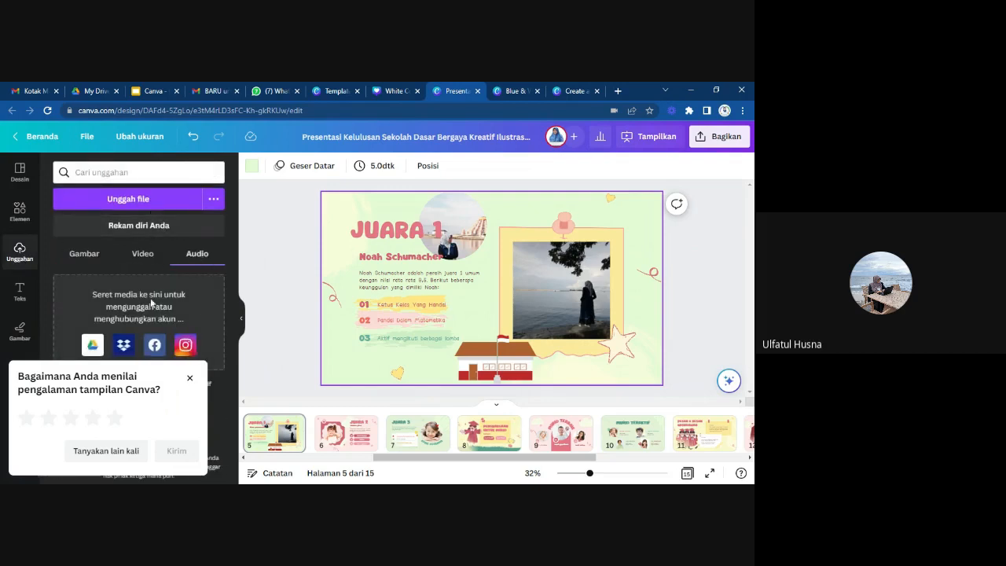
click(189, 378)
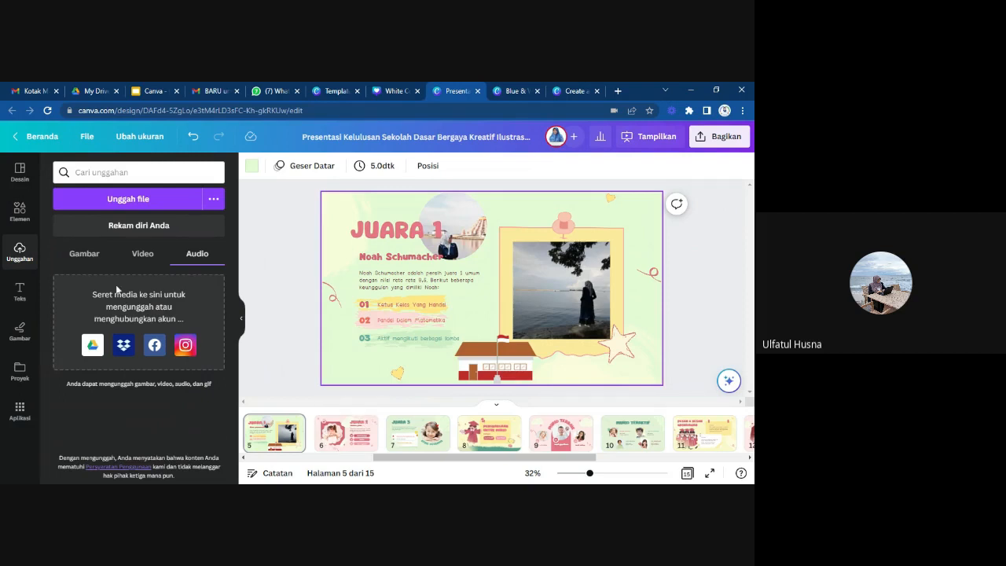
Connect Google Drive as a media source for the design and look over its folders.
click(91, 347)
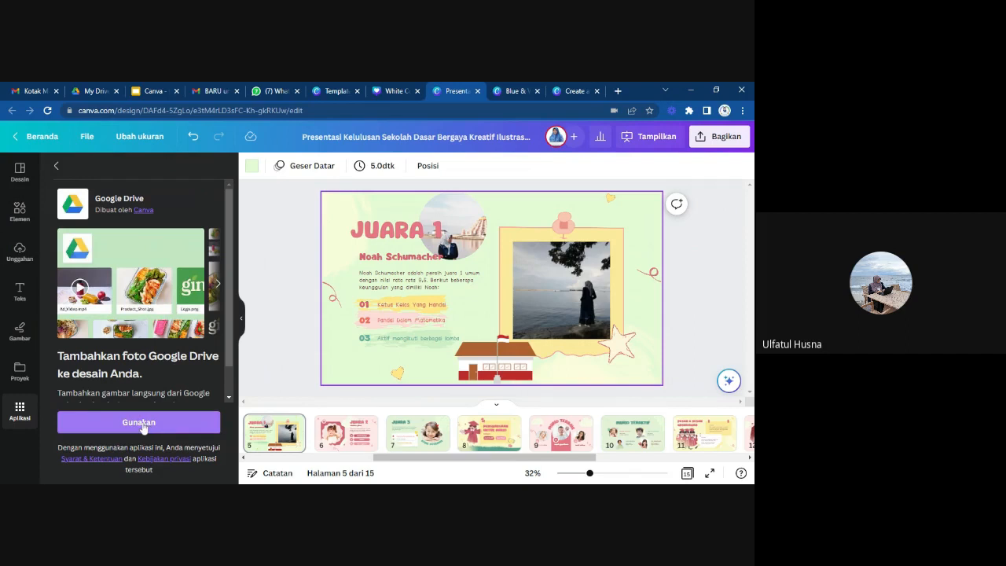
scroll(160, 357, down, 1)
scroll(160, 357, up, 1)
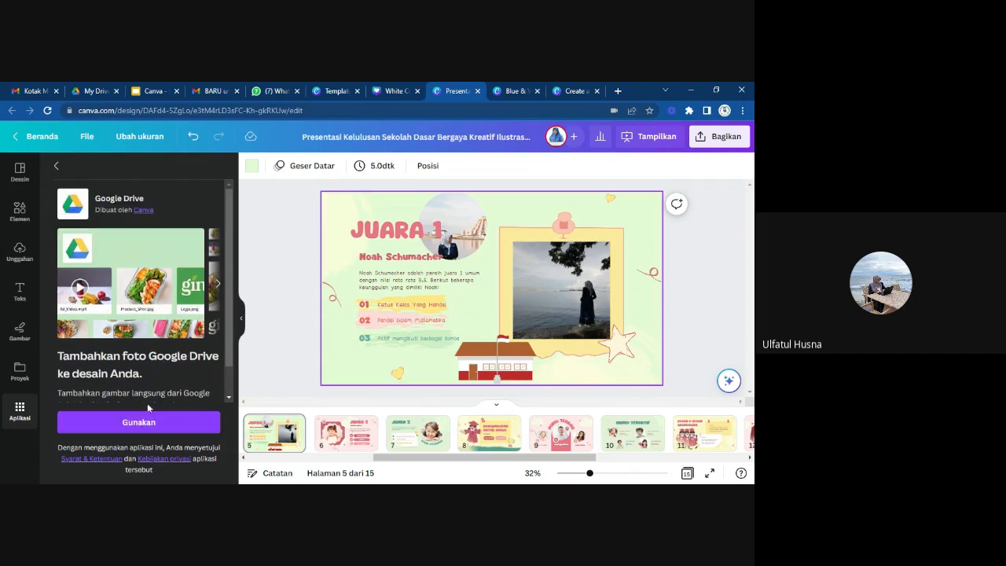
click(131, 422)
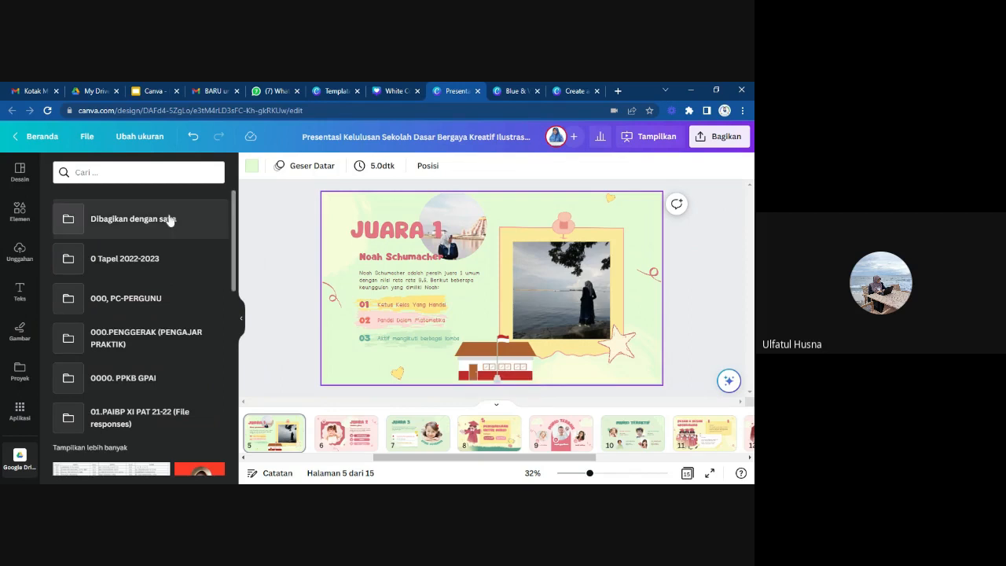
scroll(145, 367, down, 1)
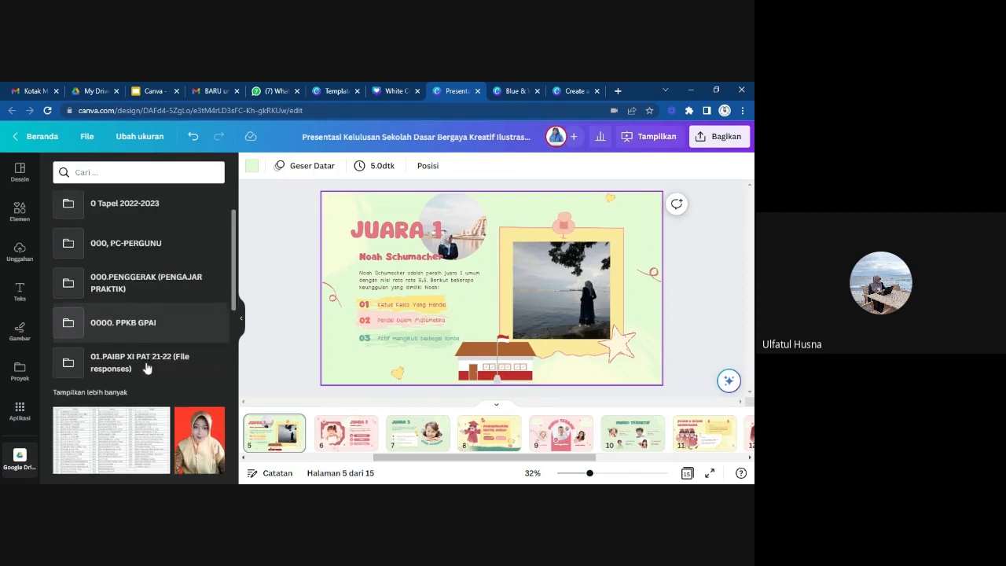
scroll(146, 367, up, 1)
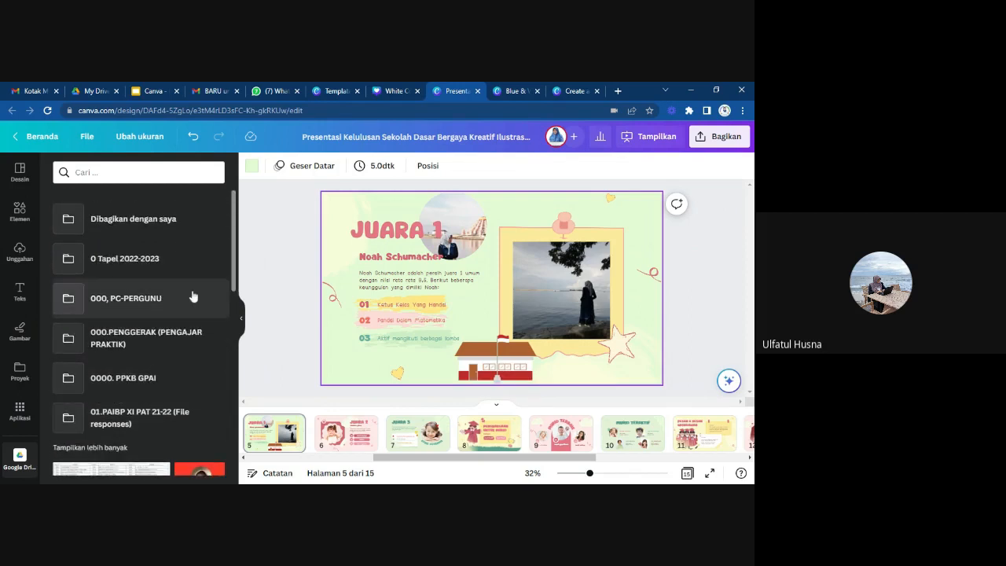
scroll(193, 295, down, 1)
scroll(193, 295, up, 1)
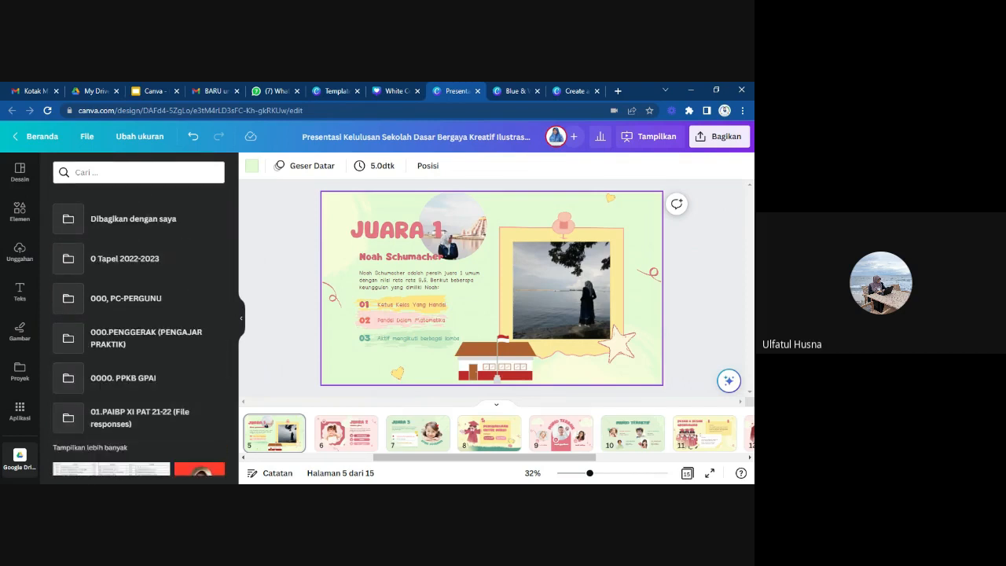
Search the connected Google Drive files for "kinkan".
click(125, 172)
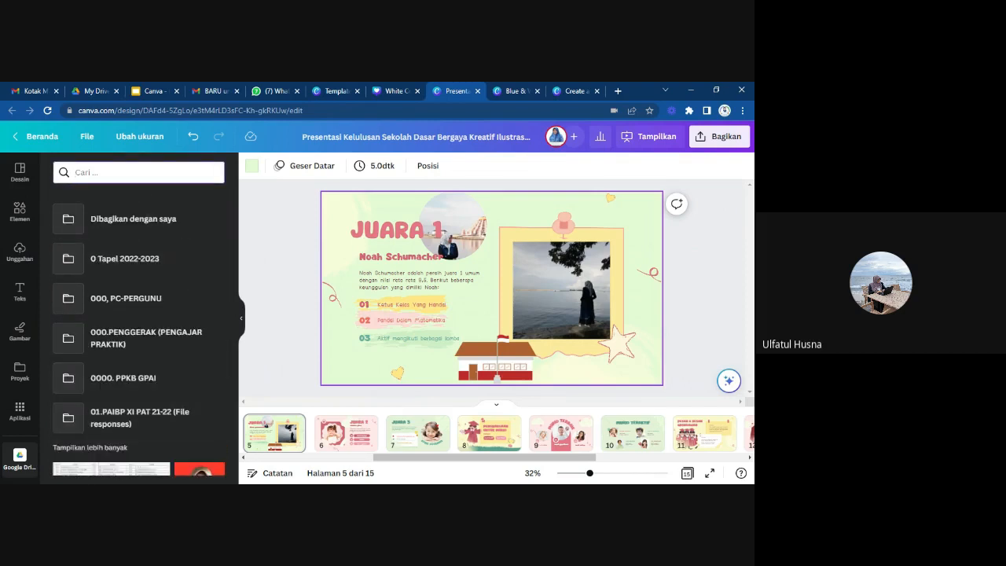
text(ki)
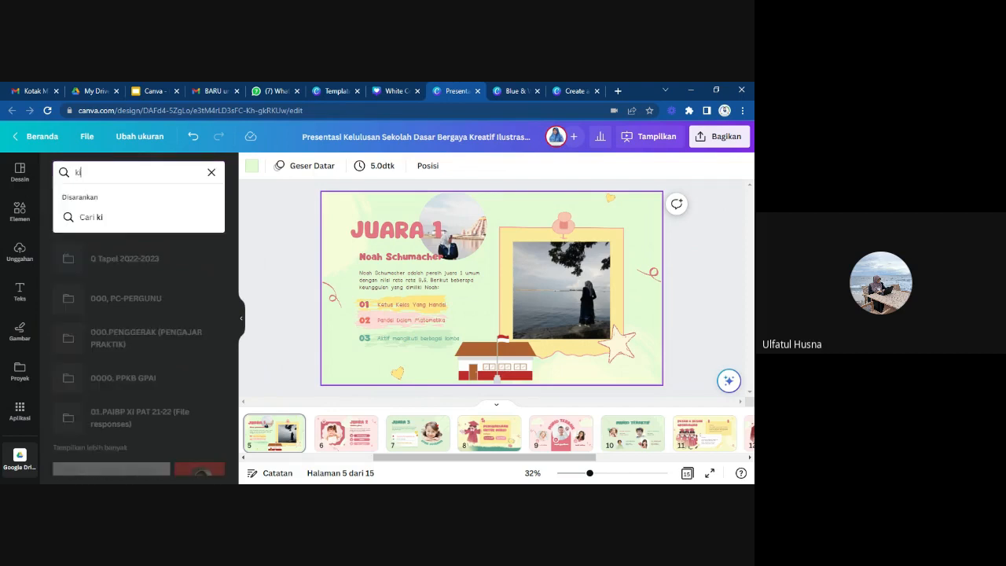
text(nkan)
key(Return)
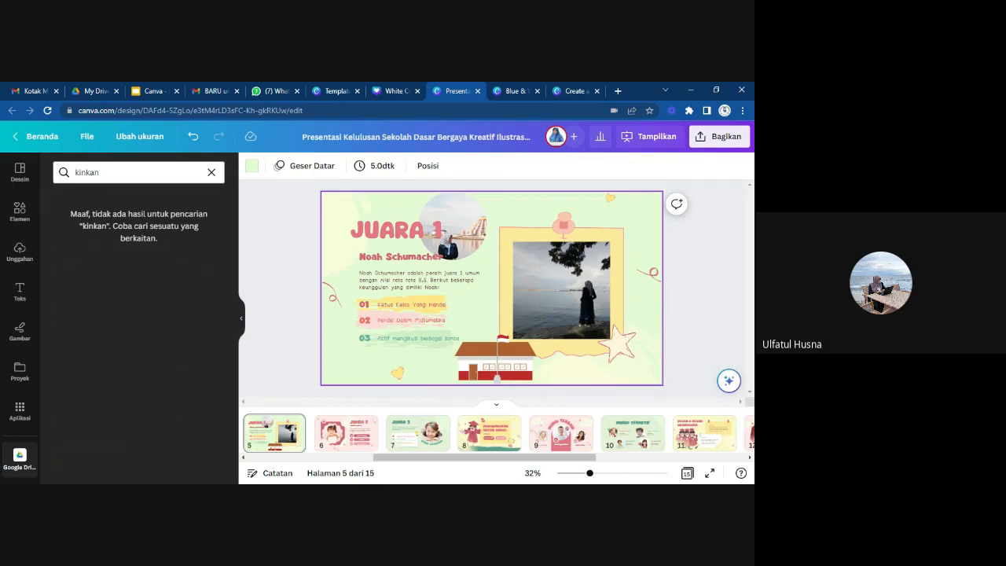
Search the connected Google Drive files for "pancasila" instead, and clear the search to return to the folder list.
click(101, 172)
key(BackSpace)
key(BackSpace)
key(BackSpace)
key(BackSpace)
key(BackSpace)
key(BackSpace)
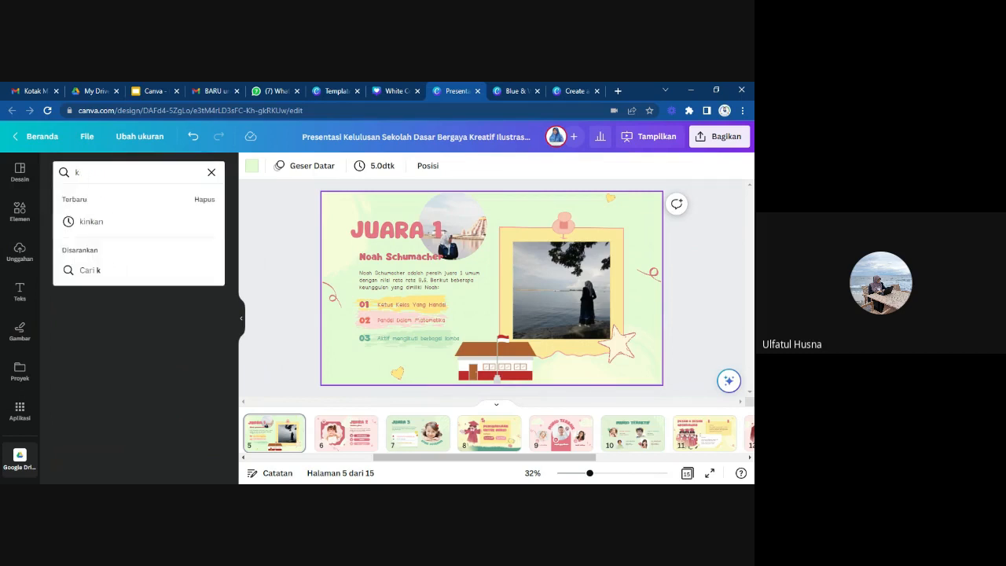
text(pancasila)
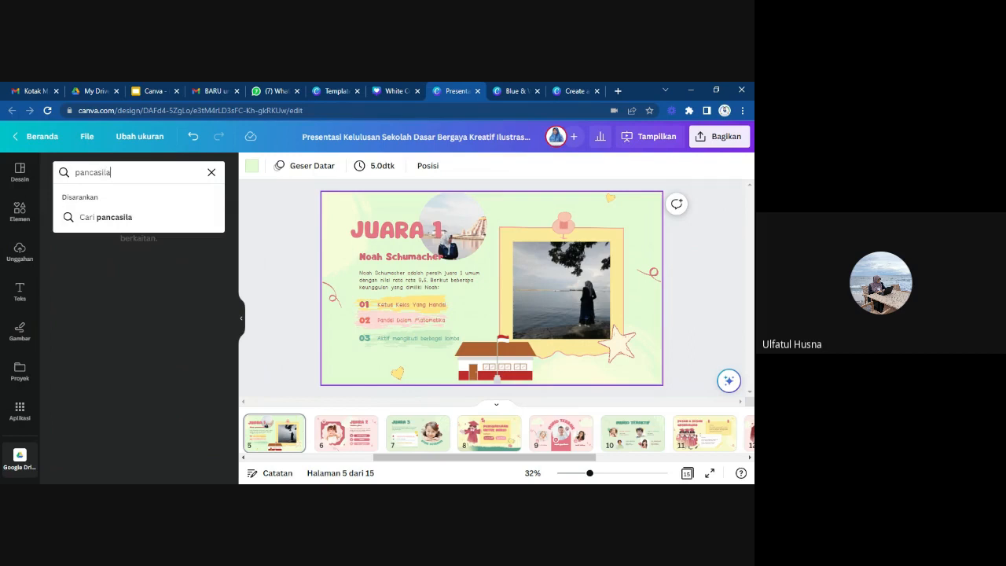
key(Return)
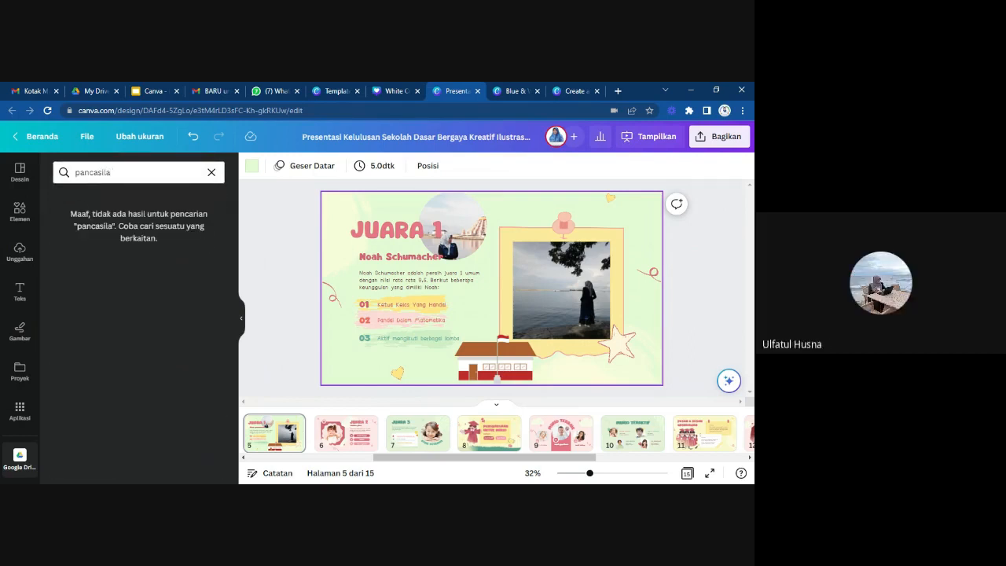
click(210, 172)
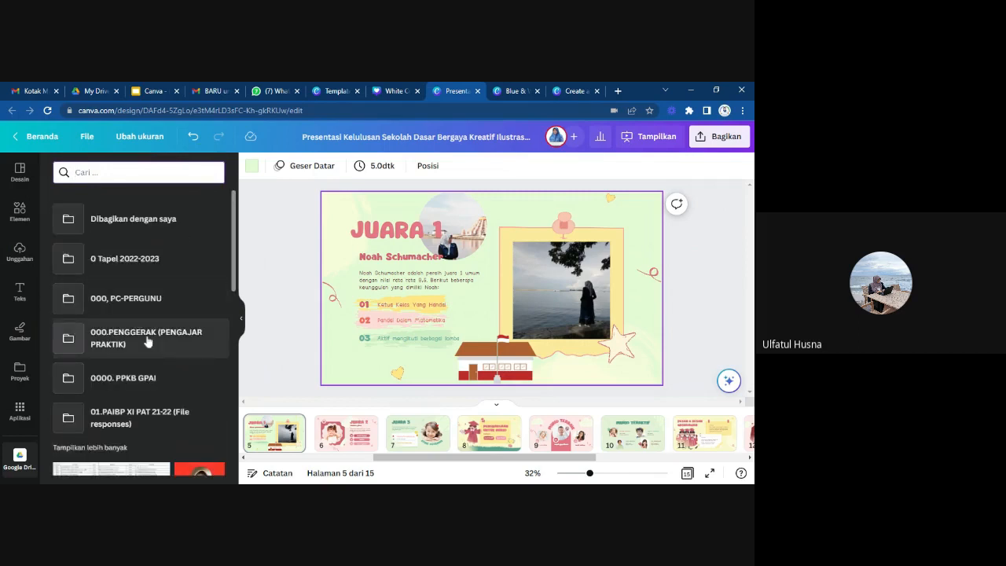
Open the "Dibagikan dengan saya" folder of the connected Google Drive and look through its subfolders and images.
scroll(146, 340, down, 2)
scroll(147, 343, up, 2)
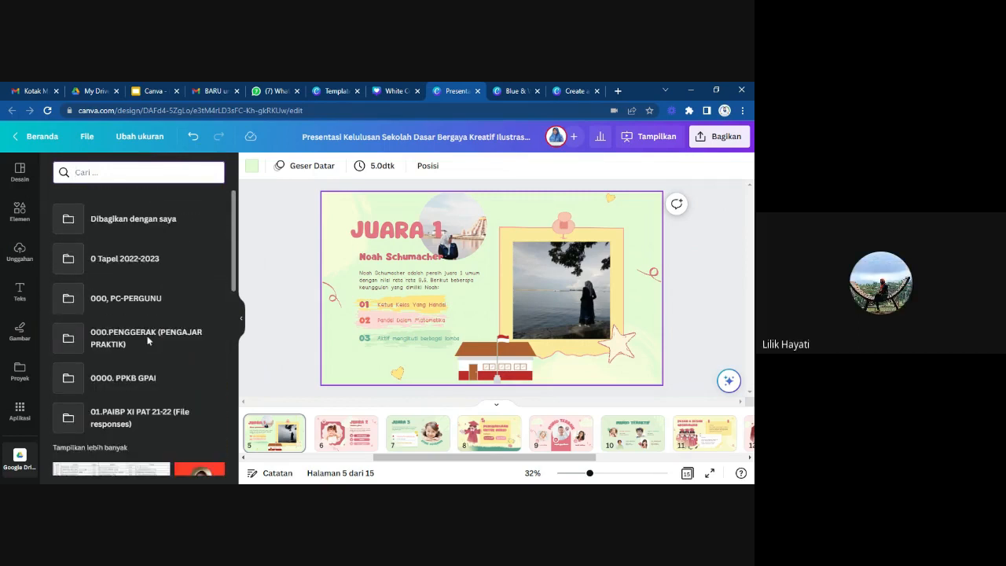
click(132, 221)
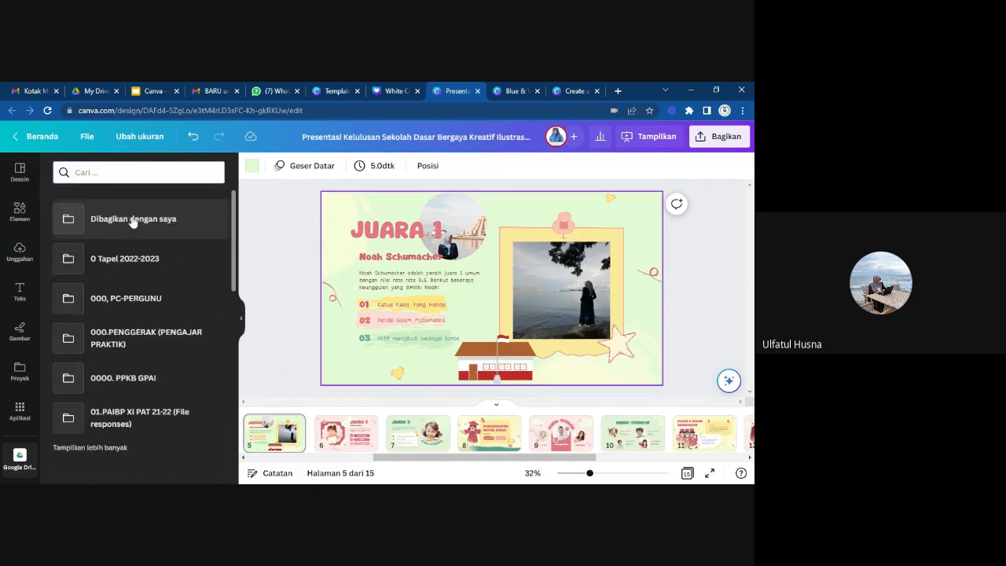
click(154, 226)
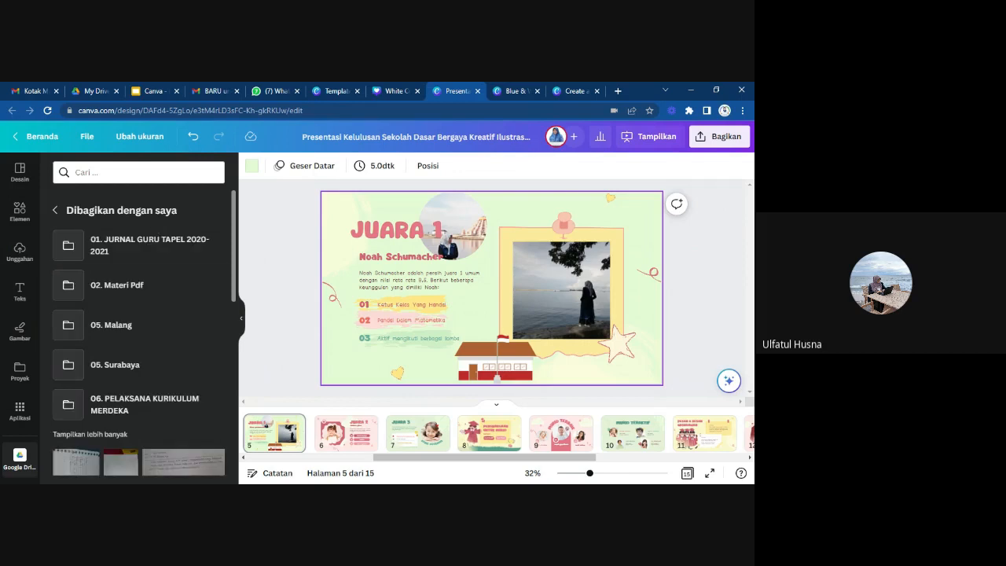
scroll(162, 331, down, 2)
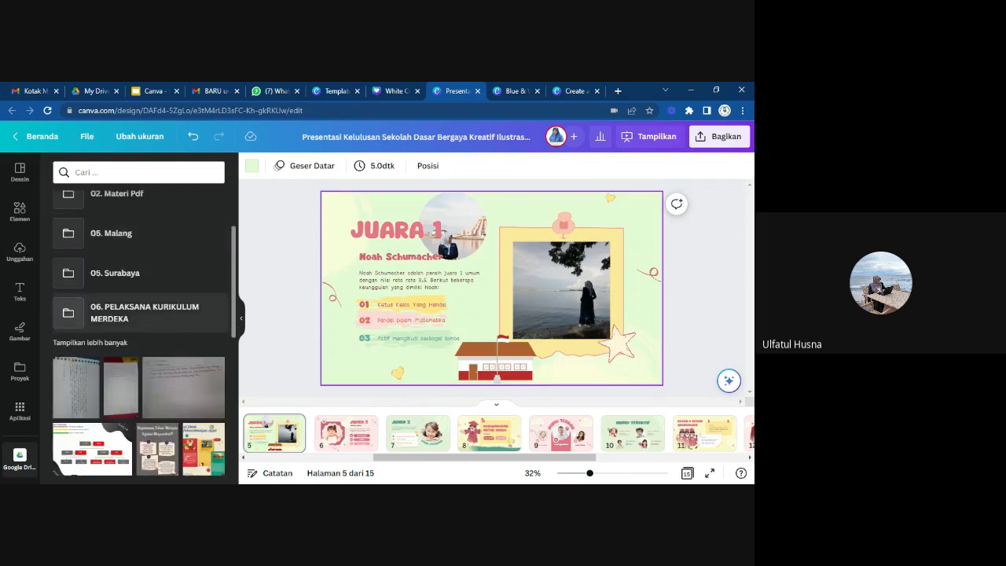
scroll(162, 329, up, 2)
Switch to Google Drive in the browser and search it for "pancasila".
click(94, 90)
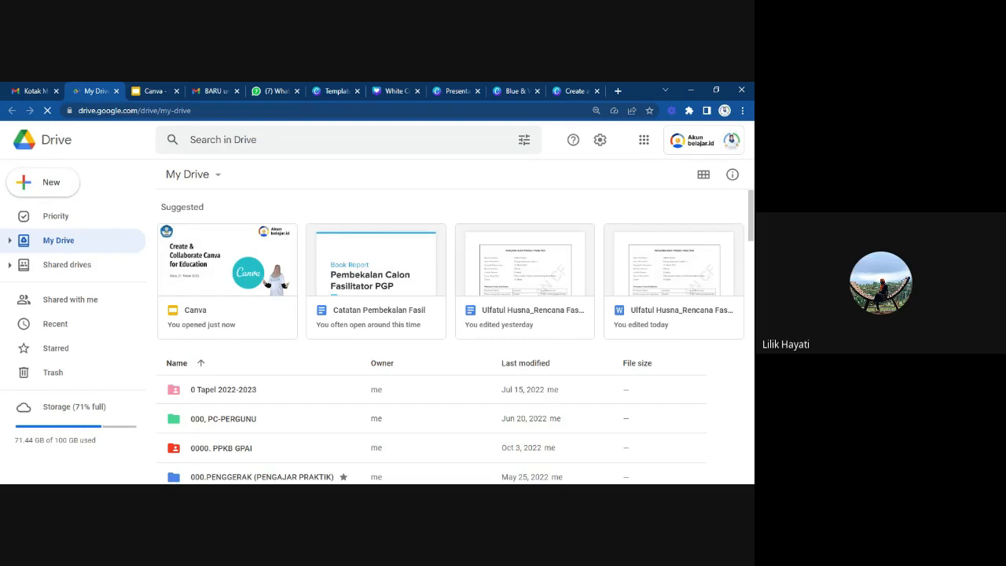
click(314, 140)
text(pand)
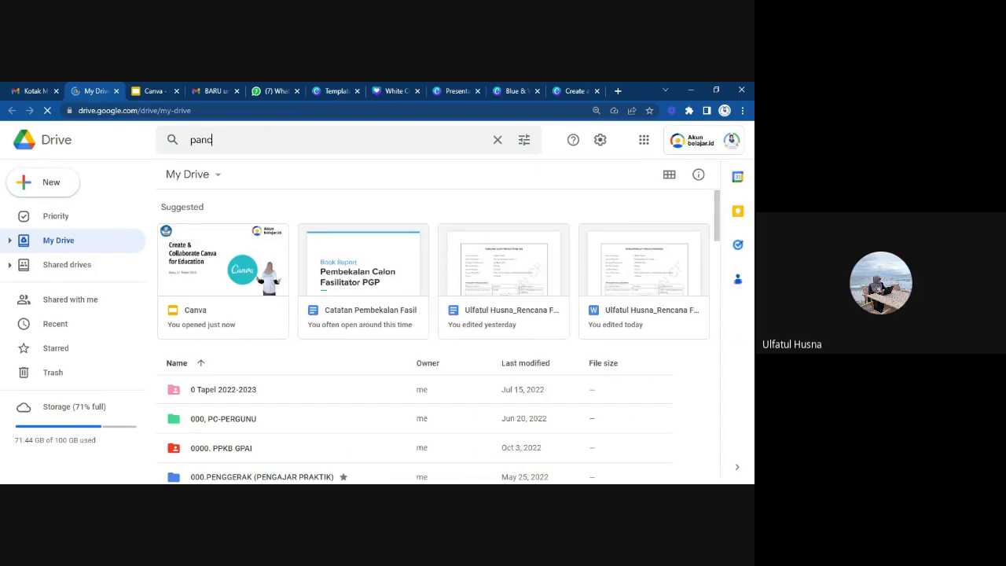
text(asila)
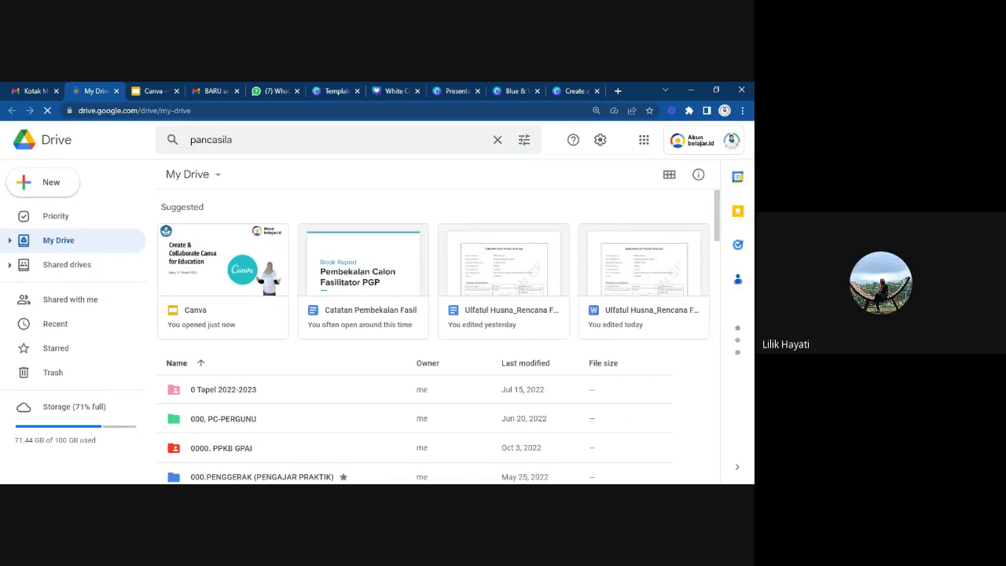
key(Return)
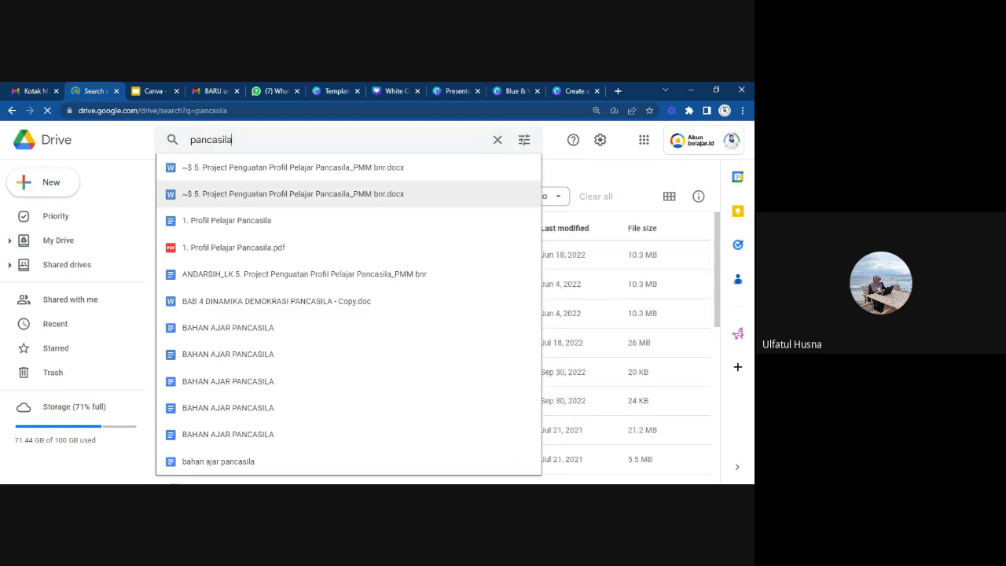
Open "~$ 5. Project Penguatan Profil Pelajar Pancasila_PMM bnr.docx", close it and return to the Presentasi Kelulusan Sekolah Dasar design in Canva.
click(293, 193)
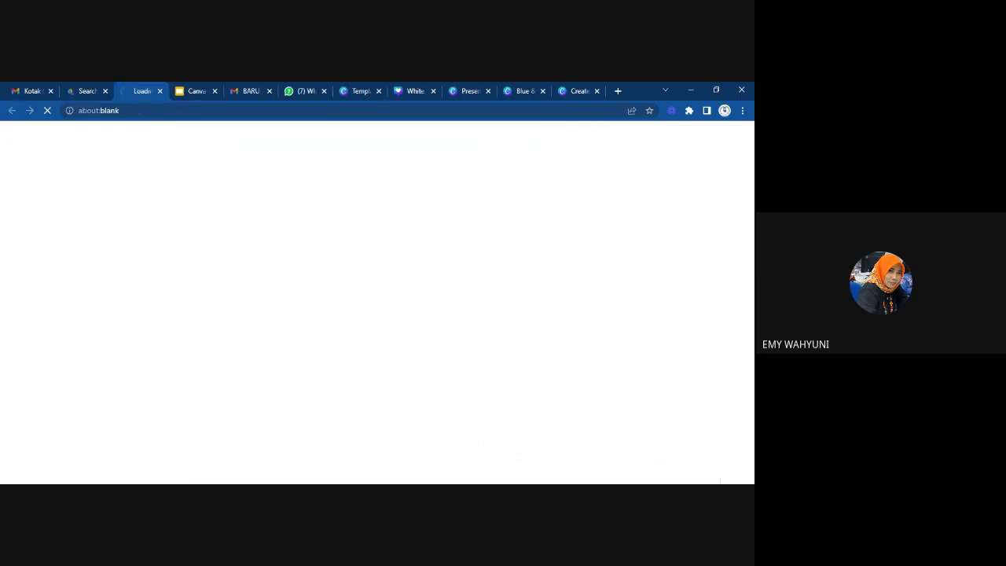
click(161, 91)
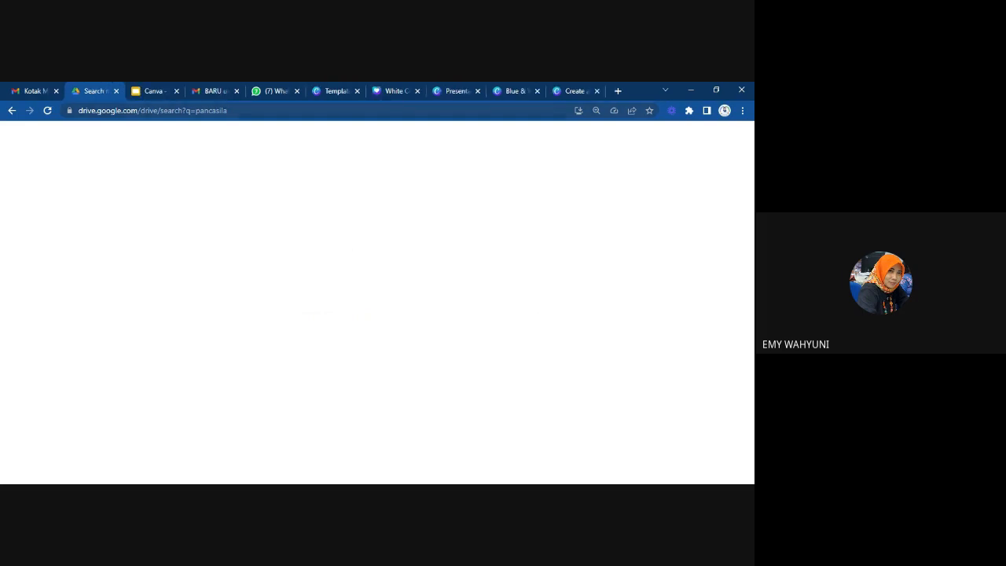
click(454, 91)
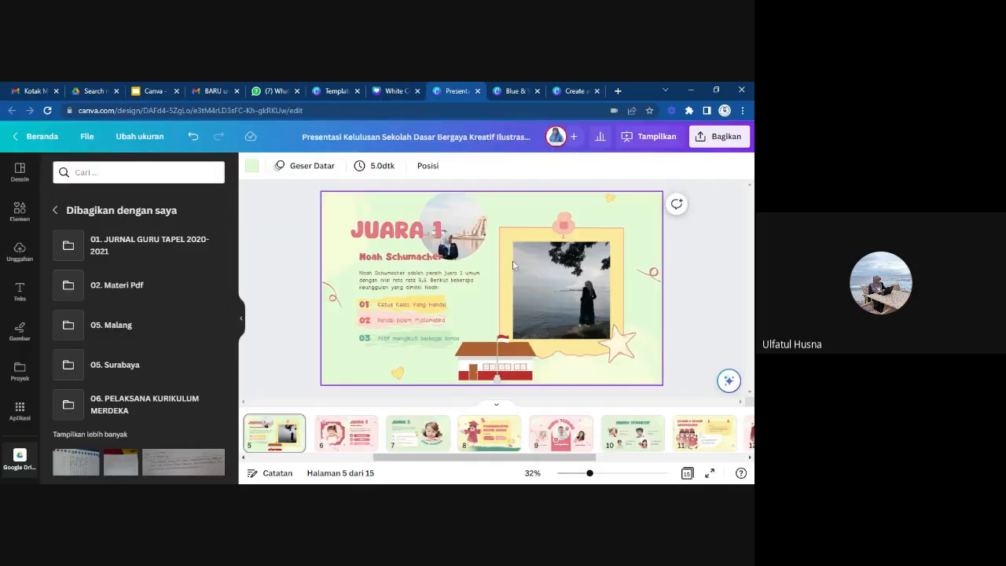
click(709, 301)
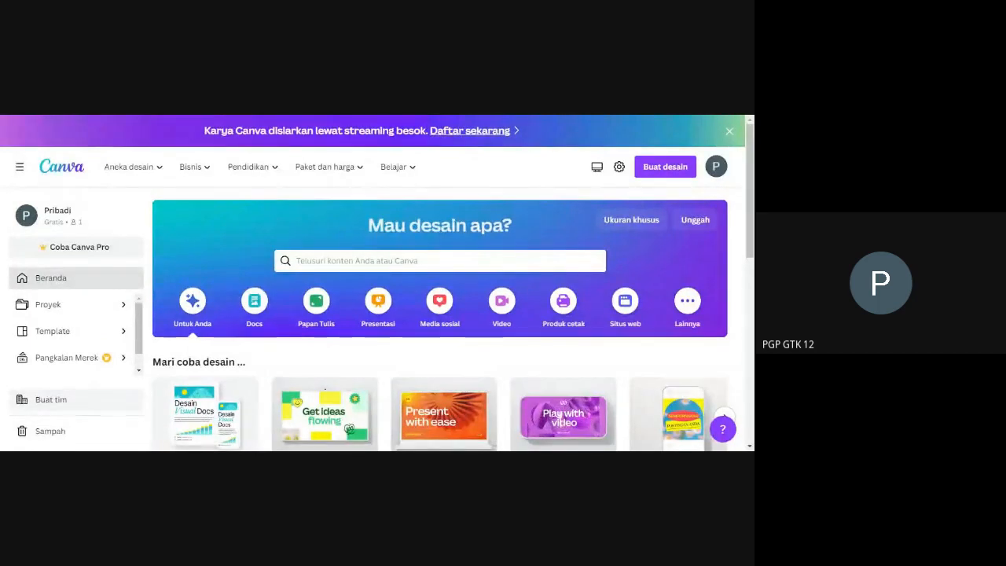
Show the Papan Tulis designs on the Canva home page and look over the whiteboard types and templates, ending at the plain Papan Tulis.
click(317, 306)
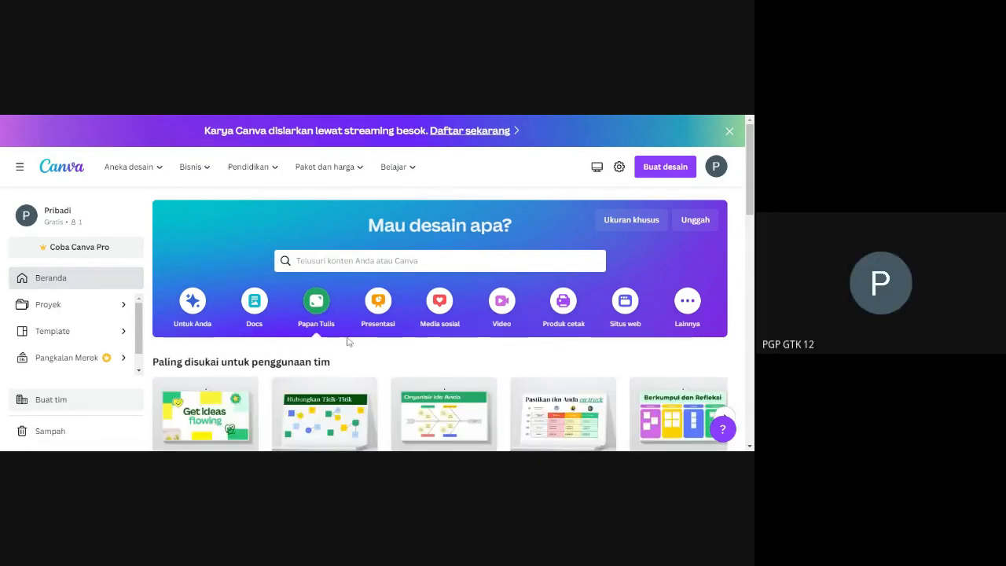
scroll(350, 357, down, 3)
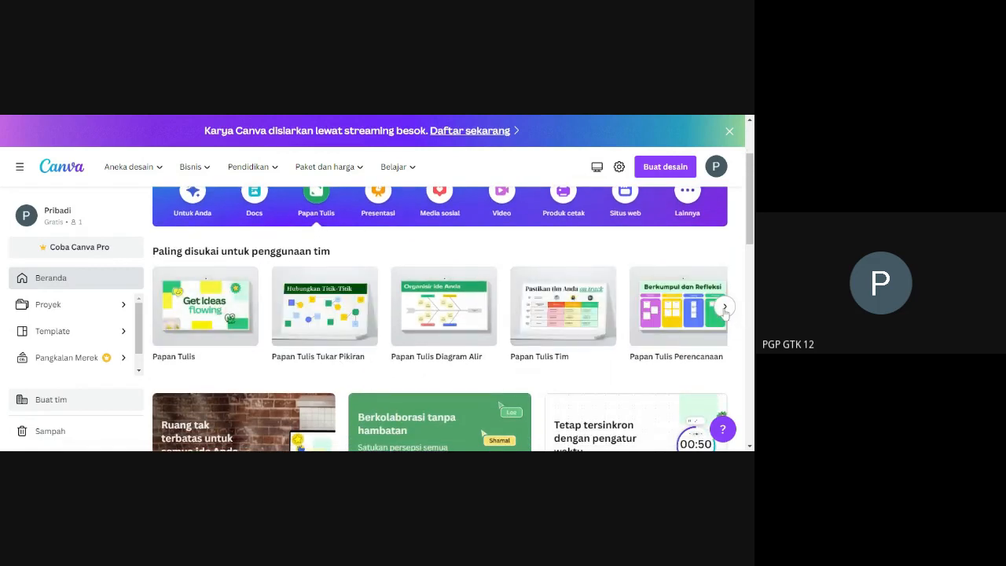
scroll(467, 348, down, 5)
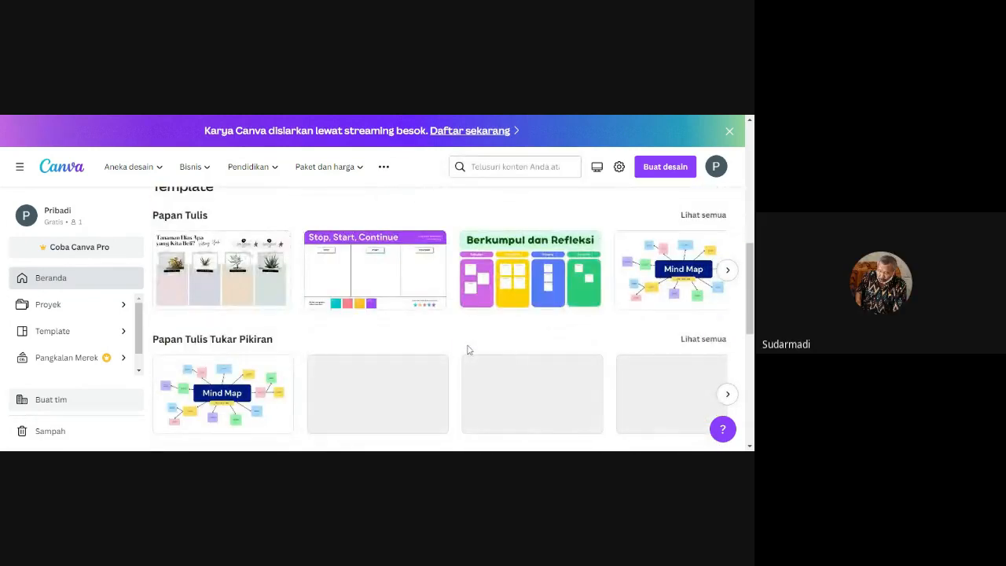
scroll(467, 348, down, 1)
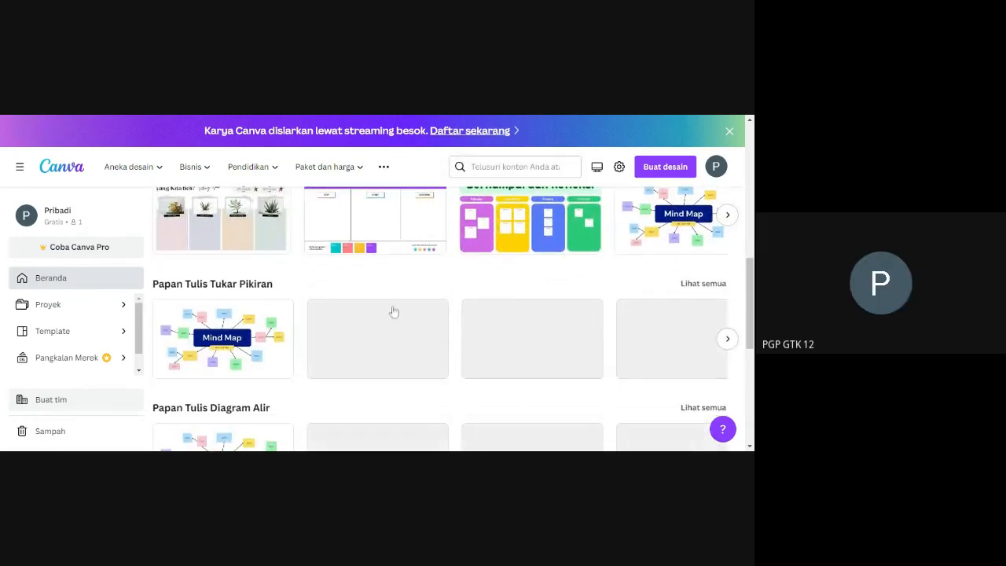
scroll(320, 350, down, 1)
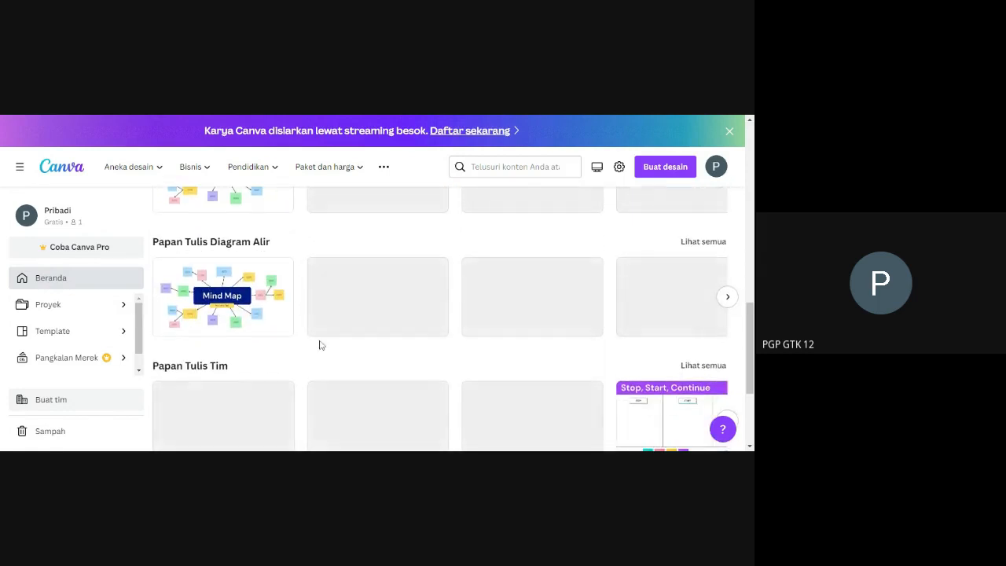
scroll(321, 344, up, 2)
scroll(320, 344, up, 1)
scroll(321, 344, down, 1)
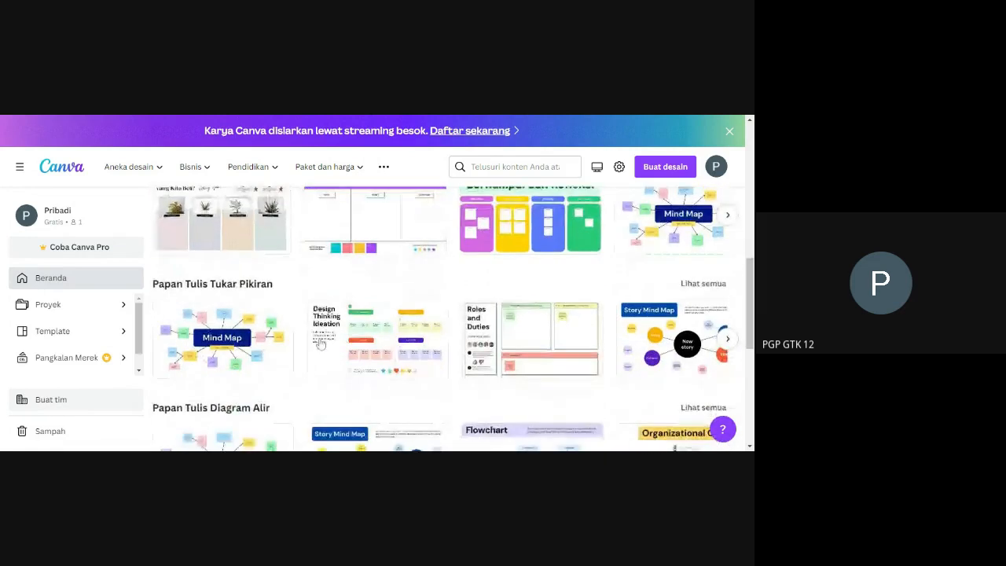
scroll(321, 344, up, 2)
scroll(320, 343, up, 3)
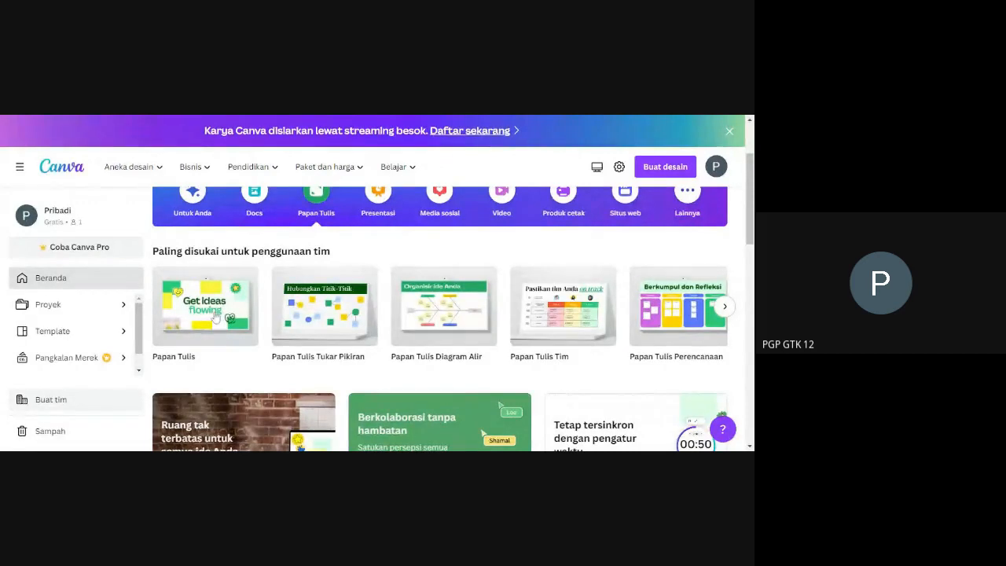
mouse_move(200, 311)
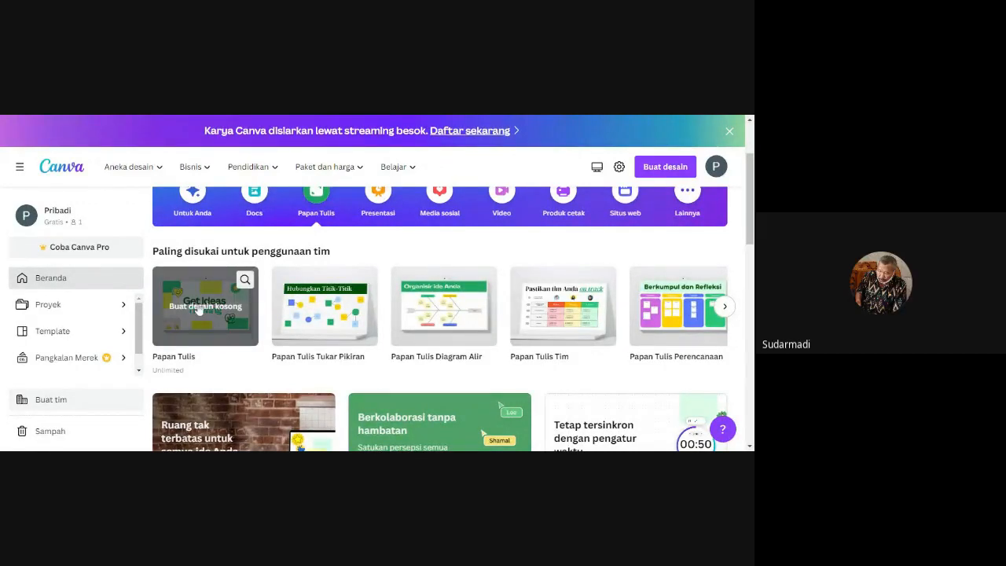
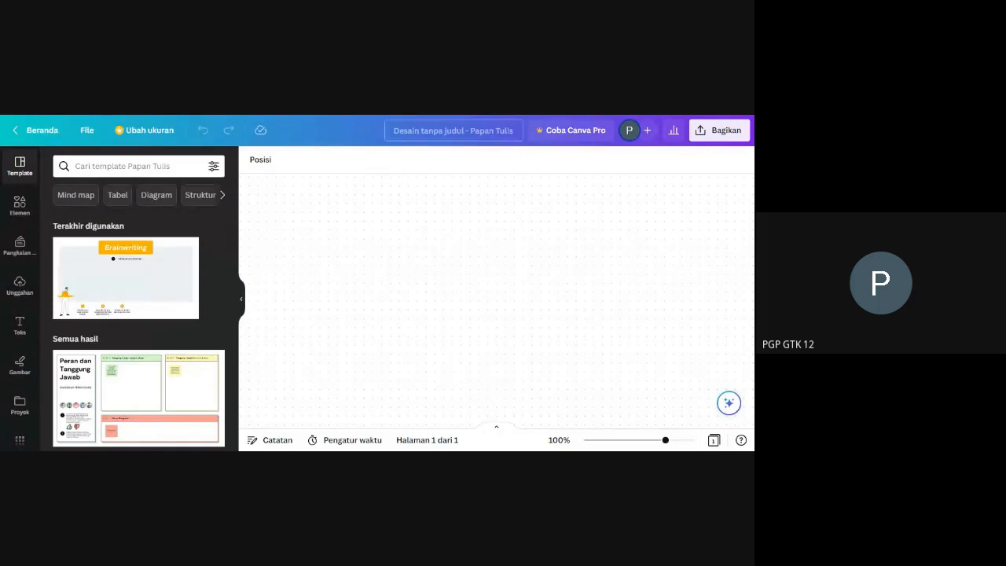
Rename the untitled whiteboard design as "Kelas 12".
click(452, 131)
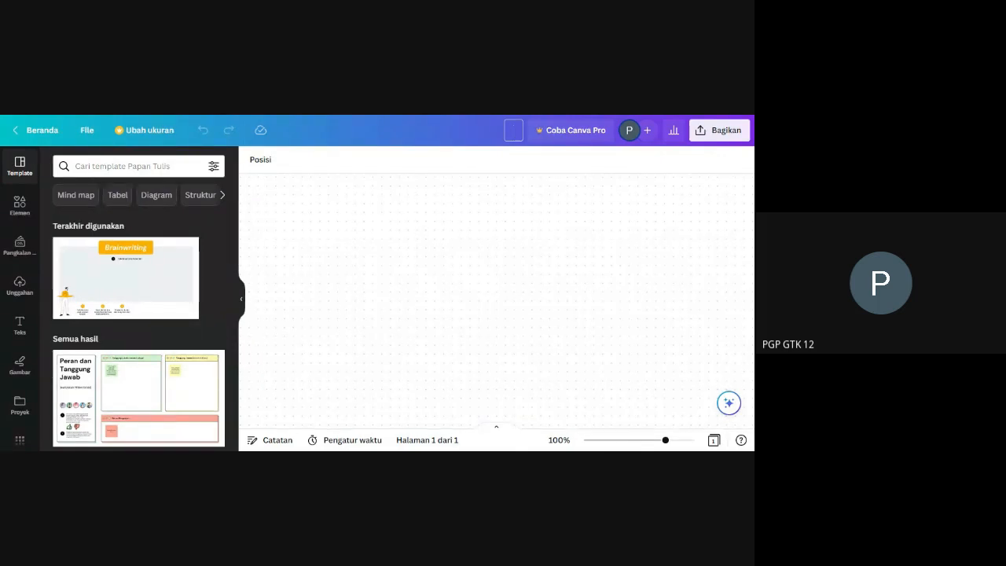
text(Kelas 12)
Add a text box to the whiteboard and replace its placeholder with "Hari ini masak apa?".
click(19, 330)
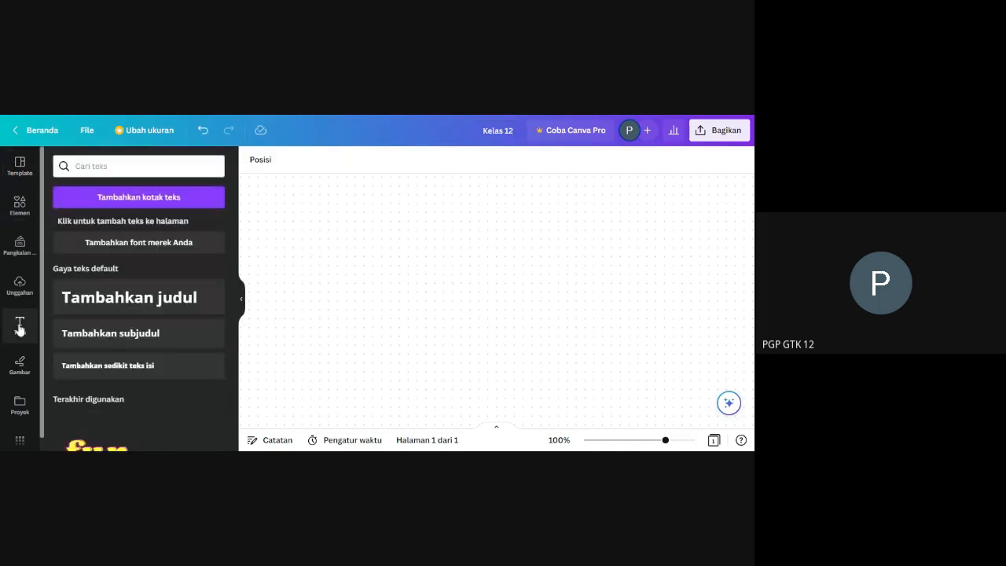
click(157, 198)
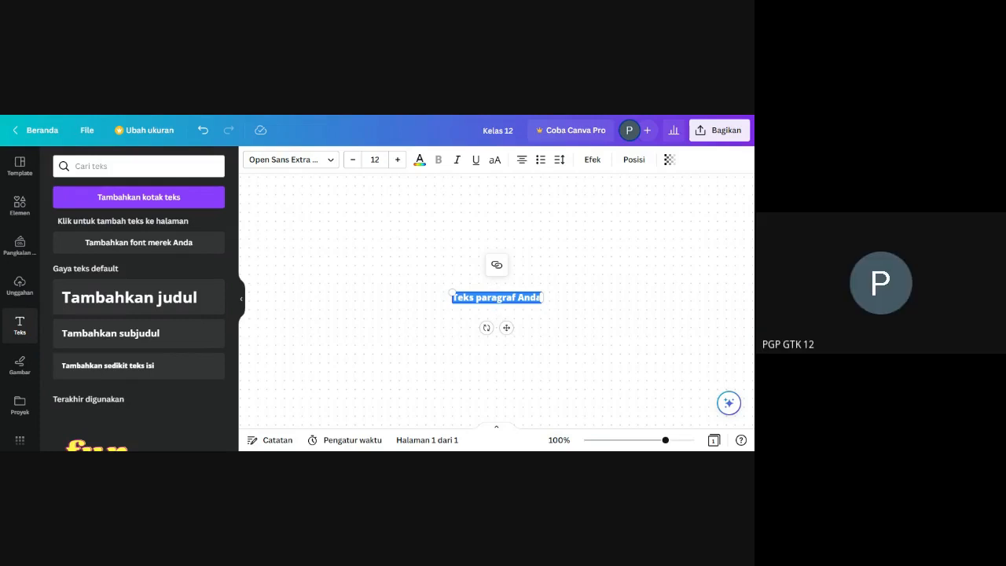
click(469, 298)
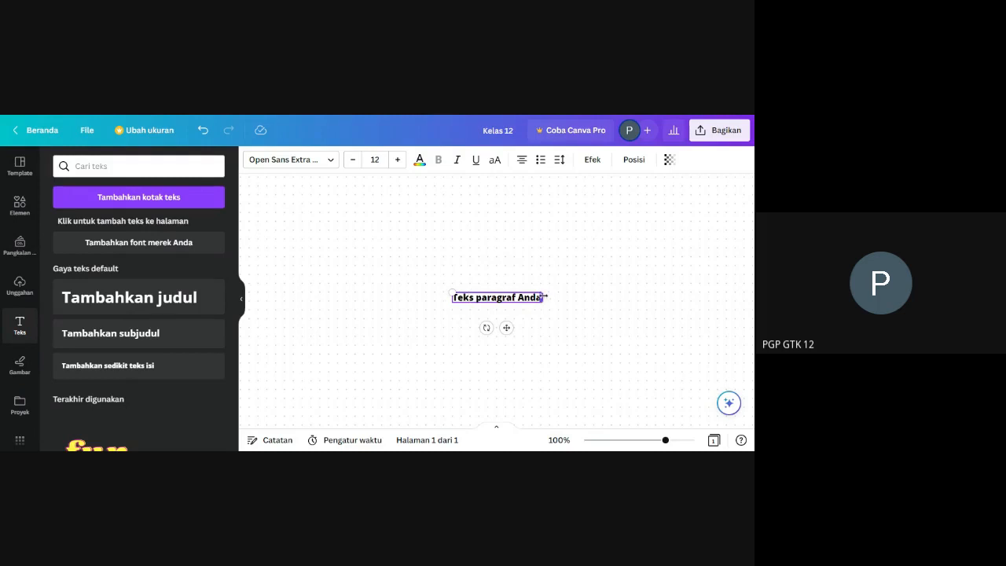
scroll(469, 301, up, 1)
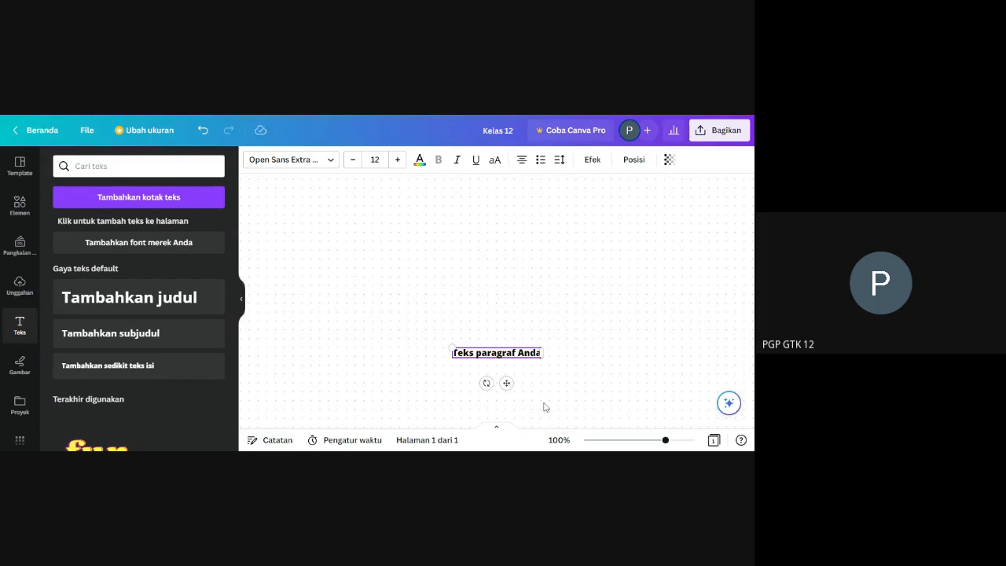
key(BackSpace)
key(BackSpace)
key(BackSpace)
key(BackSpace)
key(BackSpace)
key(BackSpace)
key(BackSpace)
key(BackSpace)
key(BackSpace)
key(BackSpace)
key(BackSpace)
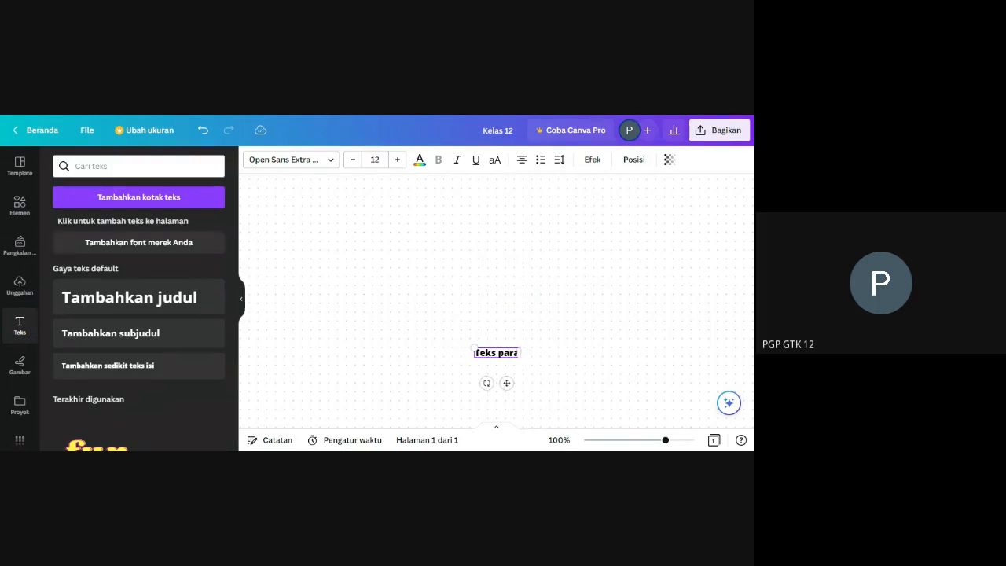
key(BackSpace)
key(BackSpace)
key(BackSpace)
key(BackSpace)
key(BackSpace)
key(BackSpace)
key(BackSpace)
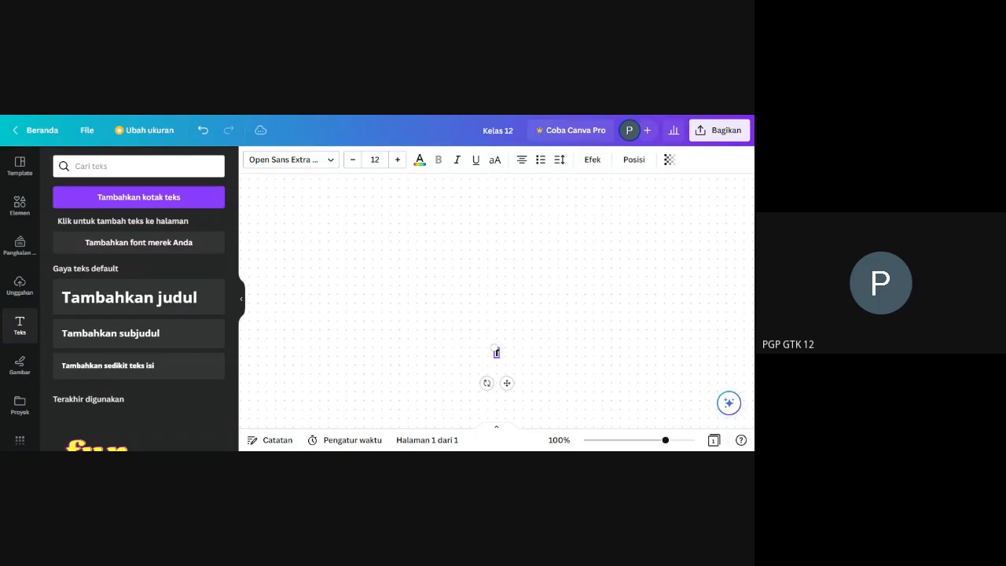
text(Hari ini masa)
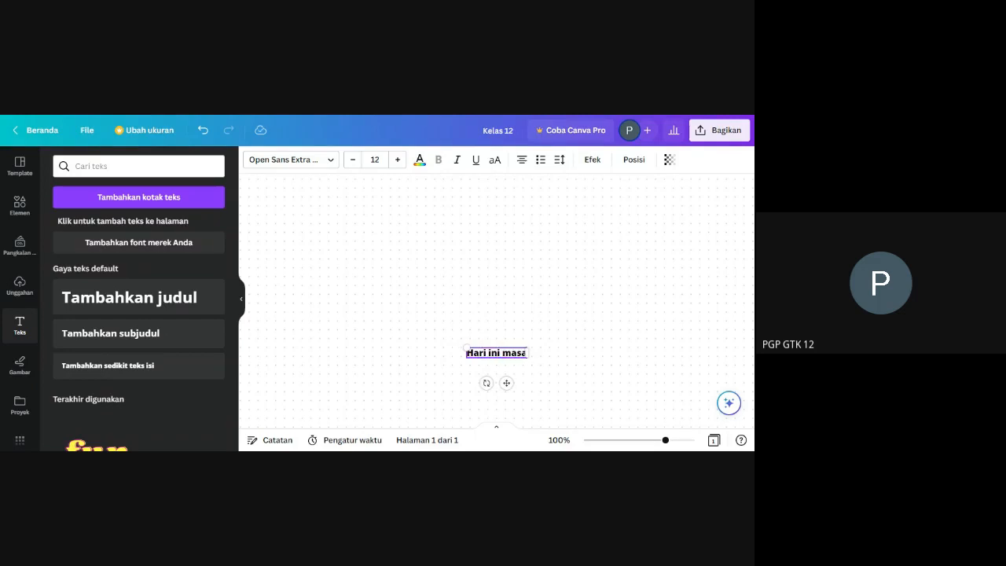
text(k apa)
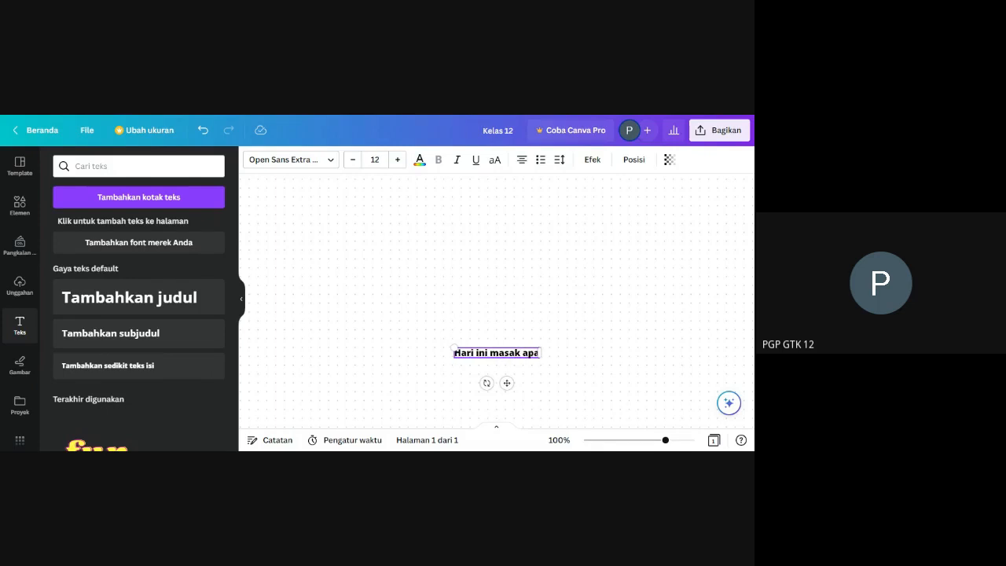
text(?)
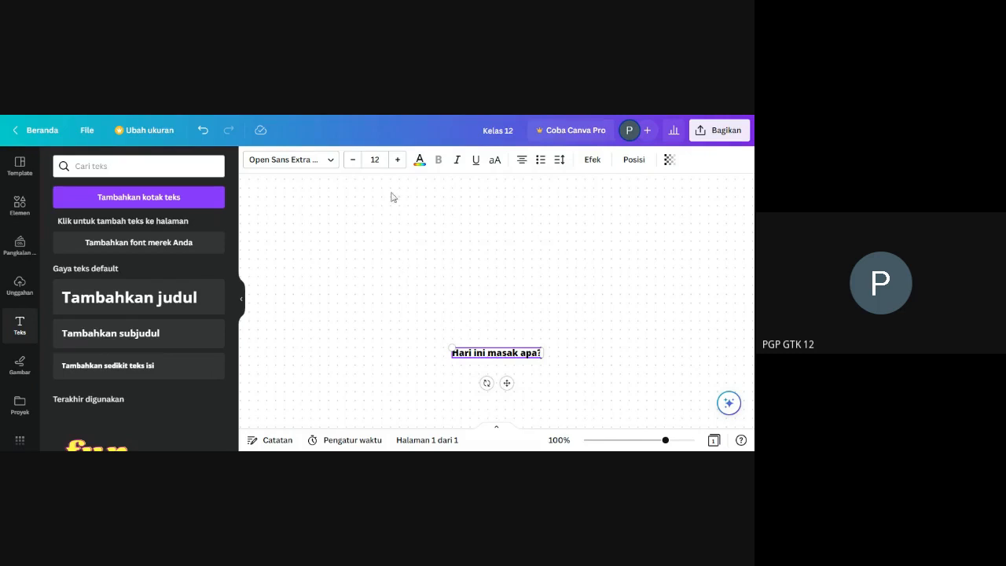
Enlarge the "Hari ini masak apa?" text to size 20 and move it up as the whiteboard's heading.
click(398, 160)
click(397, 161)
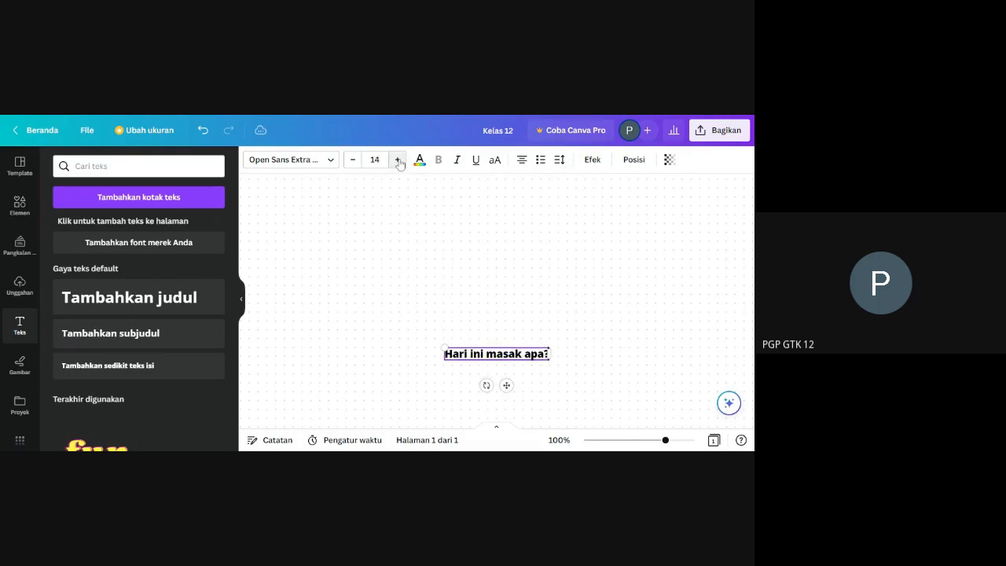
click(397, 161)
click(398, 160)
click(398, 160)
click(397, 160)
click(399, 161)
click(399, 161)
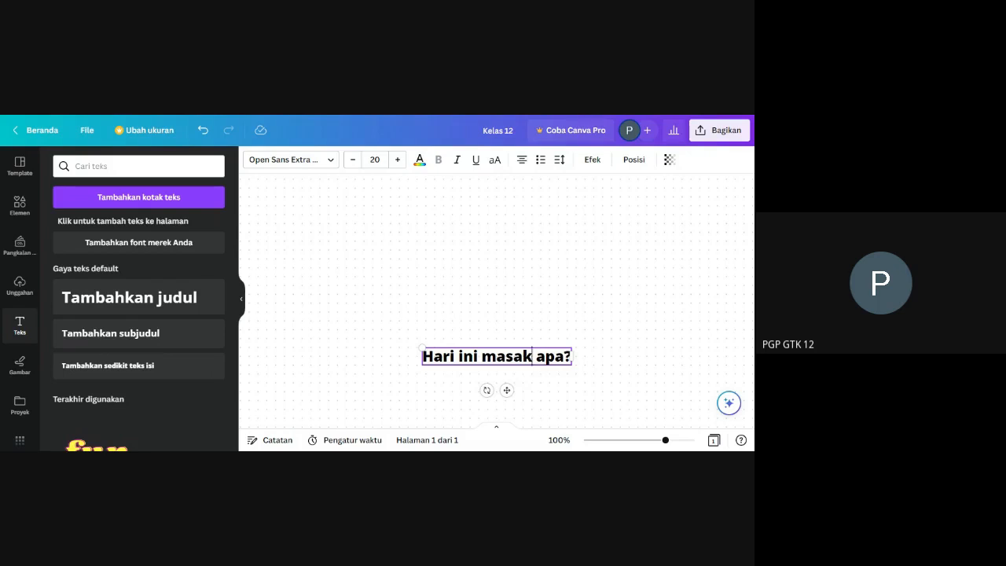
drag(518, 343, 496, 185)
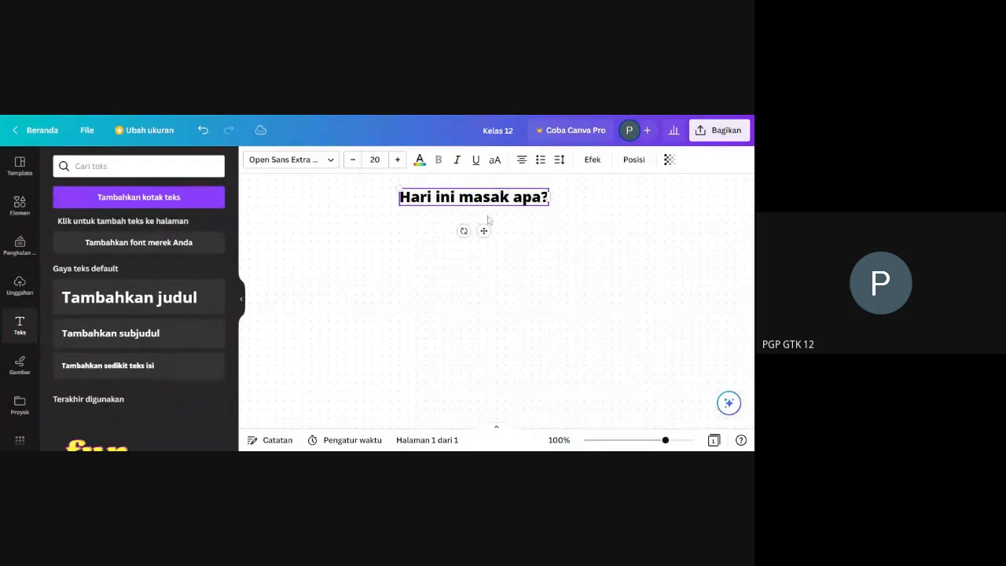
click(429, 296)
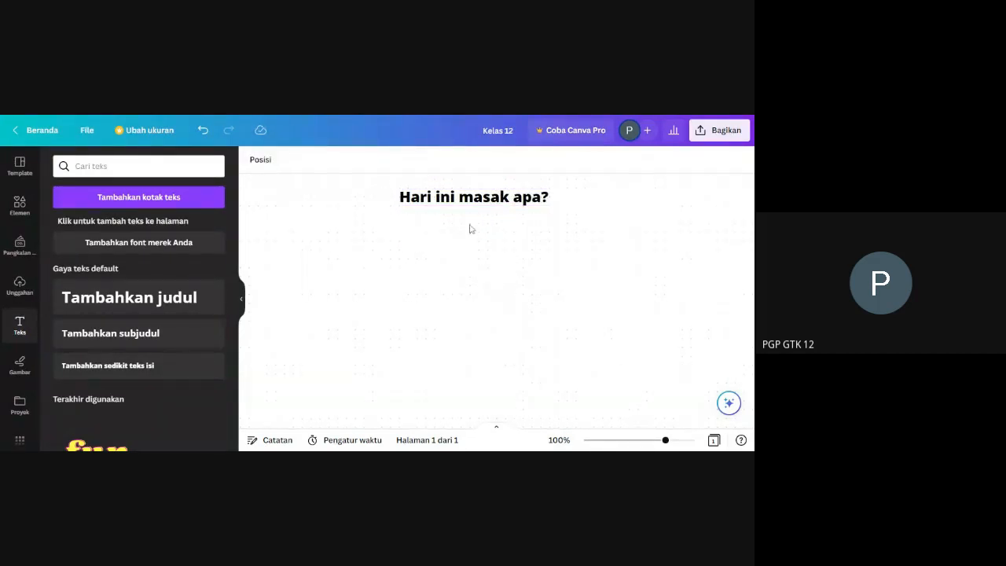
Add a second text box and a yellow sticky note reading "Masak sayur asem" below the heading.
click(190, 198)
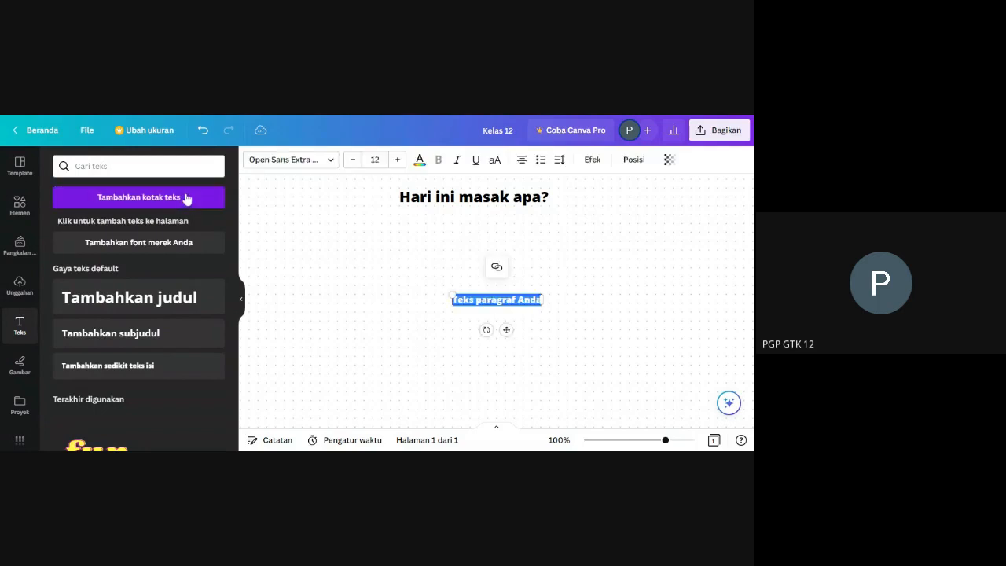
click(595, 161)
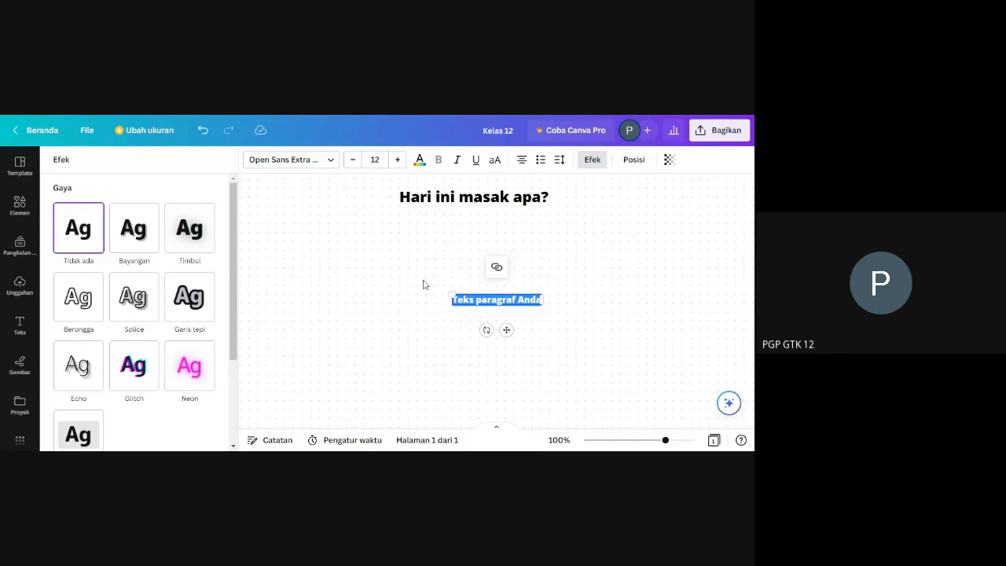
click(19, 206)
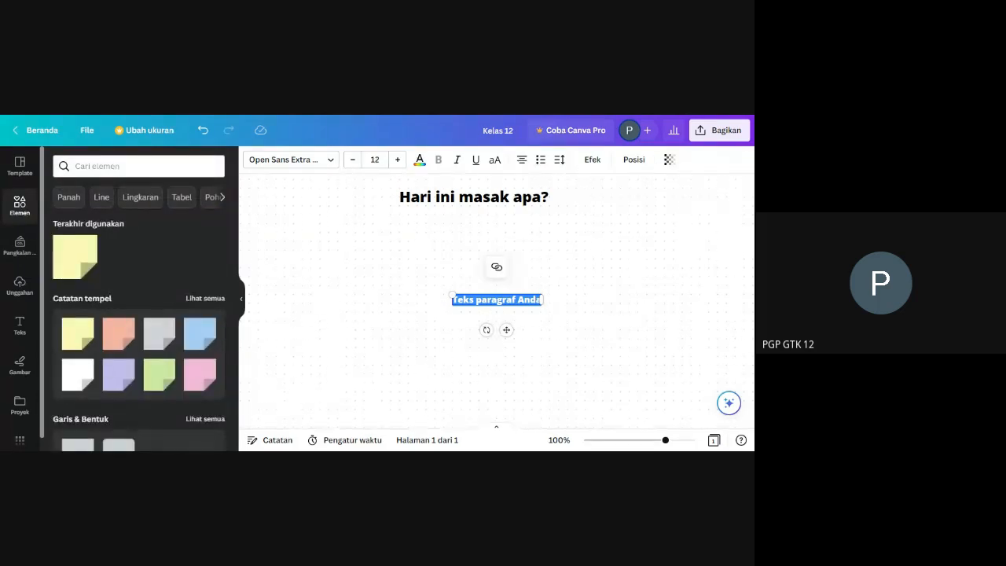
mouse_move(77, 348)
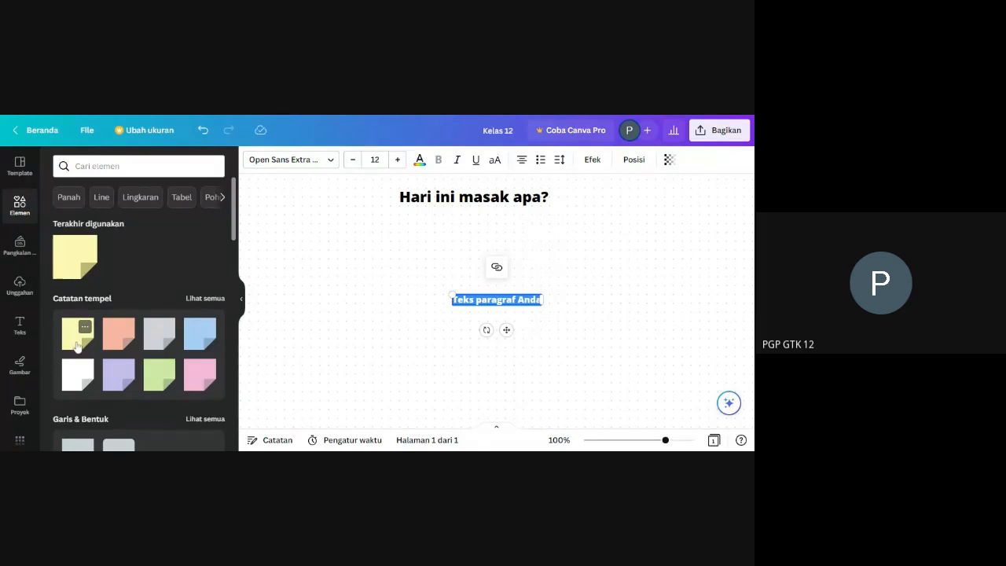
click(77, 345)
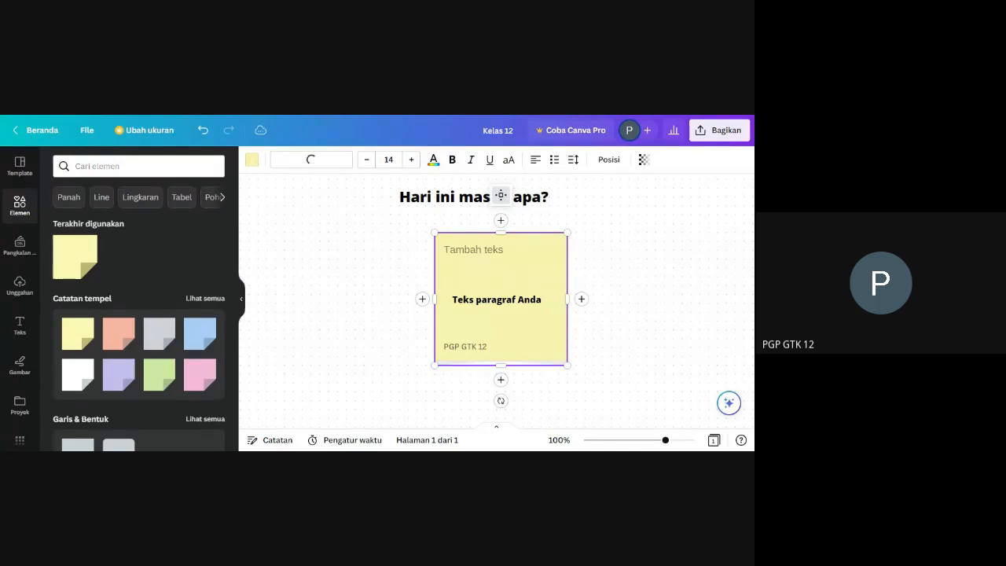
text(Masak sayur )
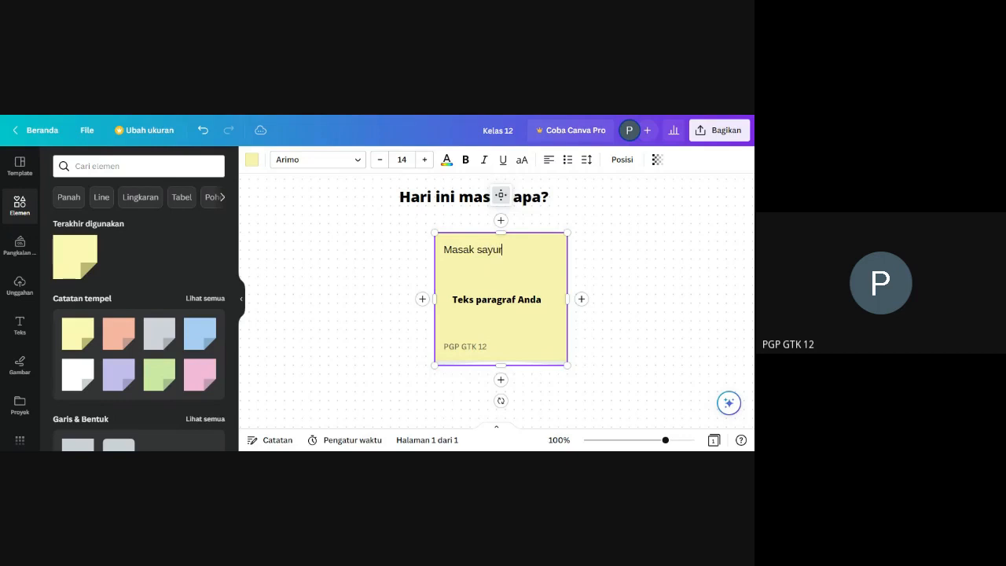
text(asem)
Make the sticky note smaller and shift it left of the placeholder text box, and delete that text box.
drag(501, 364, 500, 328)
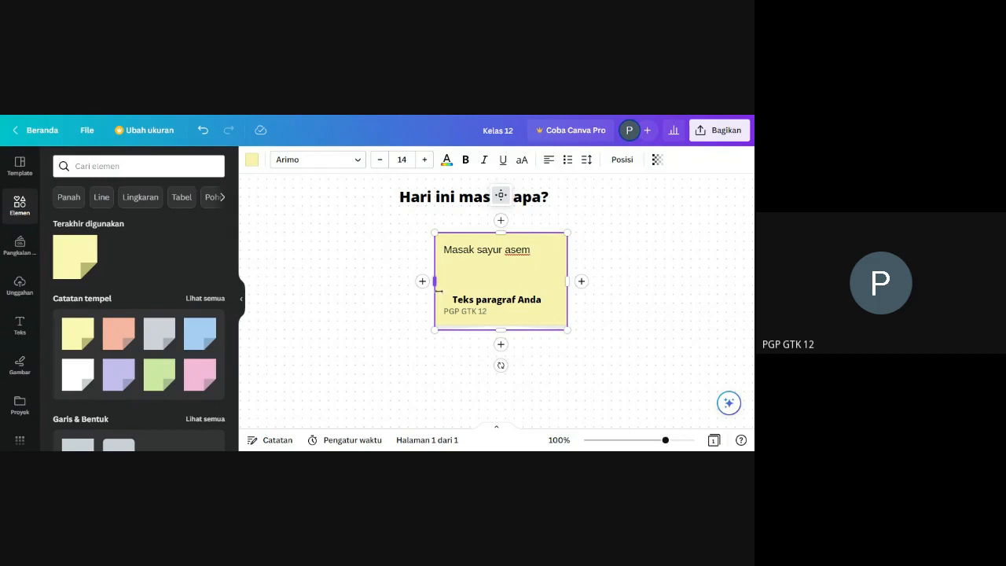
click(463, 375)
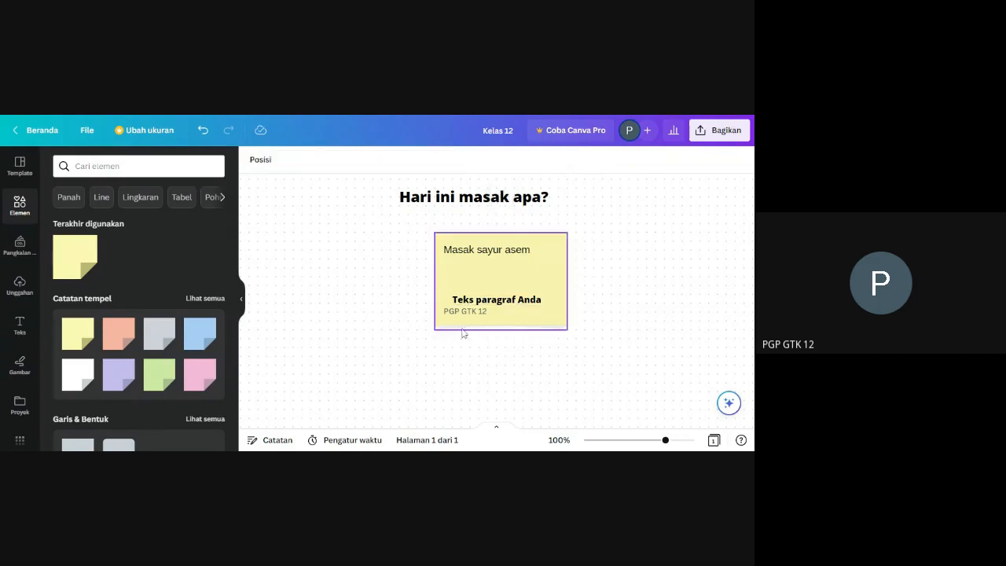
drag(461, 324, 456, 327)
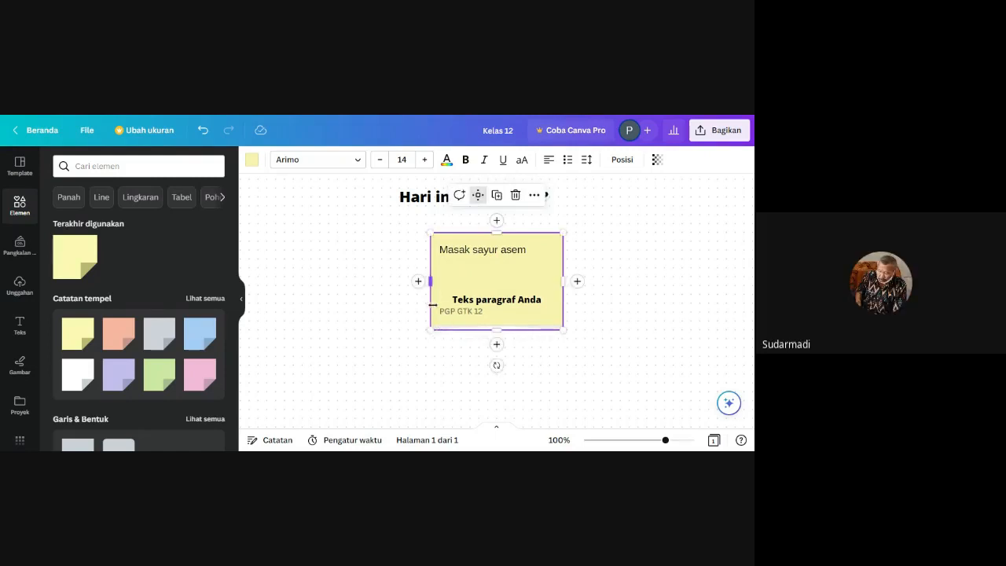
click(442, 231)
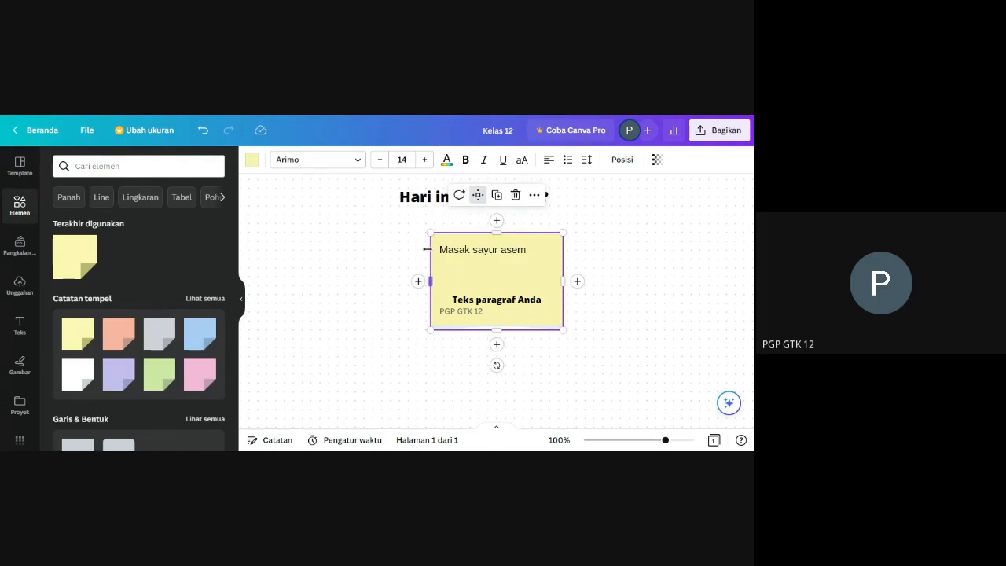
drag(427, 249, 320, 249)
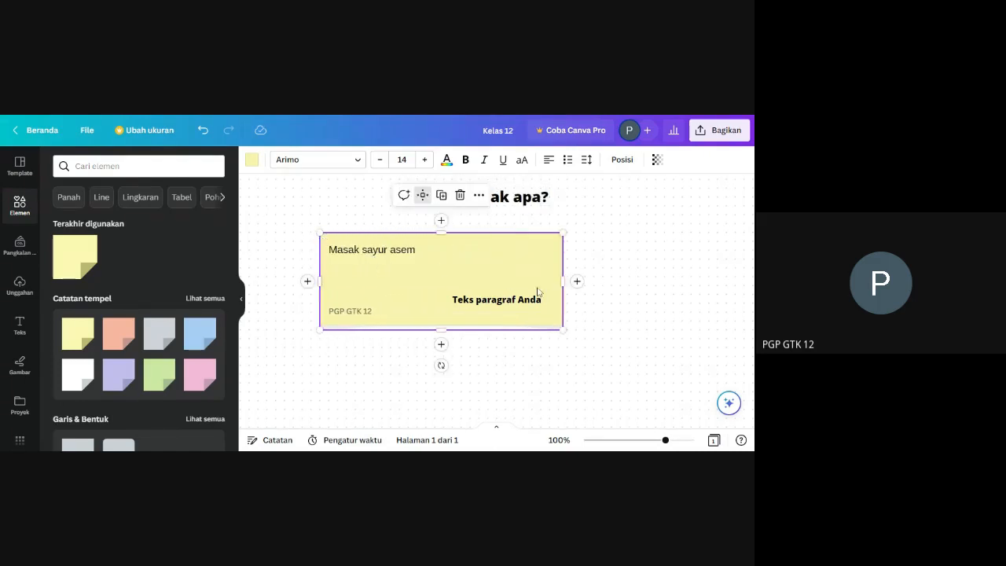
drag(564, 281, 400, 294)
click(487, 300)
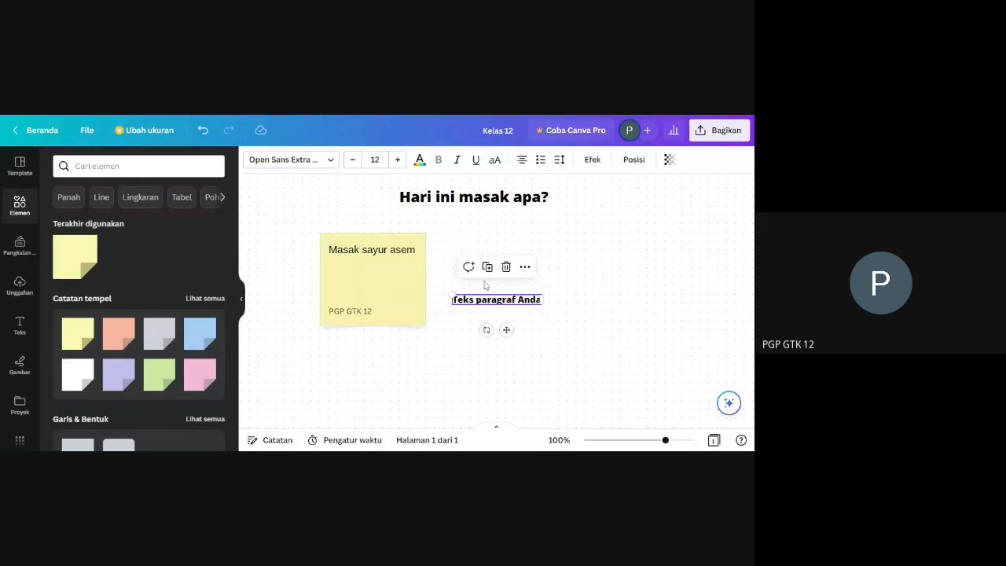
click(505, 267)
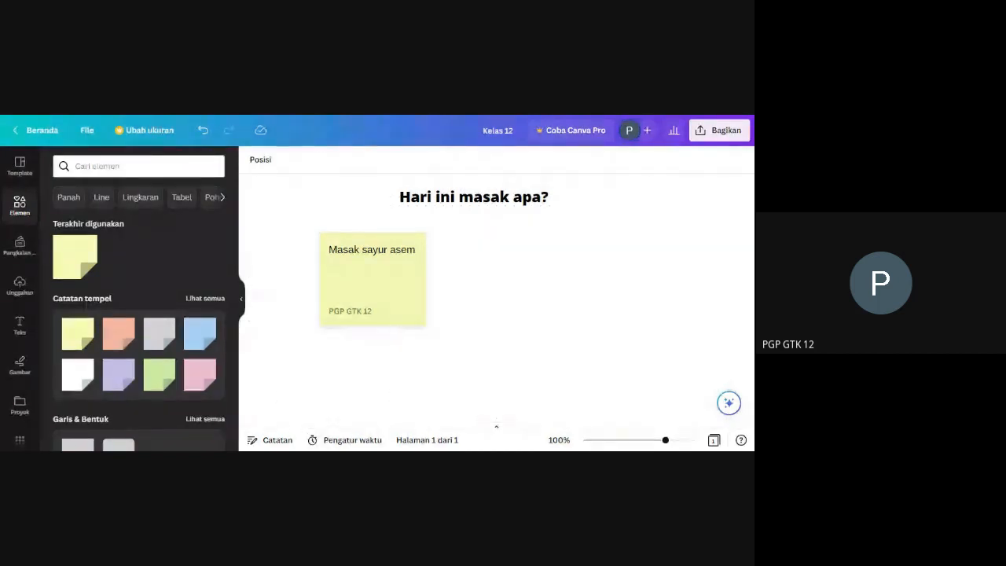
Set the whiteboard's collaboration link access to "Yang punya tautan" and copy the link.
click(723, 130)
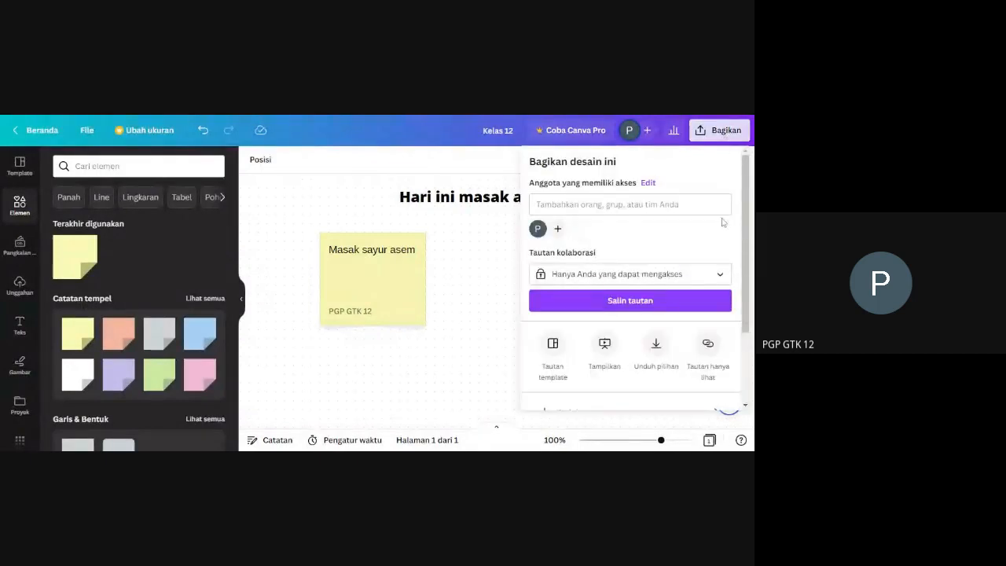
click(711, 274)
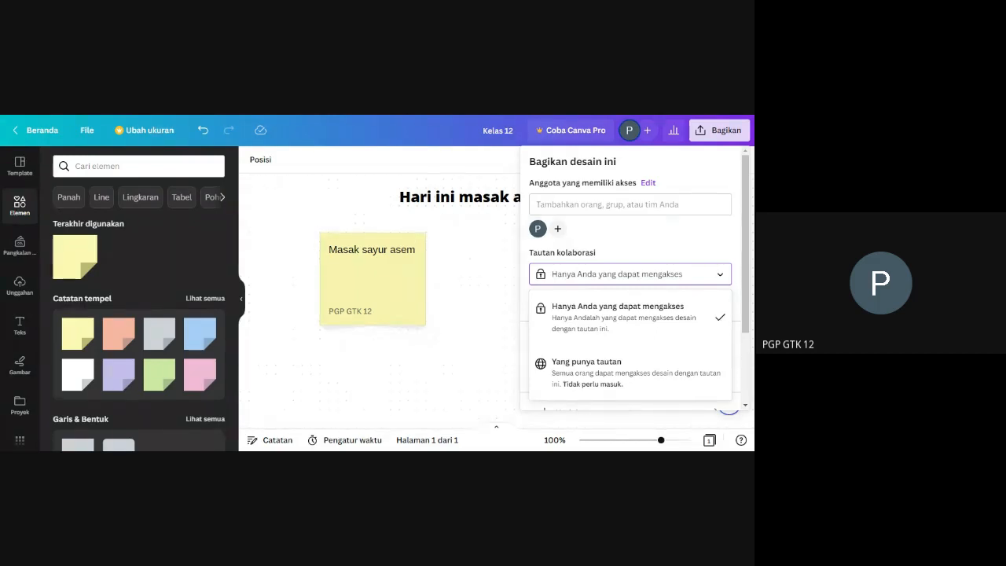
click(605, 368)
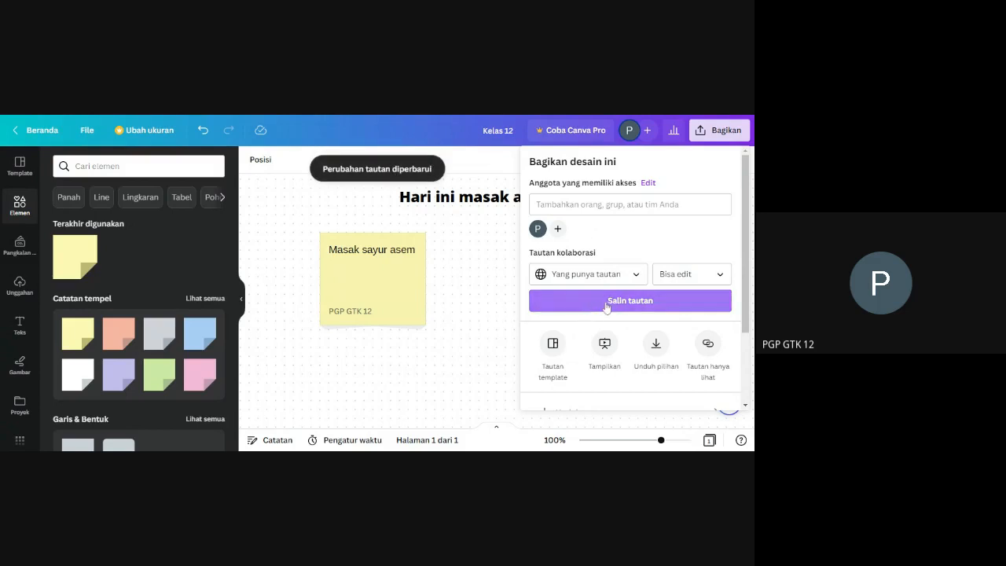
click(608, 305)
click(474, 327)
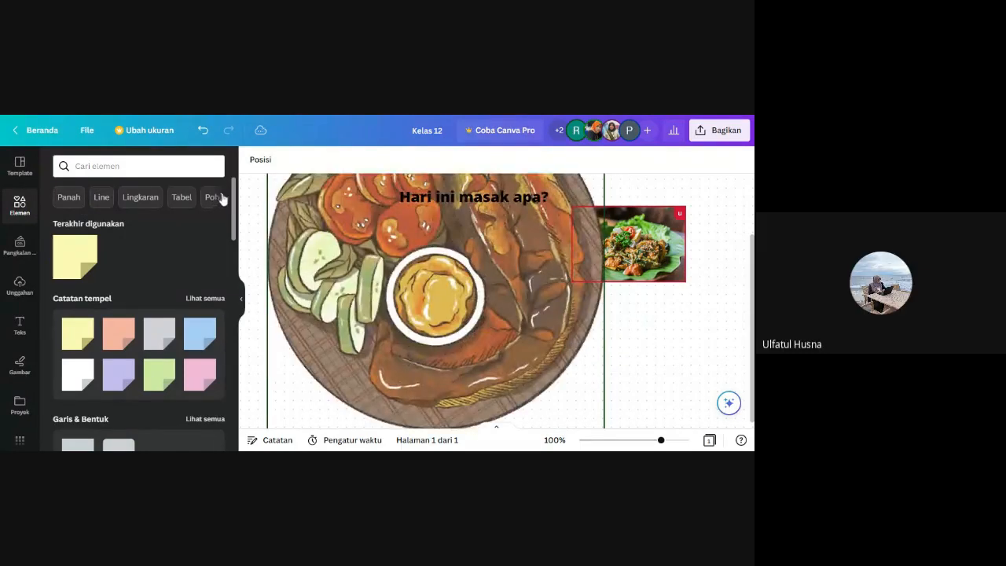
Search the elements for "soto betawi" and look through the available result categories.
click(223, 198)
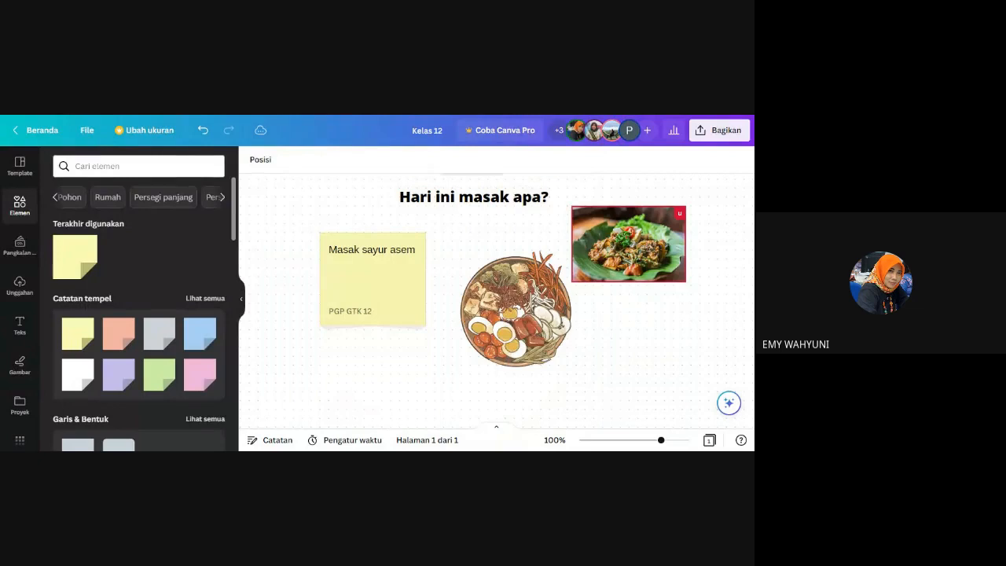
click(138, 167)
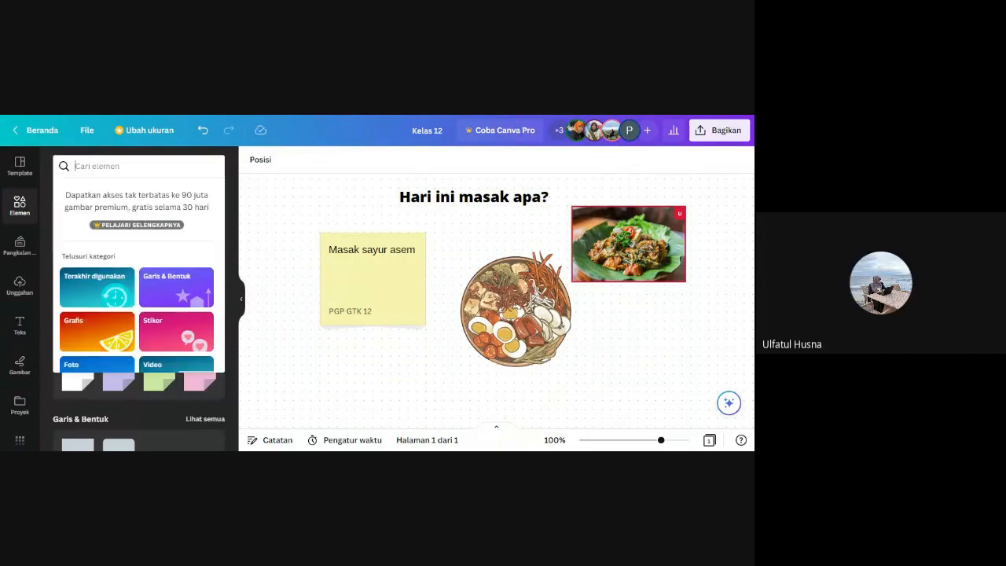
text(soto)
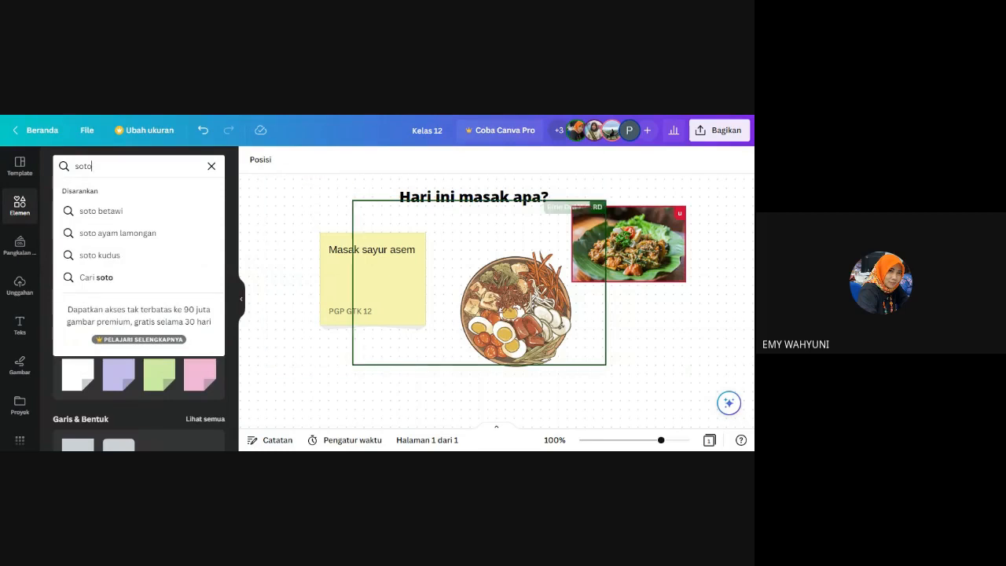
click(121, 208)
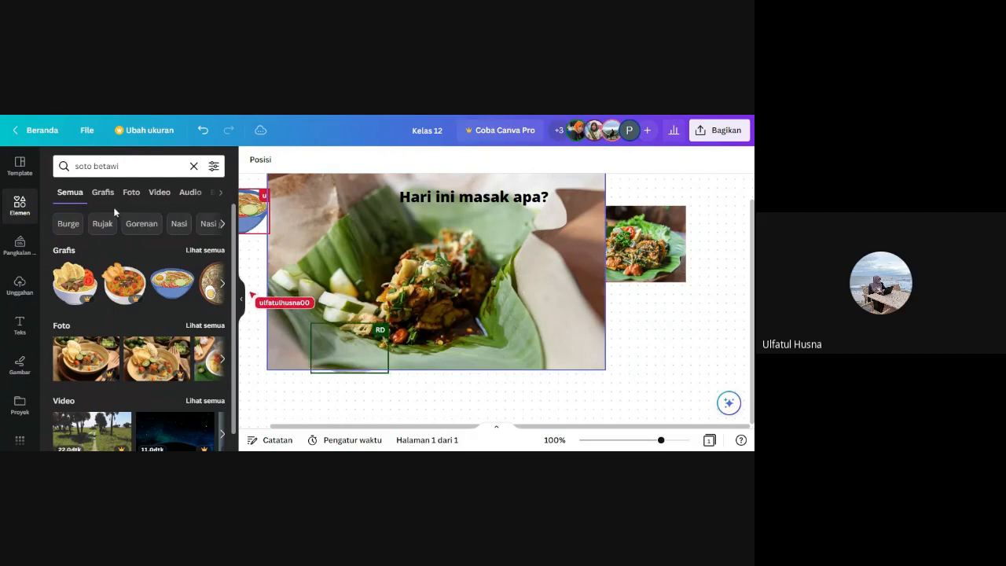
click(222, 193)
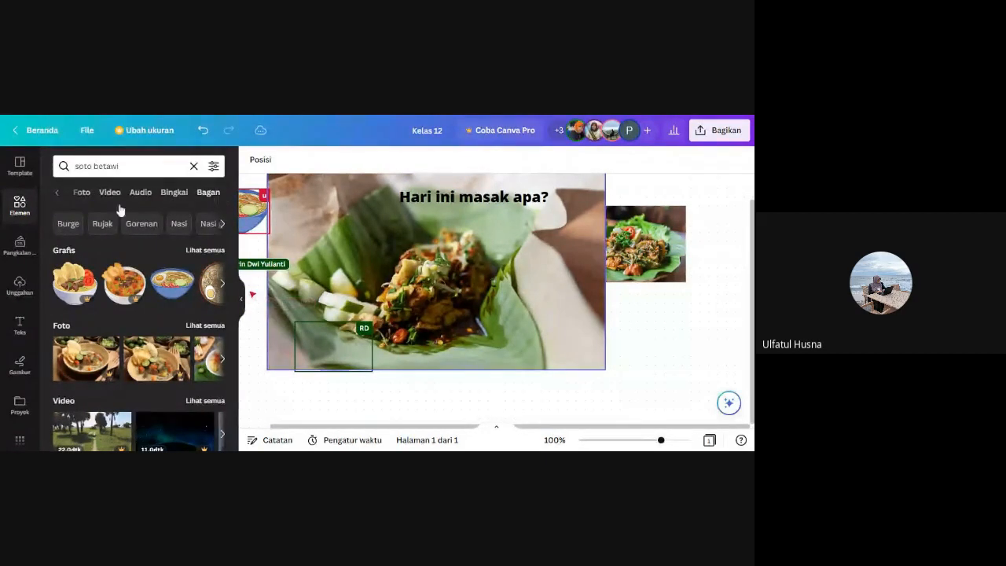
click(57, 194)
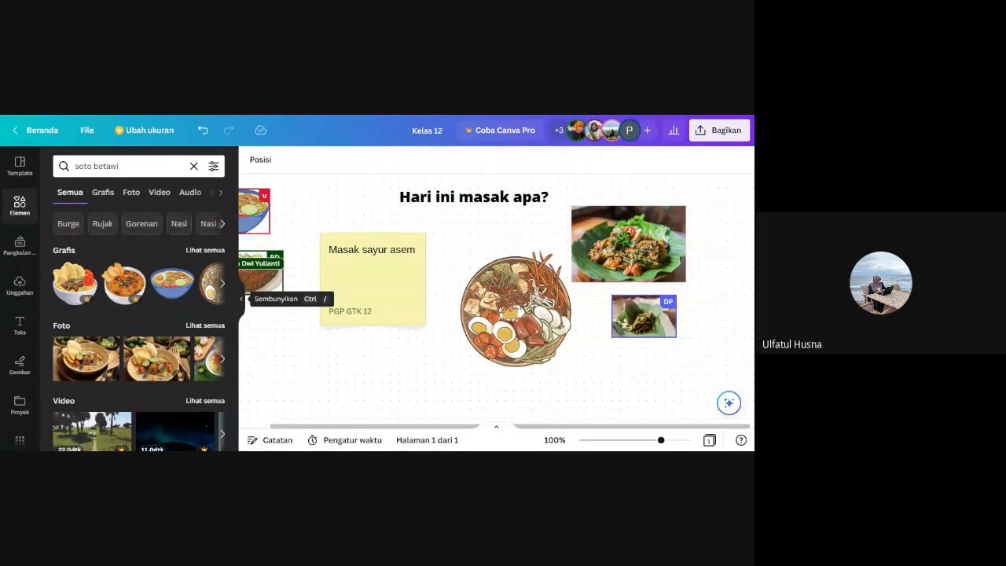
click(241, 299)
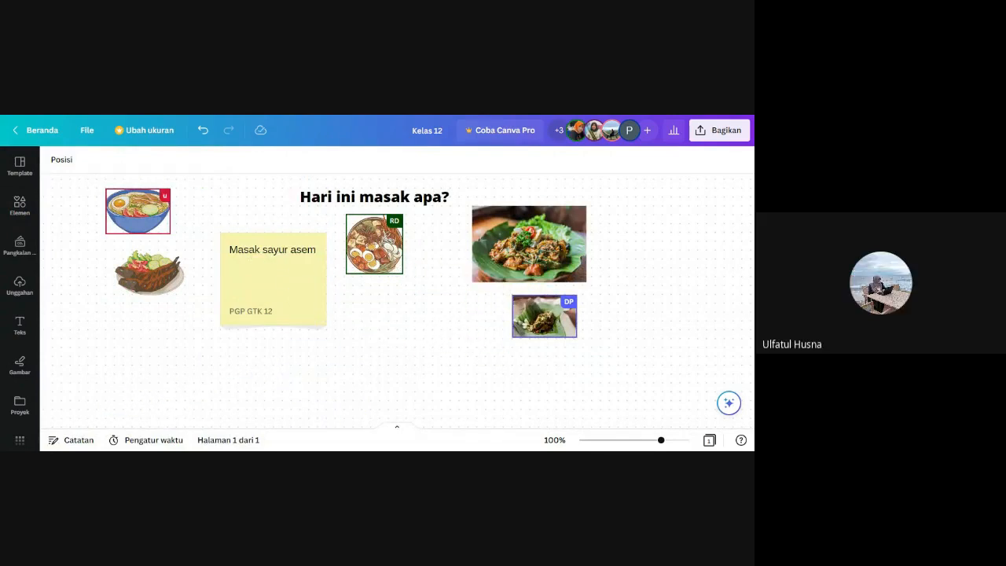
Clear the element search and browse the default collection of sticky notes, shapes, whiteboard graphics and stickers.
click(17, 208)
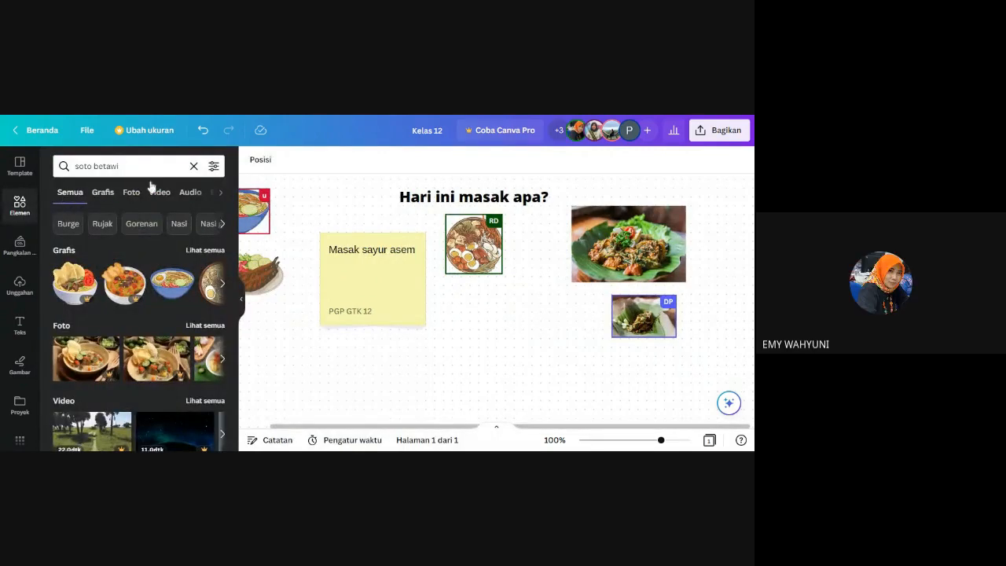
click(193, 166)
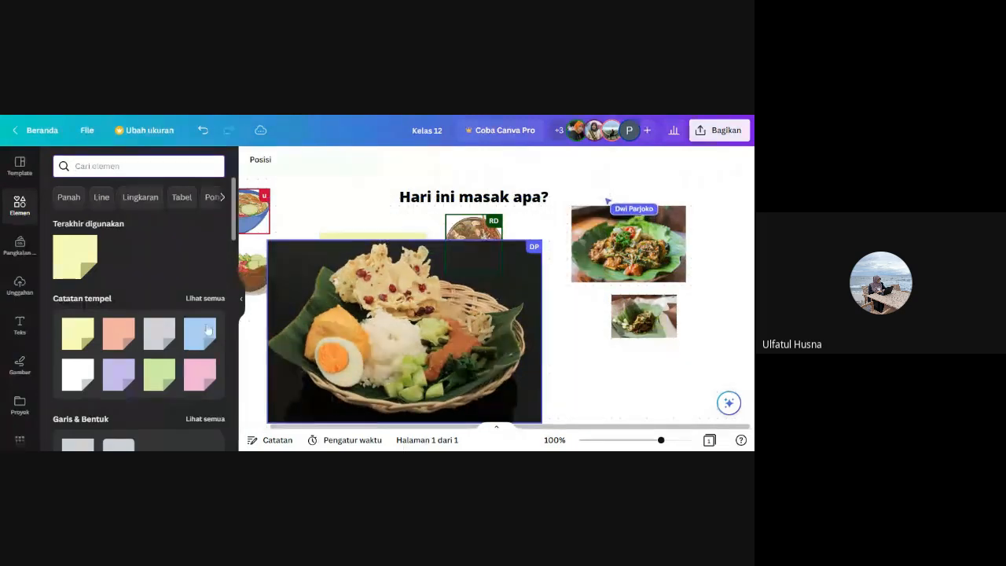
scroll(164, 325, down, 3)
scroll(164, 325, down, 5)
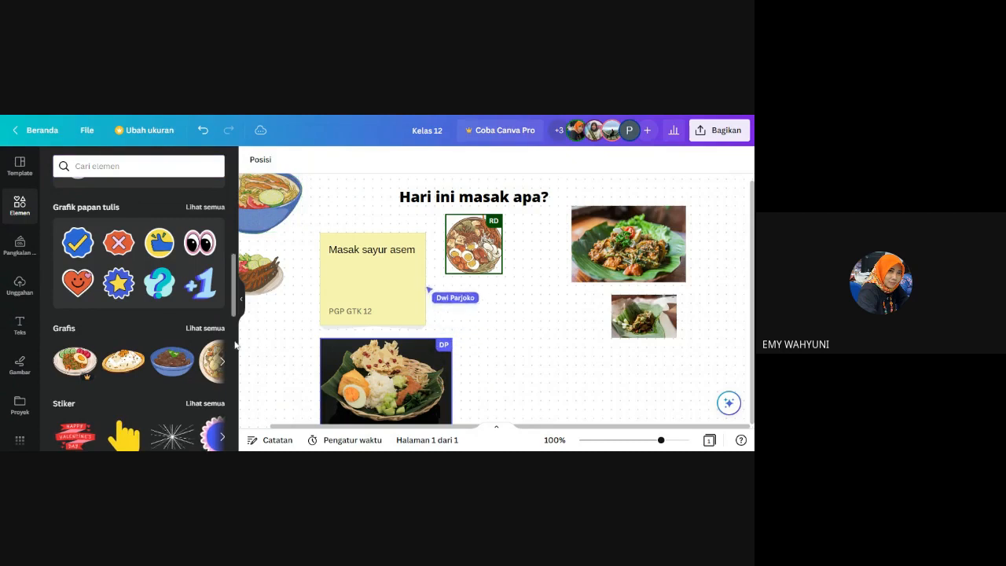
click(239, 308)
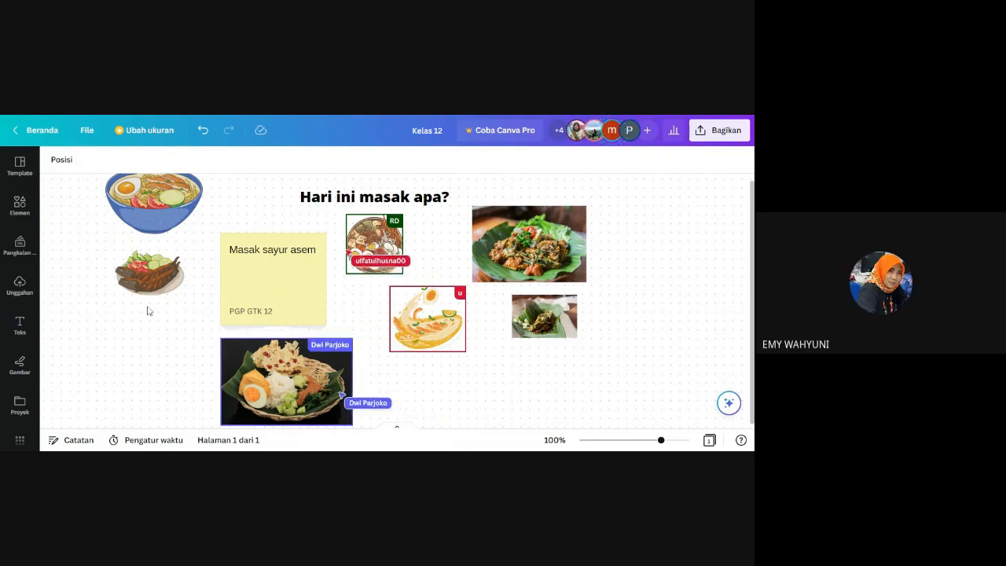
Move the blue noodle bowl to the lower middle of the whiteboard and the yellow "Masak sayur asem" note to the right of the food photos.
click(148, 206)
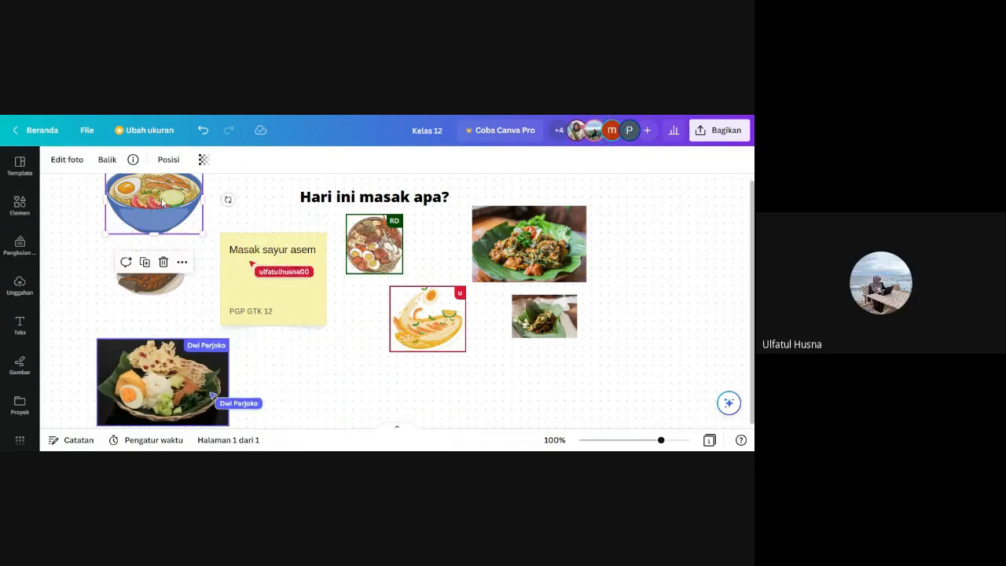
drag(182, 202, 330, 381)
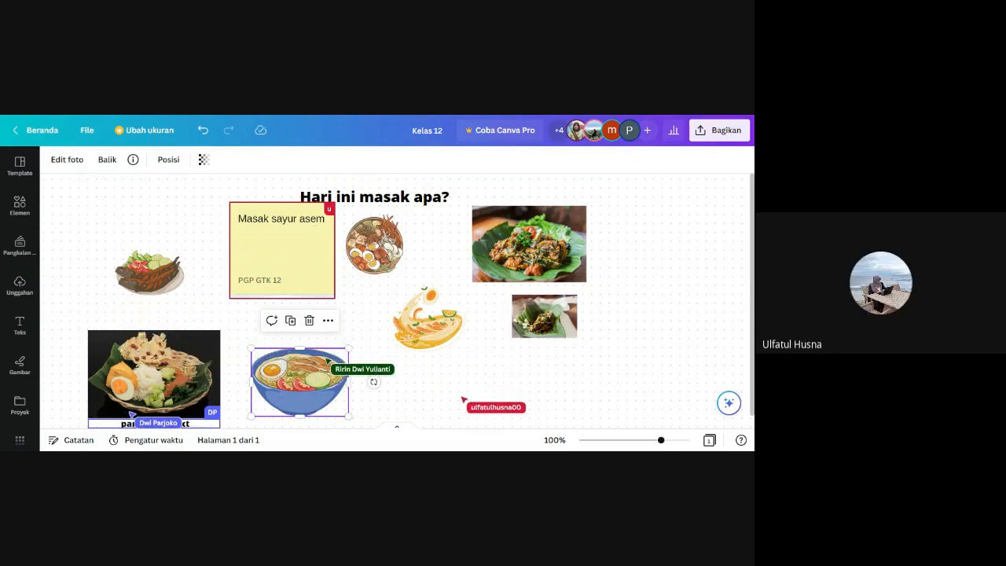
drag(285, 260, 680, 256)
click(568, 391)
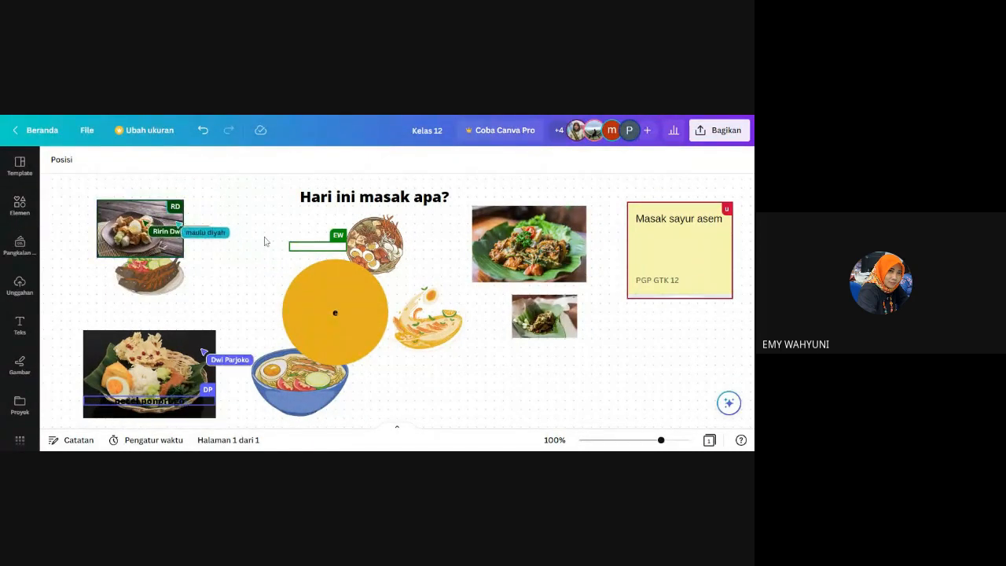
click(19, 206)
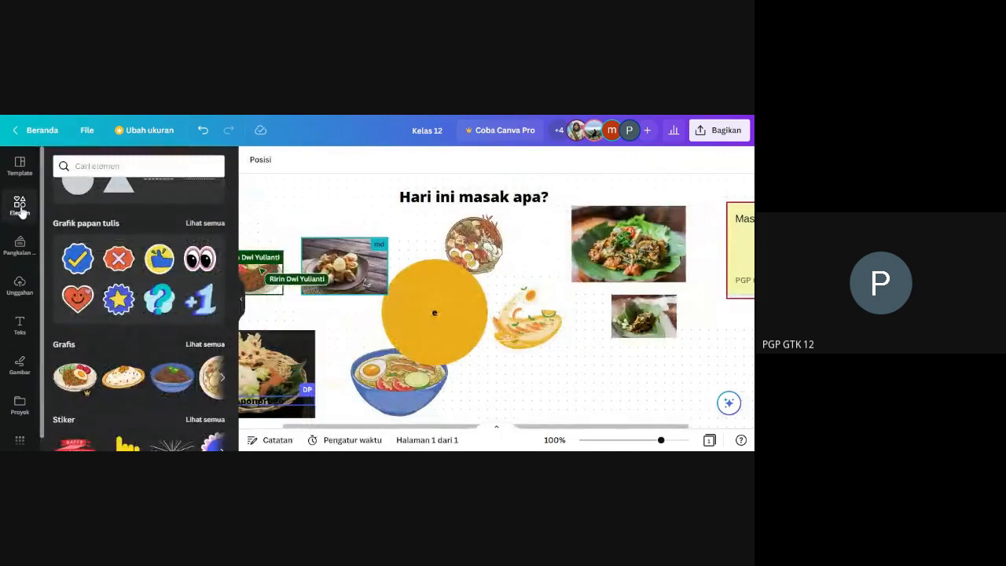
scroll(90, 229, up, 4)
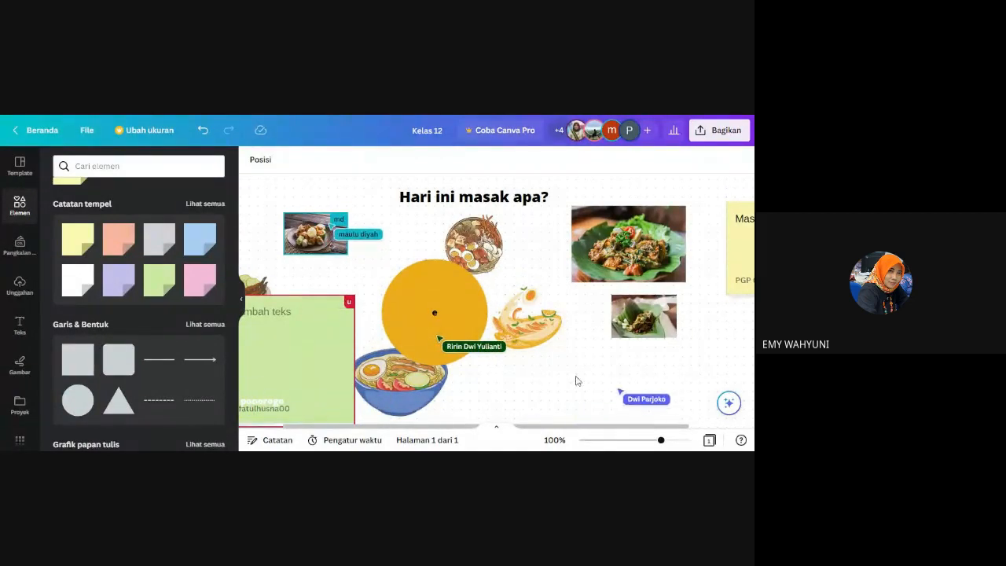
click(240, 301)
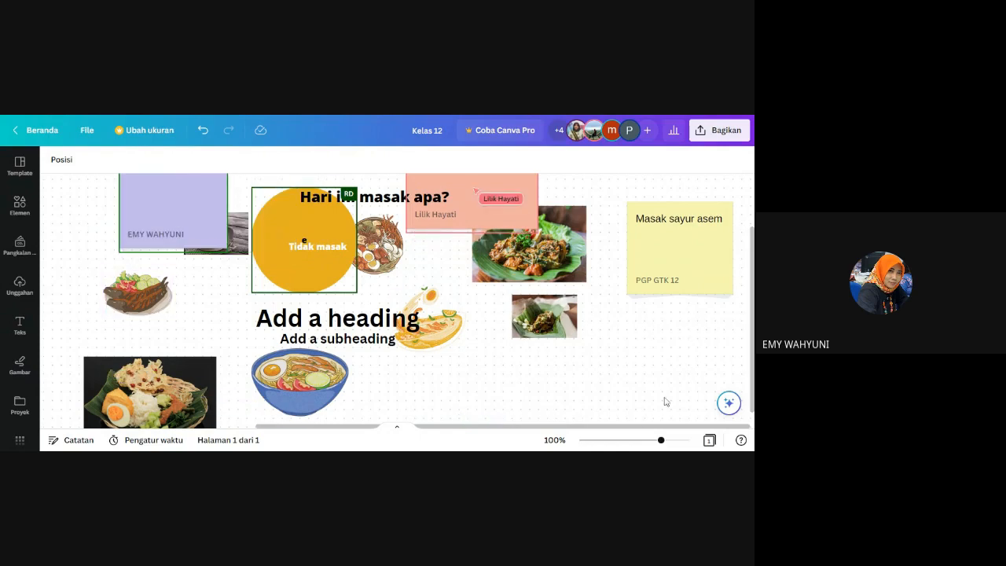
Place the green "Masak pecel krembung rasa madiun" sticky note below the food pictures and reduce its width and height.
click(631, 441)
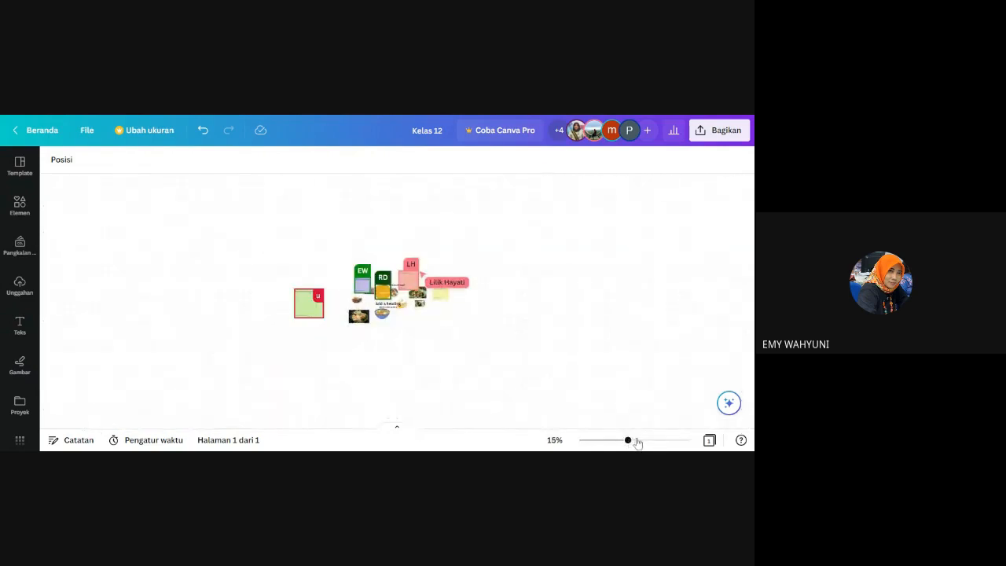
drag(636, 442, 653, 442)
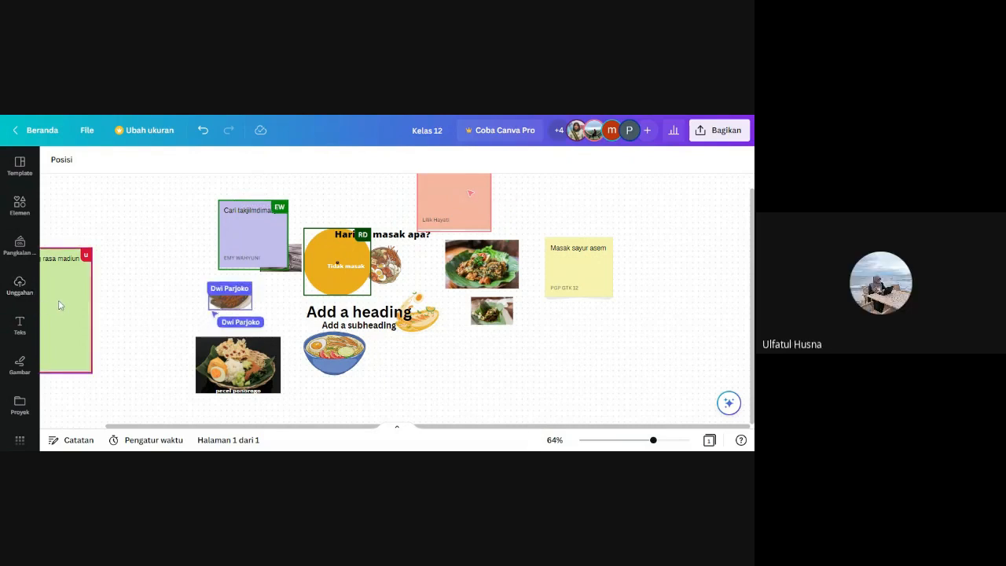
drag(58, 305, 495, 350)
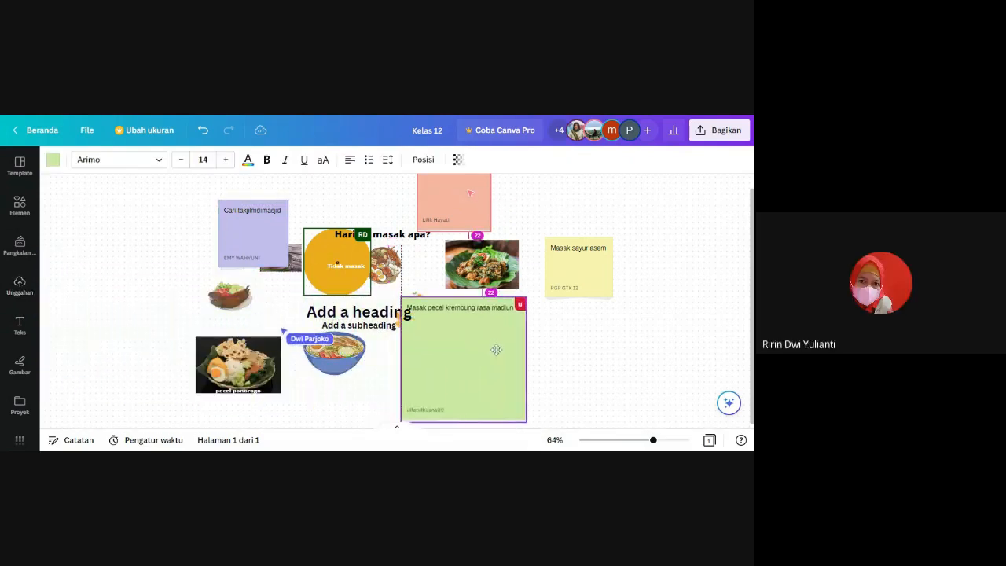
drag(464, 422, 468, 372)
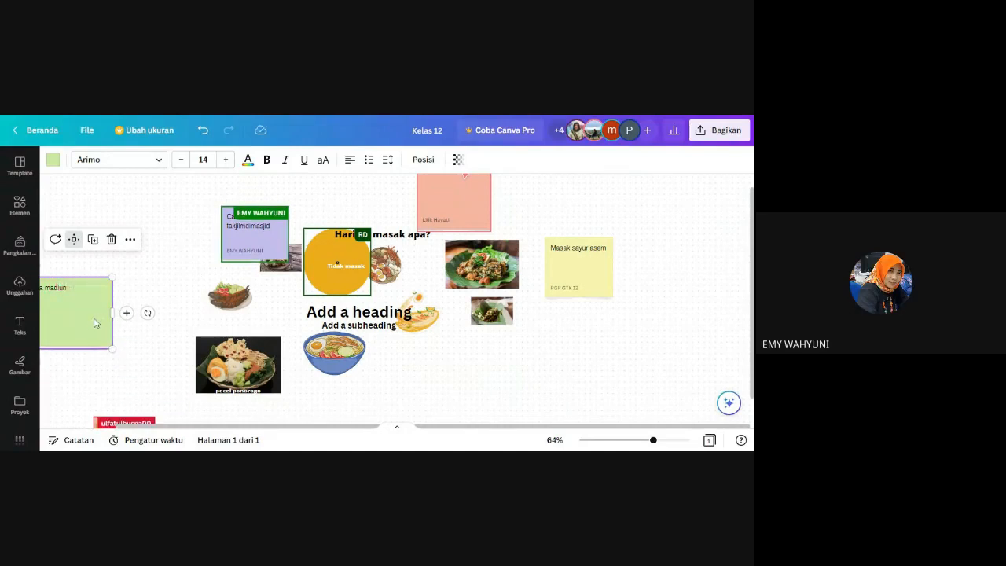
drag(75, 322, 517, 387)
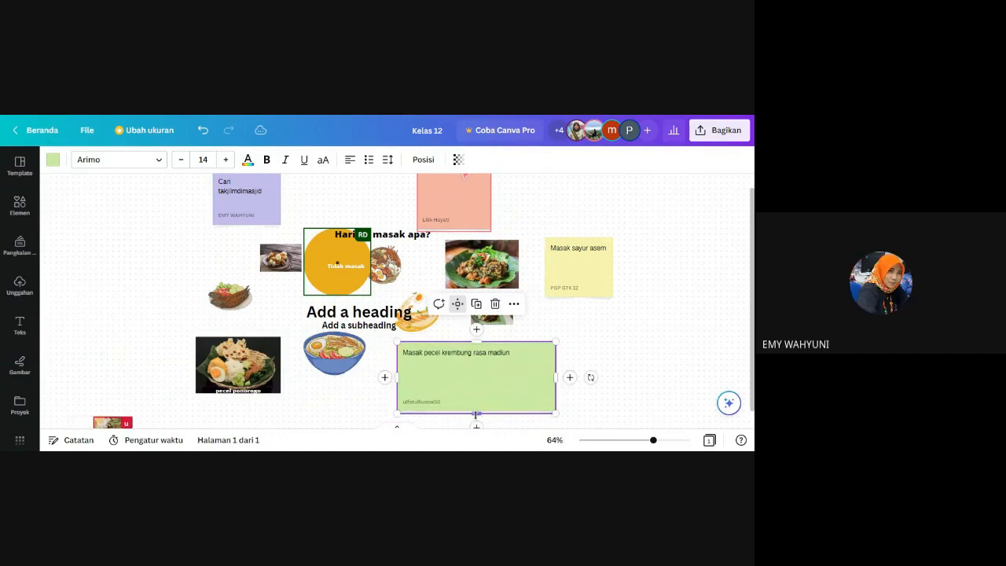
drag(555, 377, 512, 377)
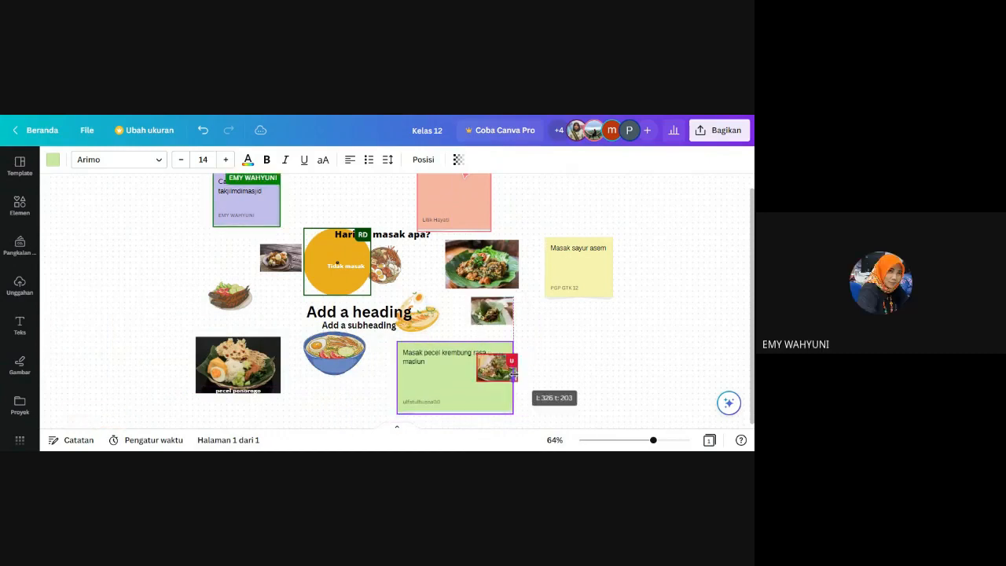
drag(454, 413, 455, 390)
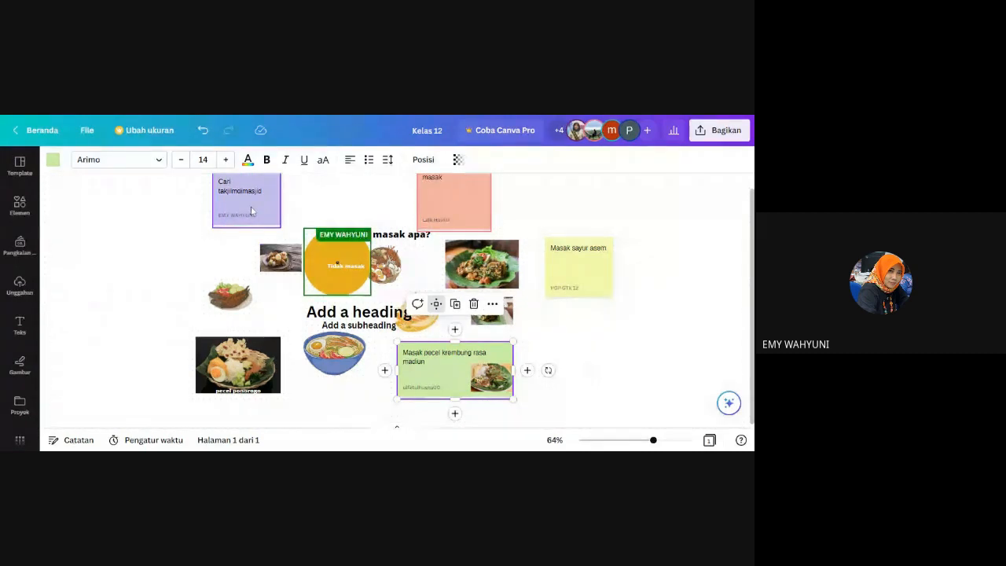
Move the purple "Cari takjilmdimasjid" sticky note below the yellow one and reposition the salmon note slightly above the heading.
click(251, 208)
drag(252, 210, 577, 358)
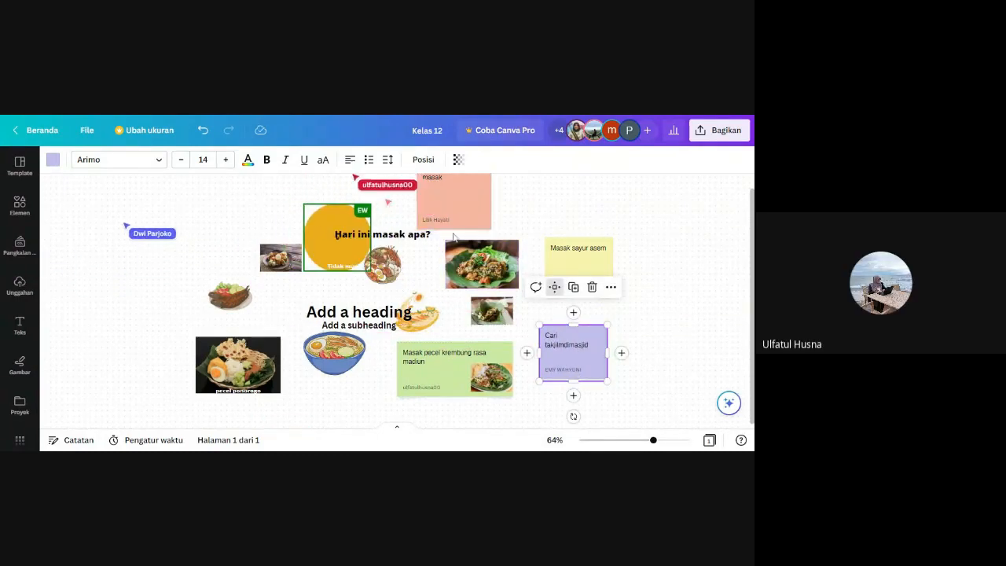
click(454, 216)
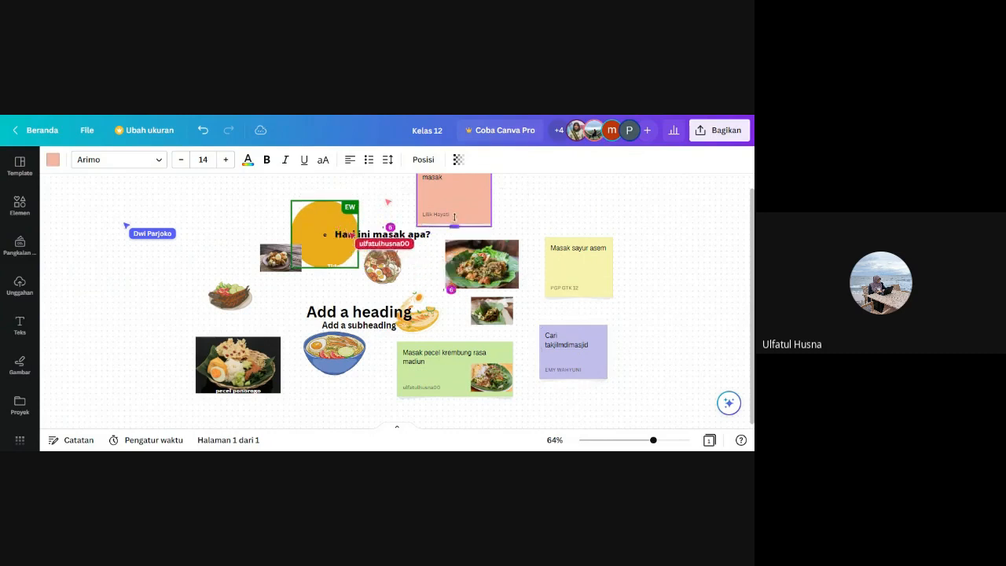
drag(458, 179, 464, 199)
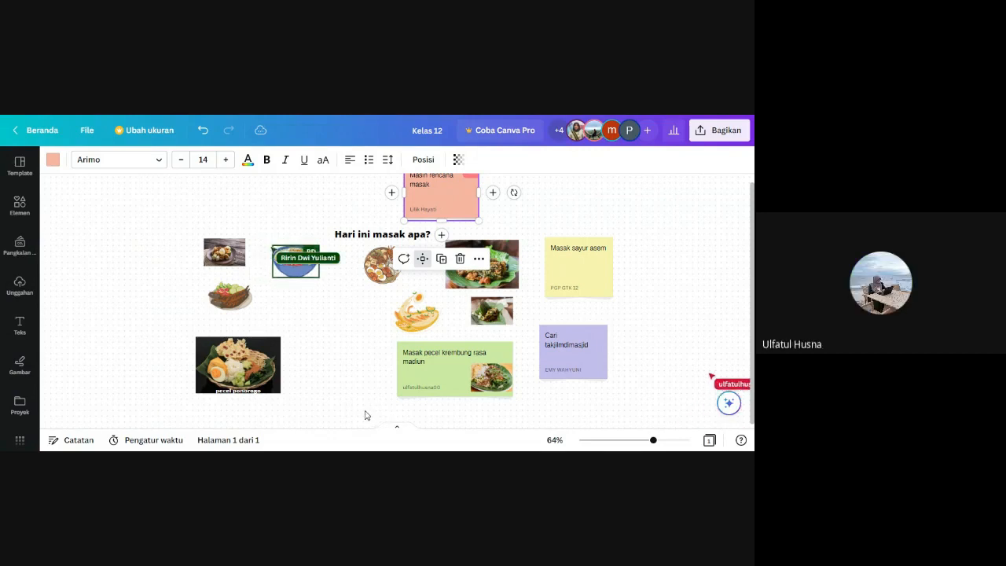
Add a blank second page in the grid view and reopen the first whiteboard page.
click(708, 440)
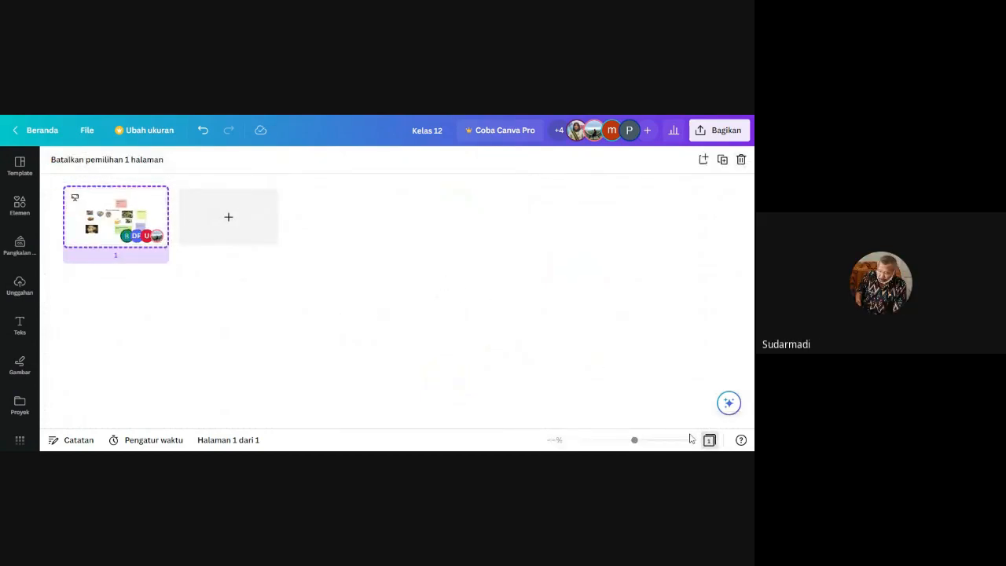
click(230, 221)
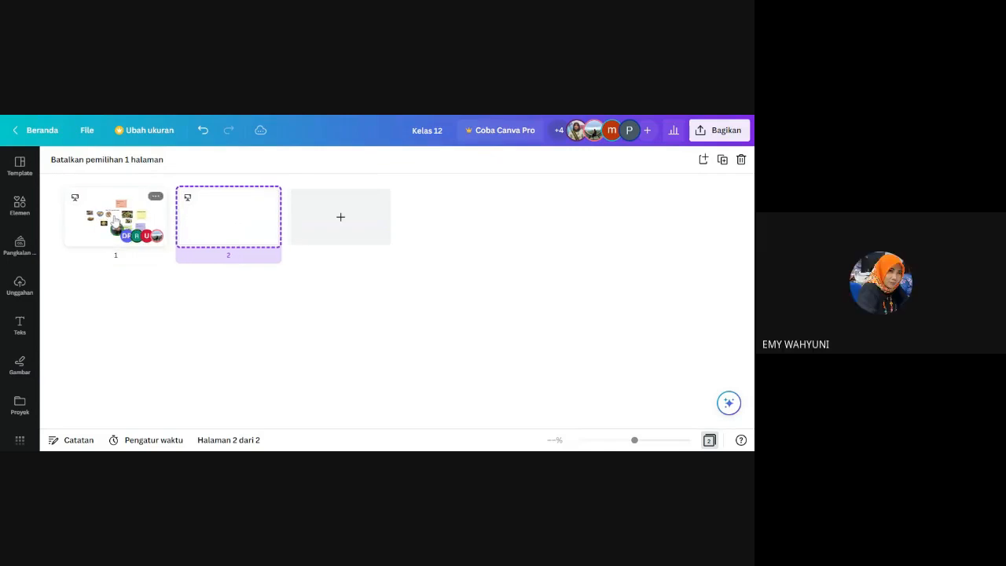
click(115, 222)
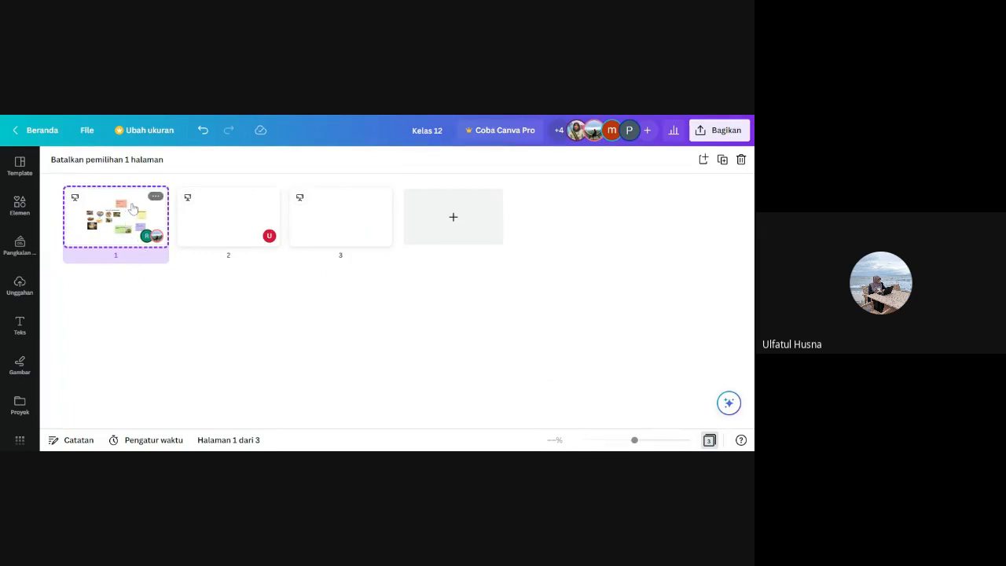
double_click(132, 207)
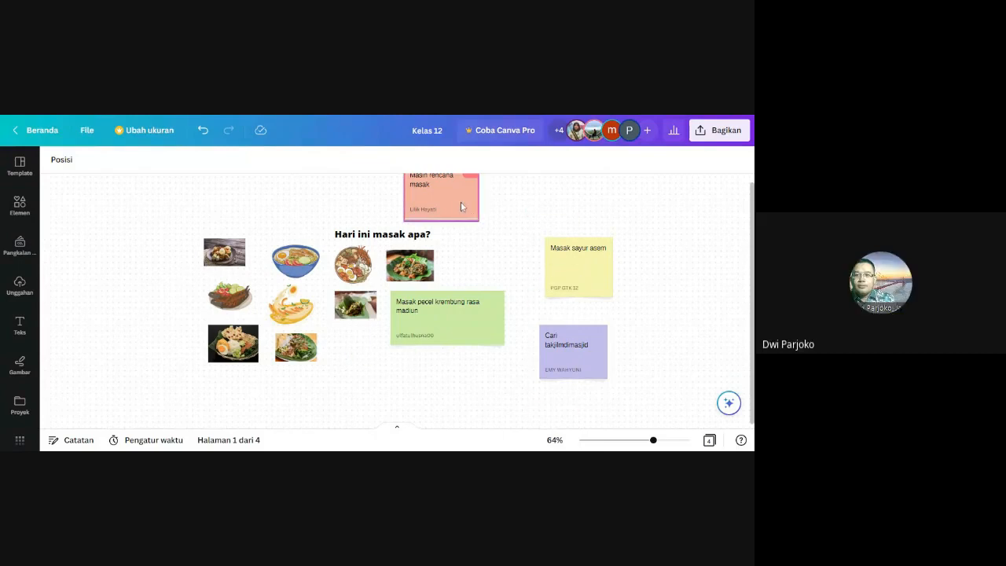
Move the salmon "Masih rencana masak" sticky note down between the food photos and the yellow note.
drag(461, 206, 503, 264)
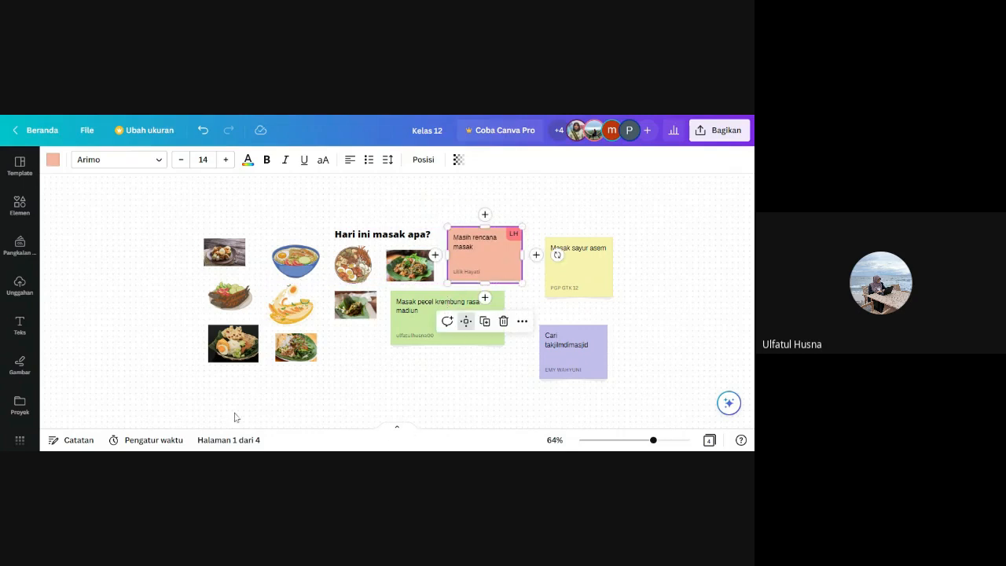
click(110, 358)
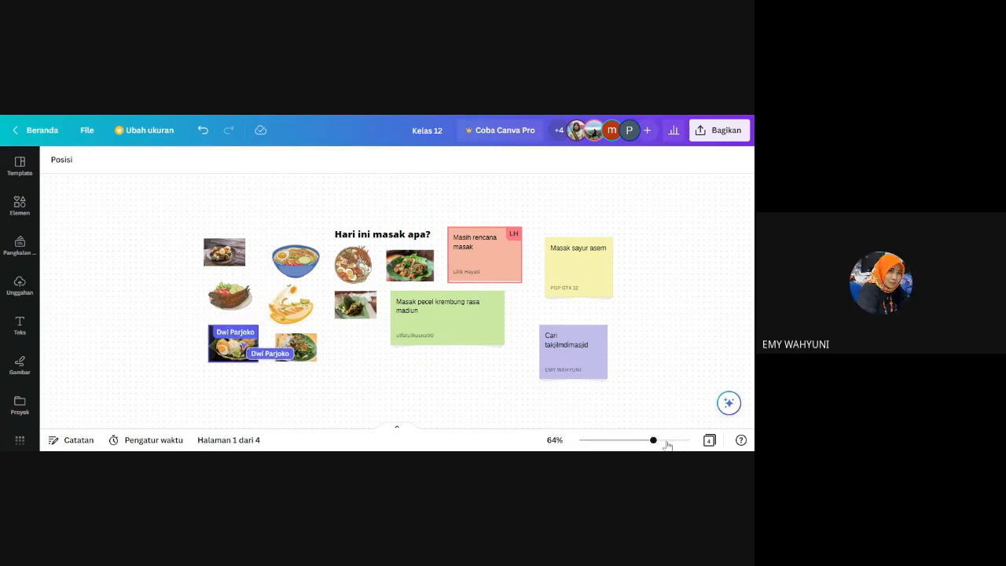
click(665, 441)
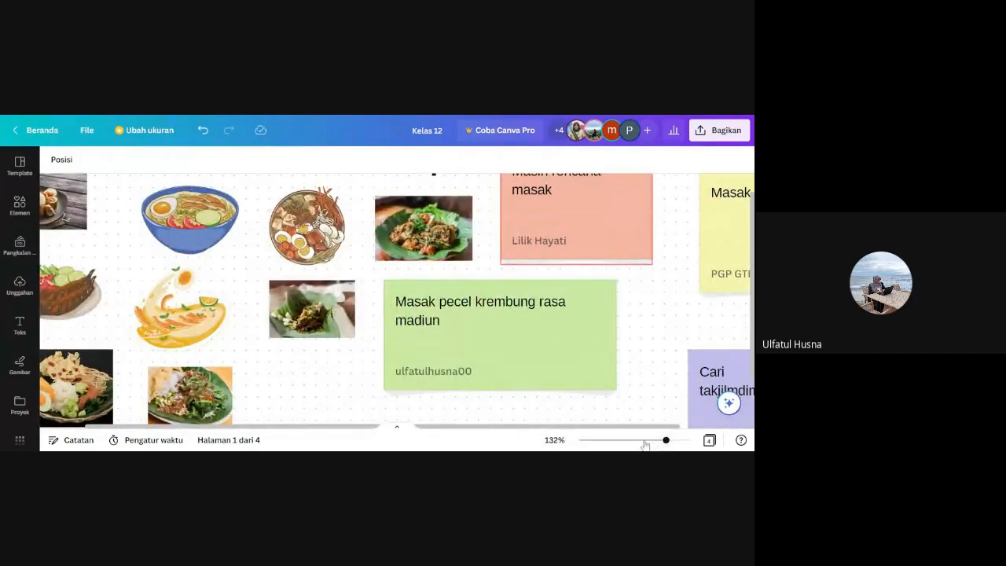
drag(644, 441, 657, 441)
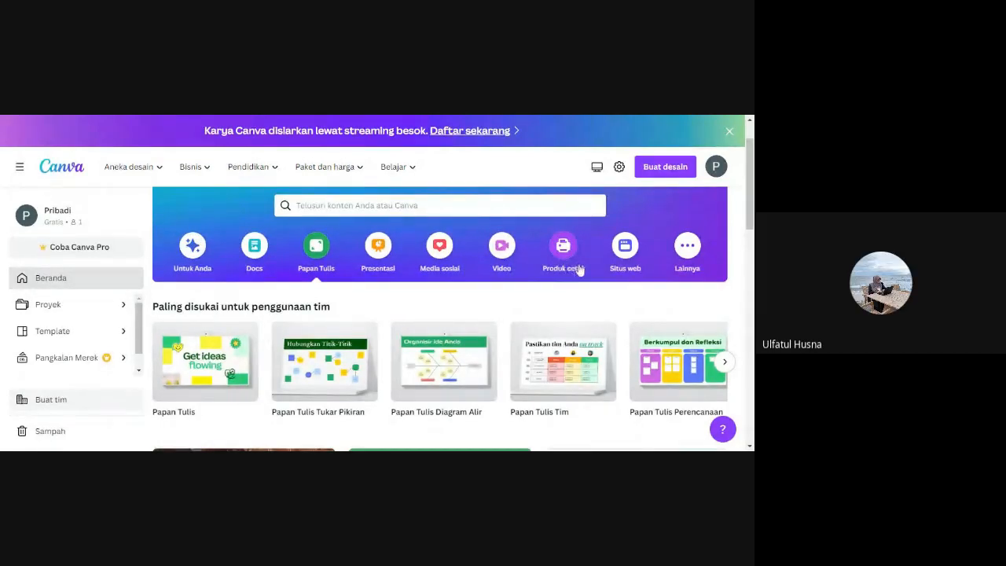
Show the Lainnya design types and search the templates for "ice breaking".
click(686, 248)
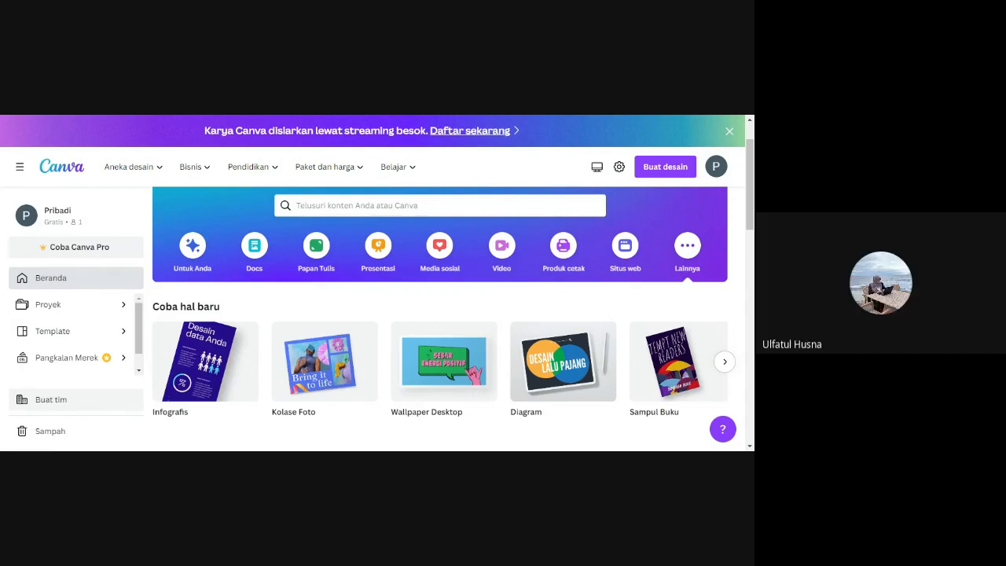
click(369, 206)
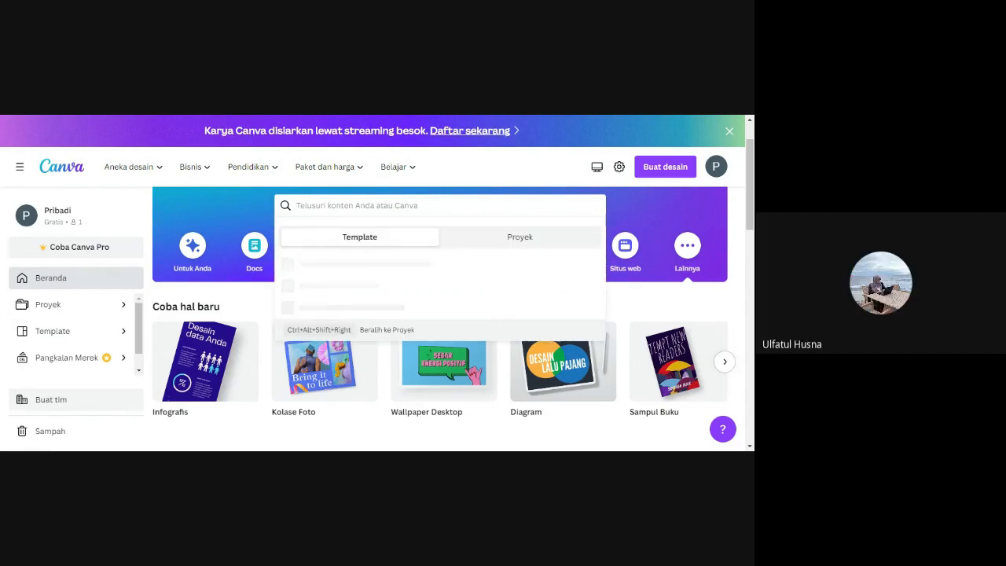
click(207, 116)
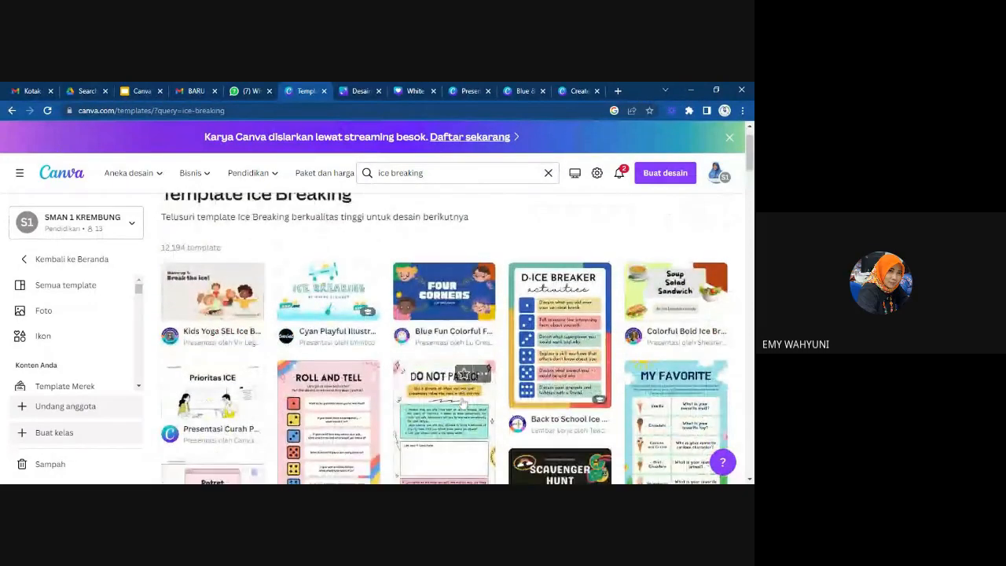
Create a design from the Kids Yoga SEL Ice Breaker Presentation template and apply all 15 template pages.
click(223, 306)
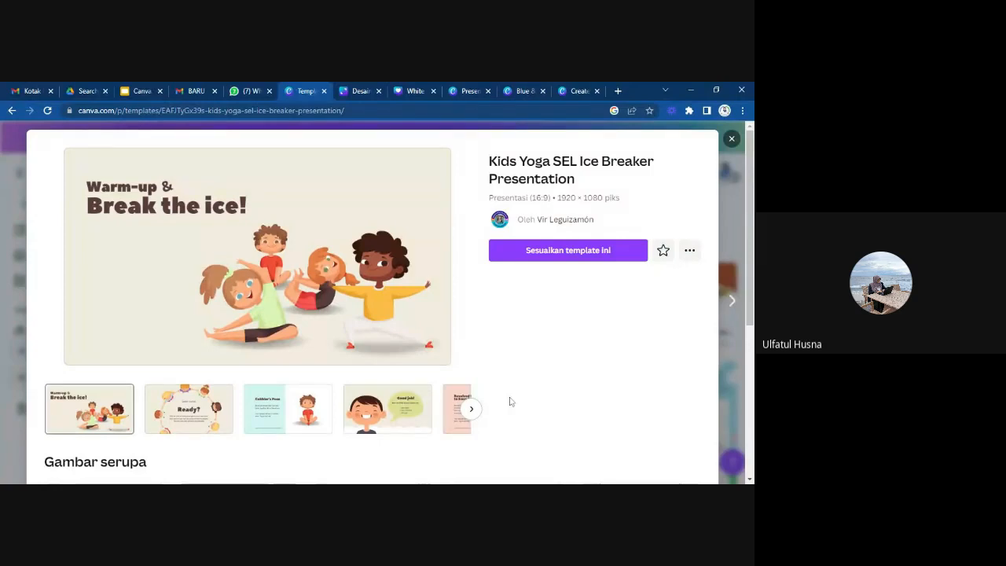
click(570, 250)
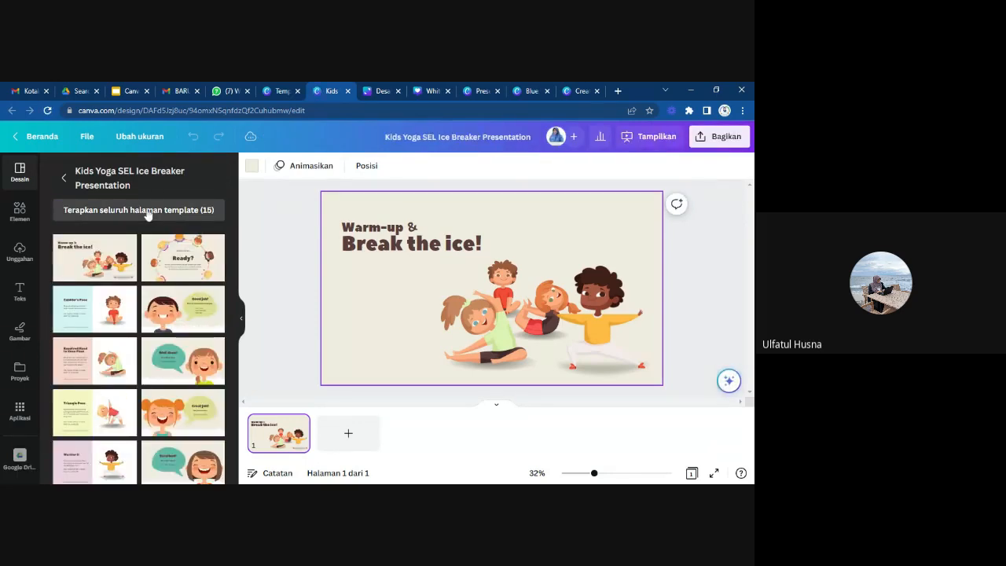
click(96, 213)
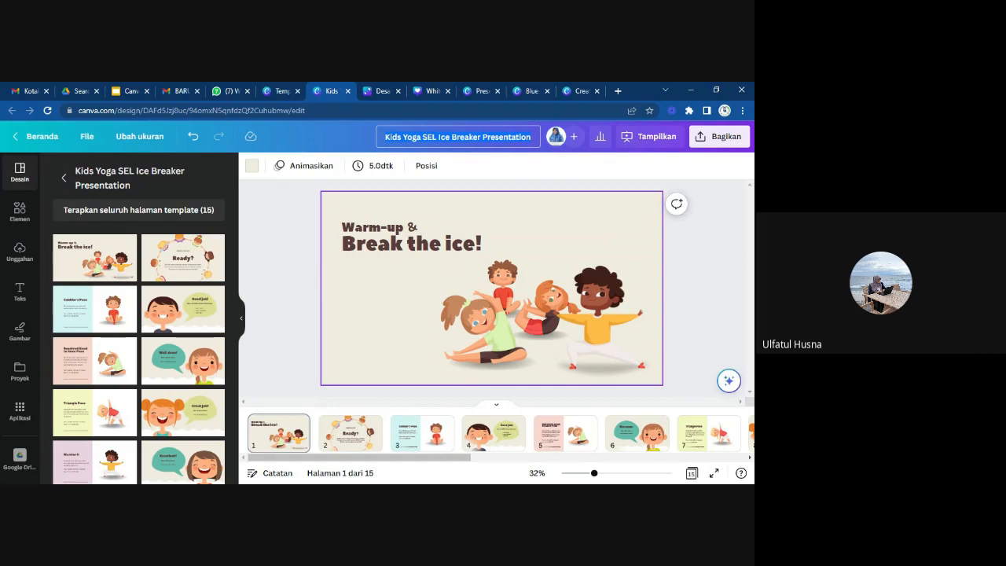
Rename the presentation as "Ice Breaker".
text(i)
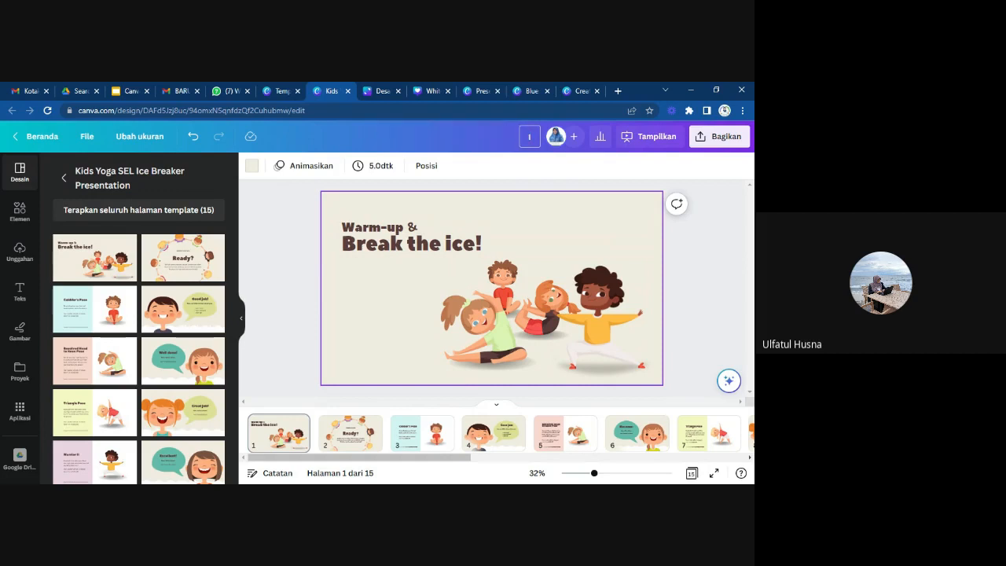
text(ce Break)
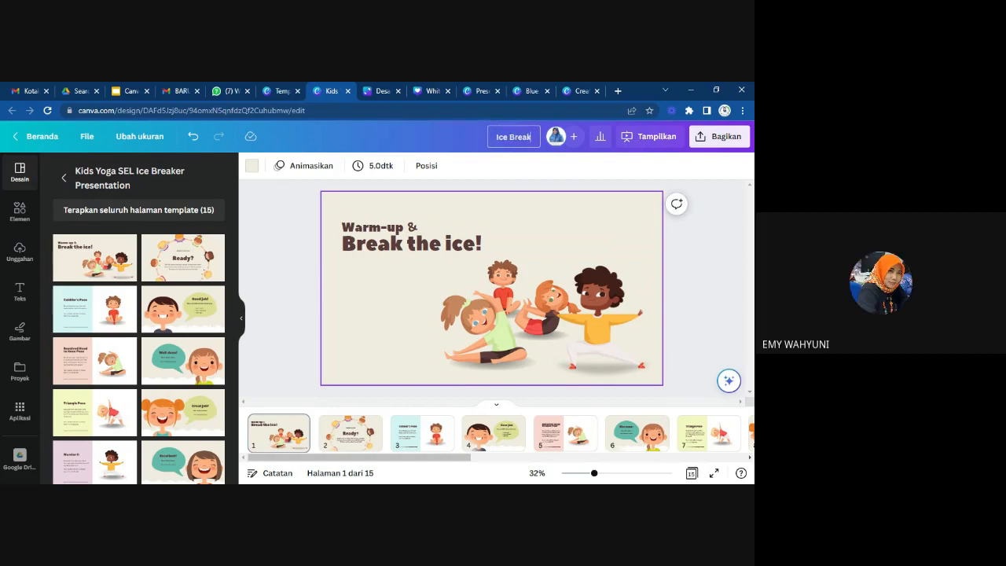
text(er)
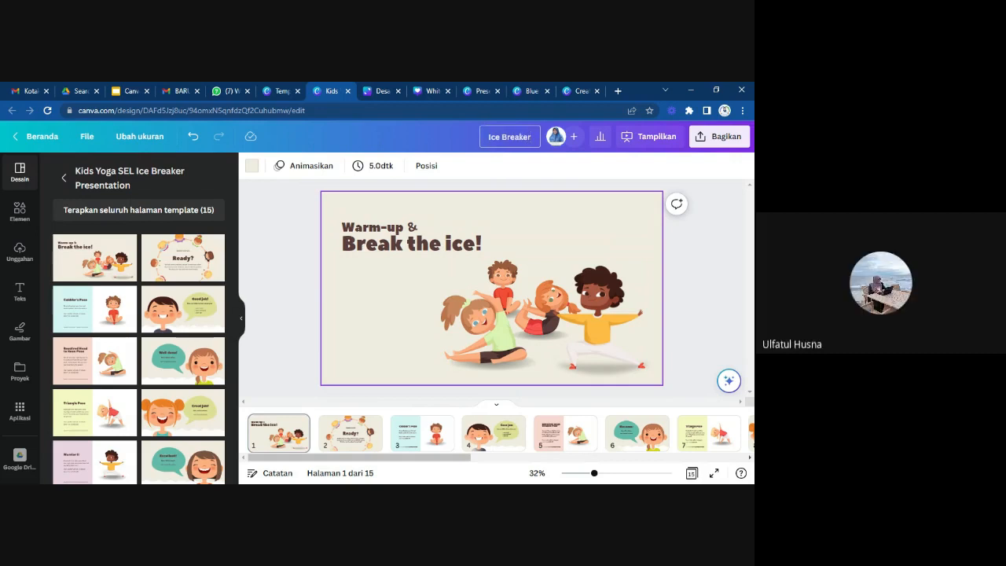
click(727, 316)
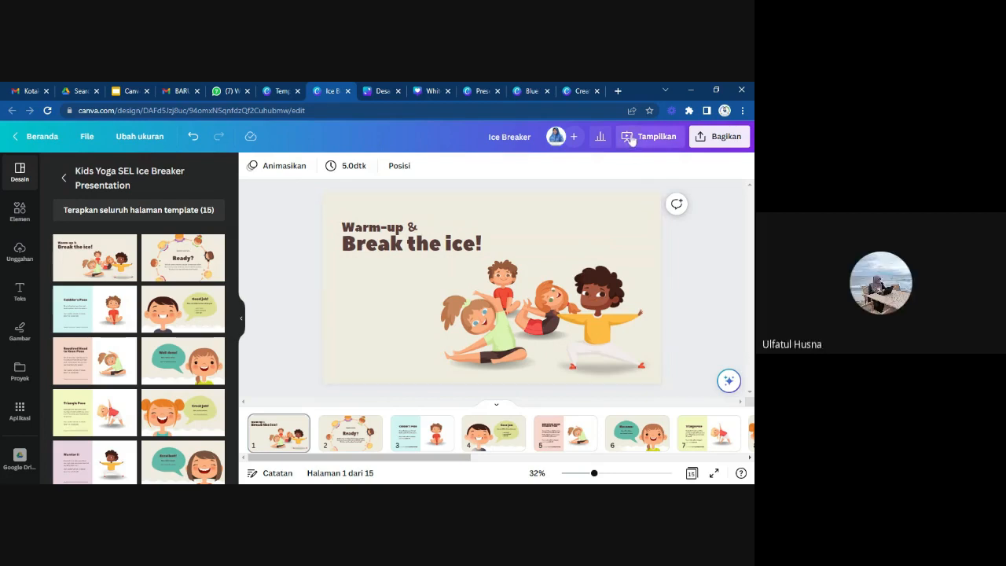
Present the Ice Breaker design full screen and advance its slides, then play it with the Putar Otomatis mode.
click(631, 139)
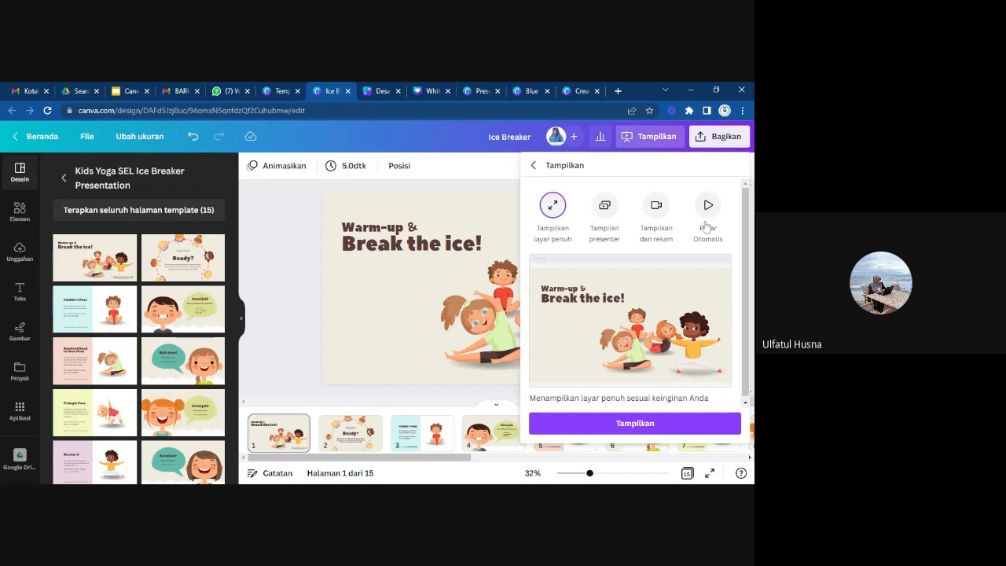
click(612, 425)
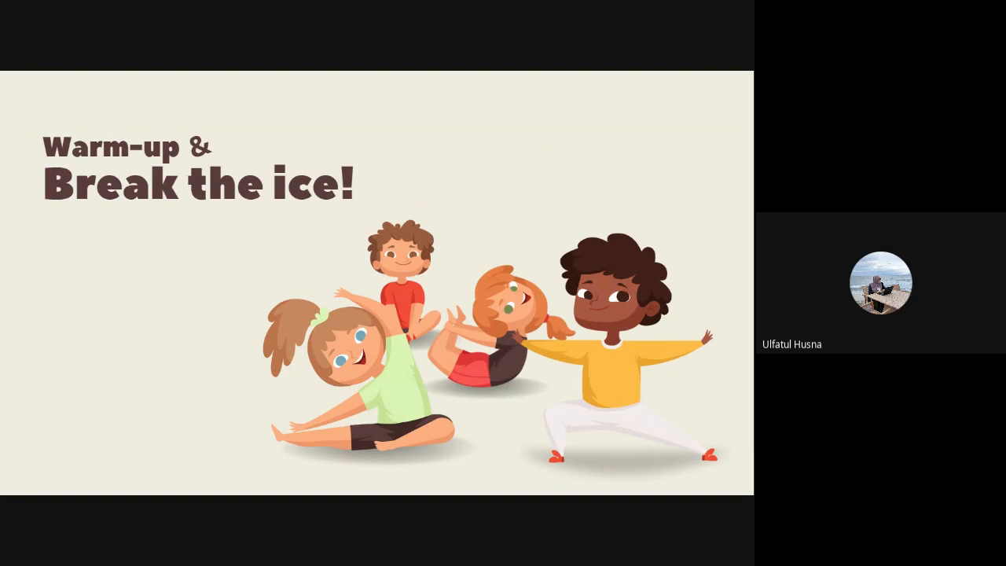
key(Right)
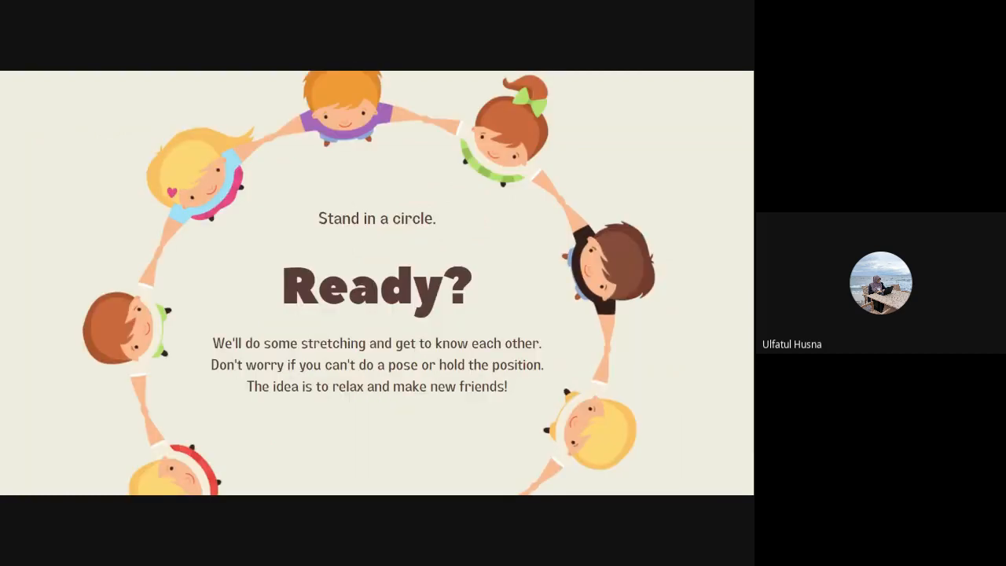
key(Right)
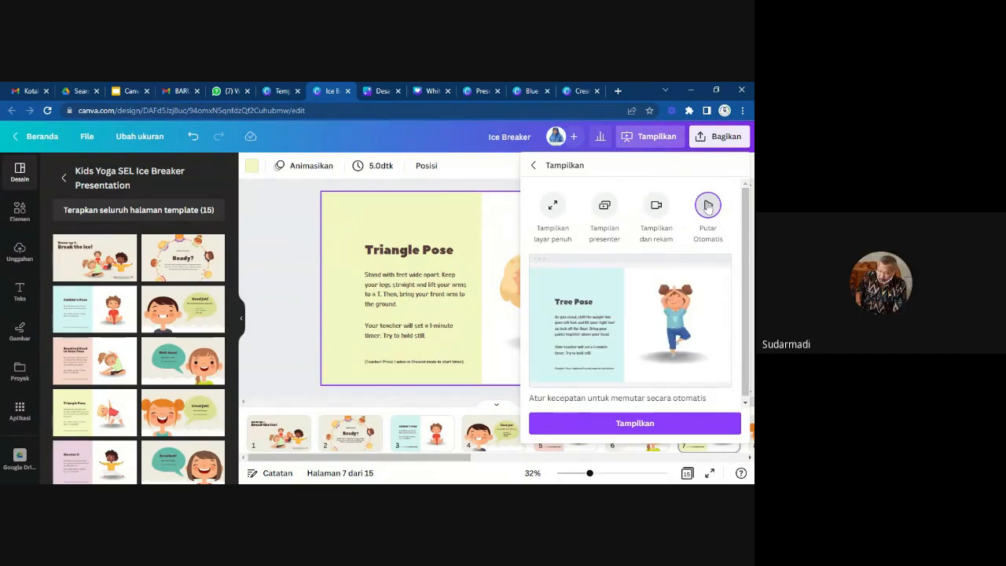
click(633, 423)
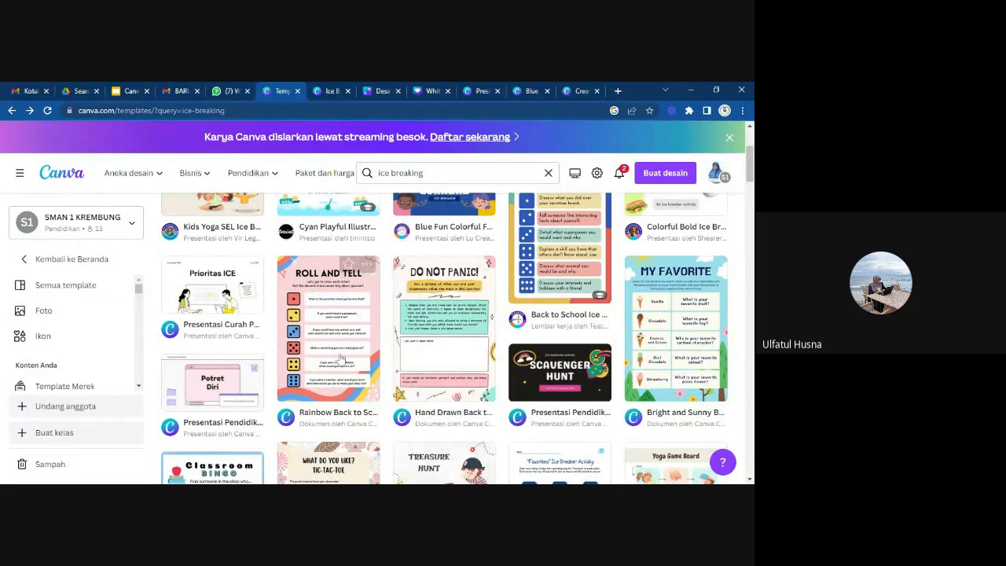
Browse the ice breaking template results and return to the home page.
scroll(341, 340, down, 2)
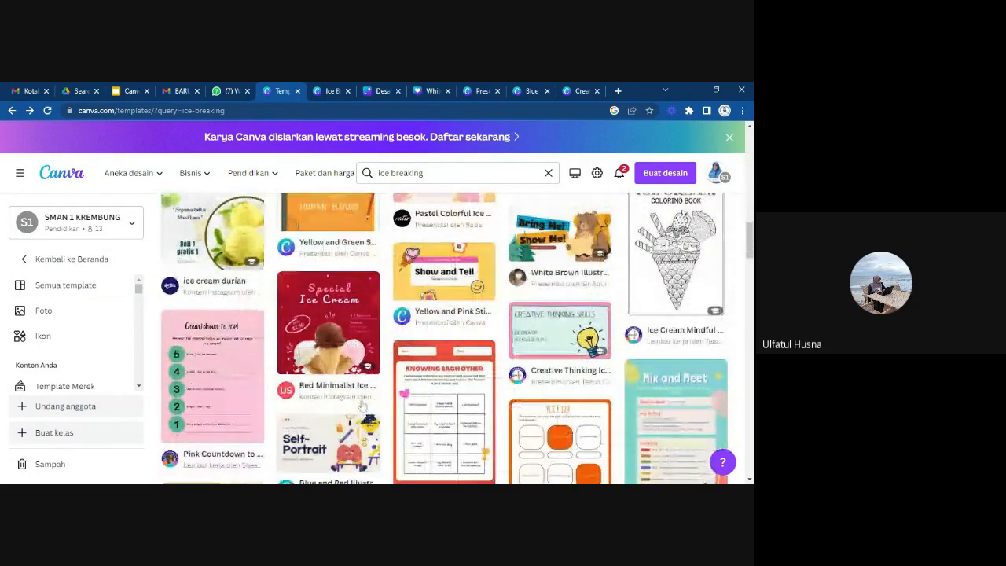
scroll(362, 405, down, 5)
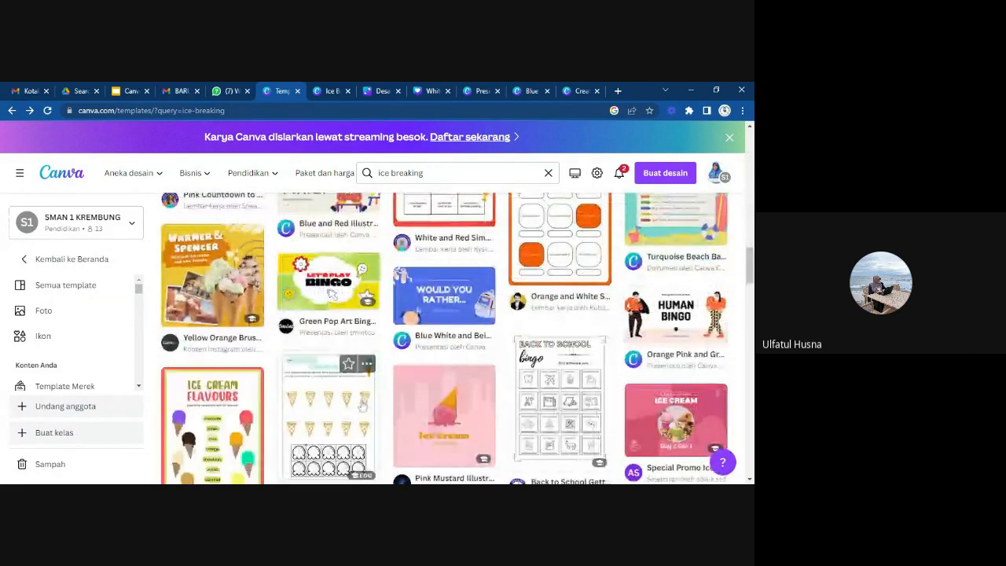
scroll(363, 404, down, 3)
scroll(362, 405, down, 5)
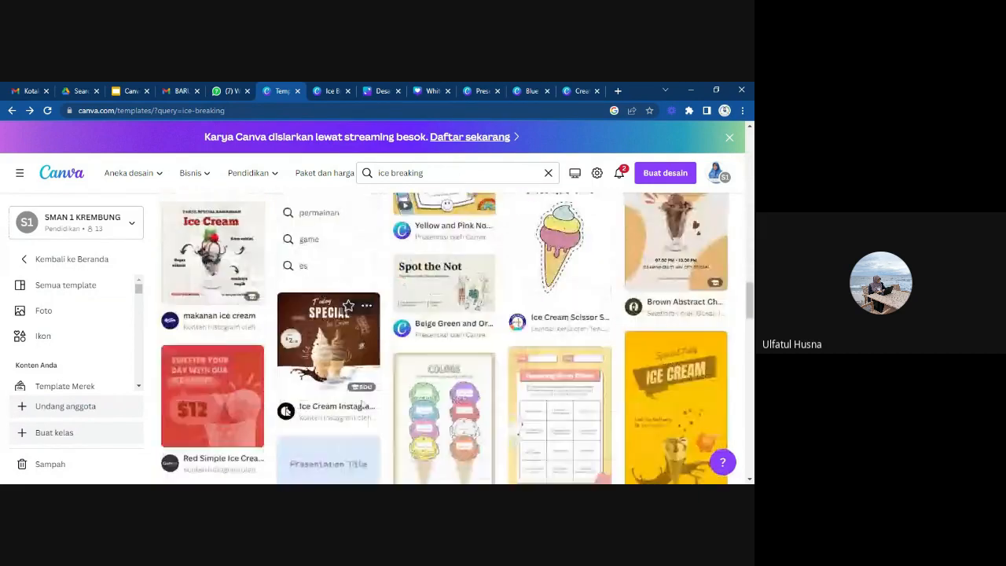
scroll(362, 405, down, 8)
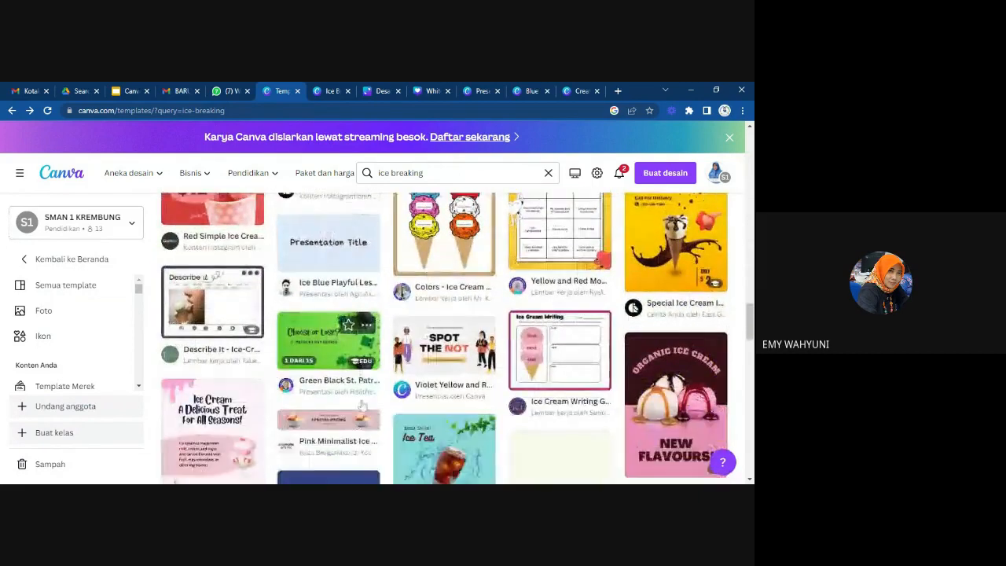
scroll(363, 405, up, 15)
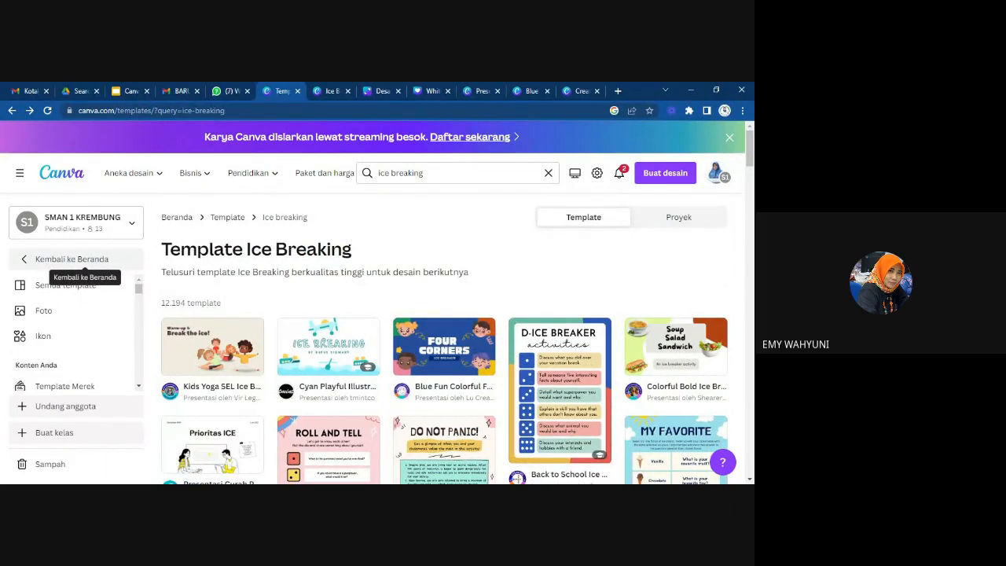
click(72, 259)
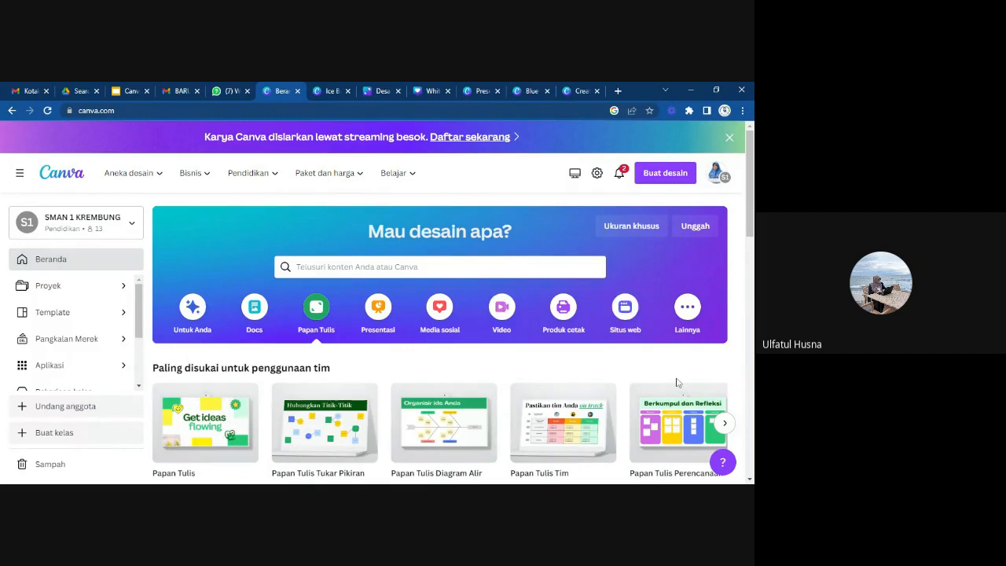
Look over the Papan Tulis templates on the home page, then examine the recent designs and folders in Proyek.
scroll(678, 382, down, 3)
scroll(678, 383, down, 2)
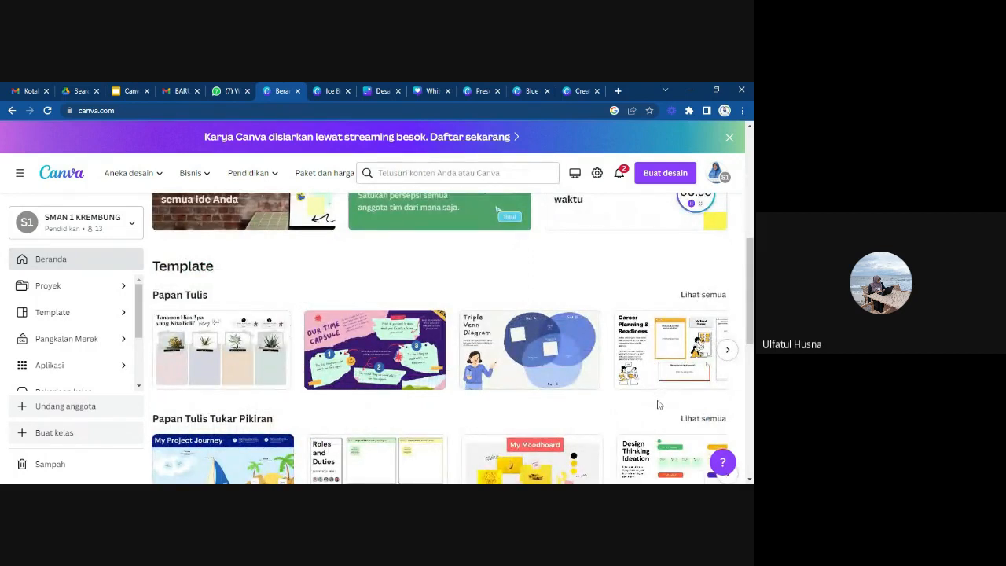
scroll(658, 402, down, 2)
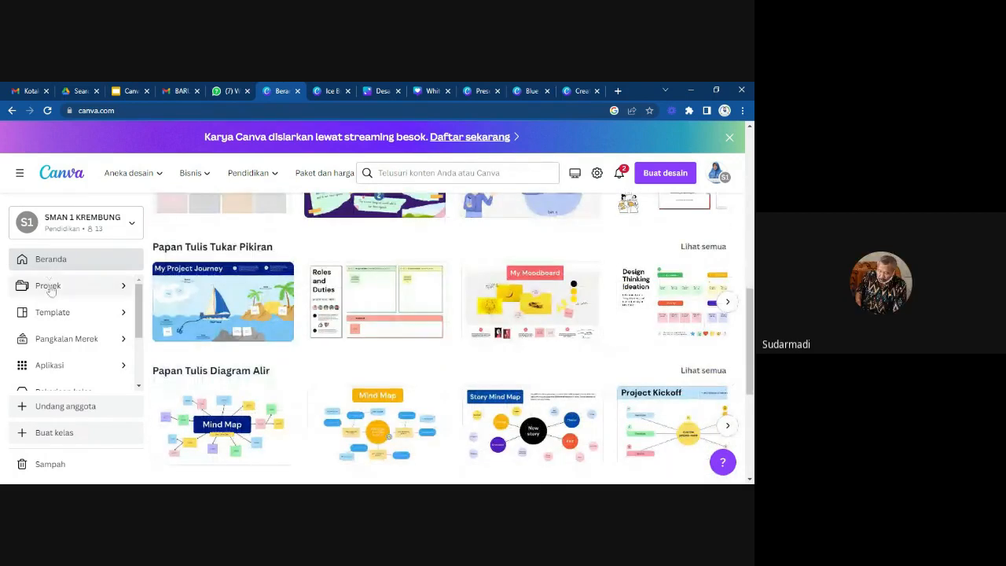
click(51, 288)
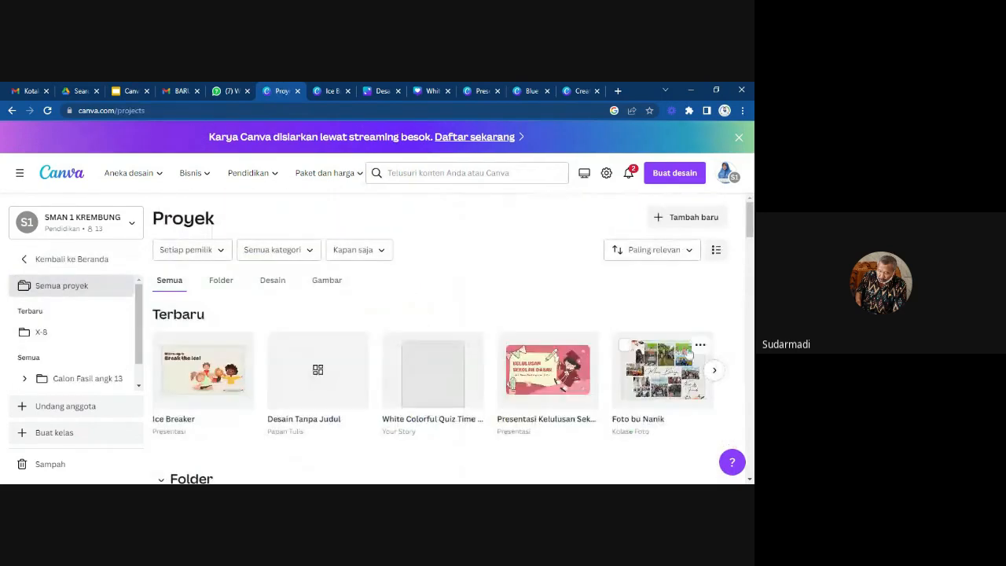
scroll(634, 359, down, 5)
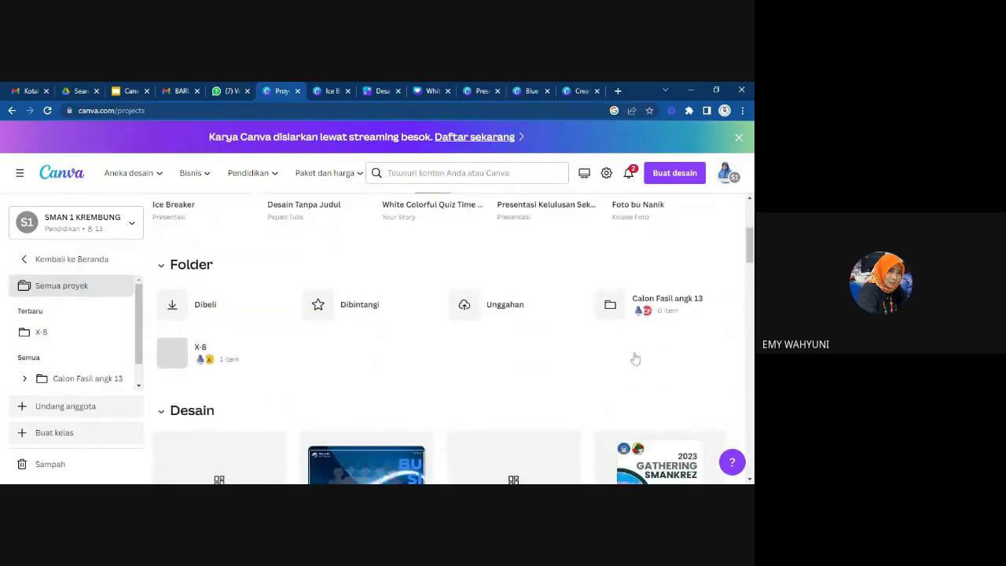
scroll(635, 359, up, 2)
scroll(634, 357, up, 6)
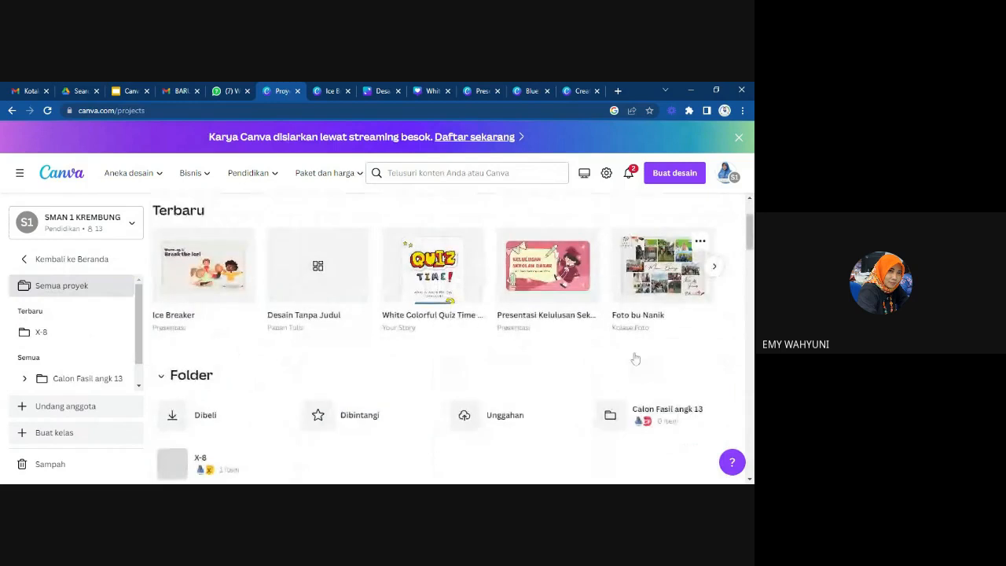
scroll(635, 367, down, 10)
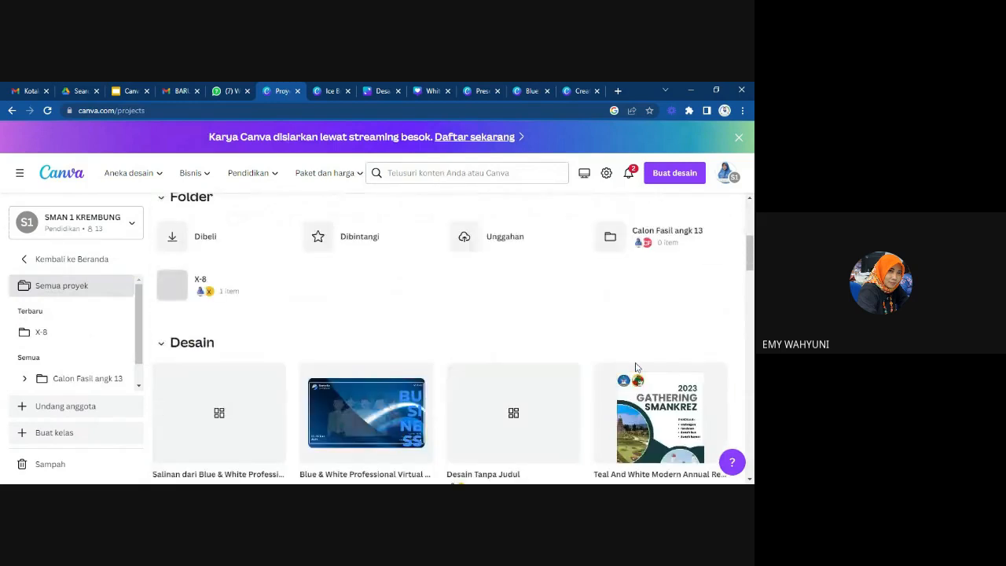
scroll(634, 366, up, 10)
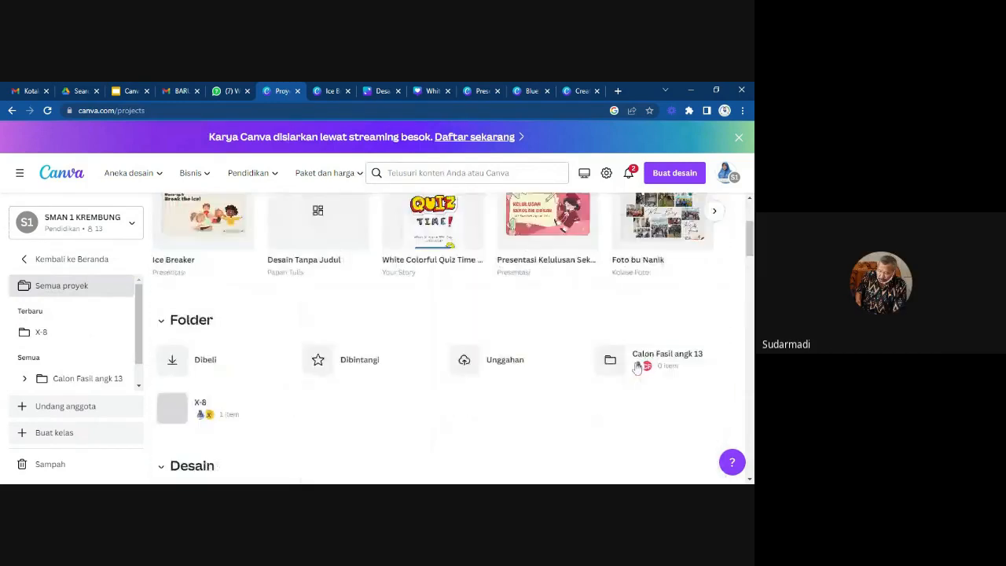